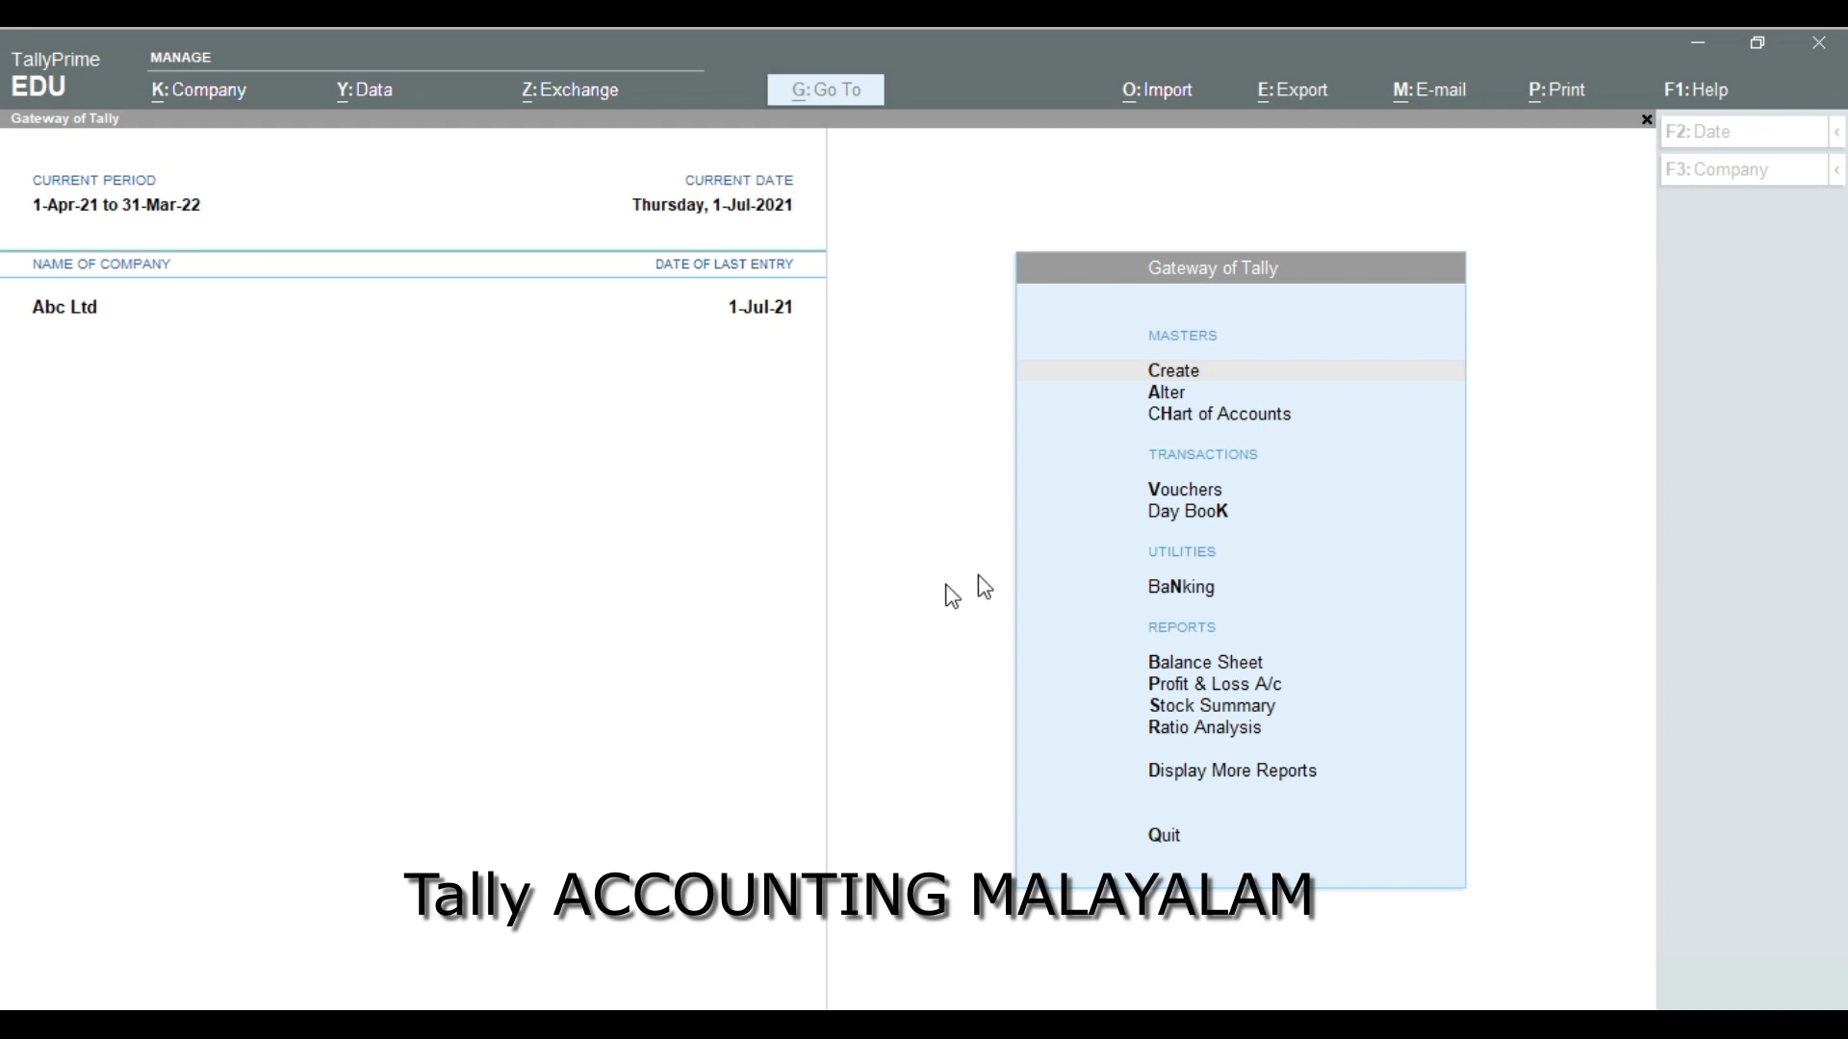
# Start creating a new company and name it Service Tax Under Gst
pyautogui.click(1370, 571)
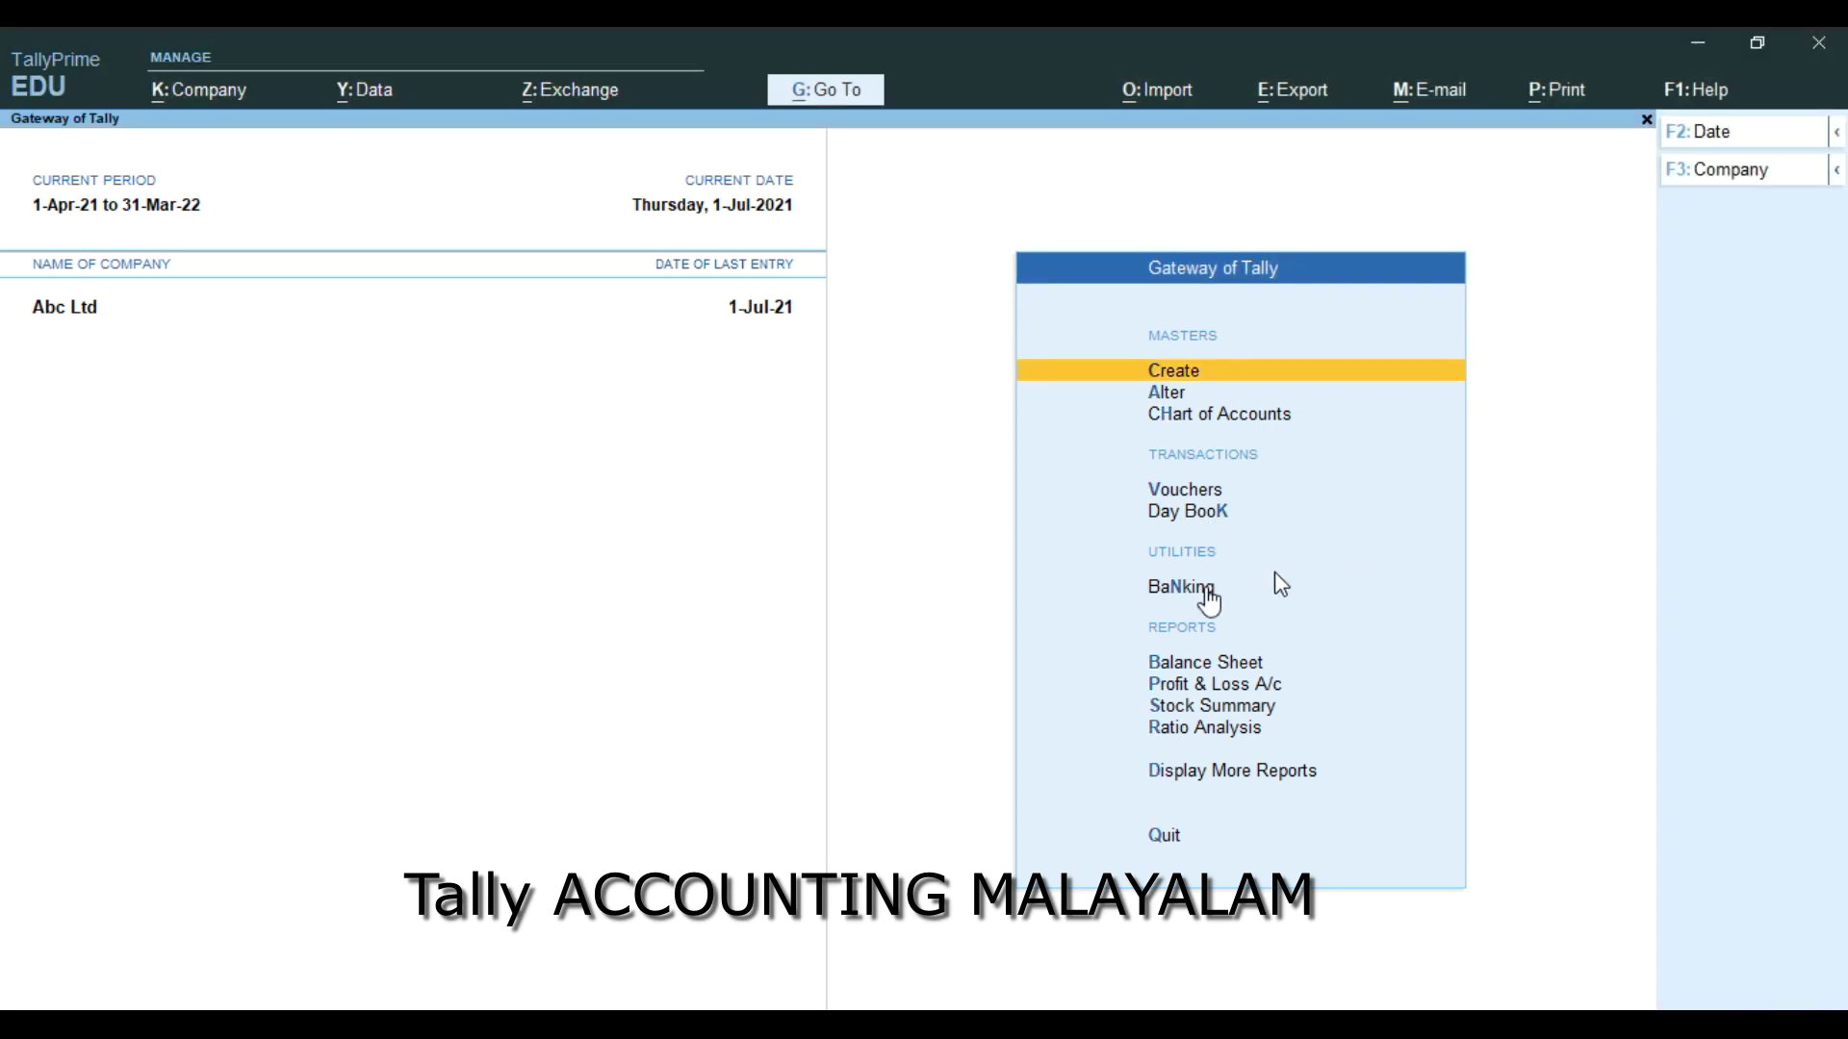
pyautogui.click(214, 96)
pyautogui.click(217, 140)
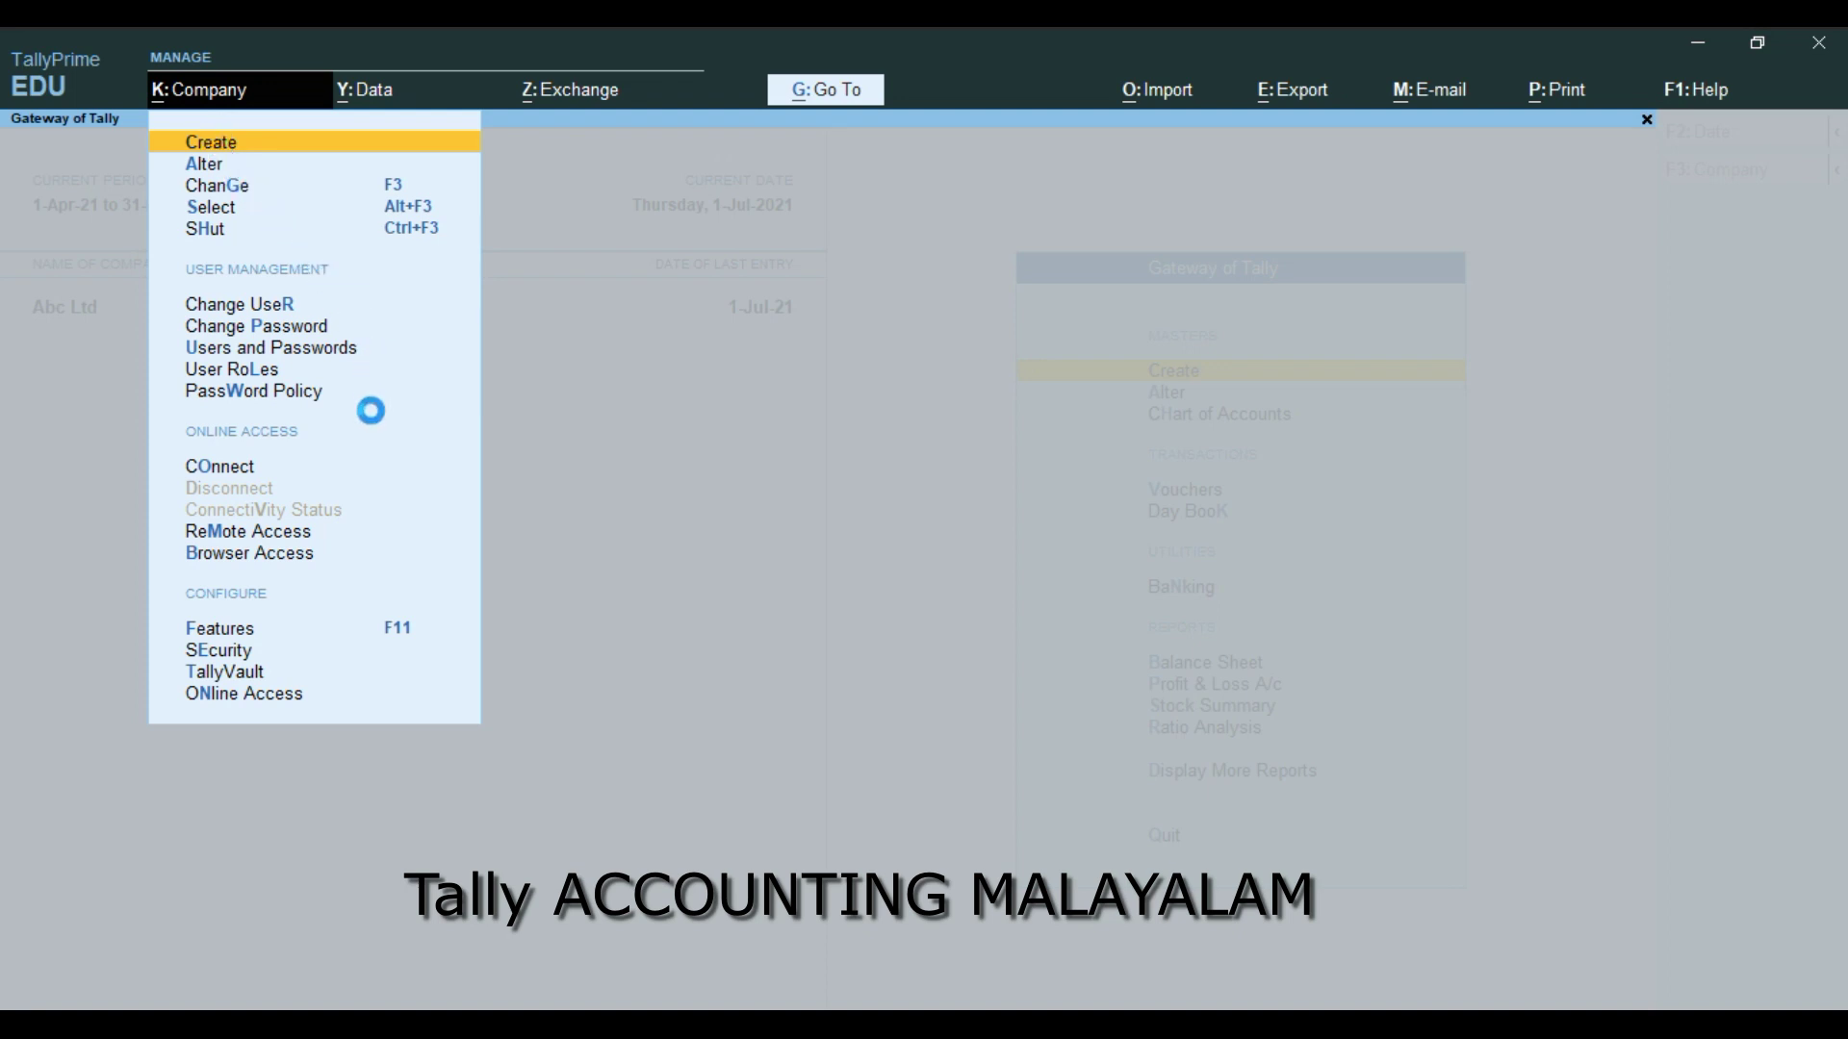
pyautogui.write('Service tax')
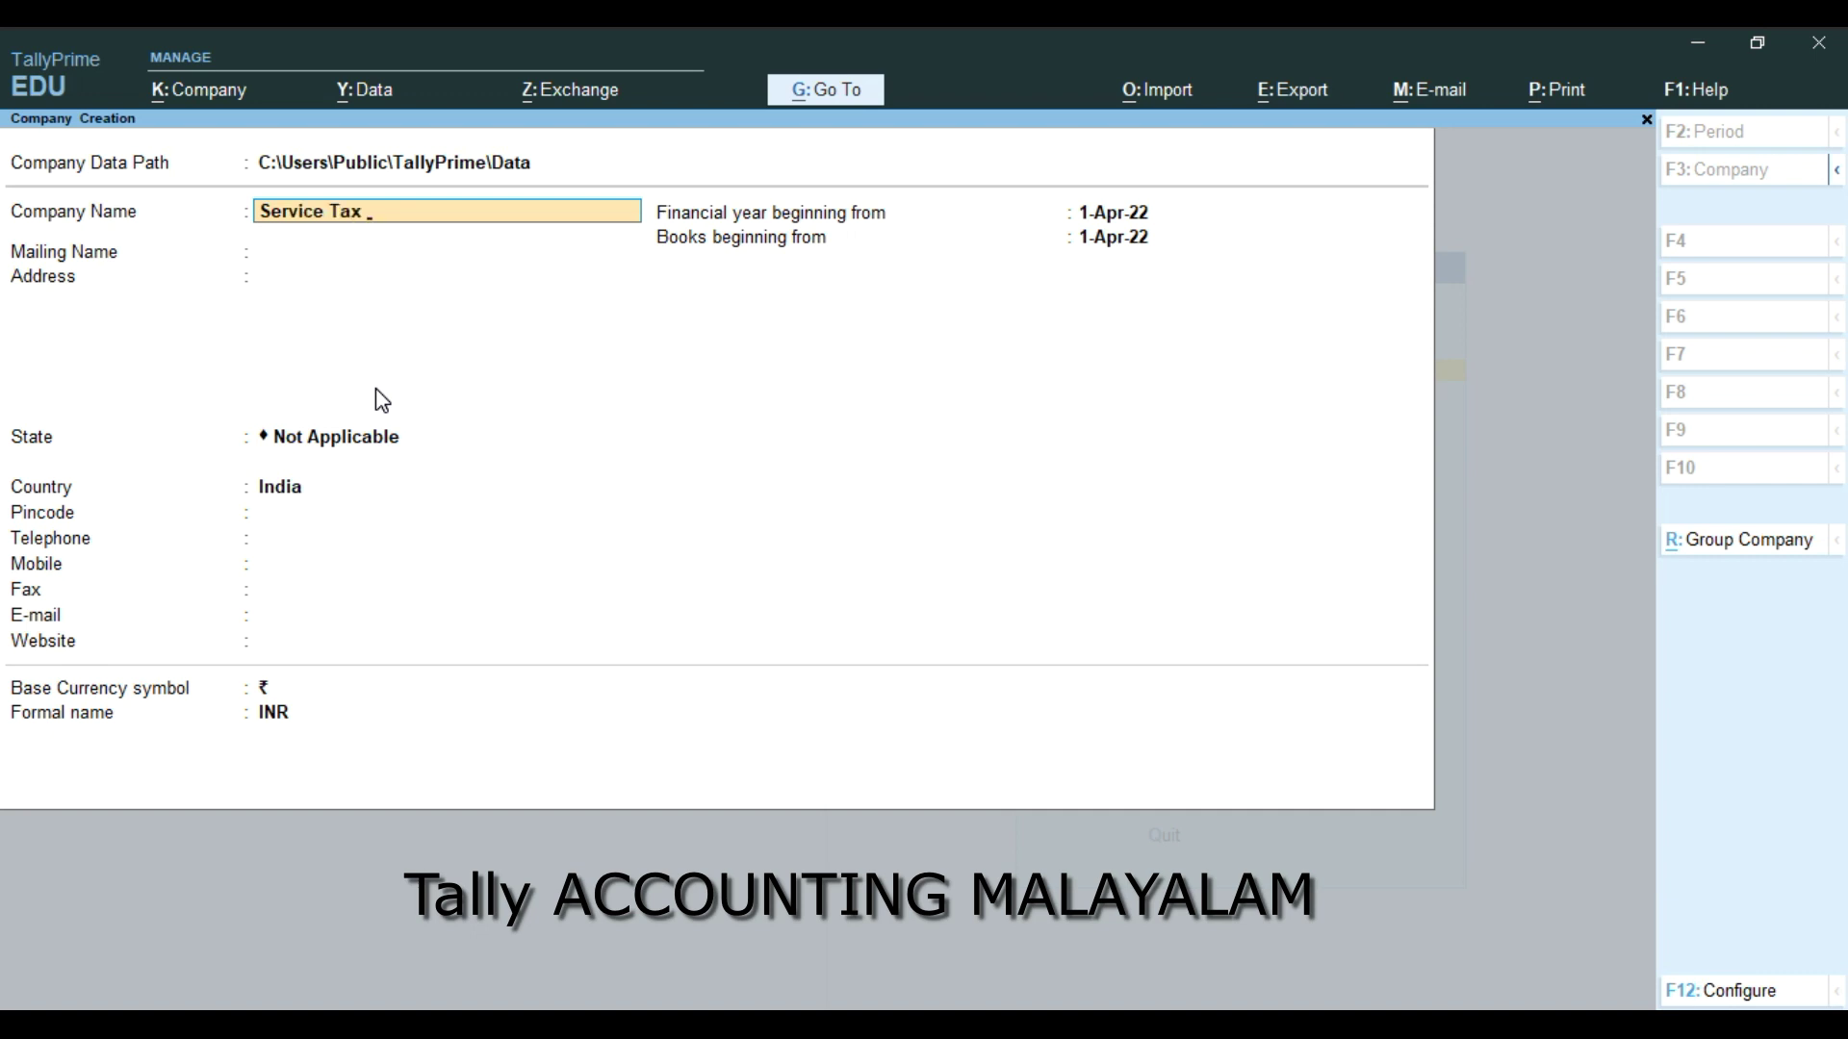
pyautogui.write(' Under Gst')
pyautogui.press('Return')
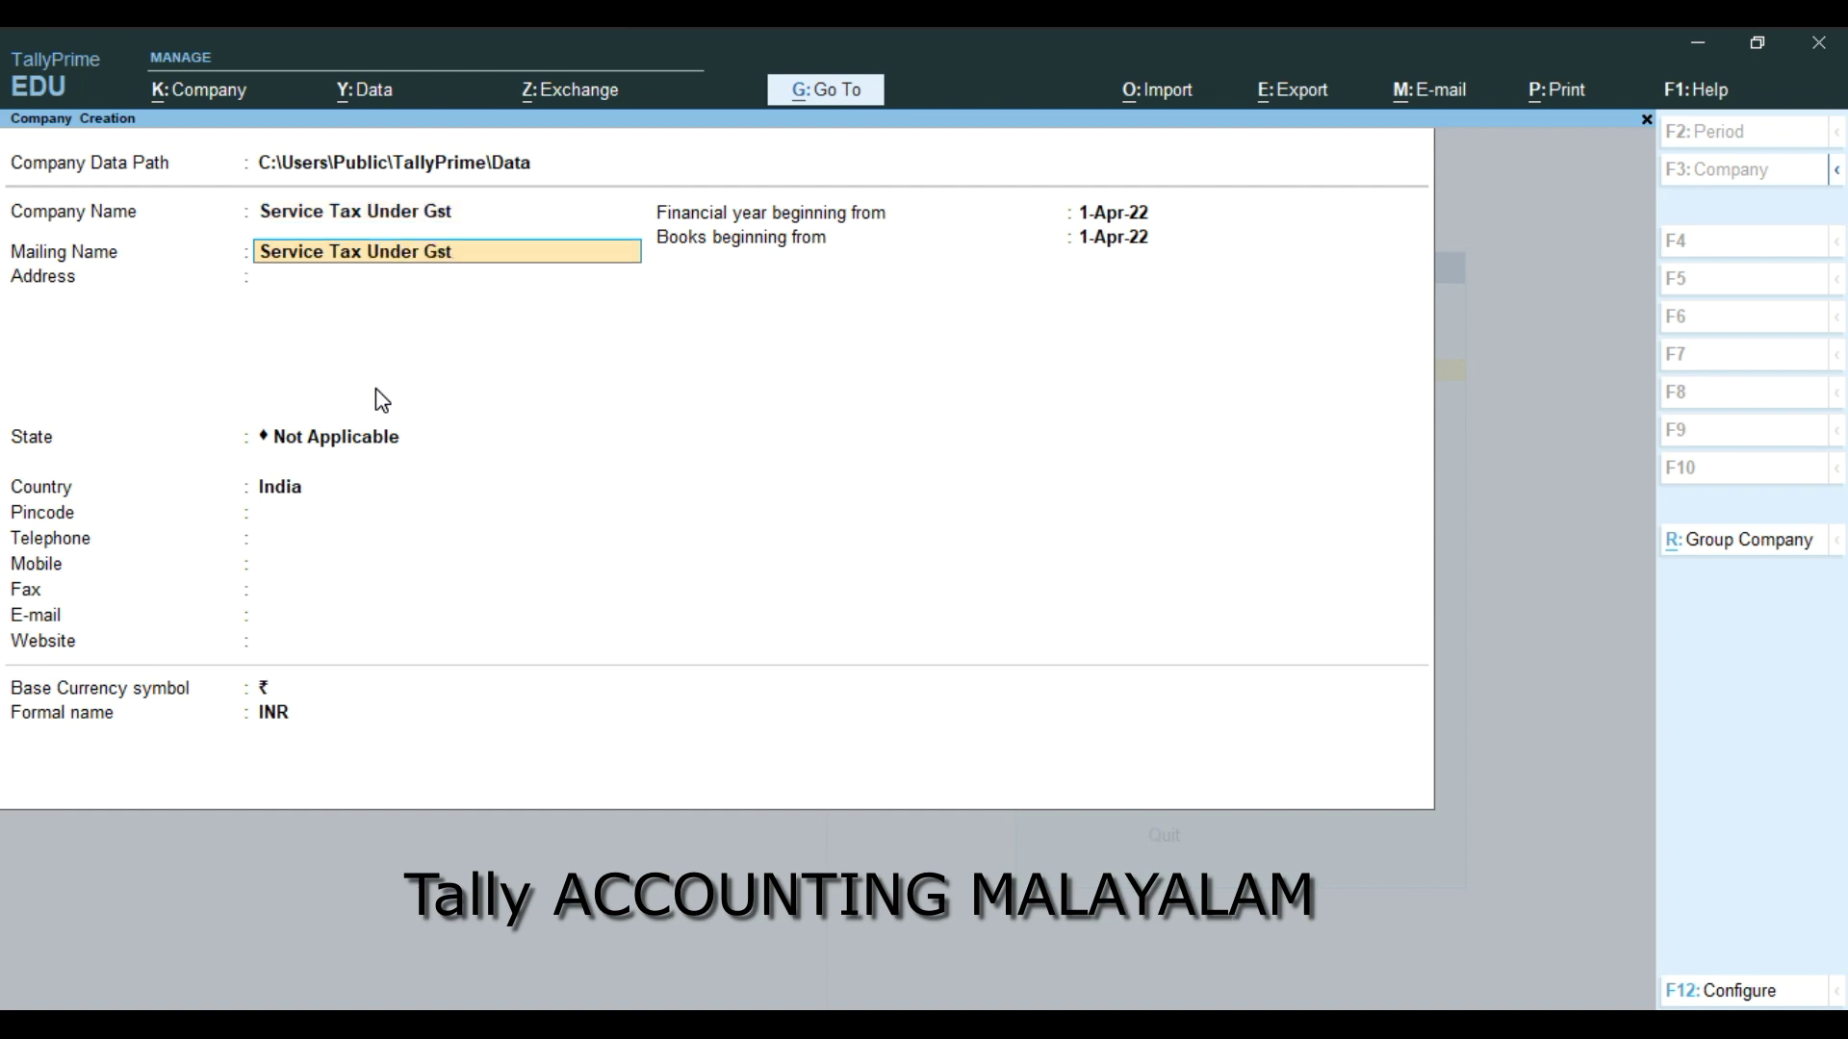
# Set the company's state to Kerala, leave the address and contact details blank, and create the company with INR as its currency
pyautogui.press('Return')
pyautogui.press('Return')
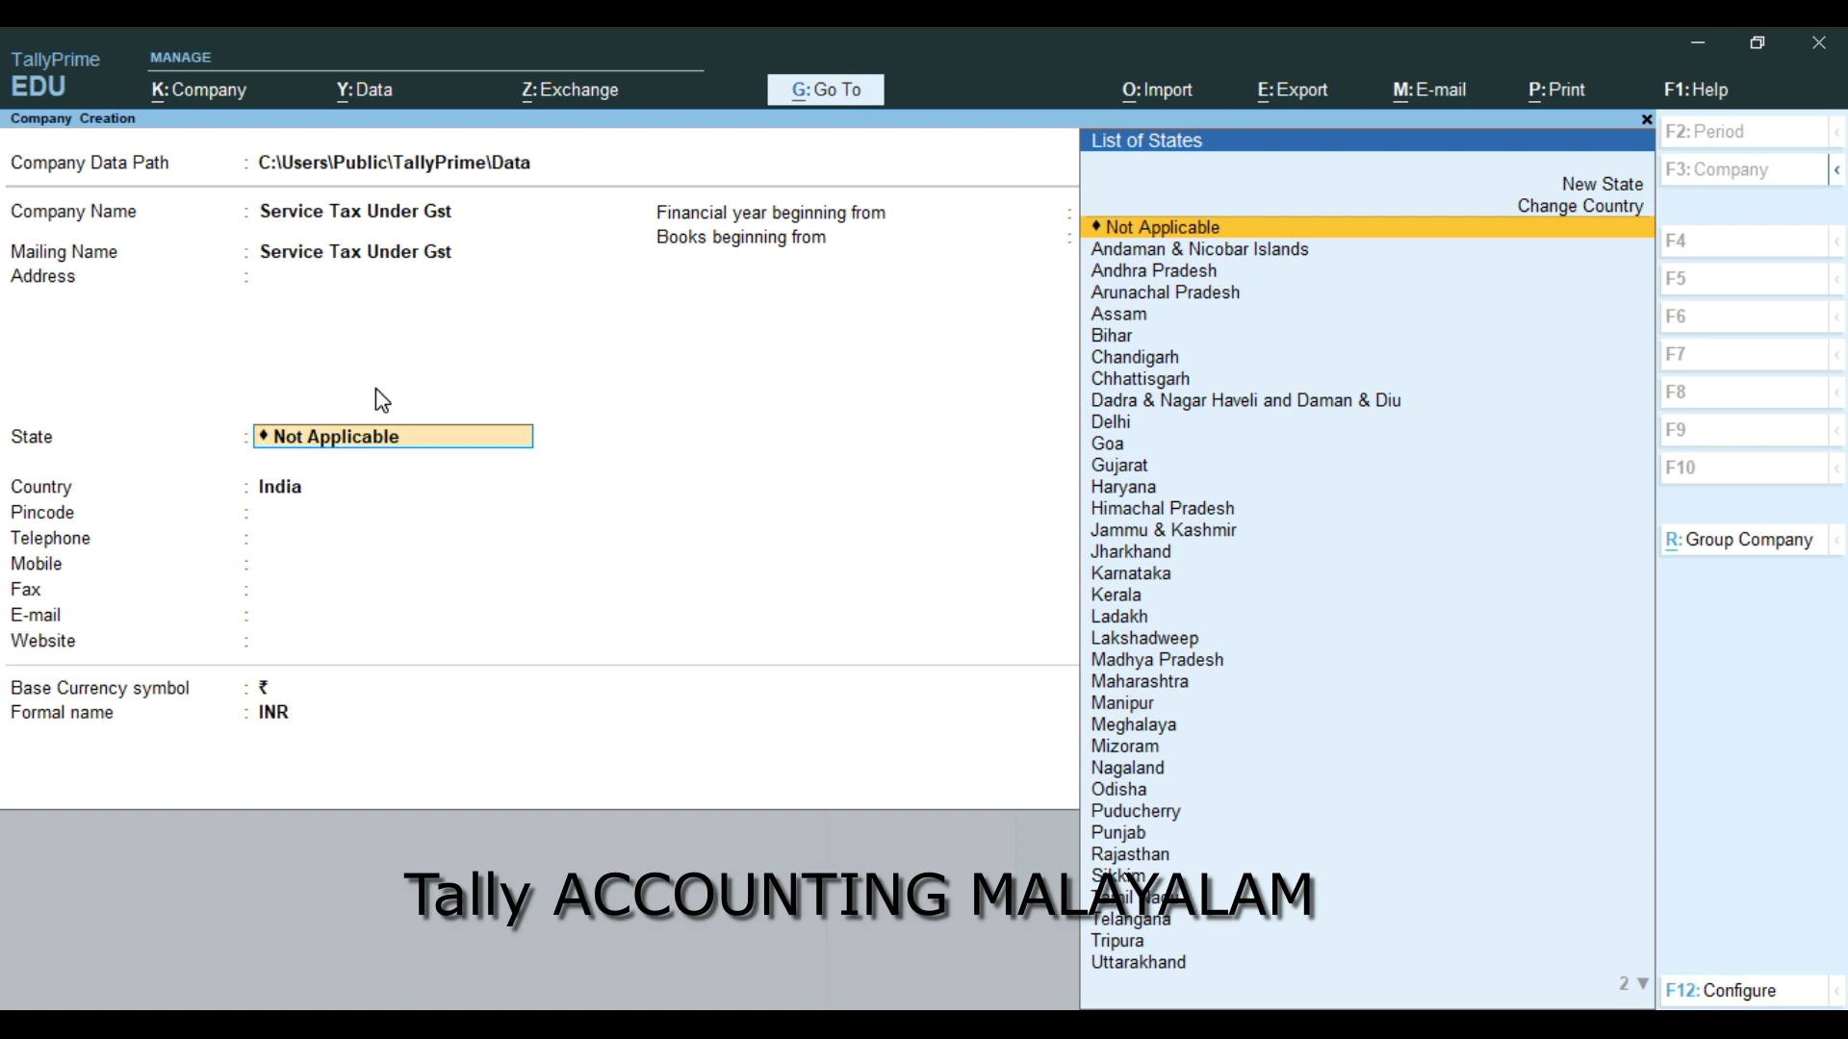
pyautogui.write('K')
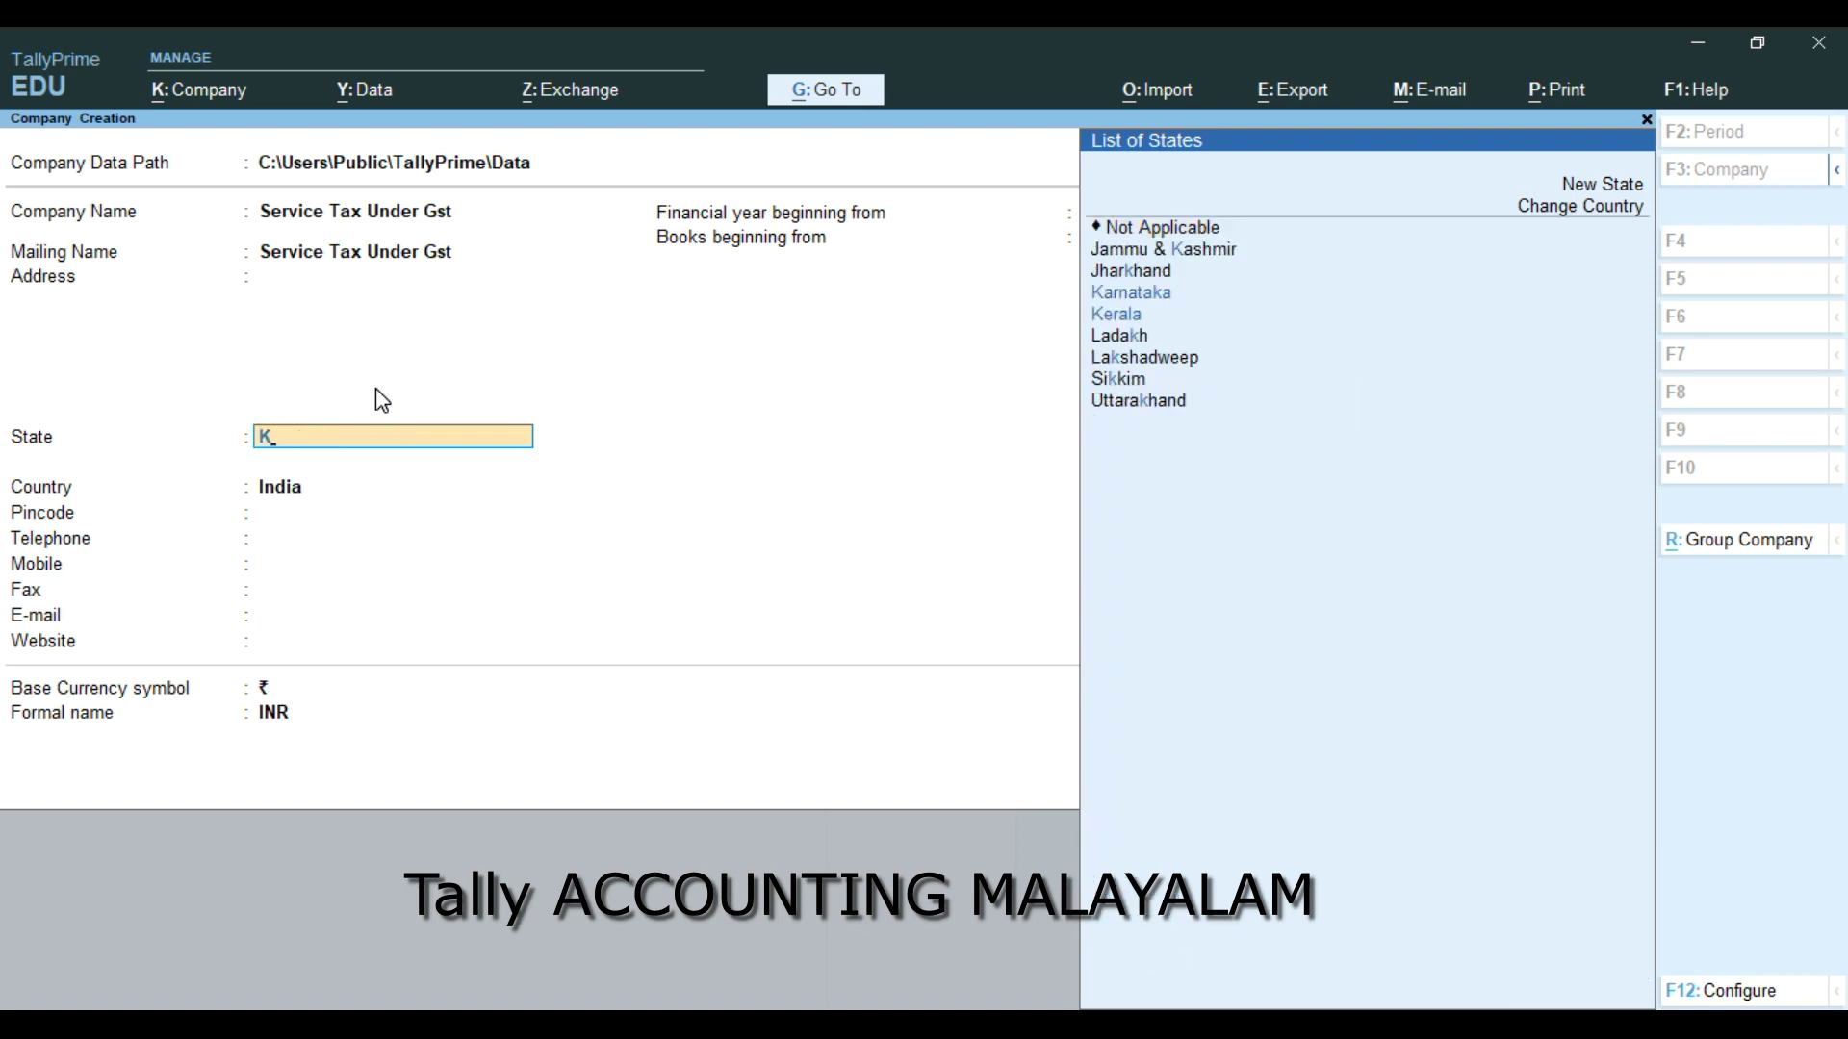
pyautogui.press('Down')
pyautogui.press('Return')
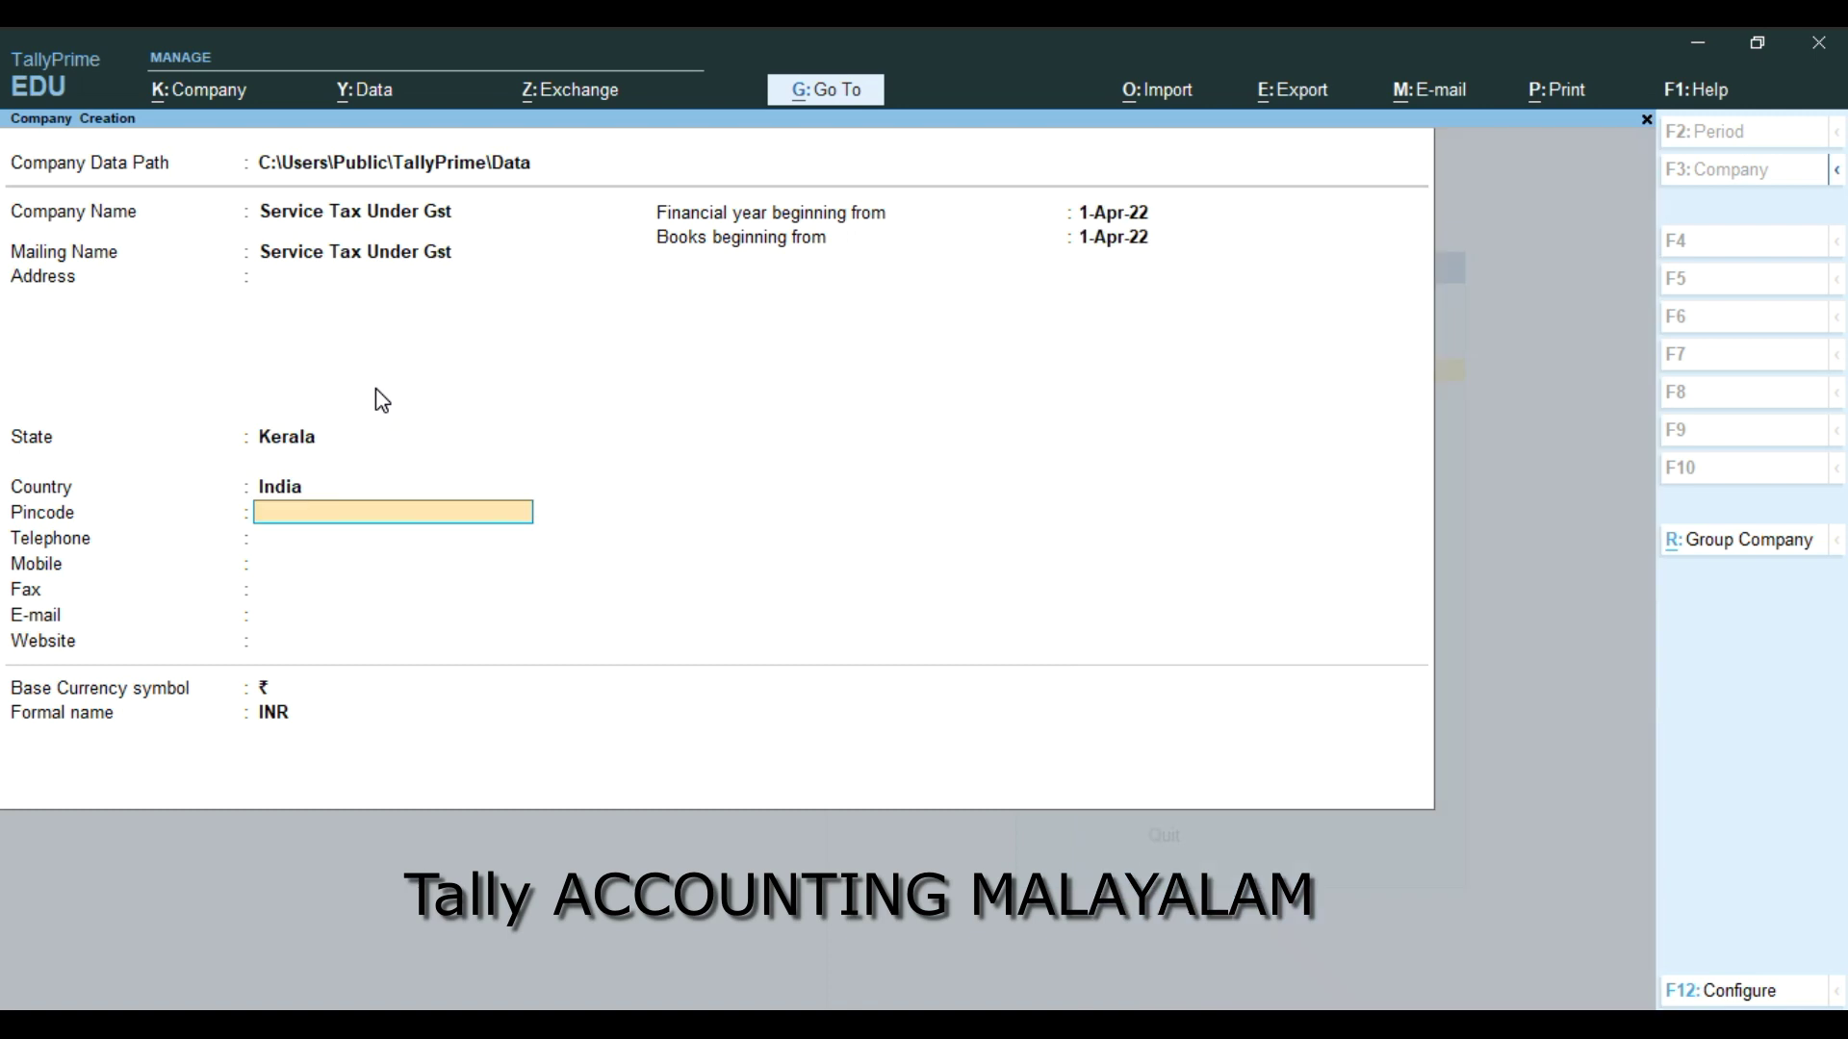
pyautogui.press('Return')
pyautogui.press('Return')
pyautogui.press('Return')
pyautogui.press('Return')
pyautogui.press('Return')
pyautogui.press('Return')
pyautogui.press('Return')
pyautogui.press('Return')
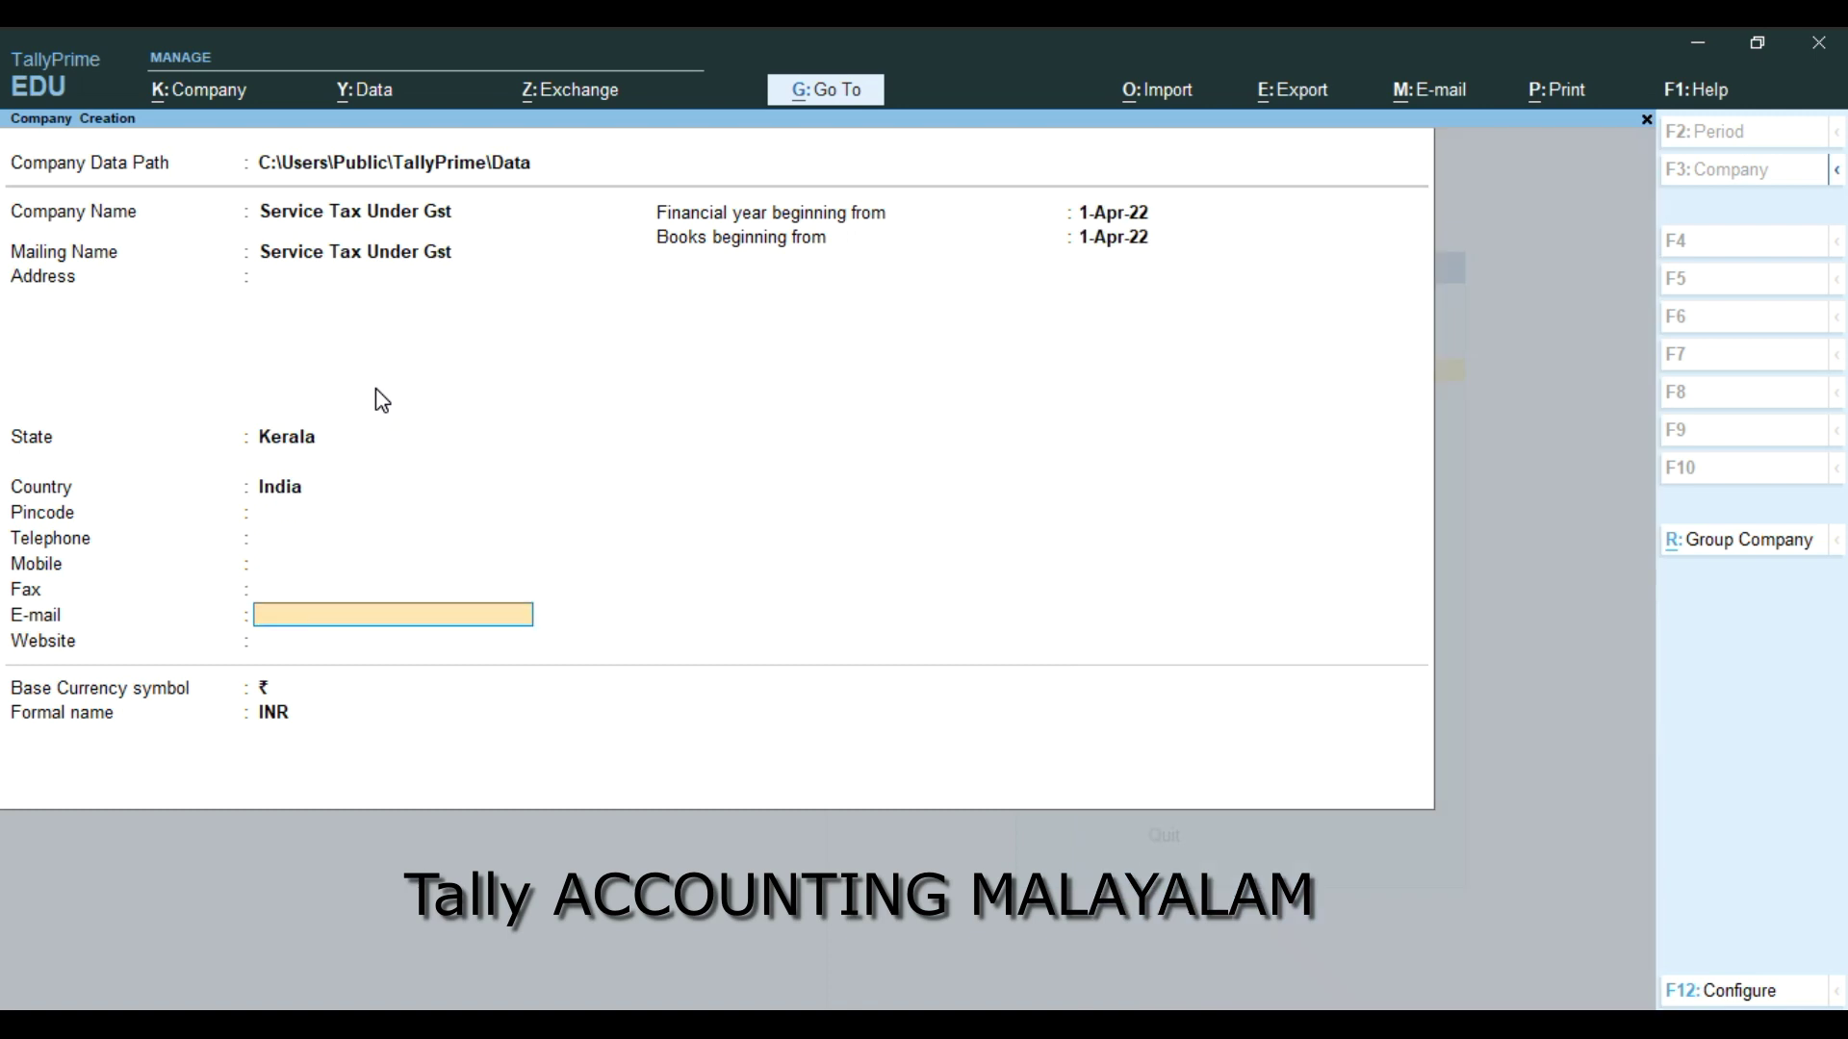
pyautogui.press('Return')
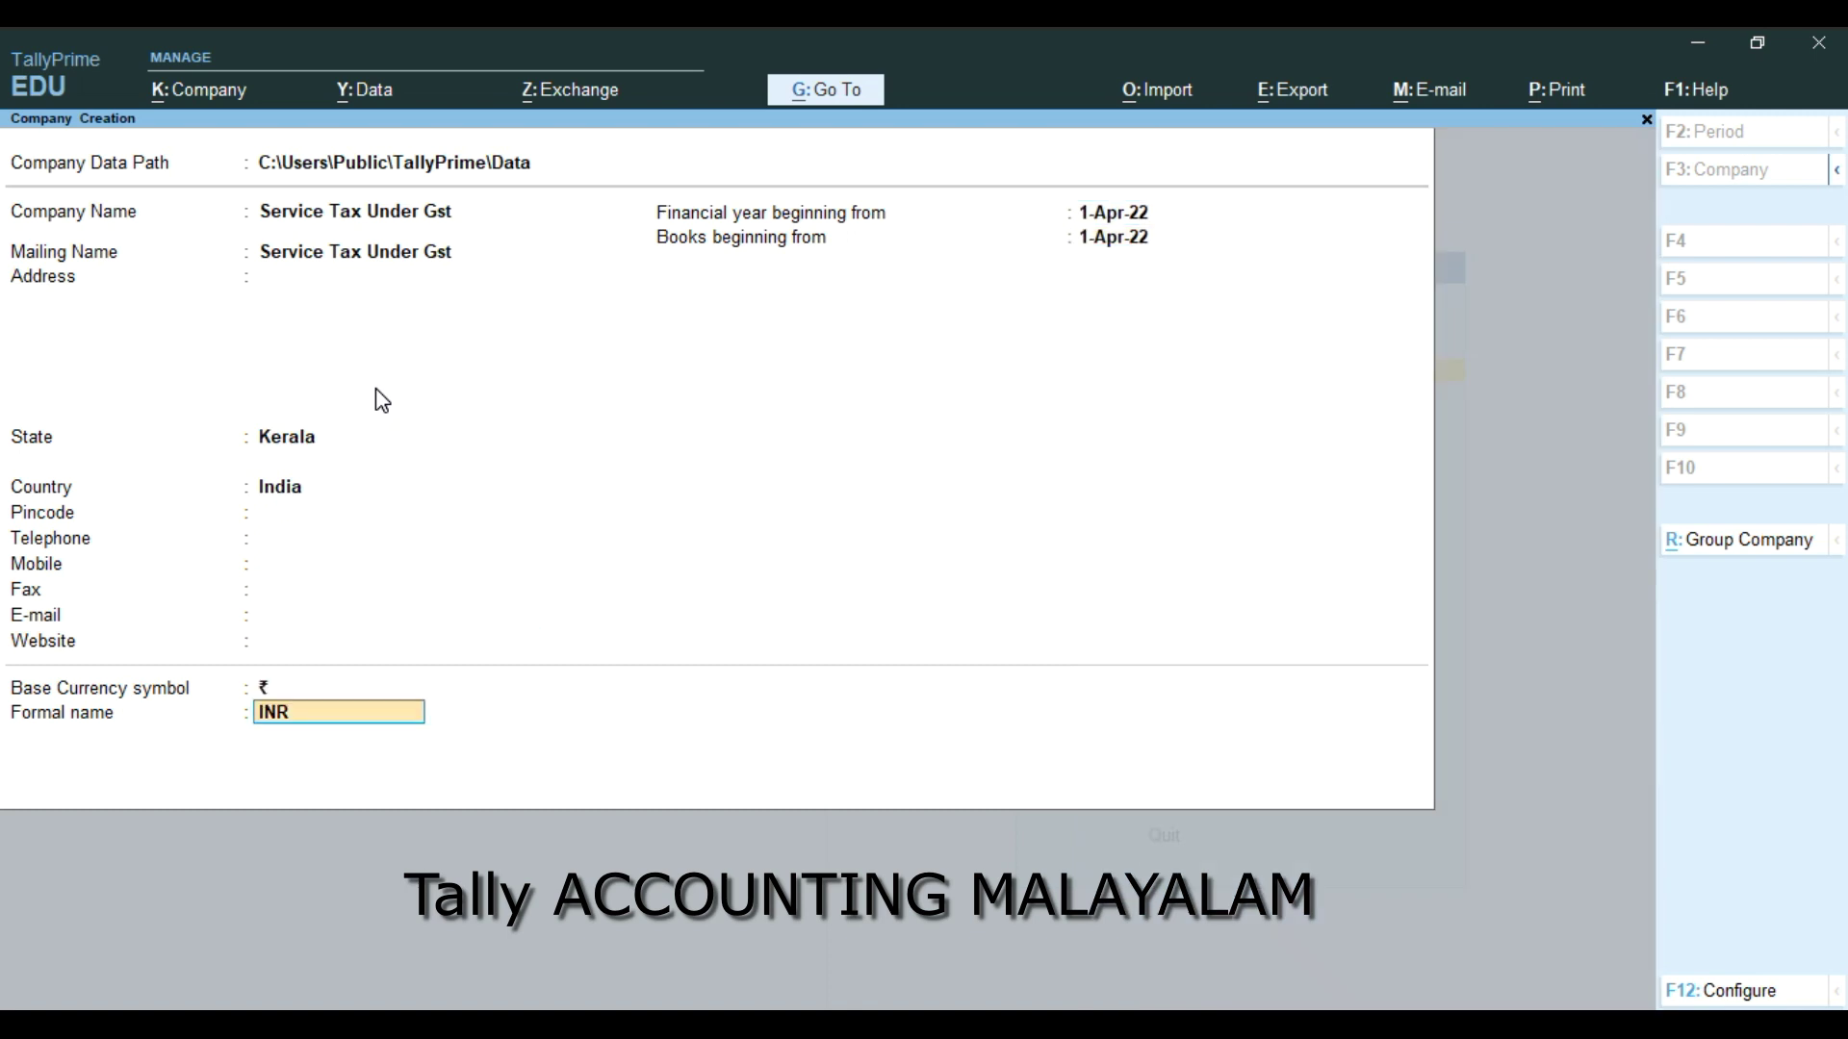
pyautogui.press('Return')
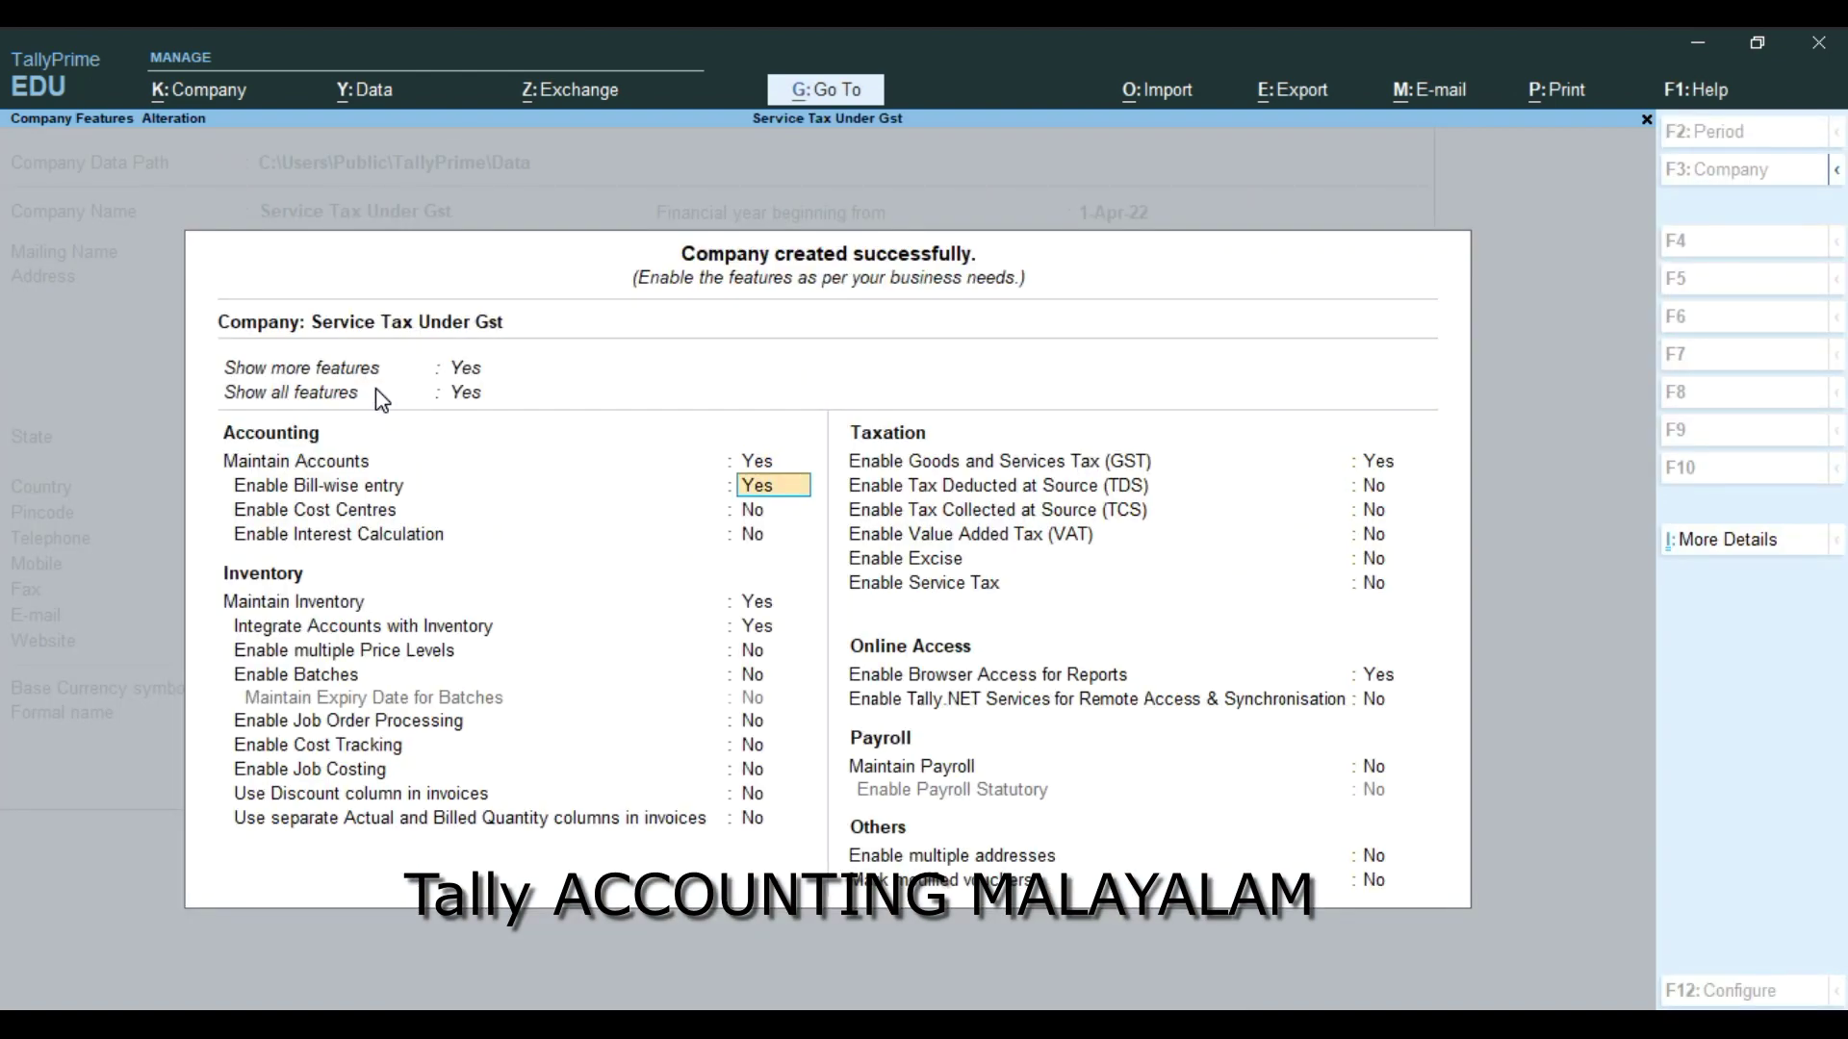
# Keep the default accounting and inventory features for the new company, including bill-wise entry and accounts integrated with inventory
pyautogui.press('Return')
pyautogui.press('Return')
pyautogui.press('Return')
pyautogui.press('Return')
pyautogui.press('Return')
pyautogui.press('Return')
pyautogui.press('Return')
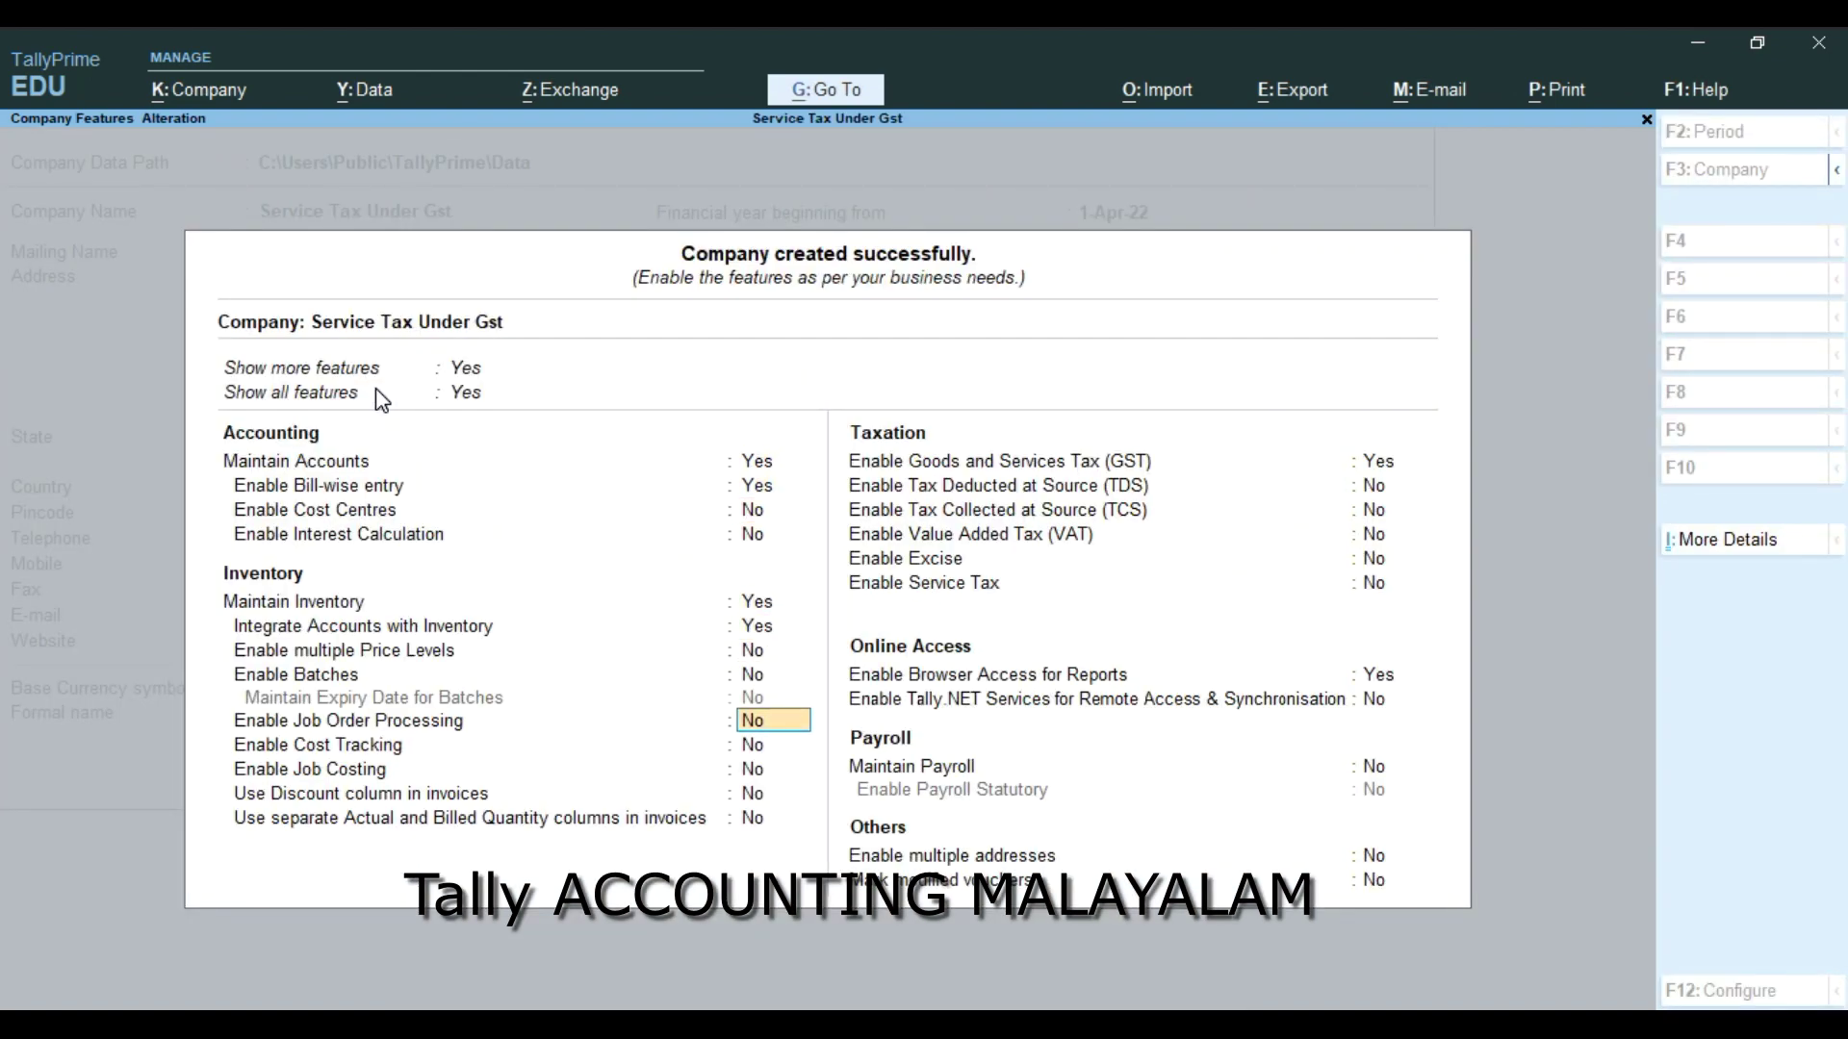
pyautogui.press('Return')
pyautogui.press('Return')
pyautogui.press('Return')
pyautogui.press('Return')
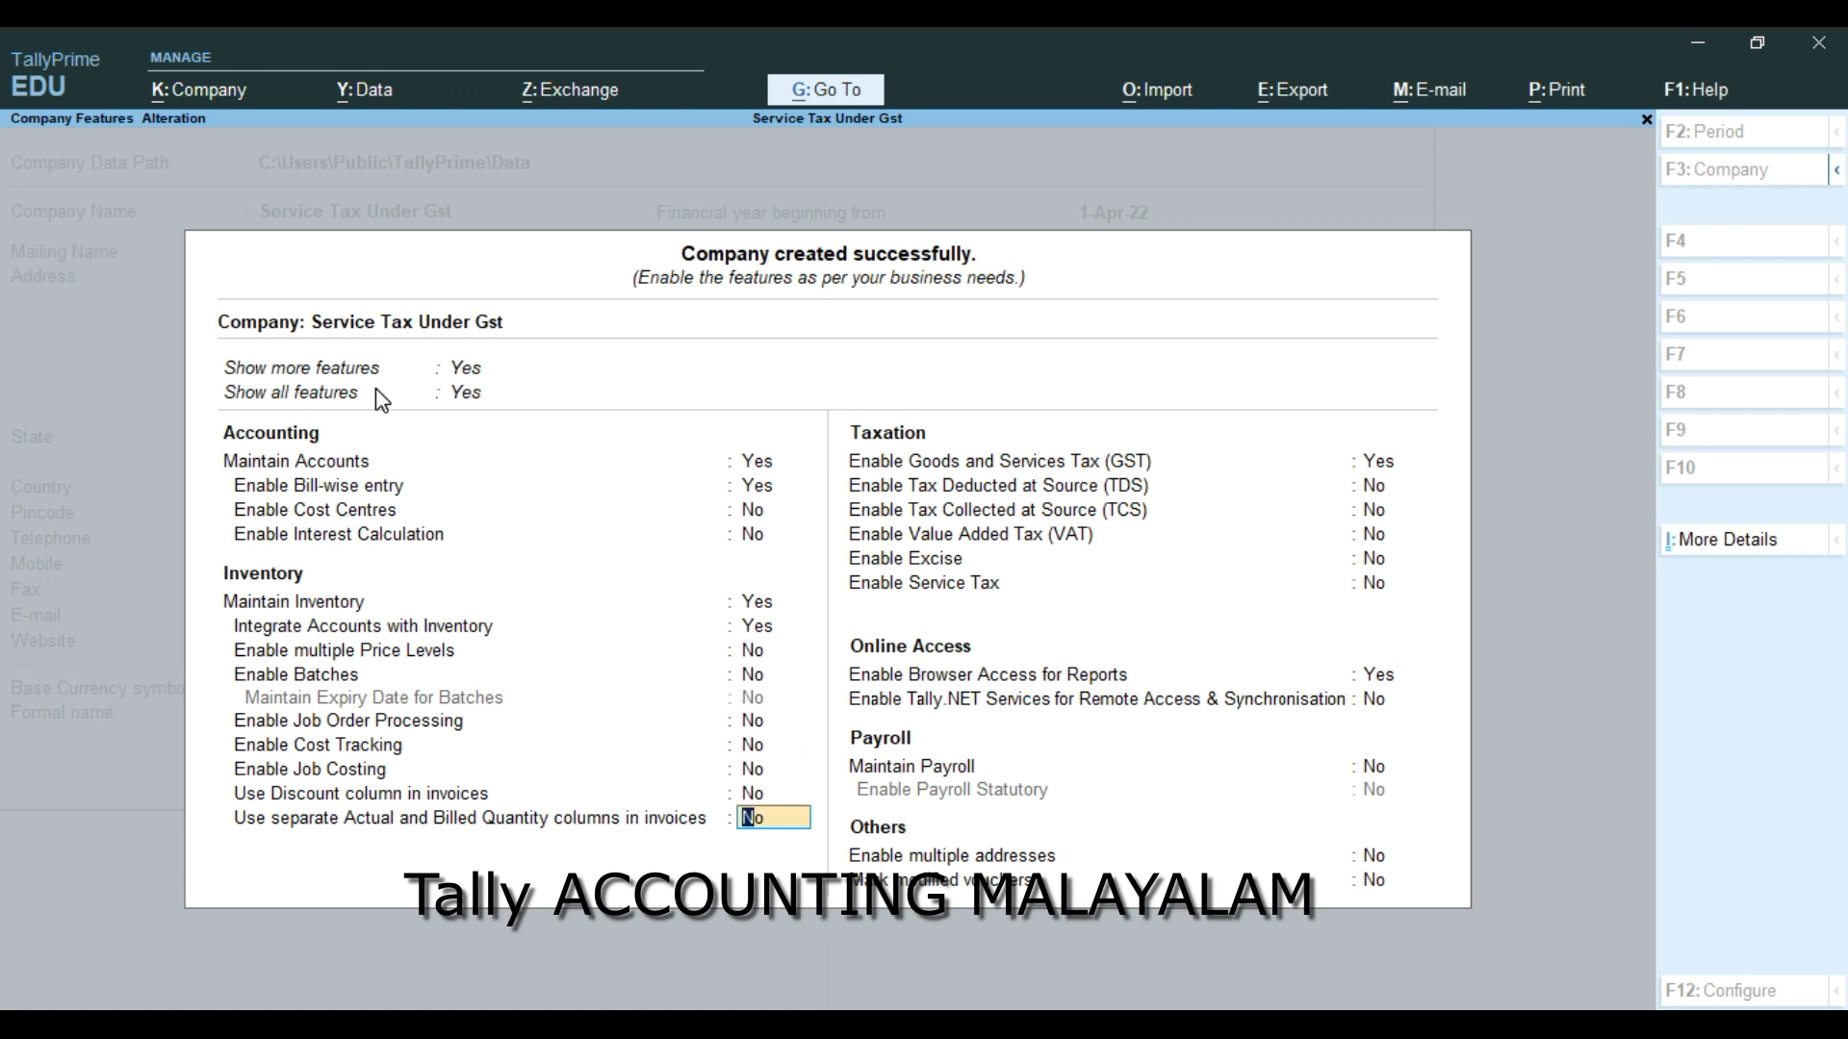
pyautogui.press('Return')
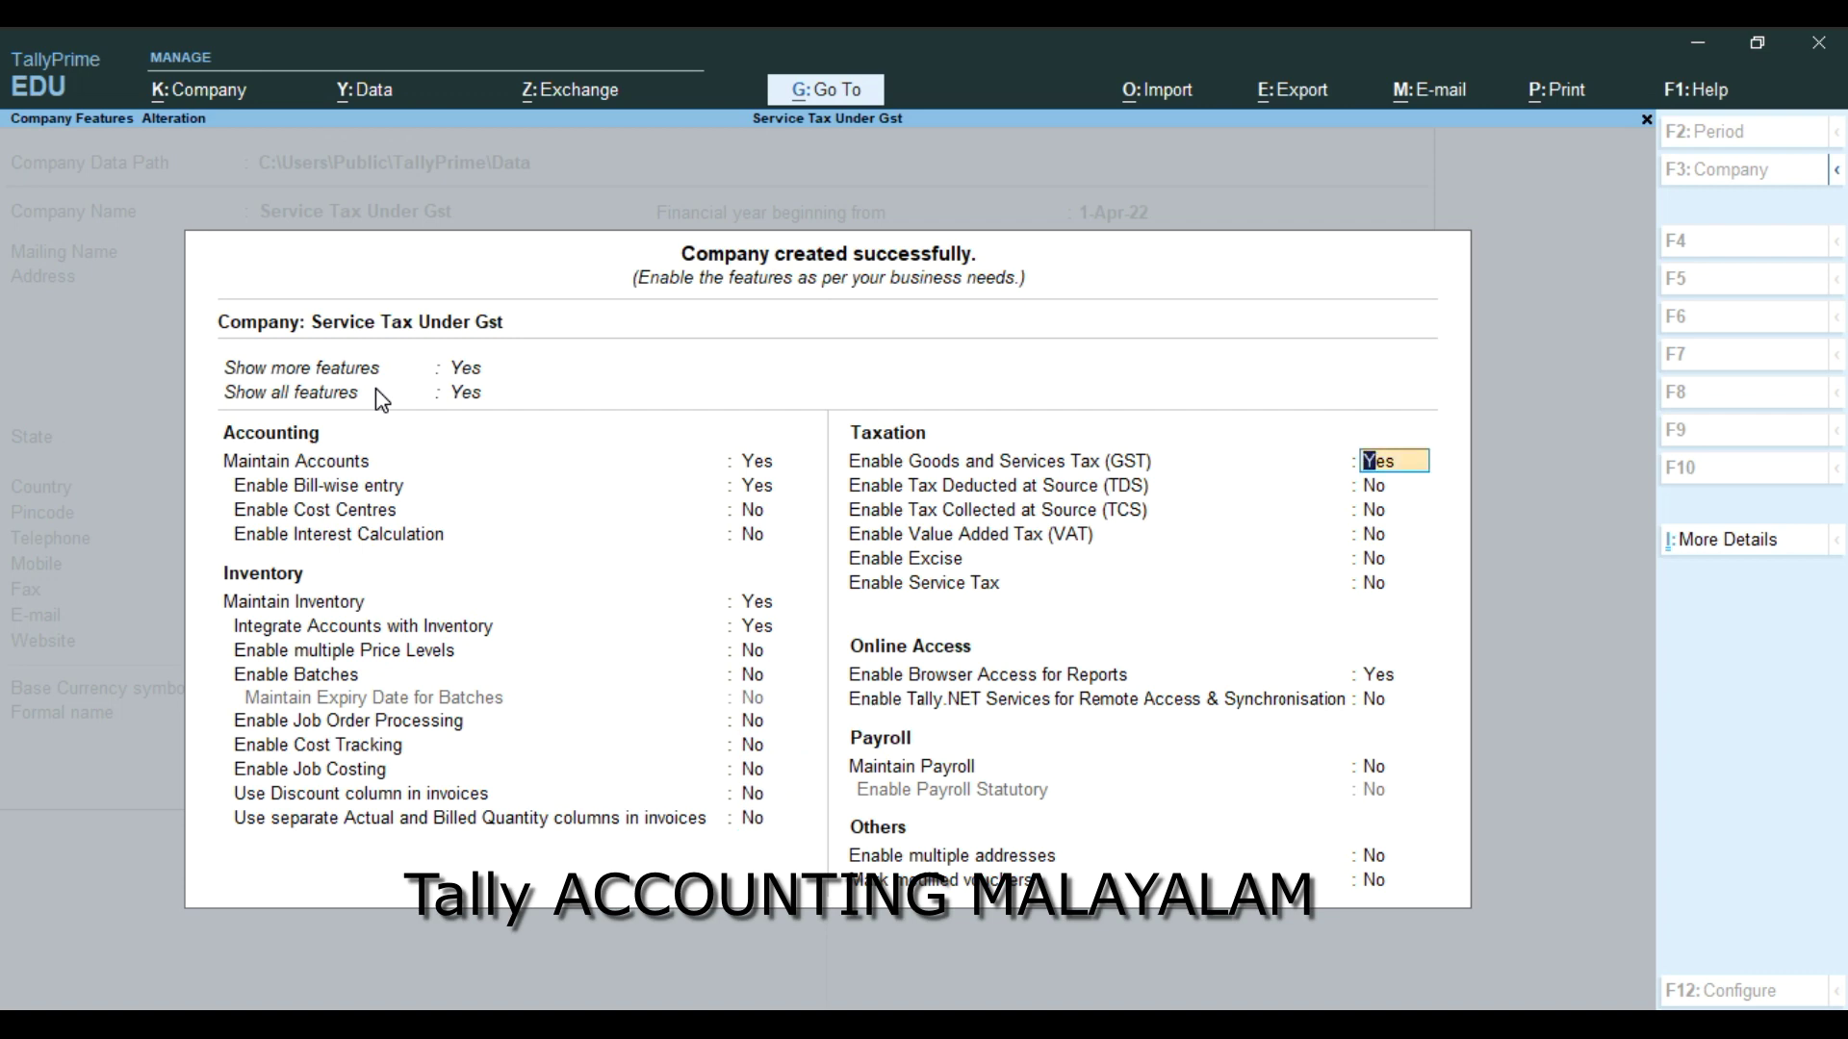
# Keep Goods and Services Tax enabled and fill in the GST registration for Kerala as Regular, entering the company's GSTIN/UIN
pyautogui.press('Return')
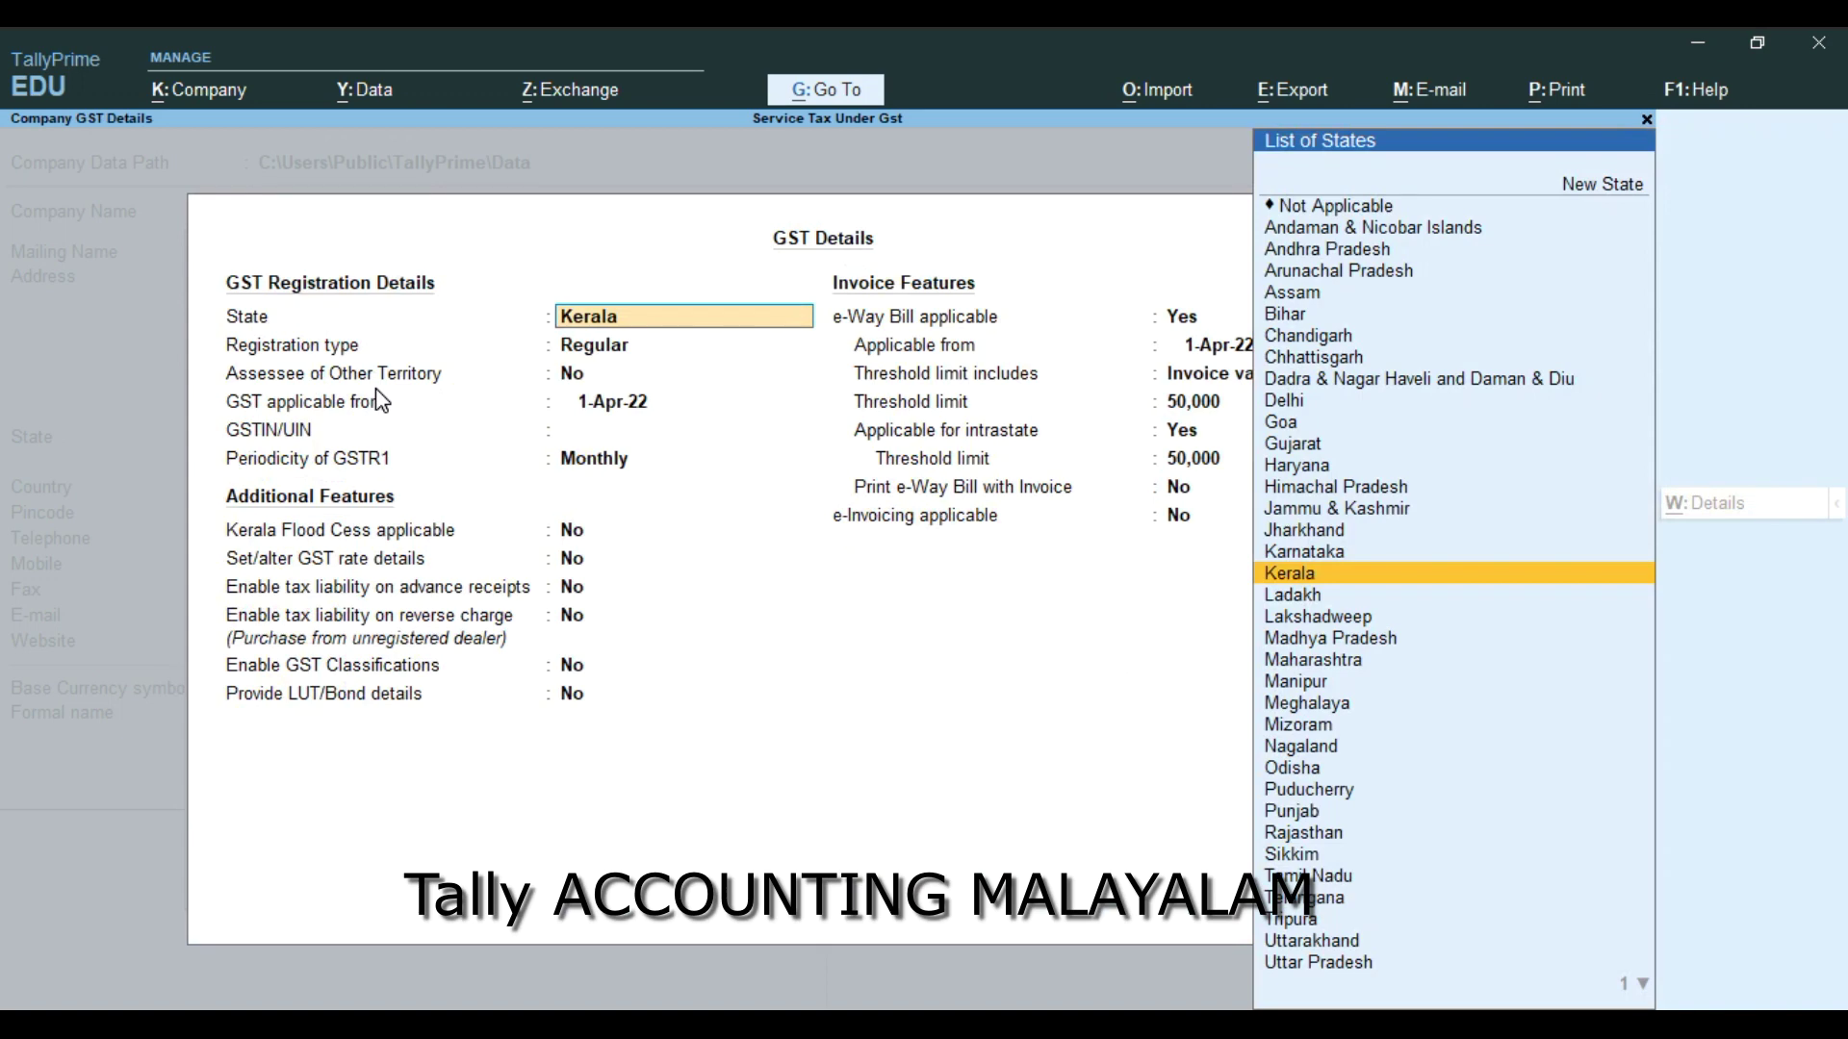
pyautogui.press('Return')
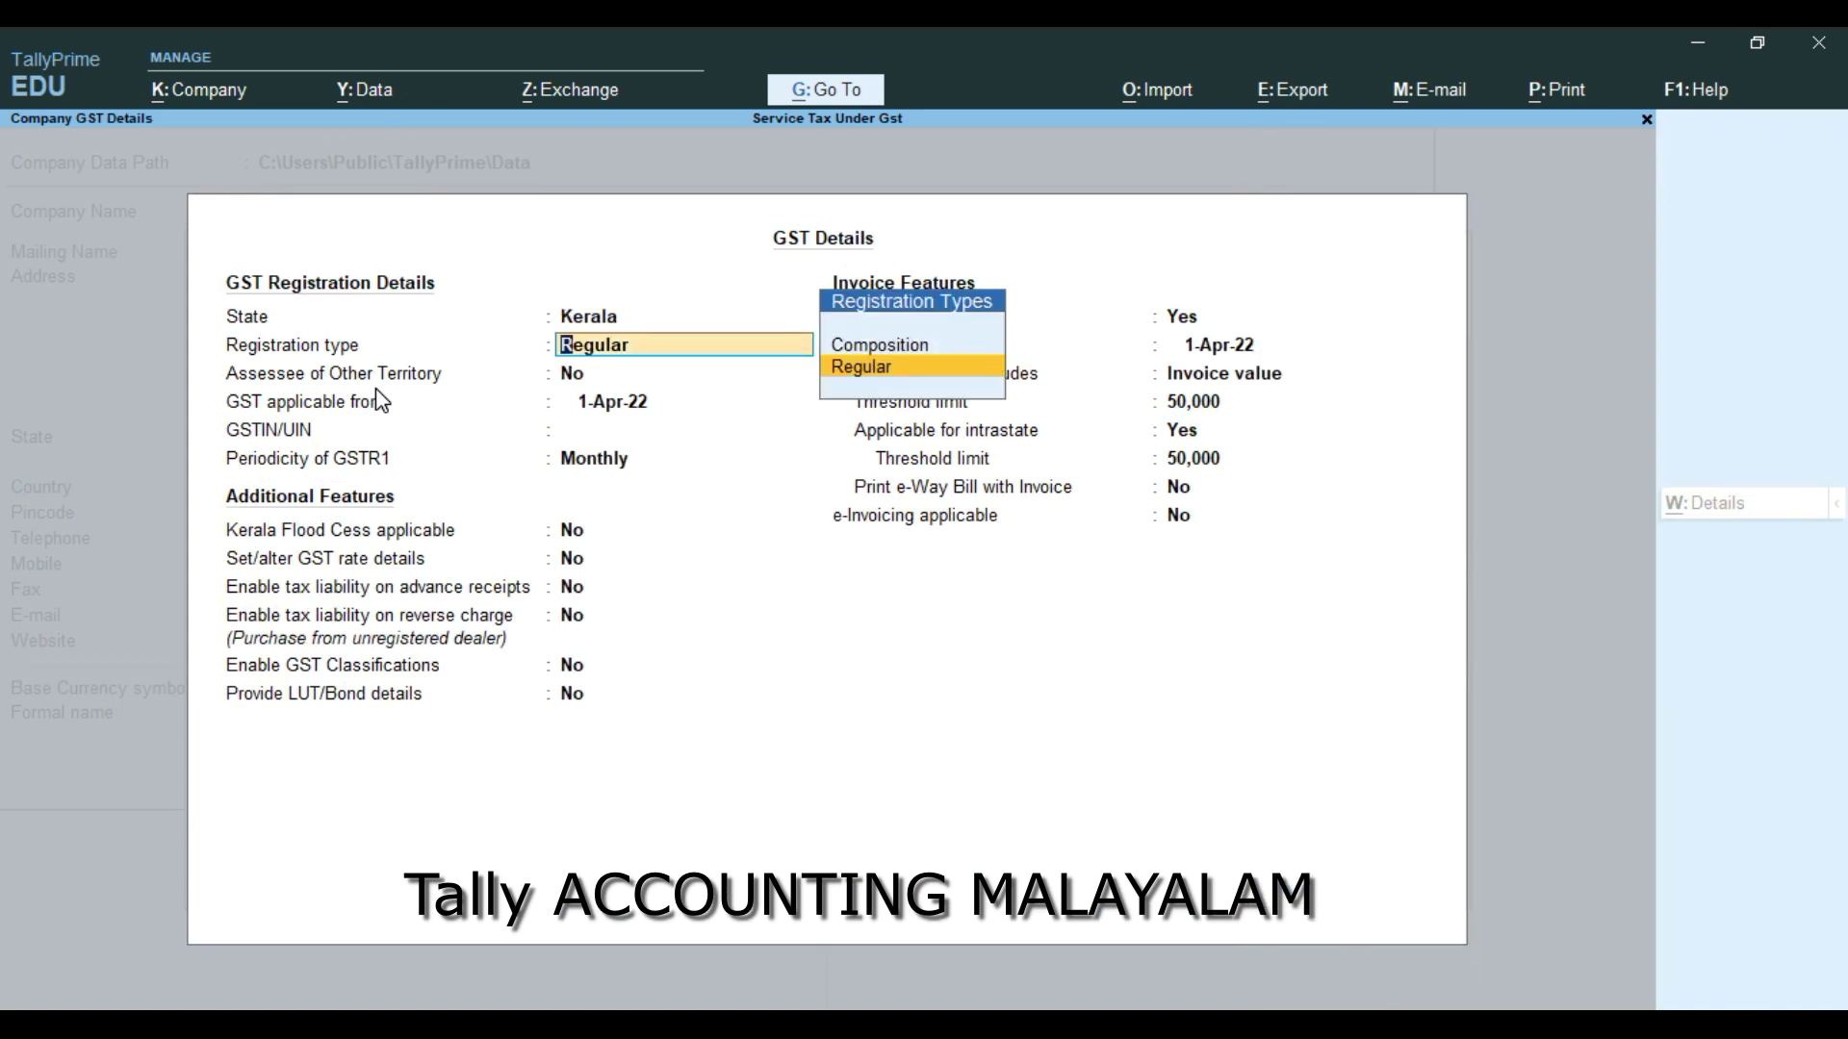
pyautogui.press('Return')
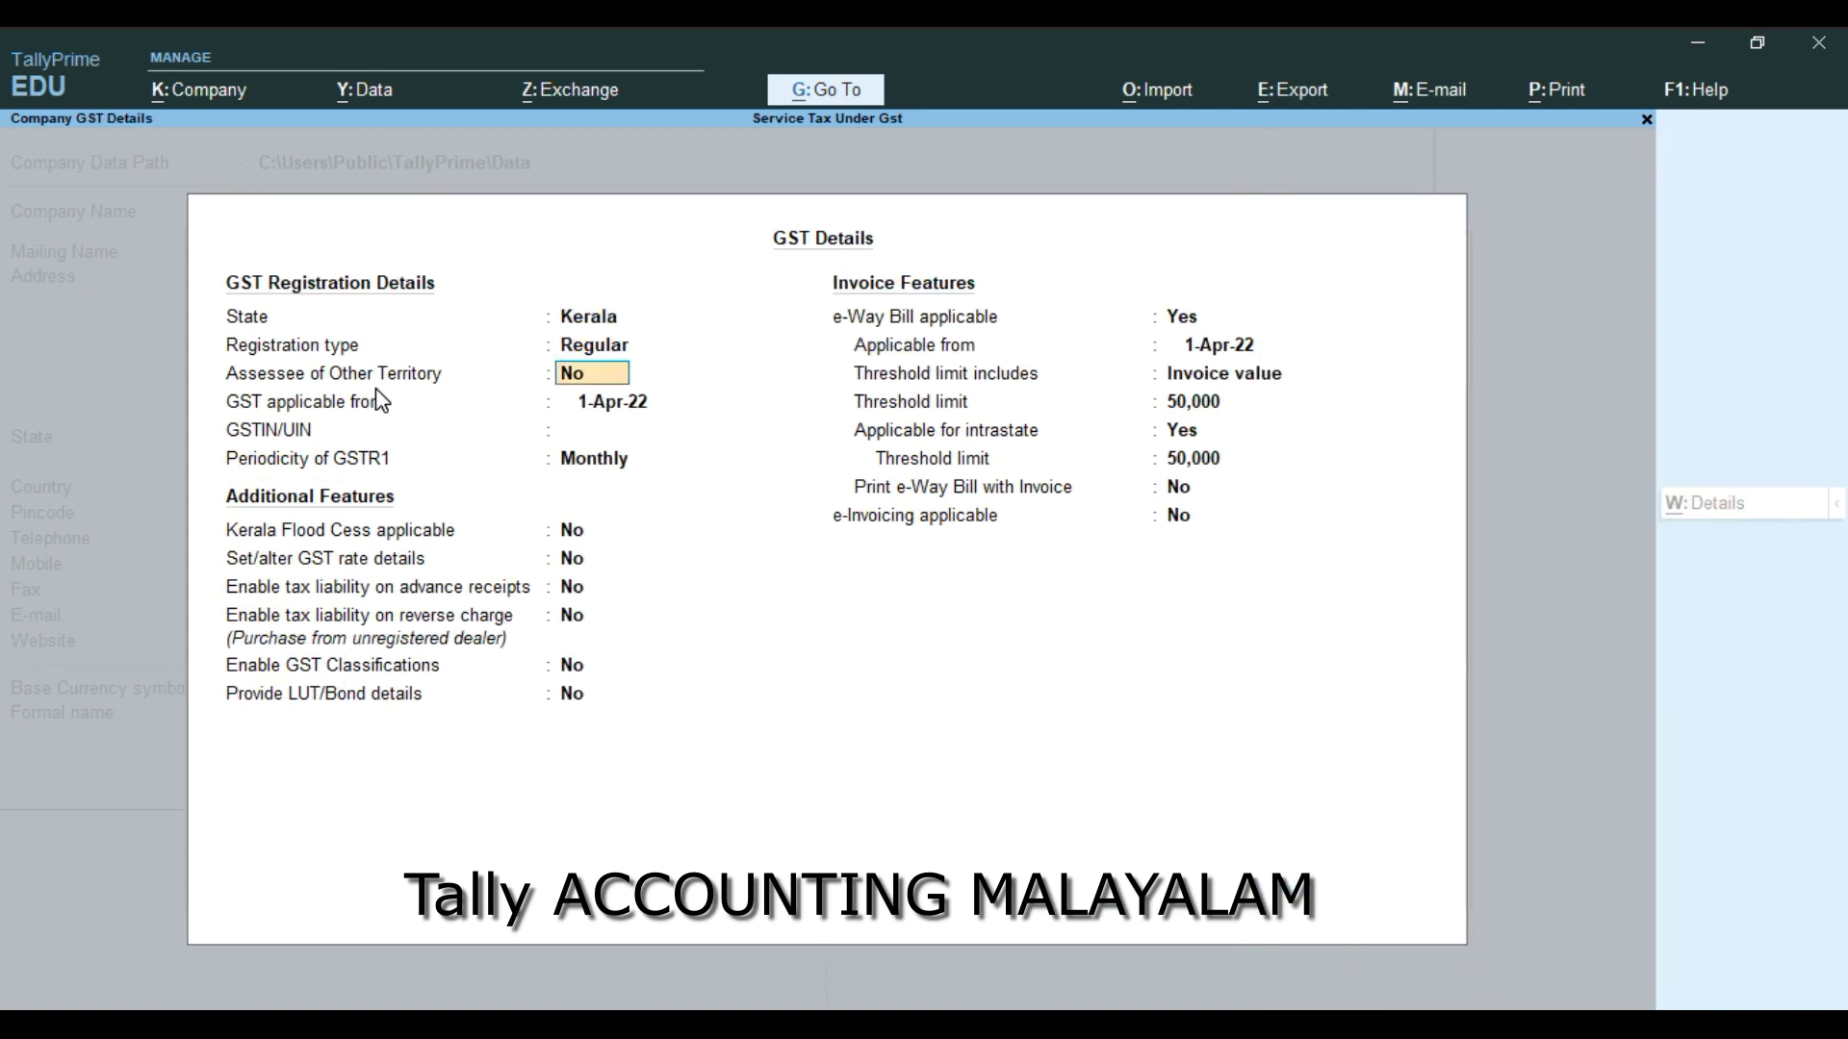
pyautogui.press('Return')
pyautogui.press('Return')
pyautogui.write('312546589')
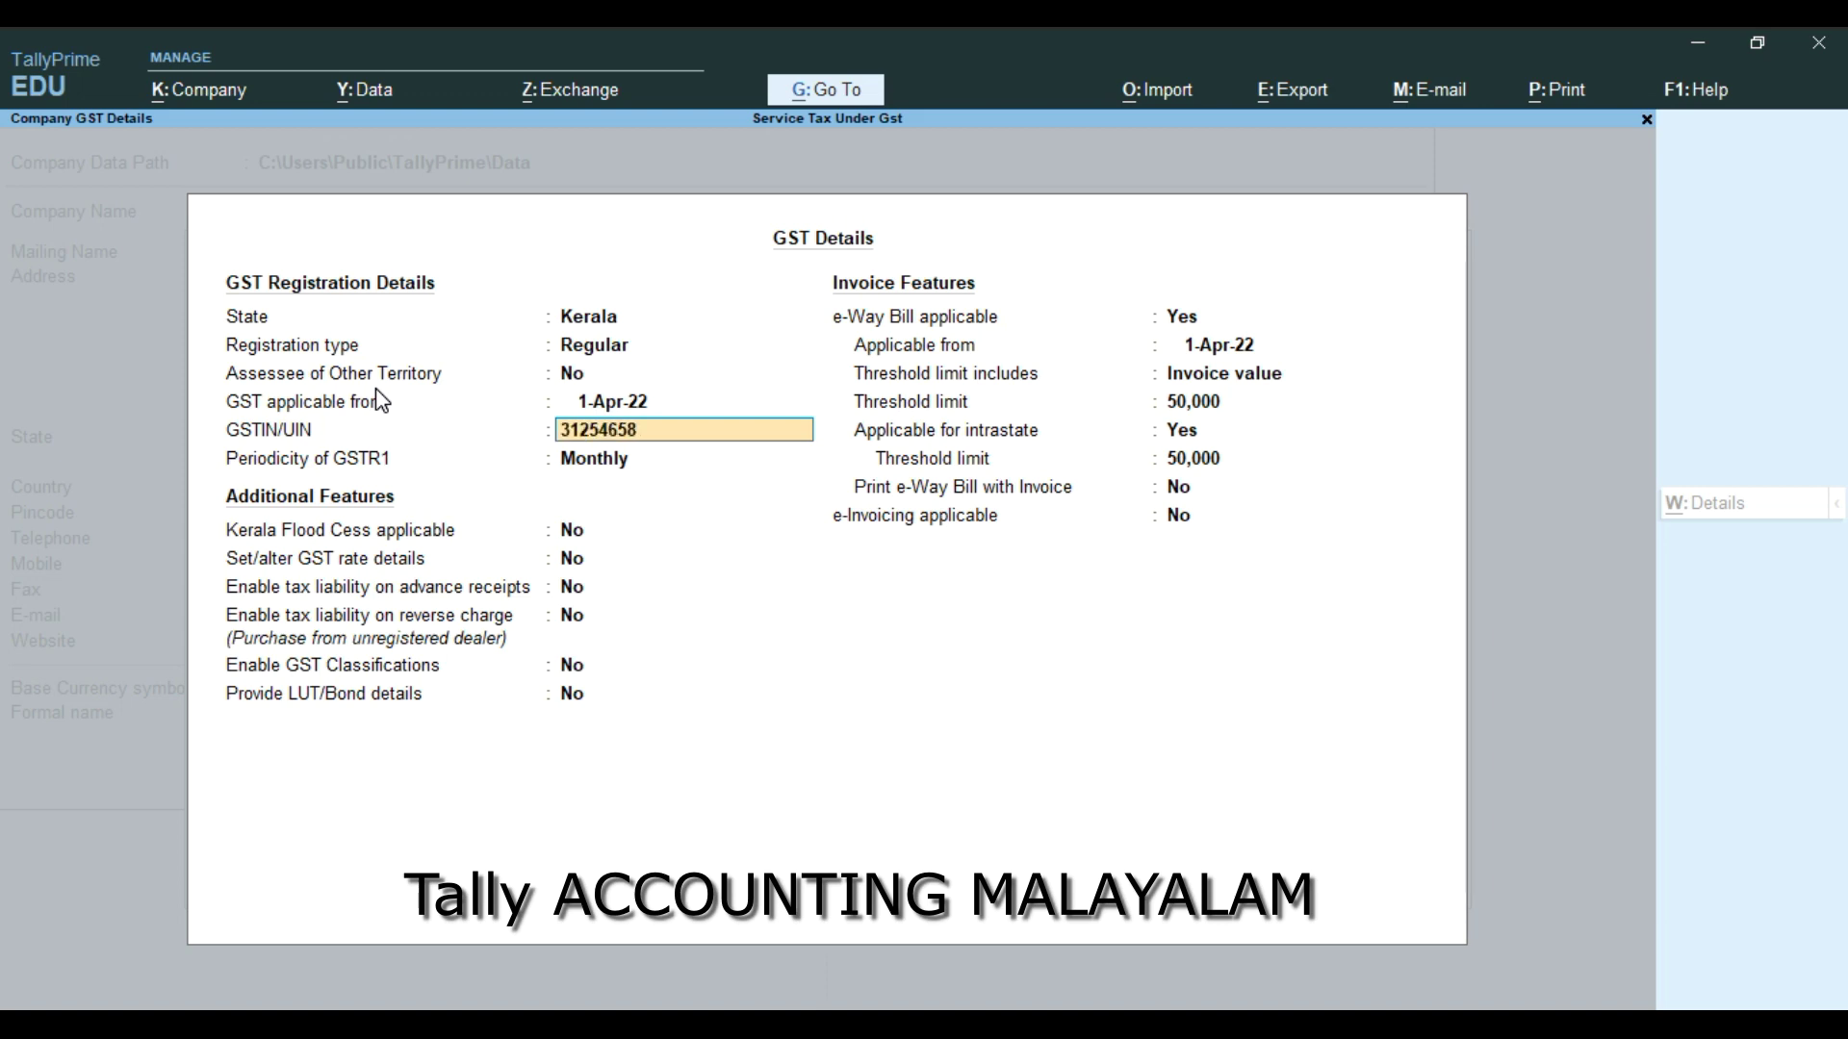
pyautogui.press('Return')
# Accept the remaining GST details with monthly GSTR1, e-Way Bill applicable at a 50,000 threshold, and e-Invoicing set to No
pyautogui.press('Return')
pyautogui.press('Return')
pyautogui.press('Return')
pyautogui.press('Return')
pyautogui.press('Return')
pyautogui.press('Return')
pyautogui.press('Return')
pyautogui.press('Return')
pyautogui.press('Return')
pyautogui.press('Return')
pyautogui.press('Return')
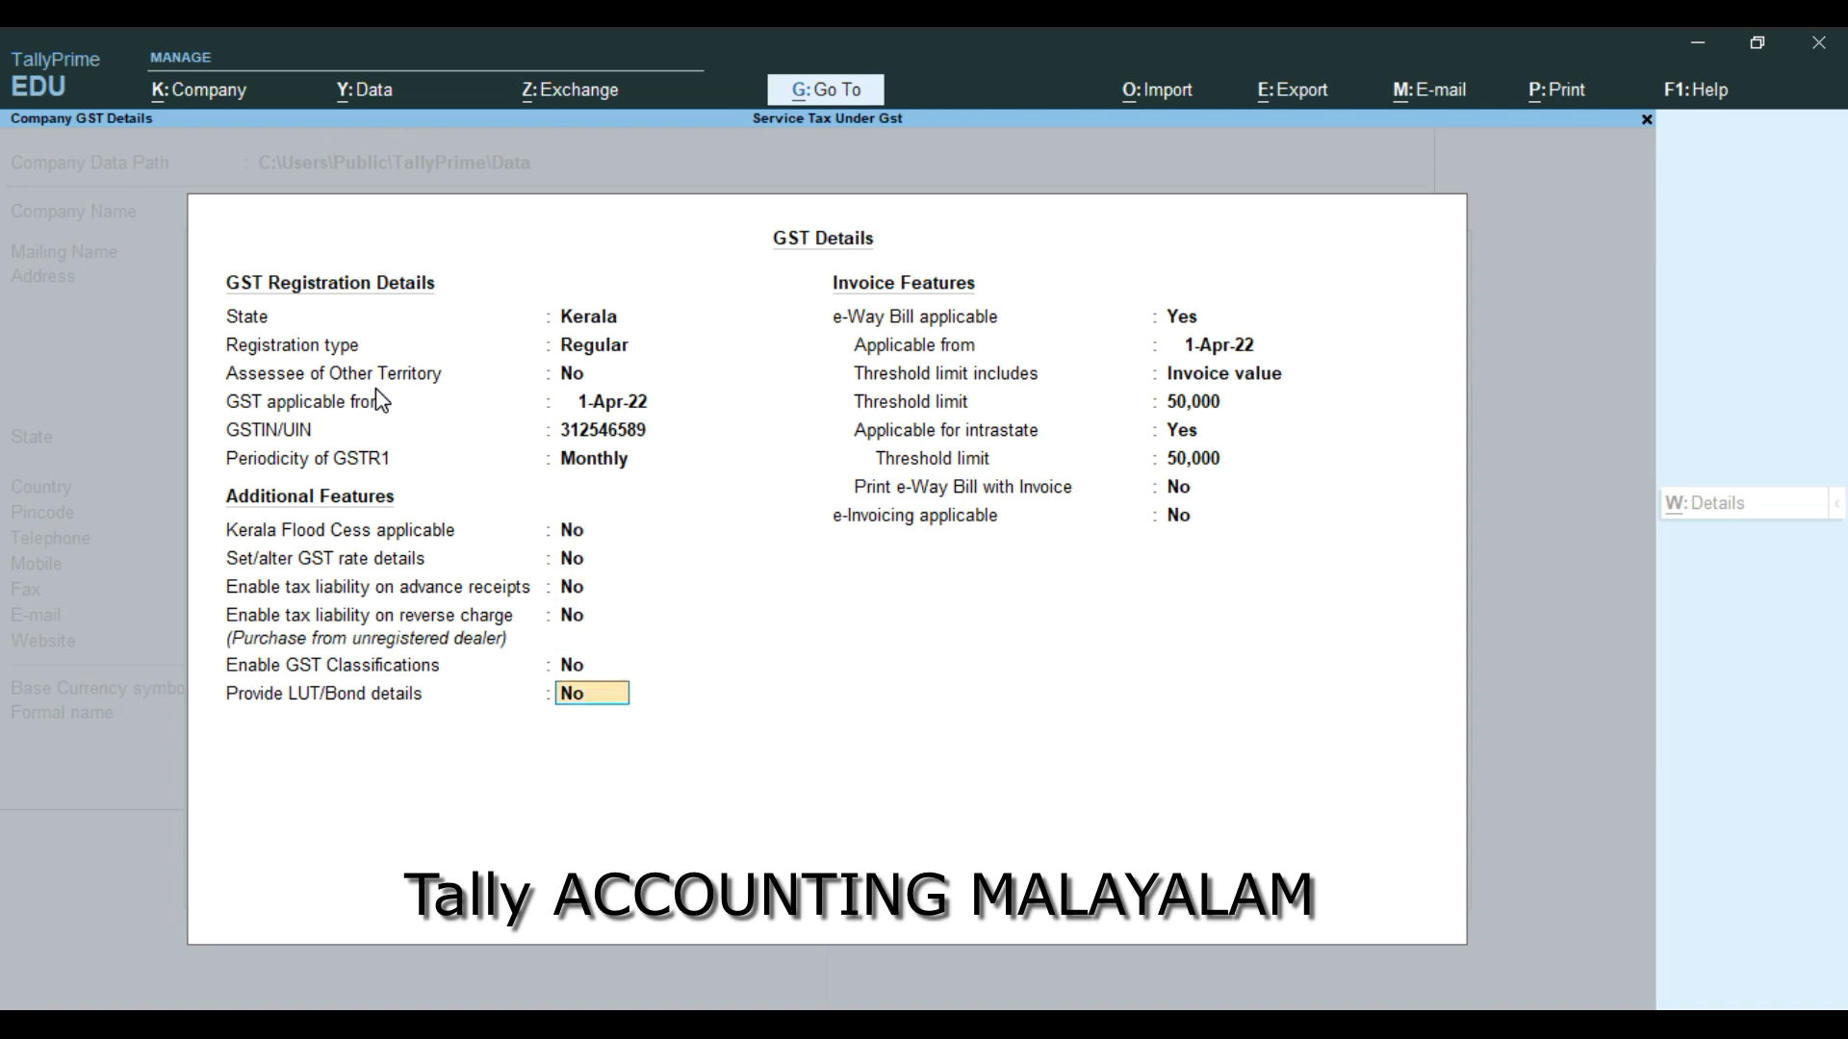
pyautogui.press('Return')
pyautogui.press('Return')
pyautogui.press('Return')
pyautogui.press('Return')
pyautogui.press('Return')
pyautogui.press('Return')
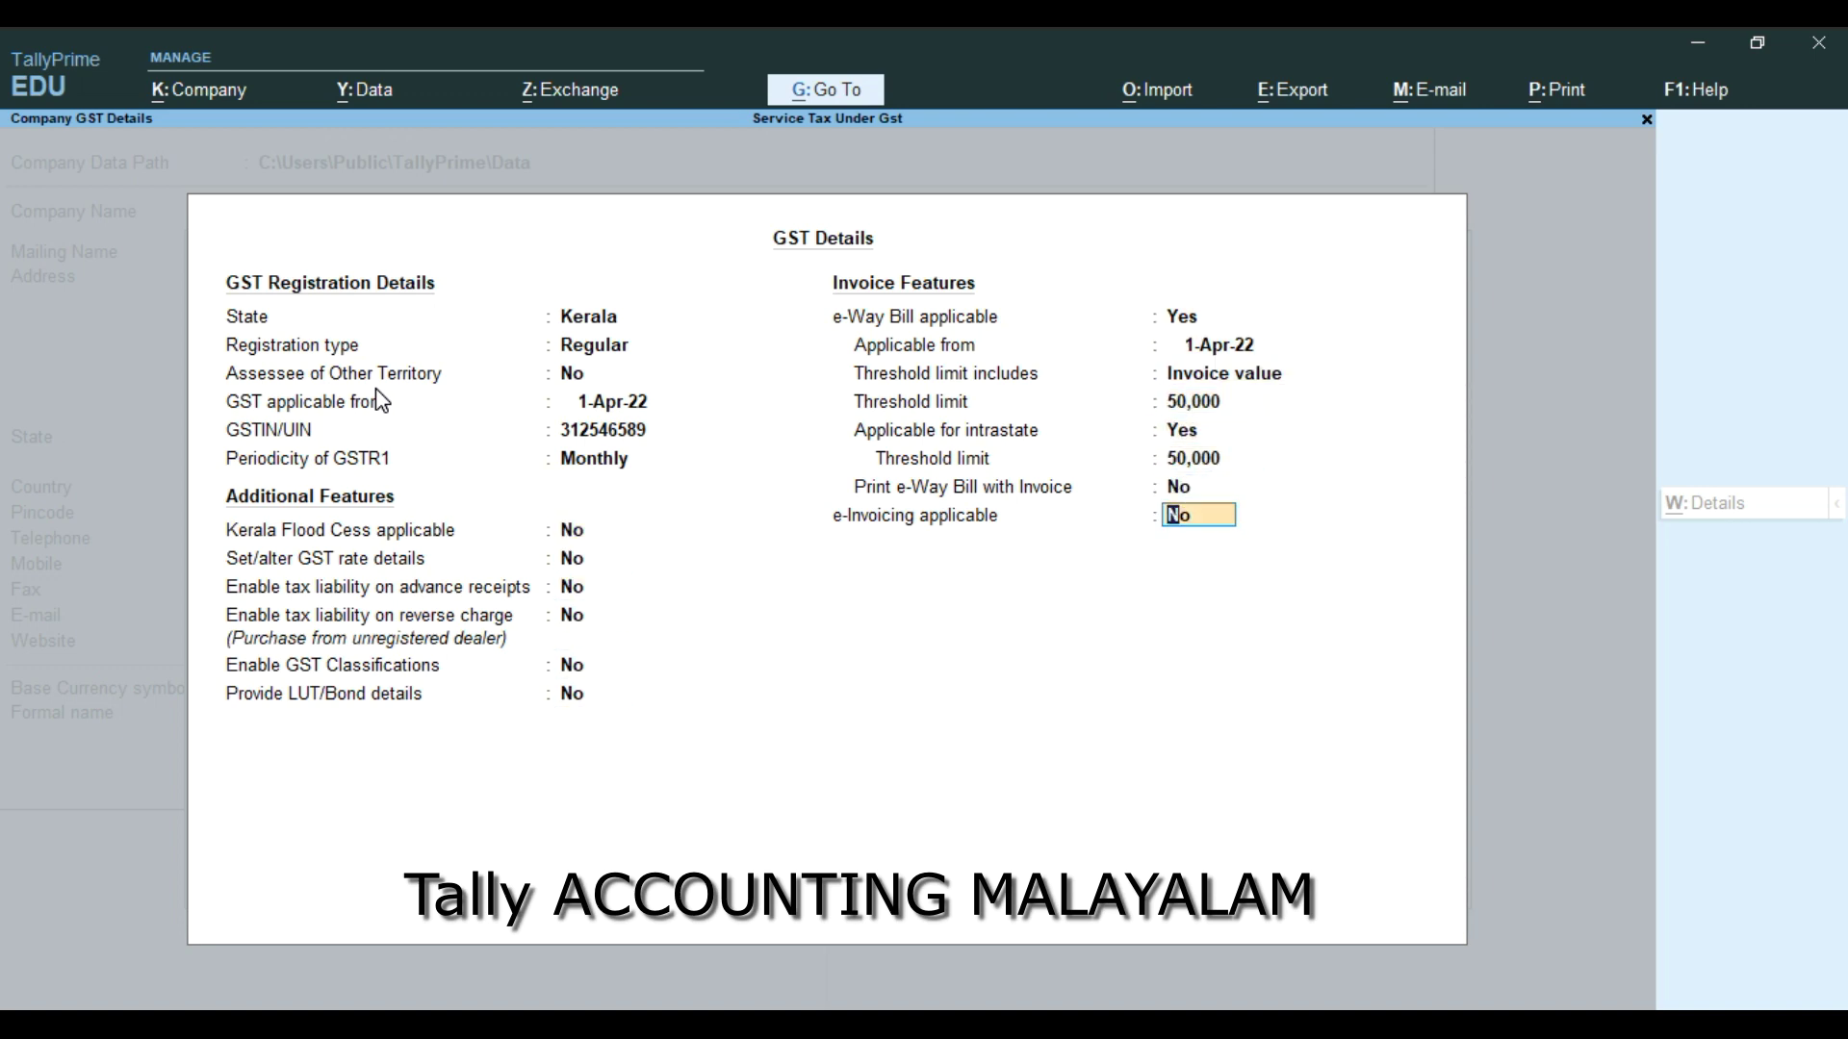
pyautogui.press('Return')
# Leave the other taxation, online access, payroll and remaining features at their defaults and save the company features
pyautogui.press('Return')
pyautogui.press('Return')
pyautogui.press('Return')
pyautogui.press('Return')
pyautogui.press('Return')
pyautogui.press('Return')
pyautogui.press('Return')
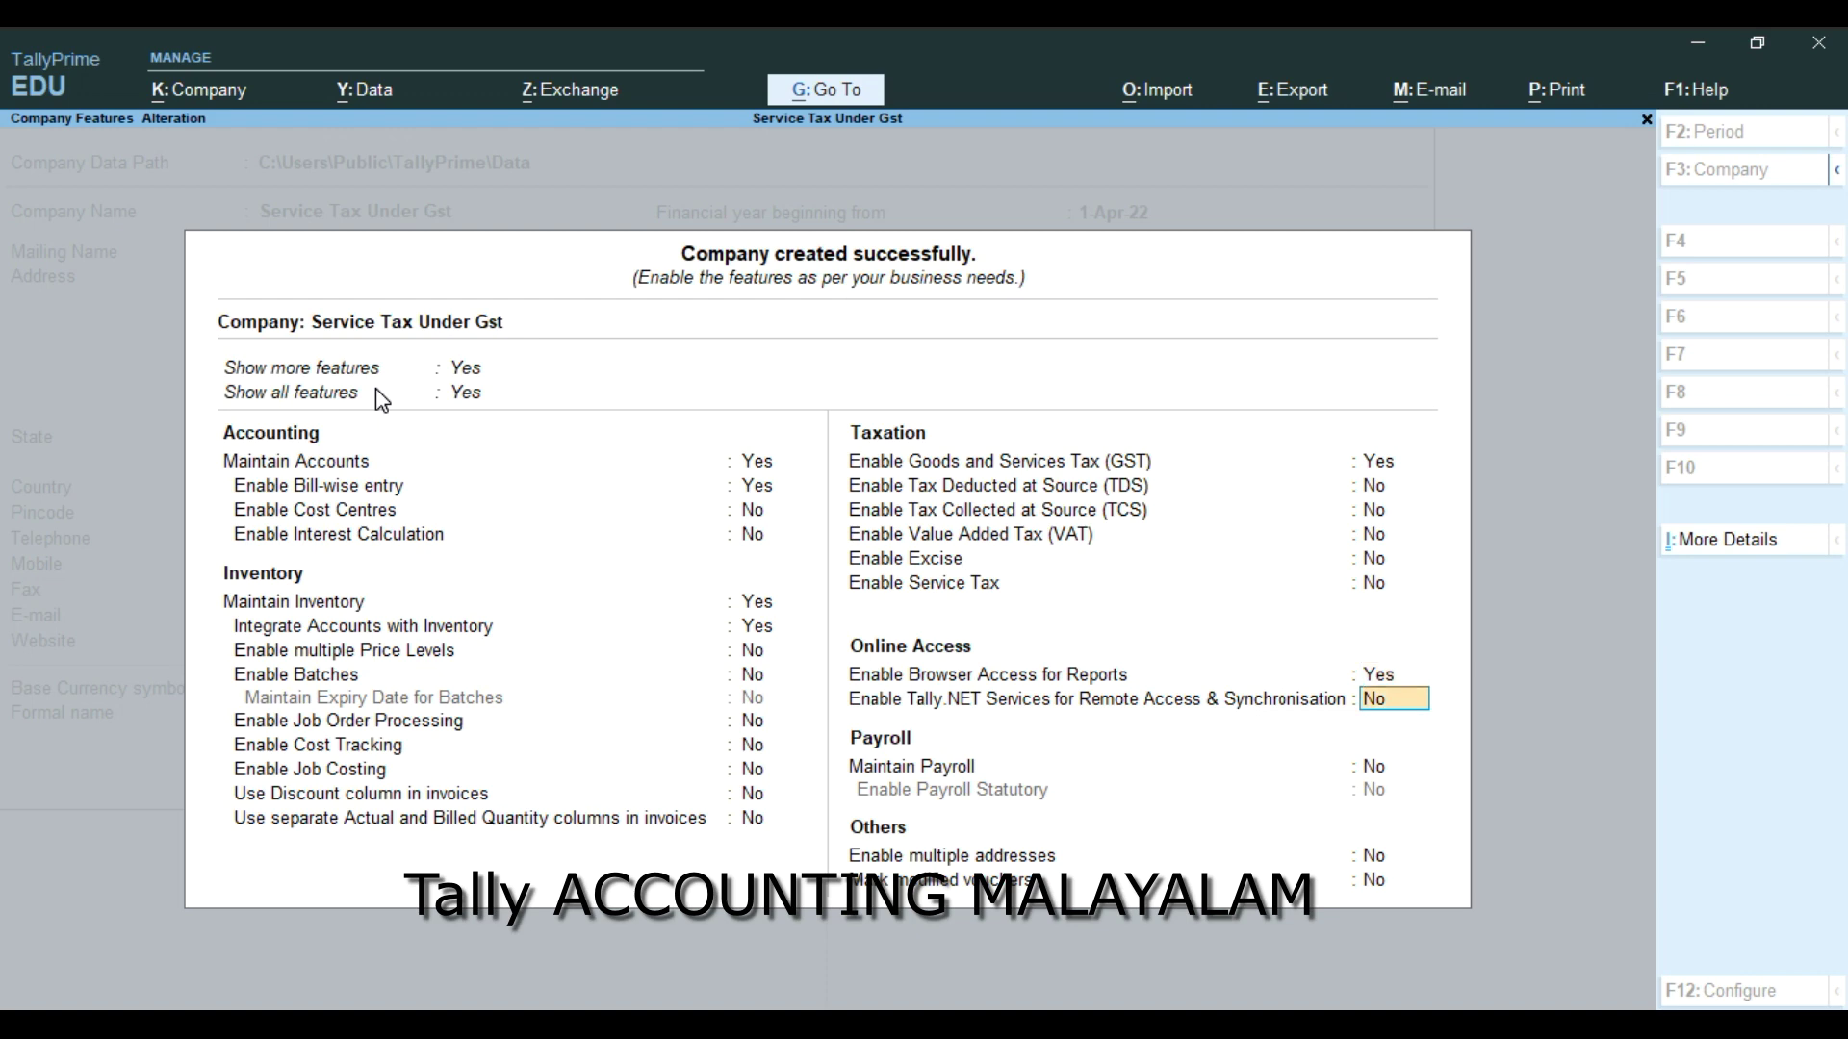
pyautogui.press('Return')
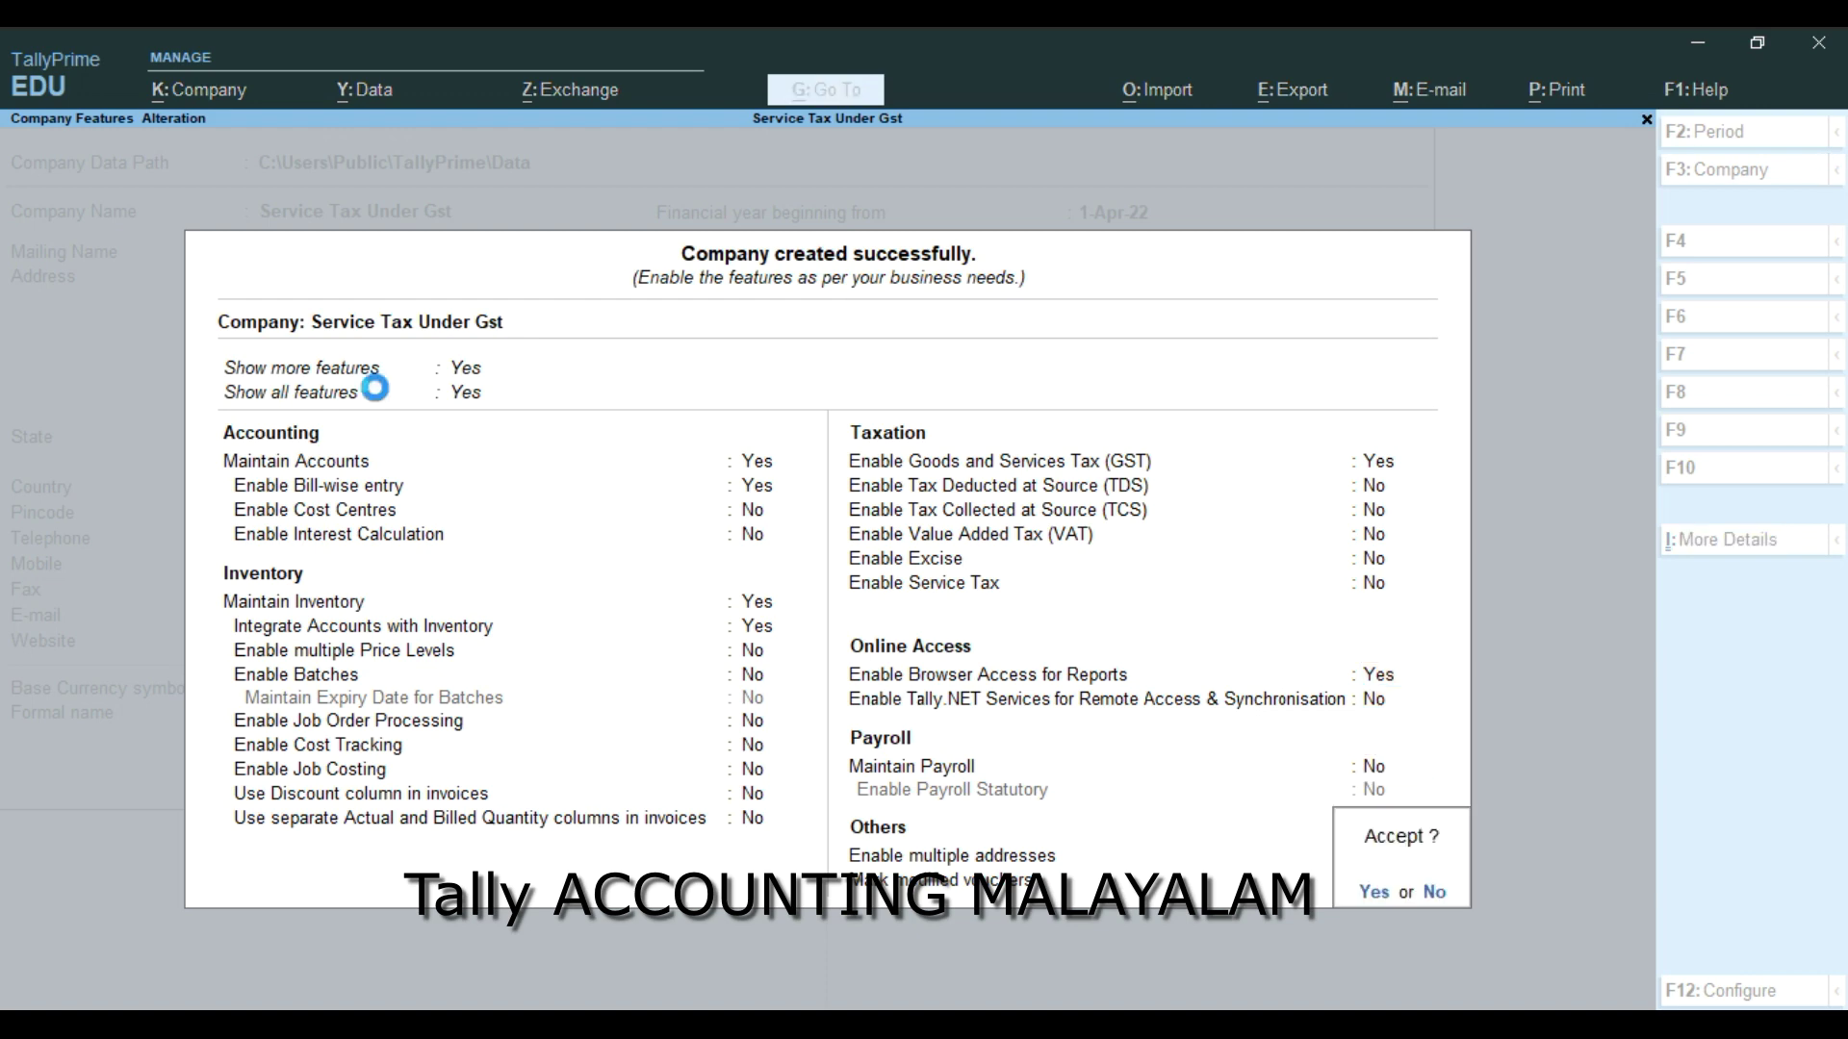
pyautogui.press('Return')
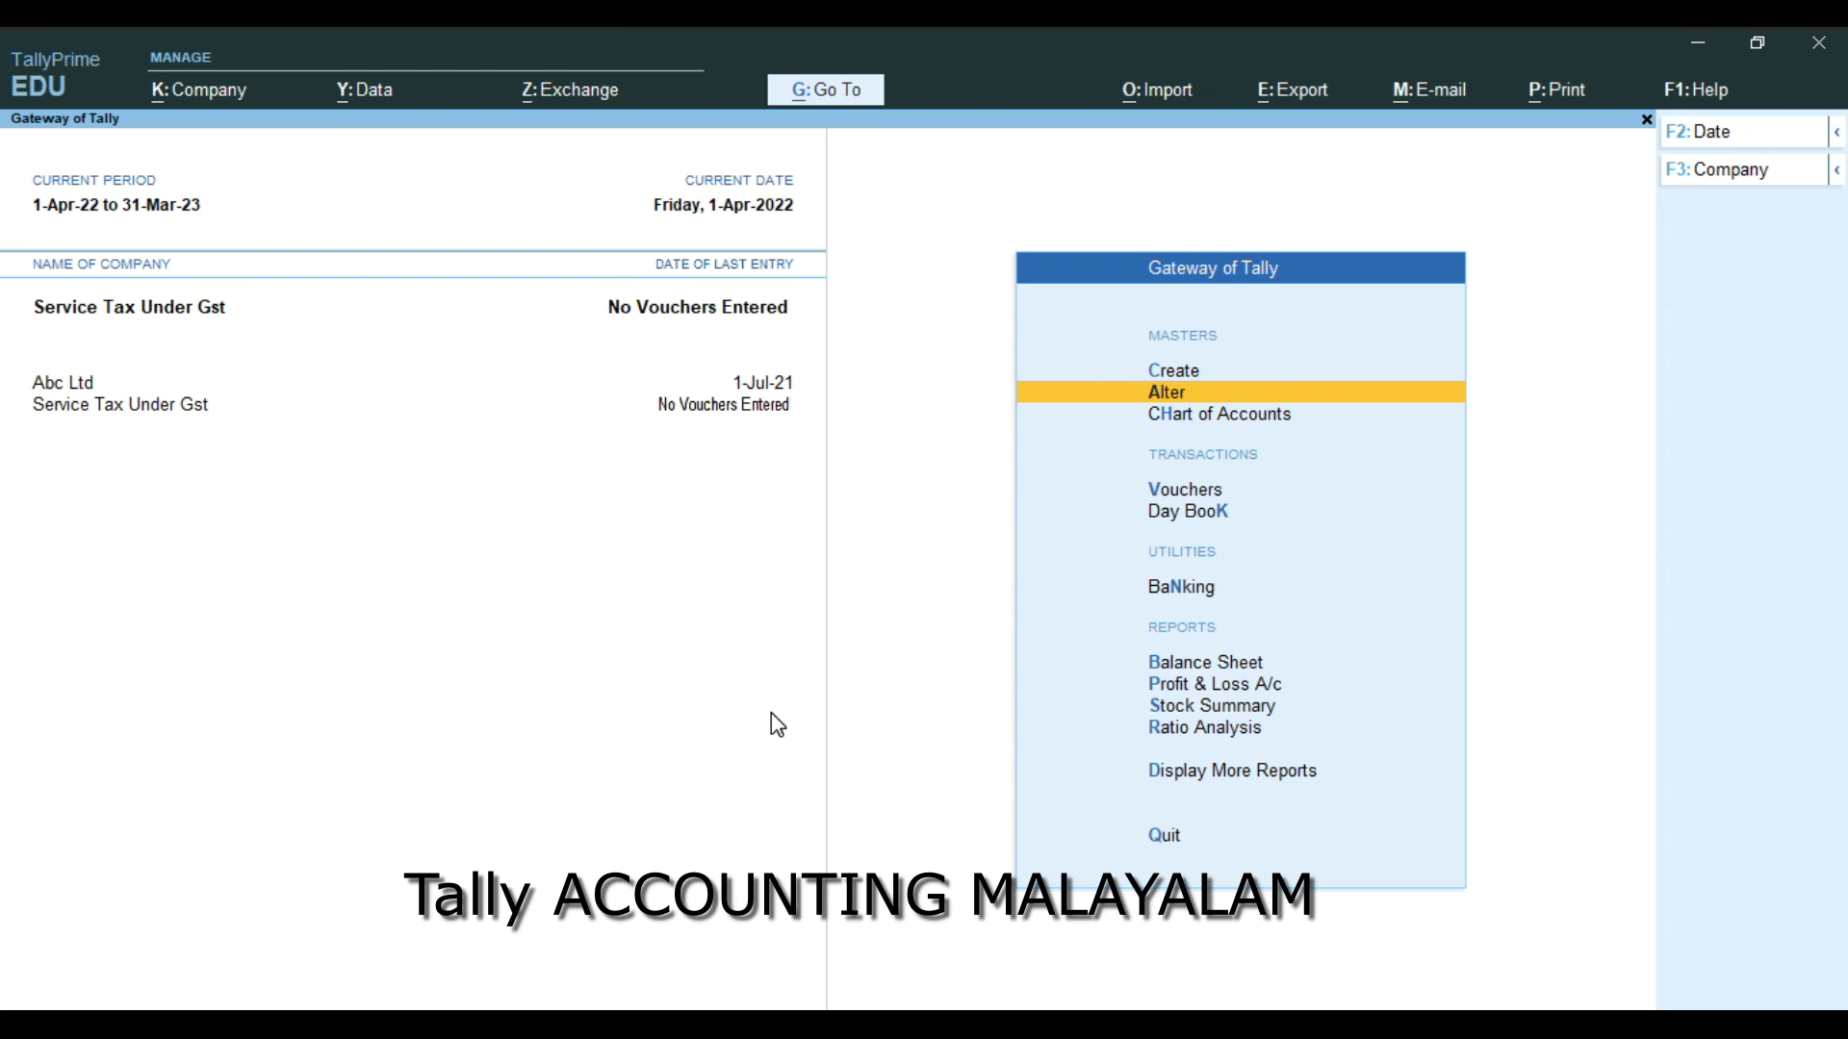
# Open a new sales voucher for the Service Tax Under Gst company
pyautogui.press('Down')
pyautogui.press('Down')
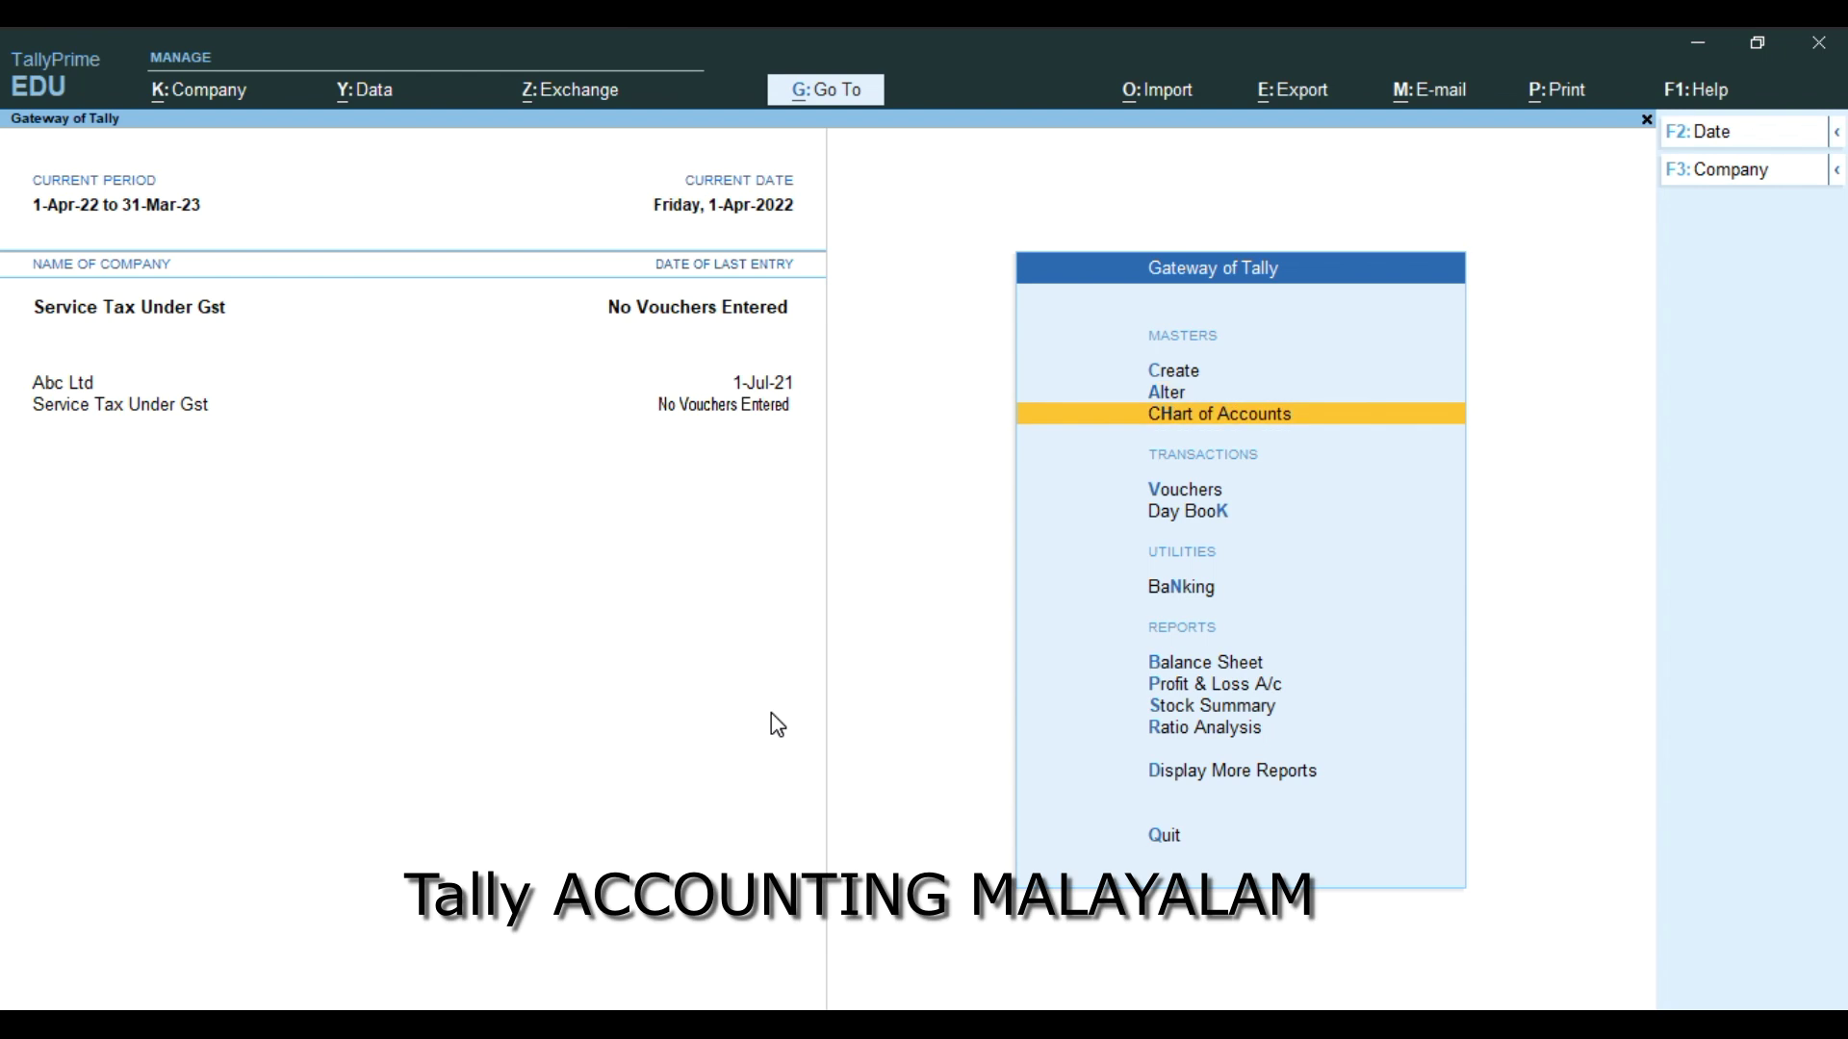
pyautogui.press('Return')
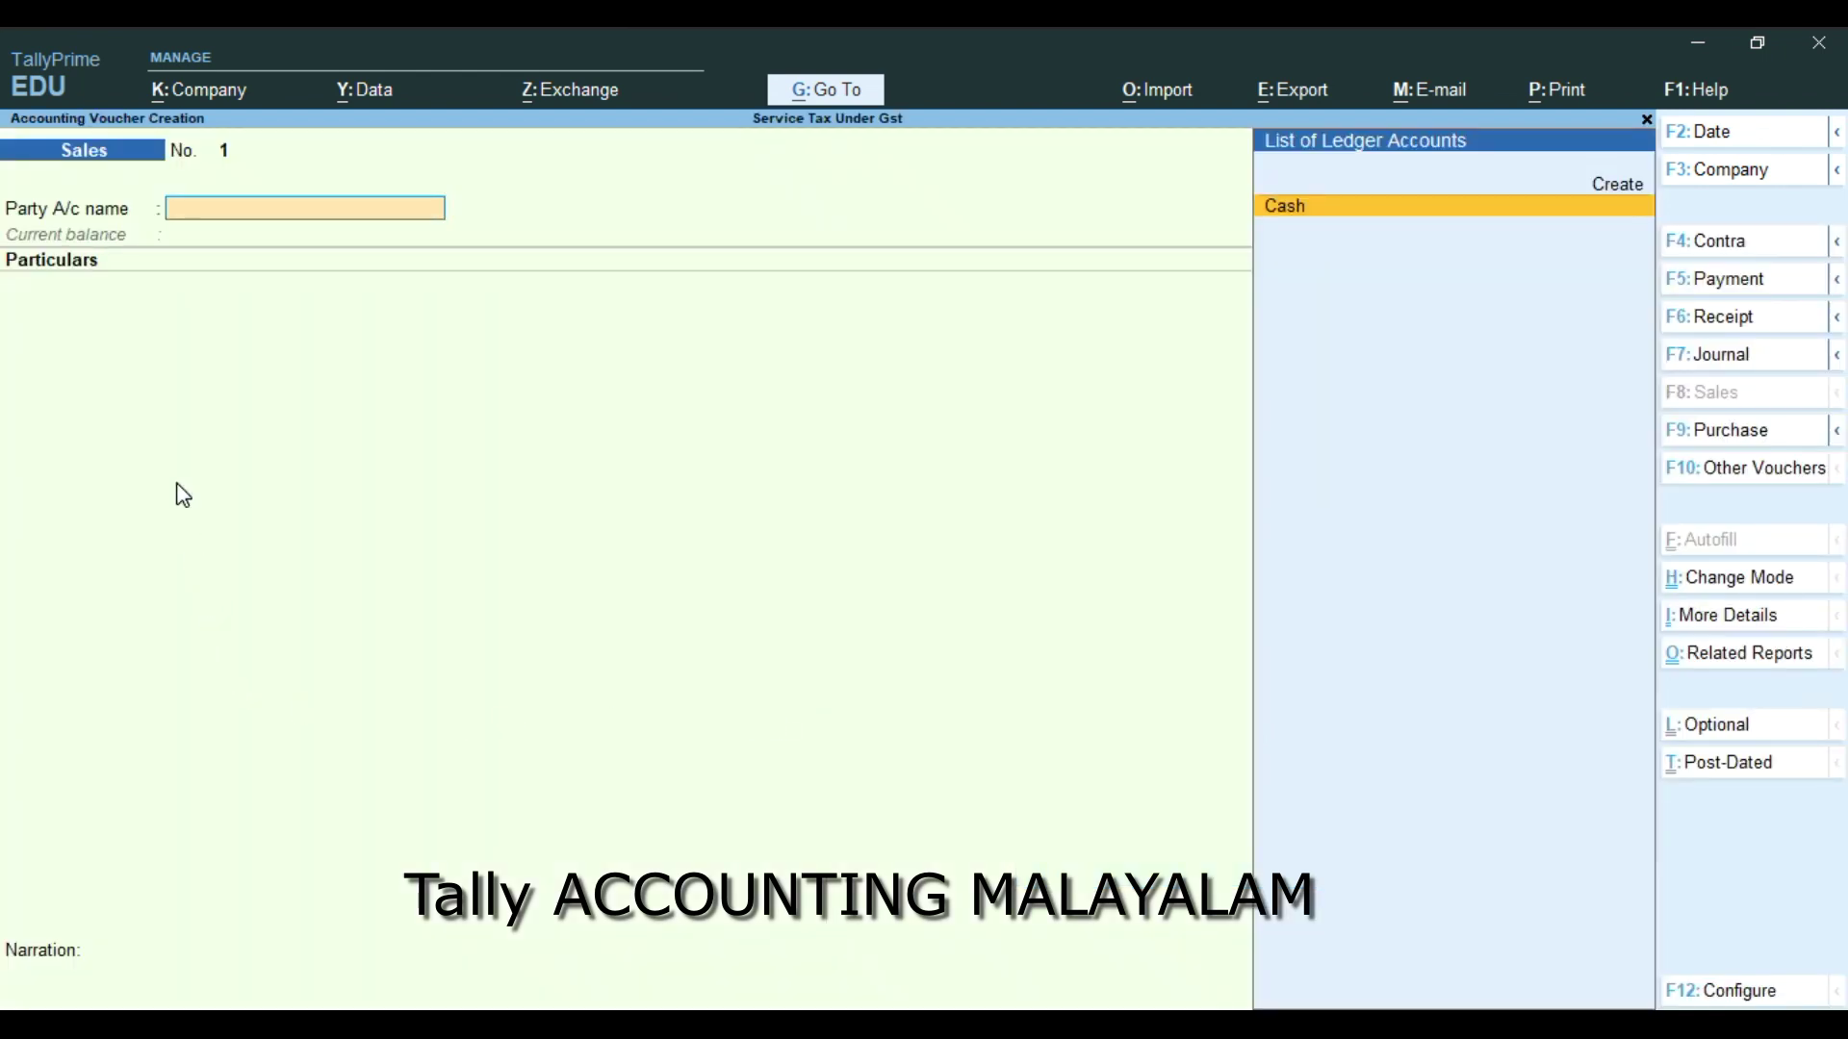
# Create a party ledger named Abc Parcel from the voucher's party field and place it under Sundry Debtors
pyautogui.hotkey('alt', 'c')
pyautogui.write('Abc Pa')
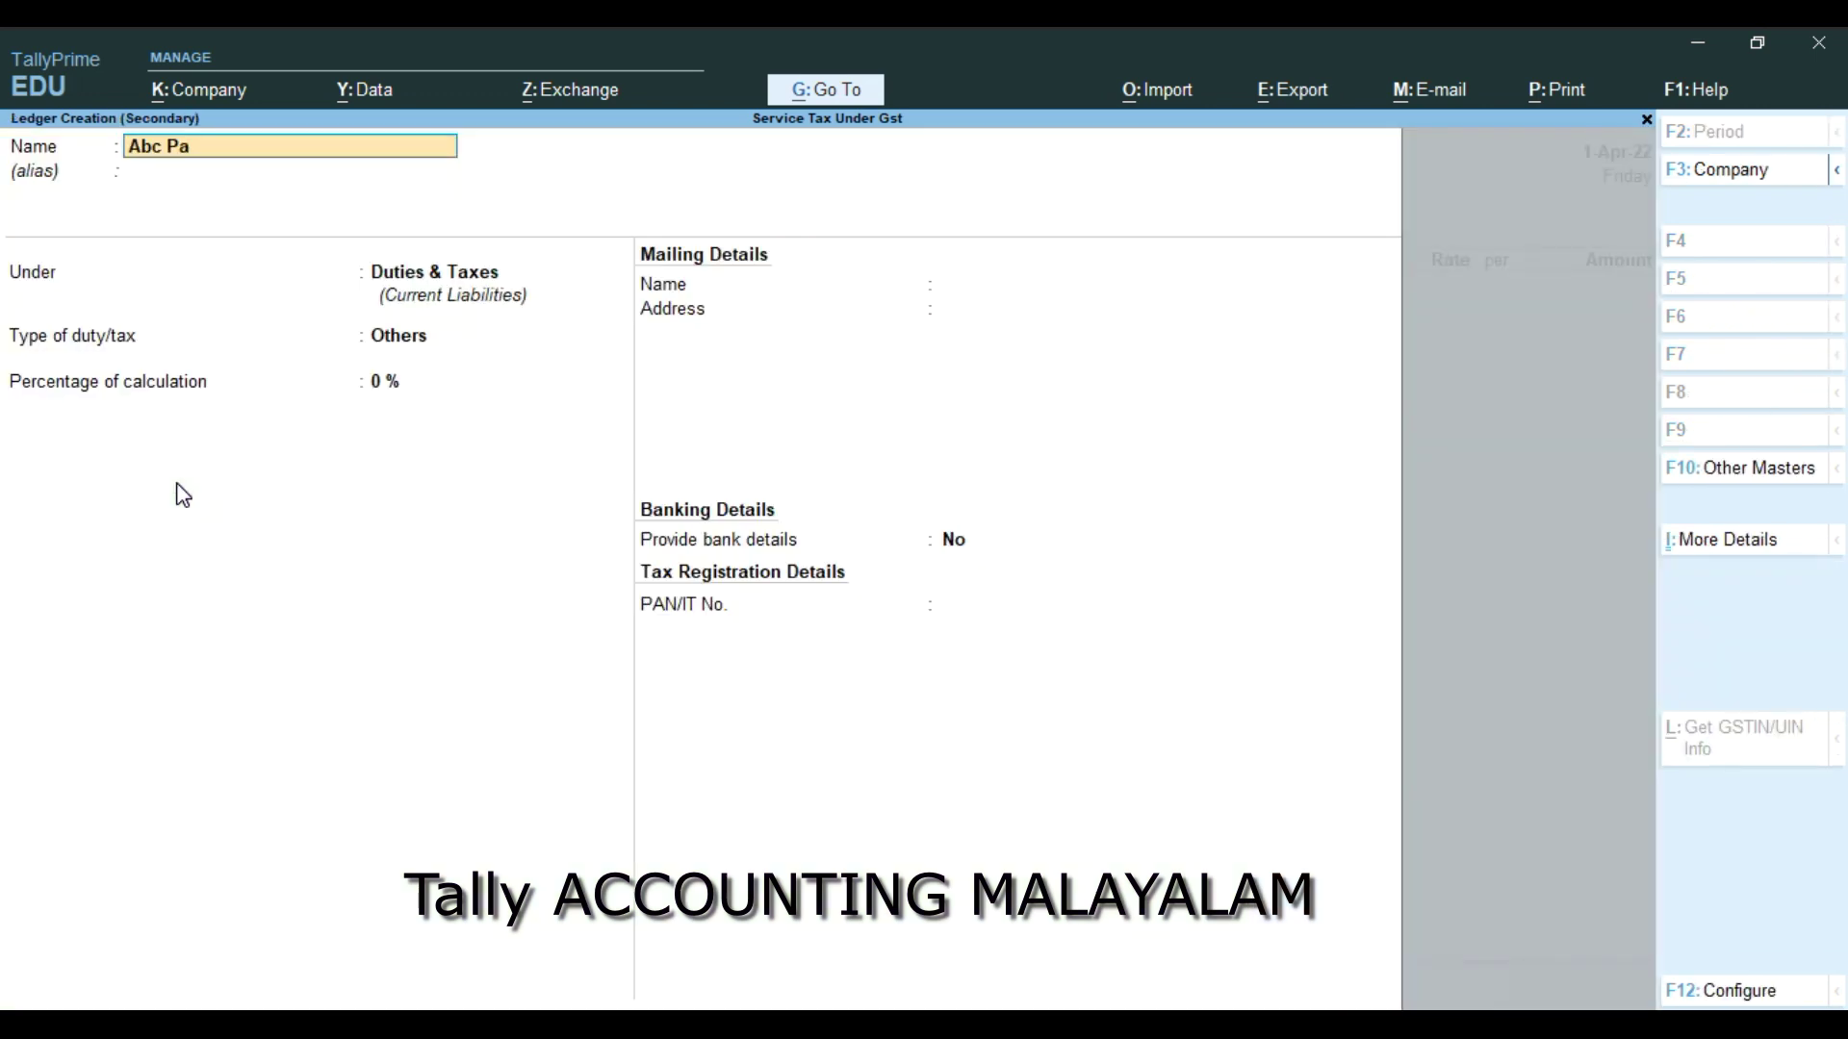
pyautogui.write('rce')
pyautogui.press('Return')
pyautogui.press('Return')
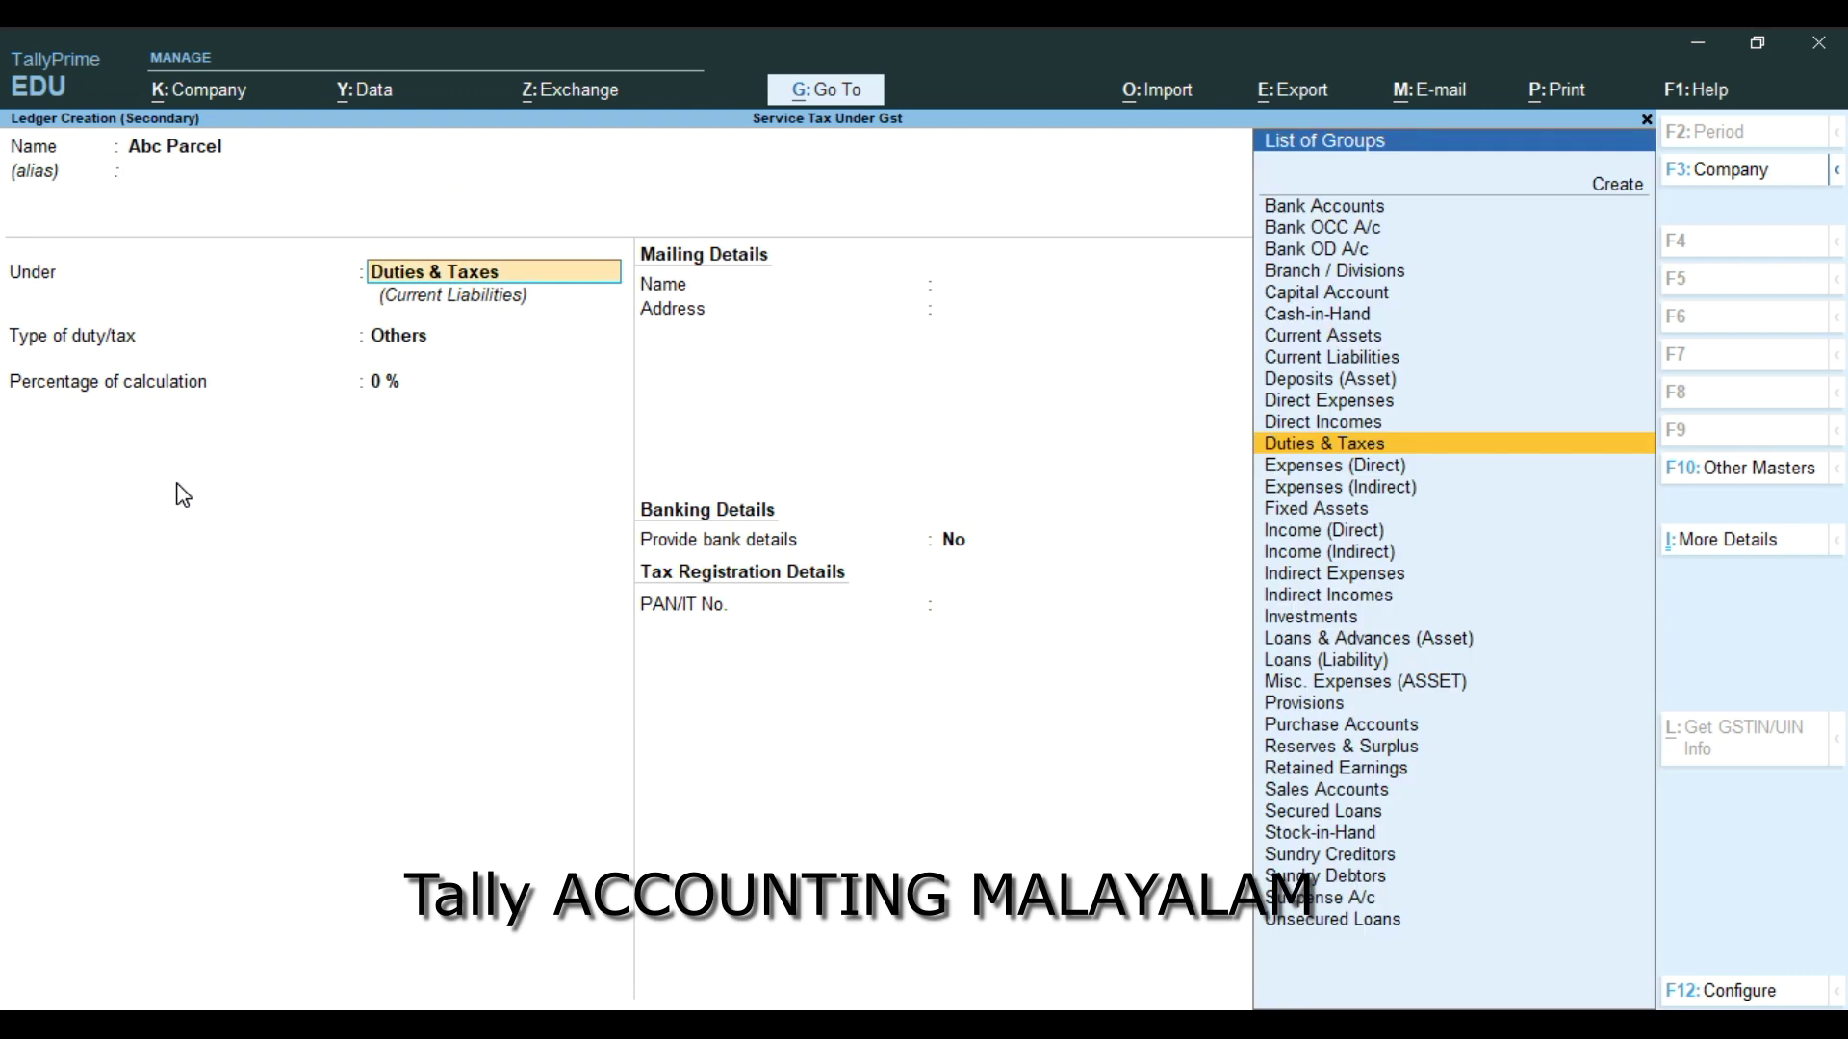
pyautogui.write('S')
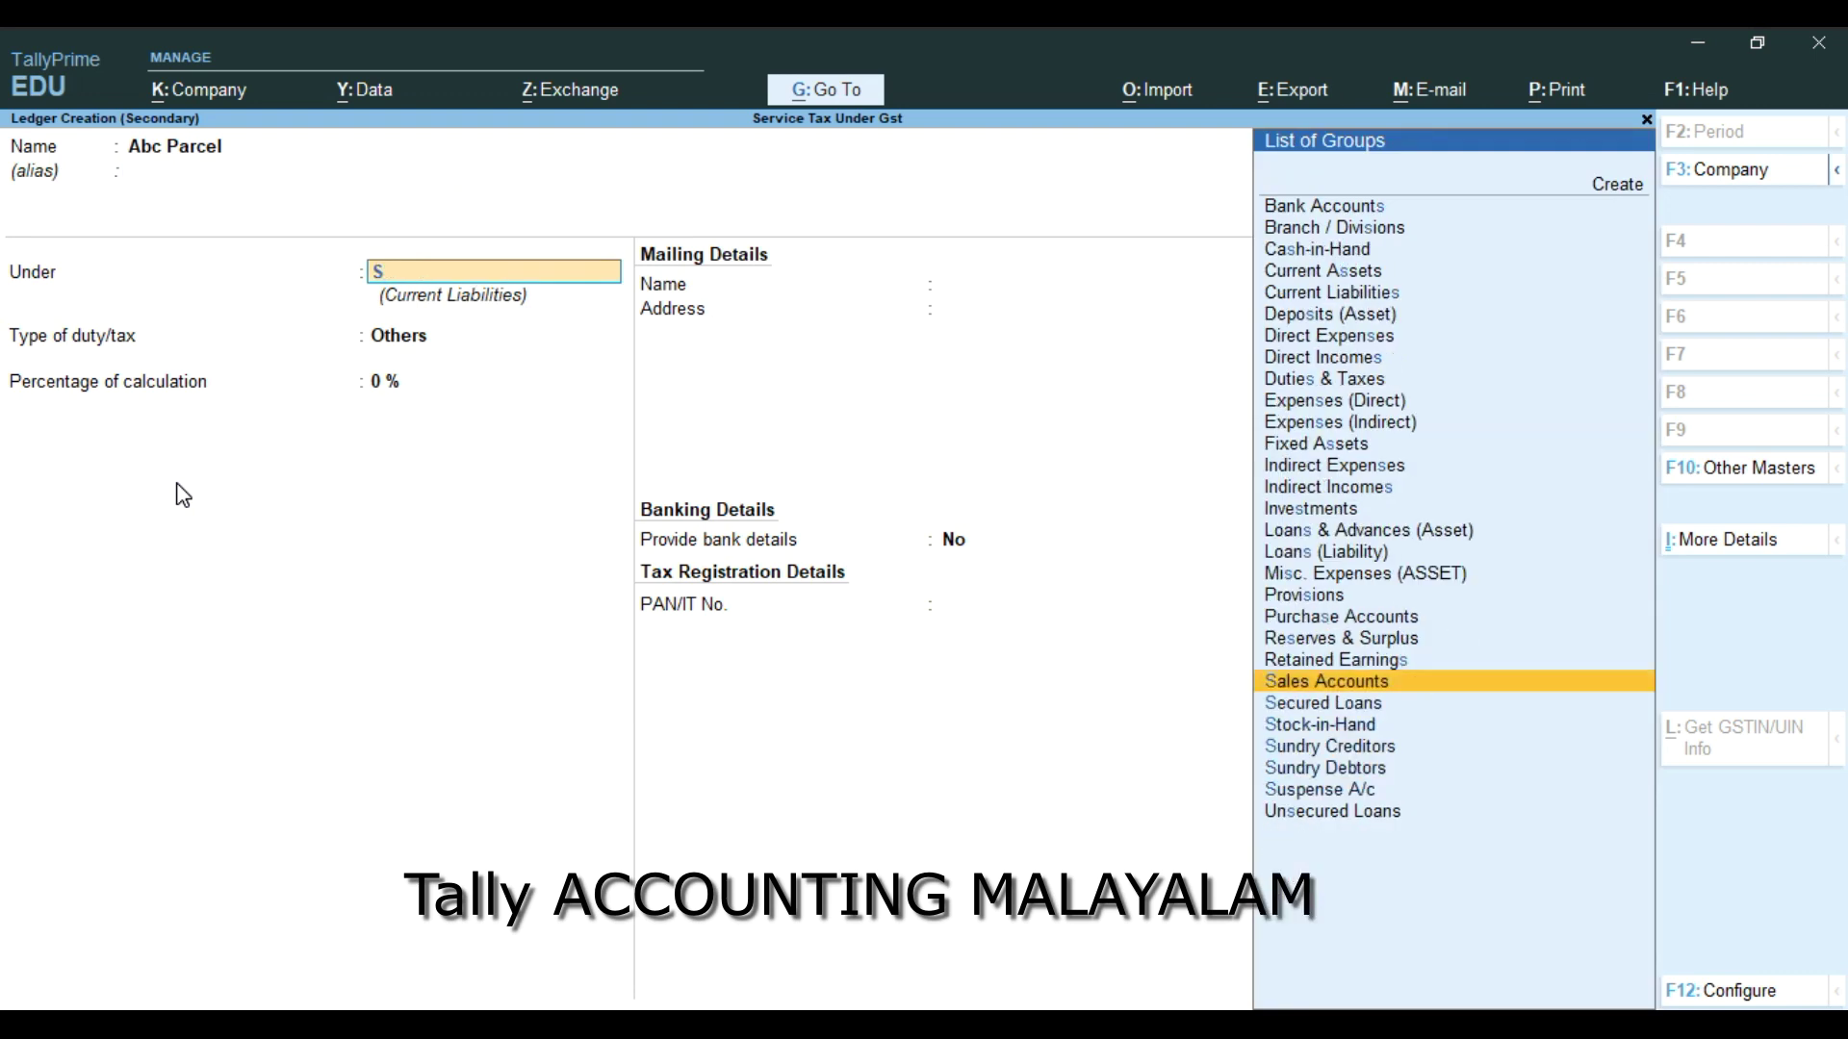
pyautogui.press('Down')
pyautogui.press('Down')
pyautogui.press('Down')
pyautogui.press('Down')
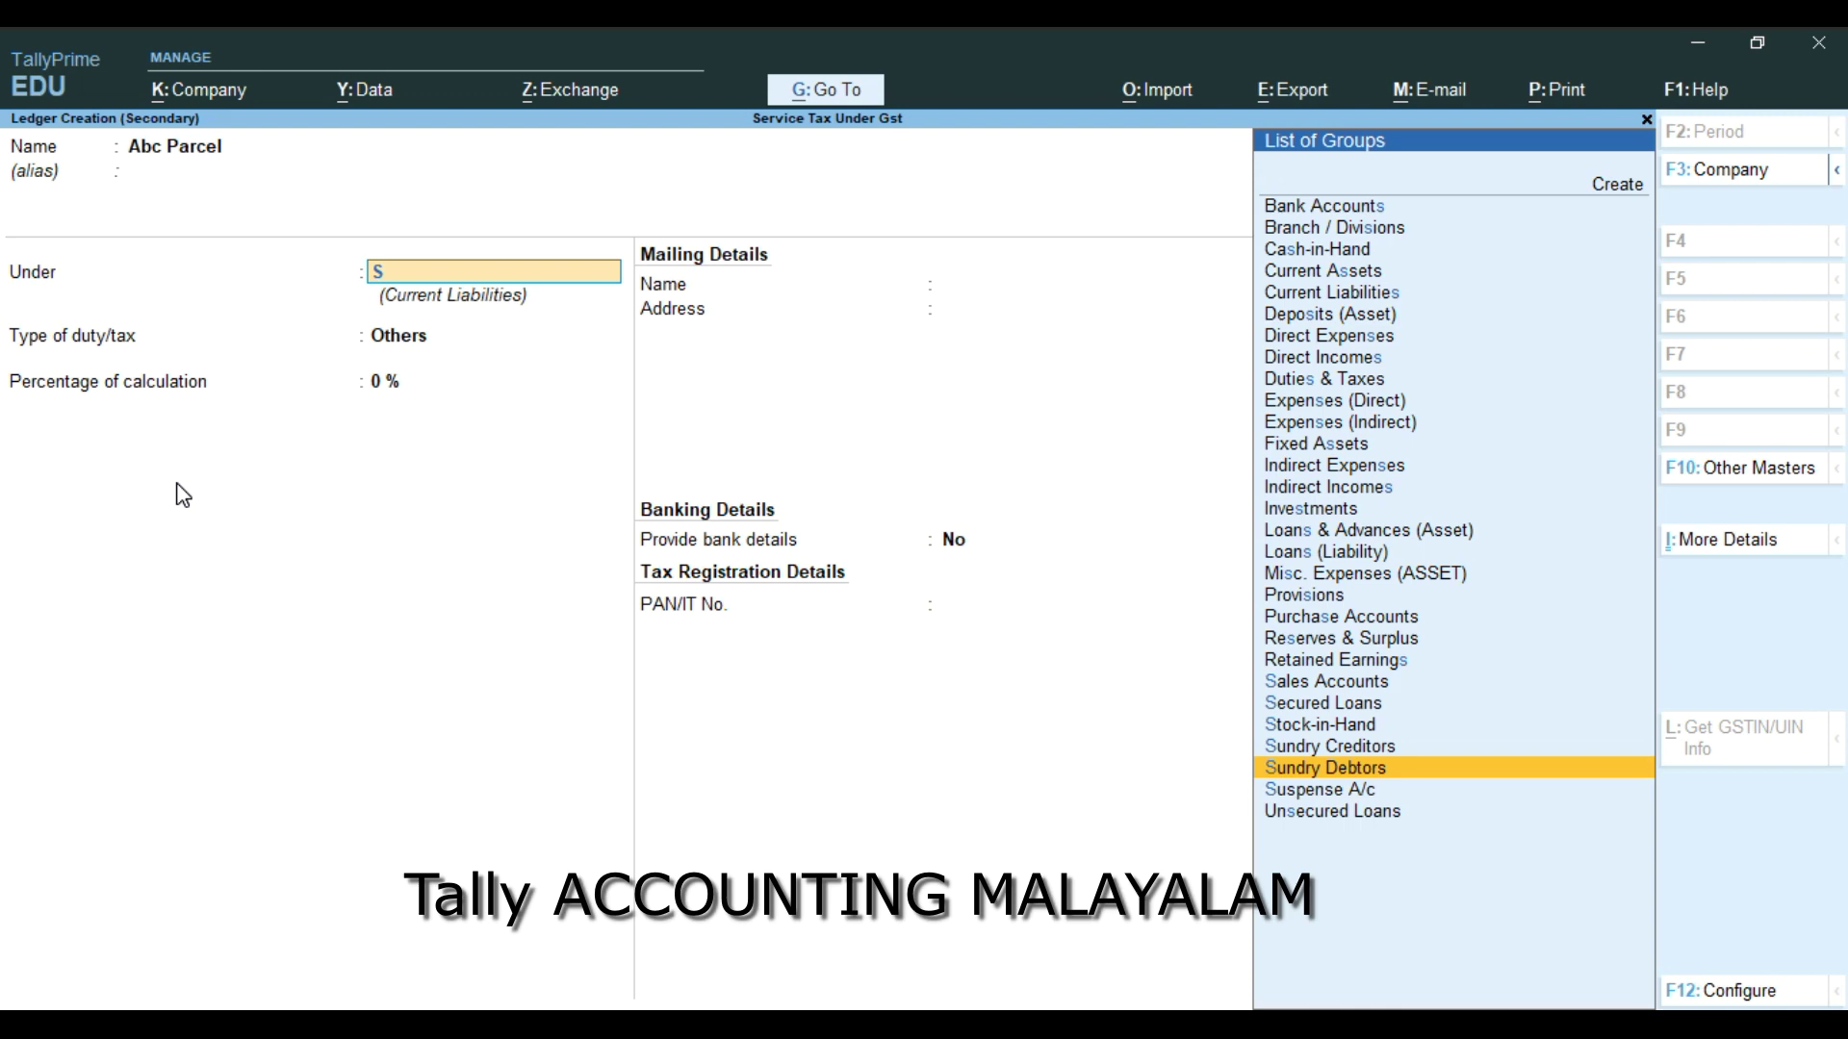
pyautogui.press('Return')
# Keep bill-by-bill balances for the ledger without a default credit period, and set its mailing state to Kerala
pyautogui.press('Return')
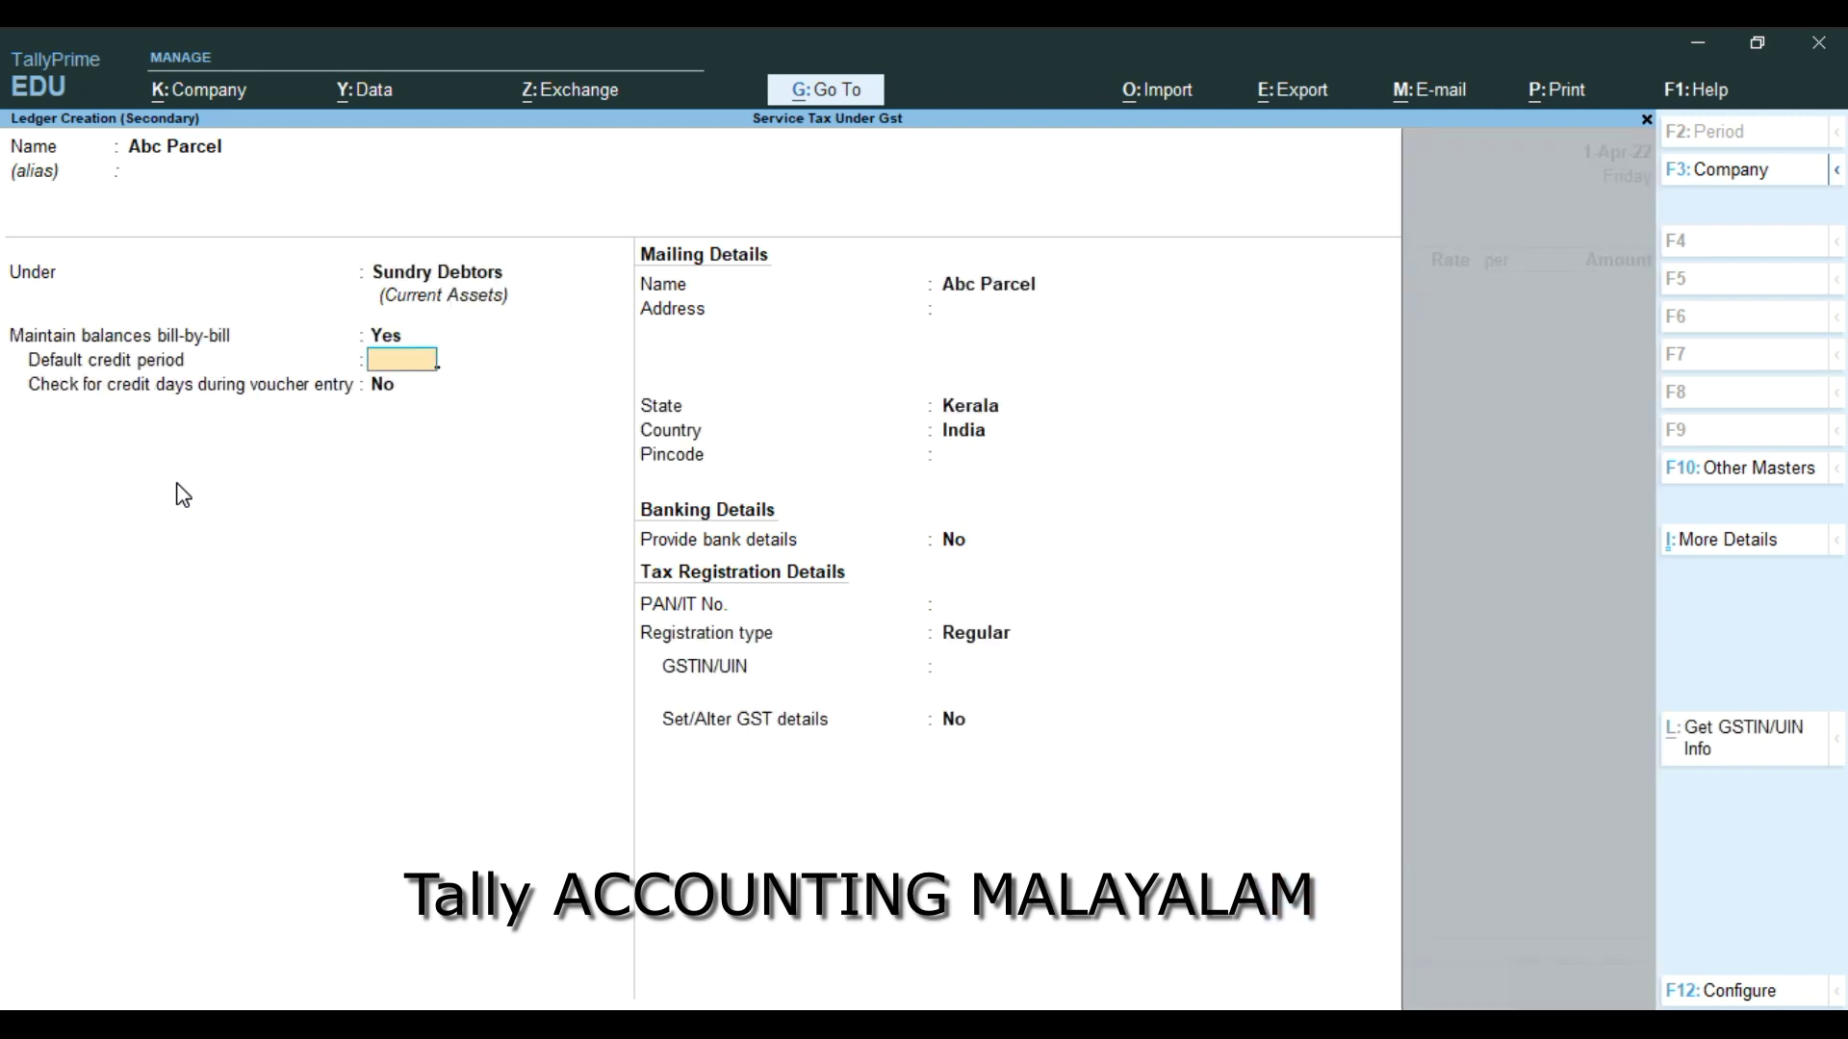
pyautogui.press('Return')
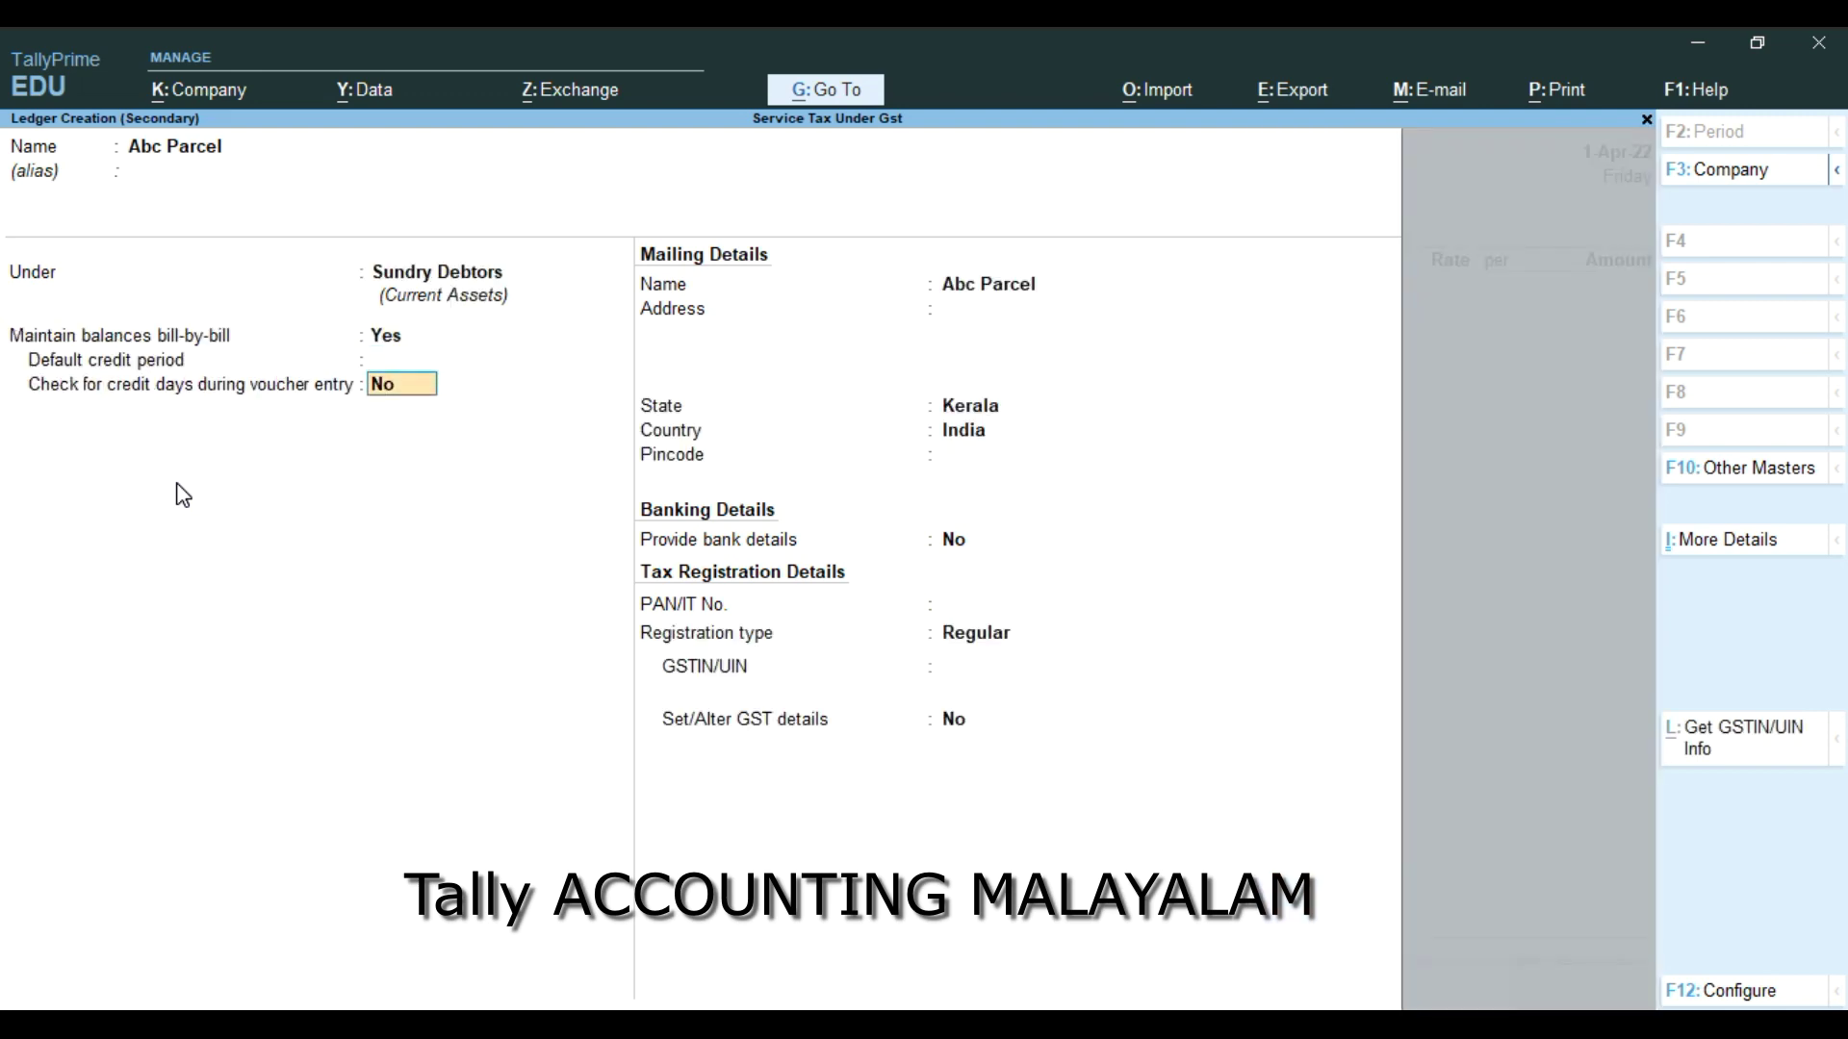
pyautogui.press('Return')
pyautogui.press('Return')
pyautogui.press('Return')
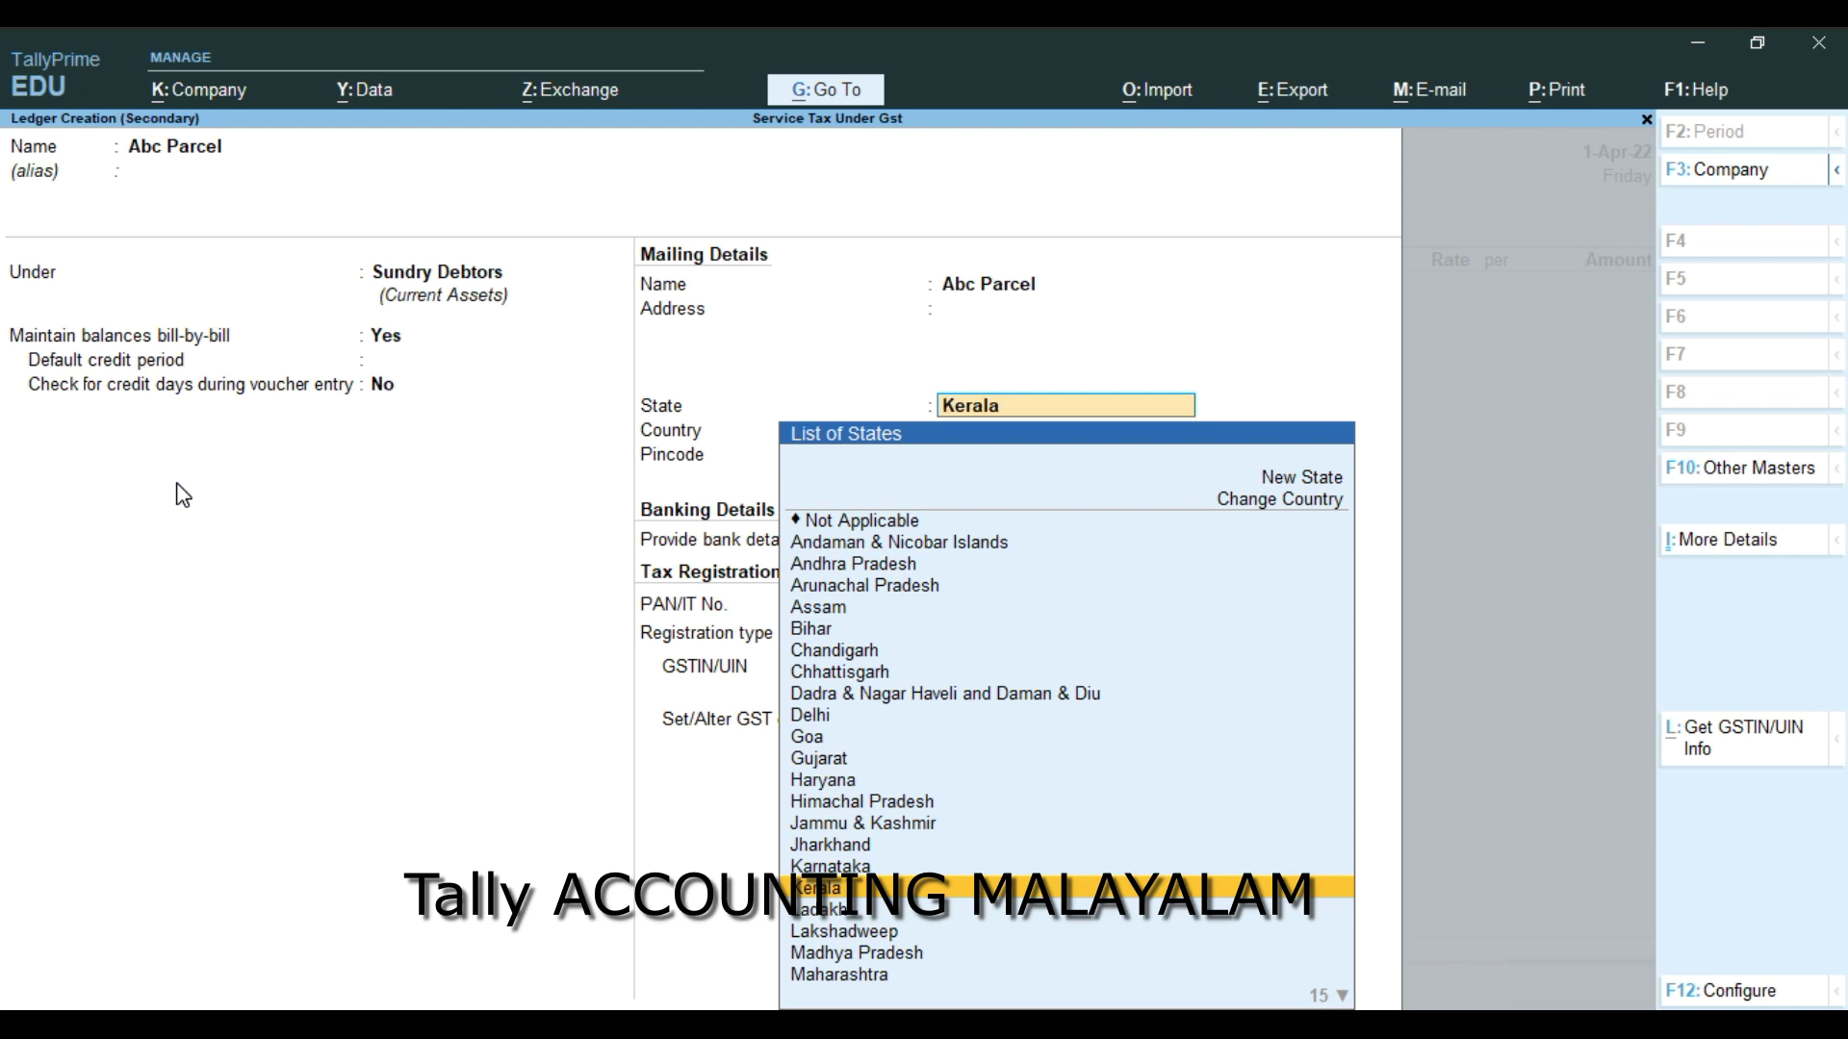
pyautogui.press('Return')
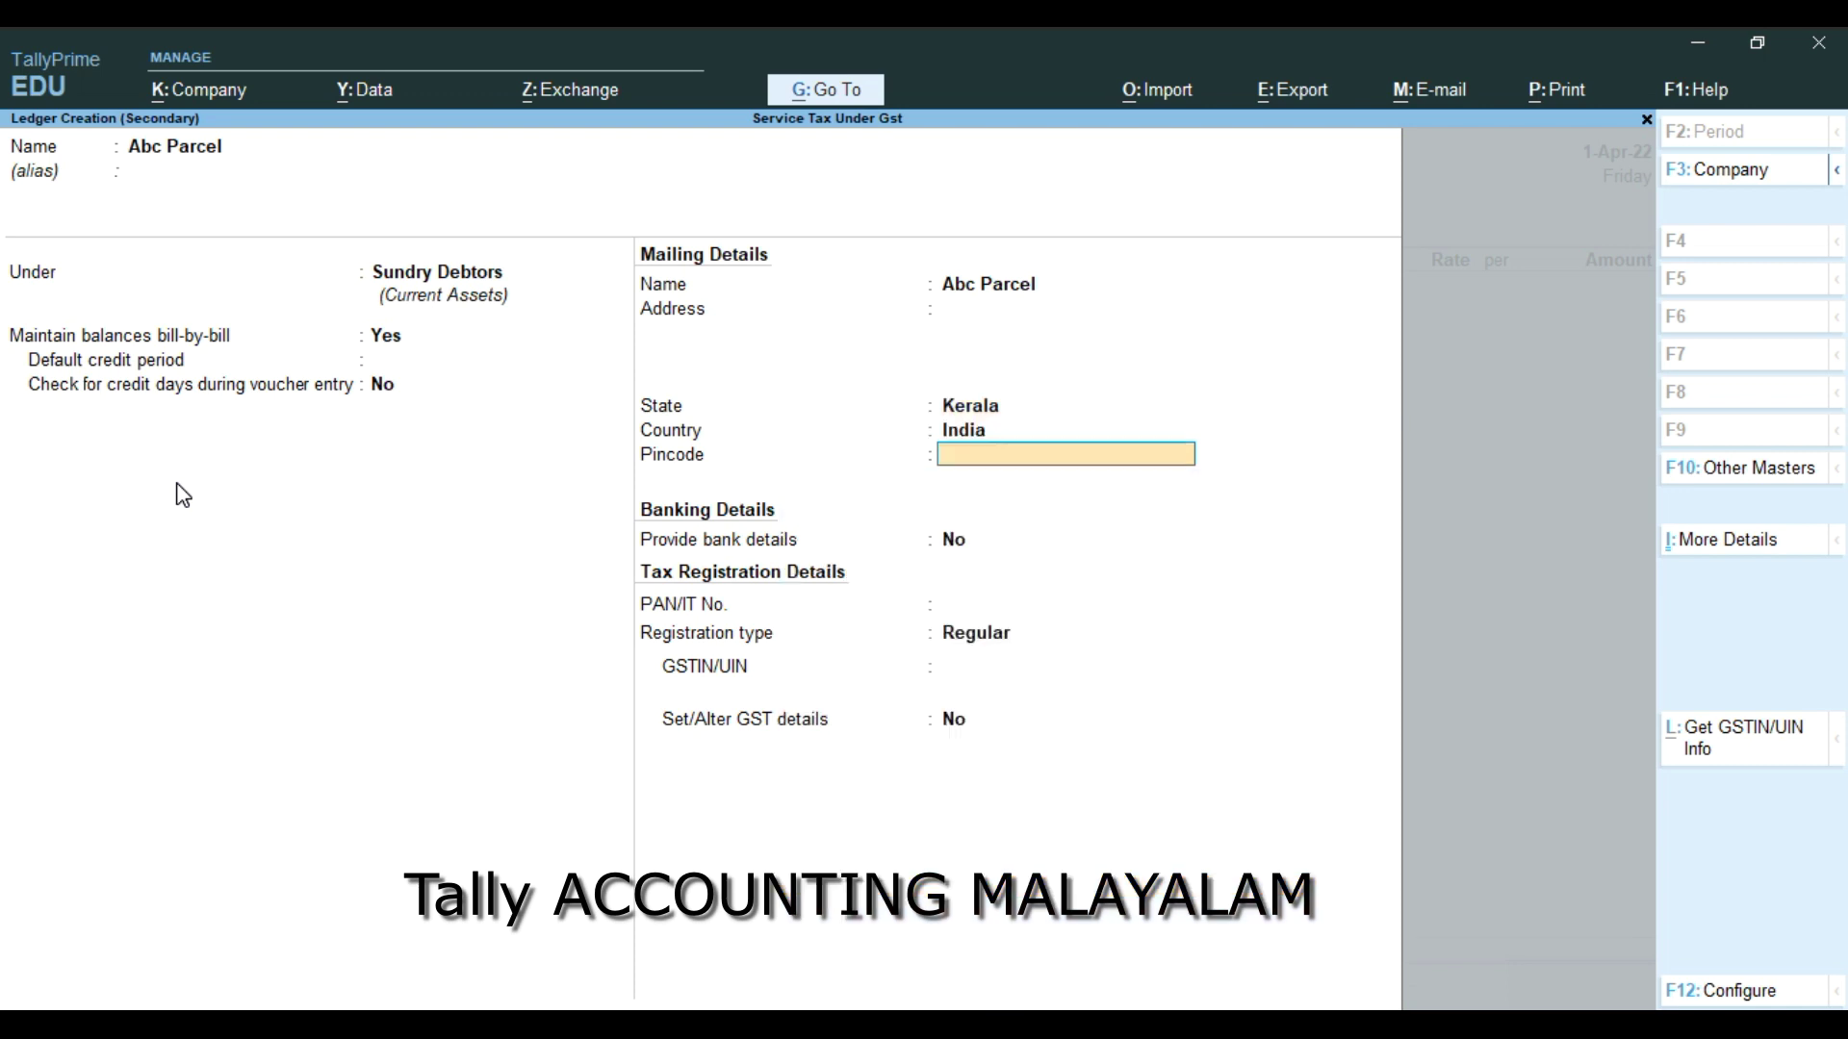
# Keep the ledger's registration type as Regular, enter the party's GSTIN/UIN, and save the ledger as the voucher's party
pyautogui.press('Return')
pyautogui.press('Return')
pyautogui.press('Return')
pyautogui.press('Return')
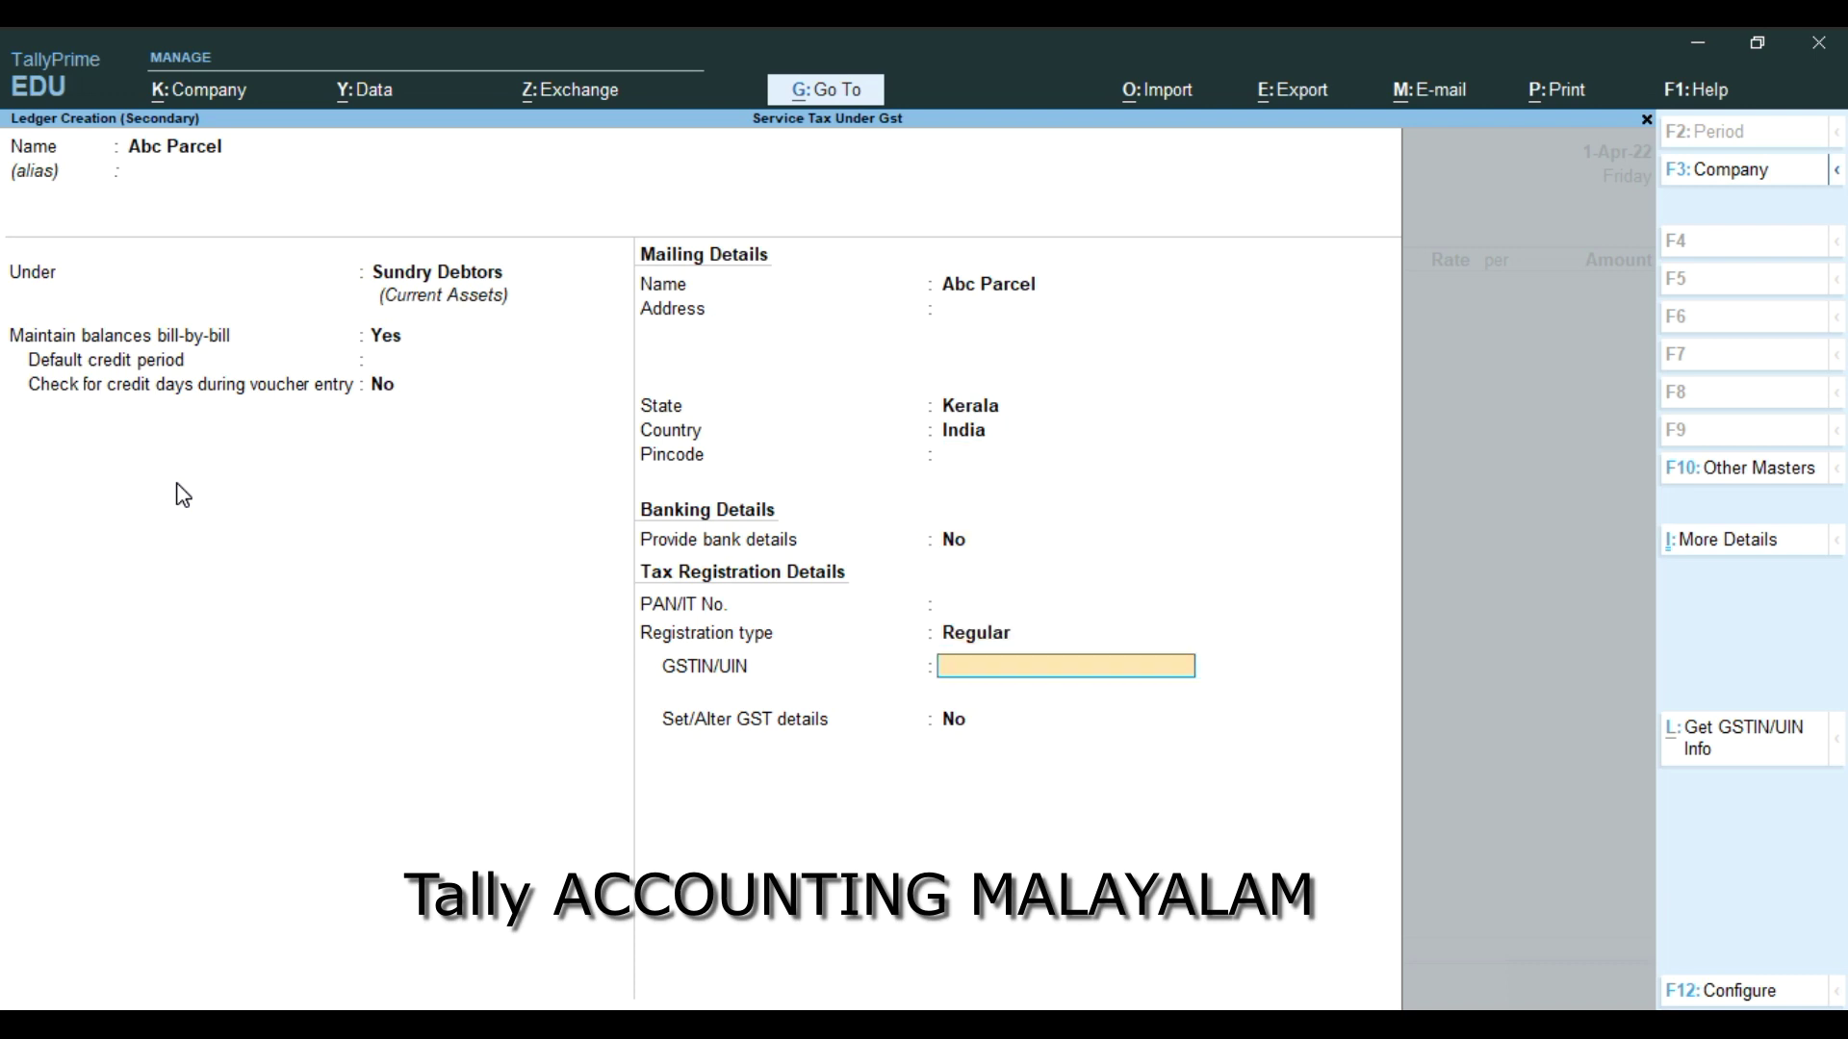
pyautogui.write('32515648')
pyautogui.press('Return')
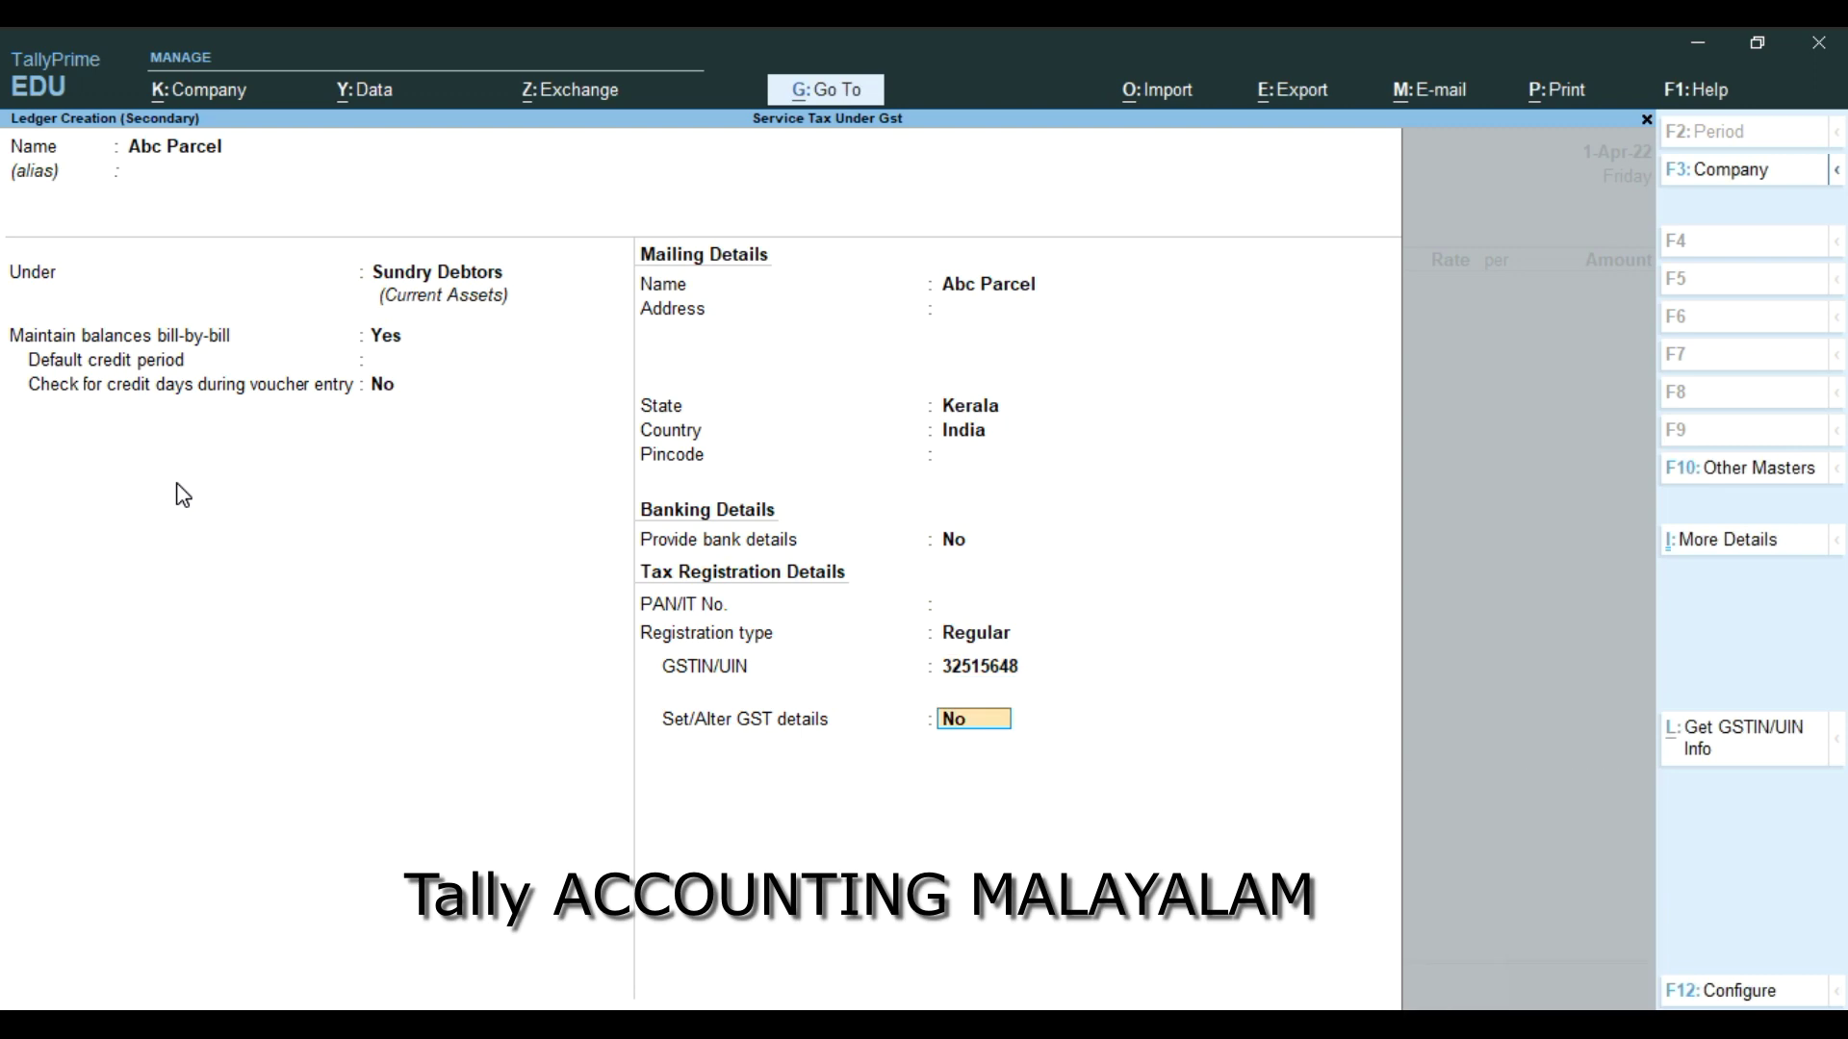
pyautogui.press('Return')
pyautogui.press('Return')
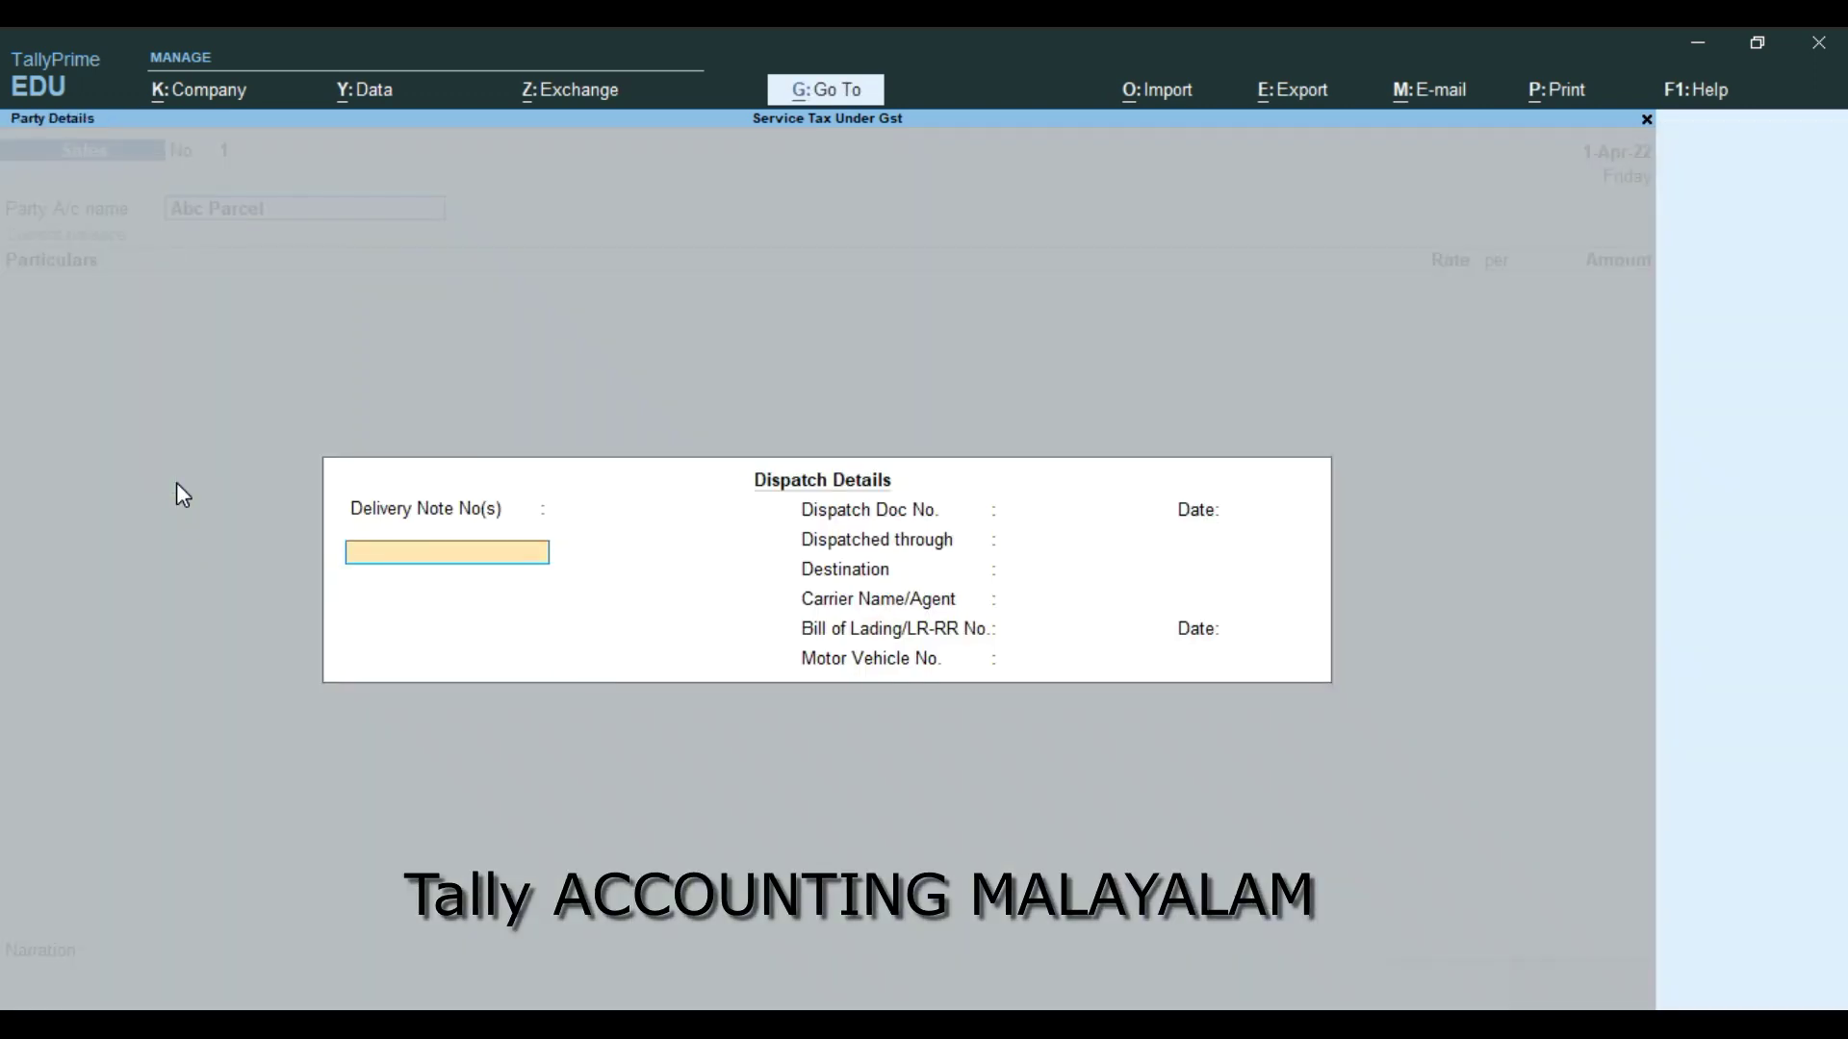
# Leave all dispatch details blank and accept the party details for Abc Parcel in the sales voucher
pyautogui.press('Return')
pyautogui.press('Return')
pyautogui.press('Return')
pyautogui.press('Return')
pyautogui.press('Return')
pyautogui.press('Return')
pyautogui.press('Return')
pyautogui.press('Return')
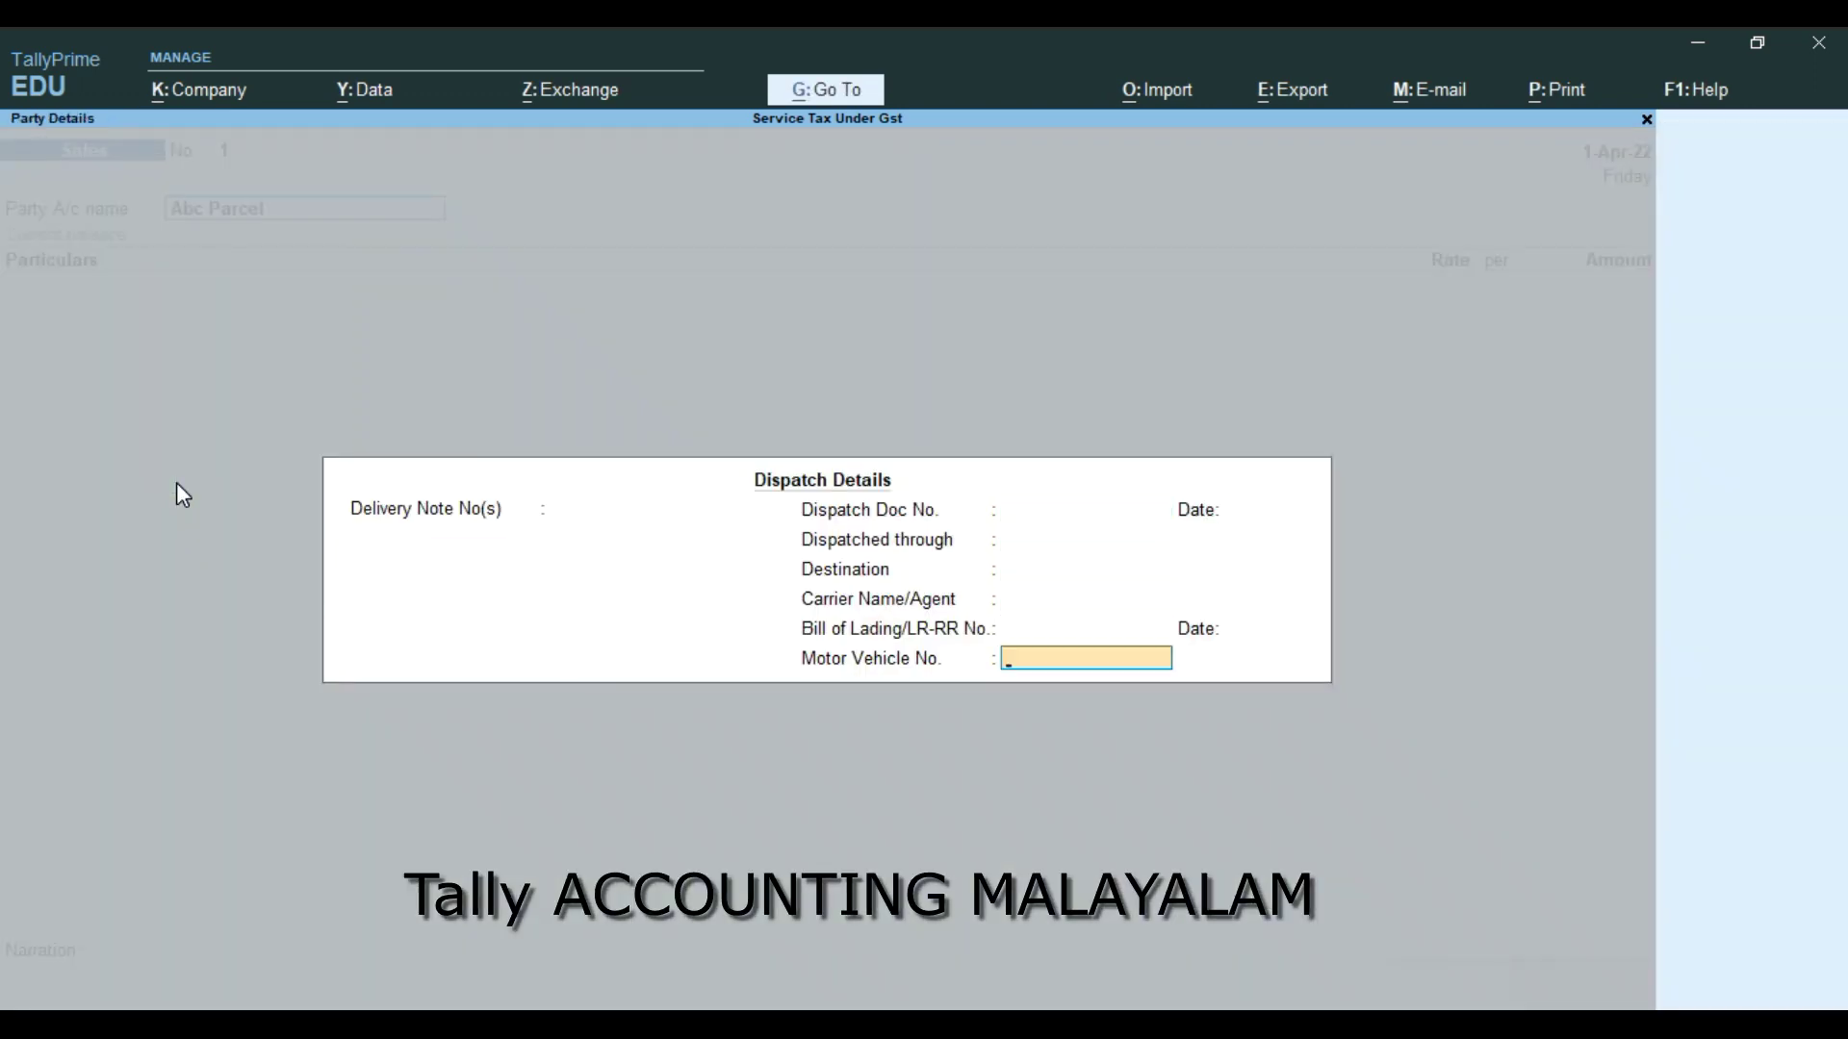
pyautogui.press('Return')
pyautogui.press('Return')
pyautogui.press('Return')
pyautogui.press('Return')
pyautogui.press('Return')
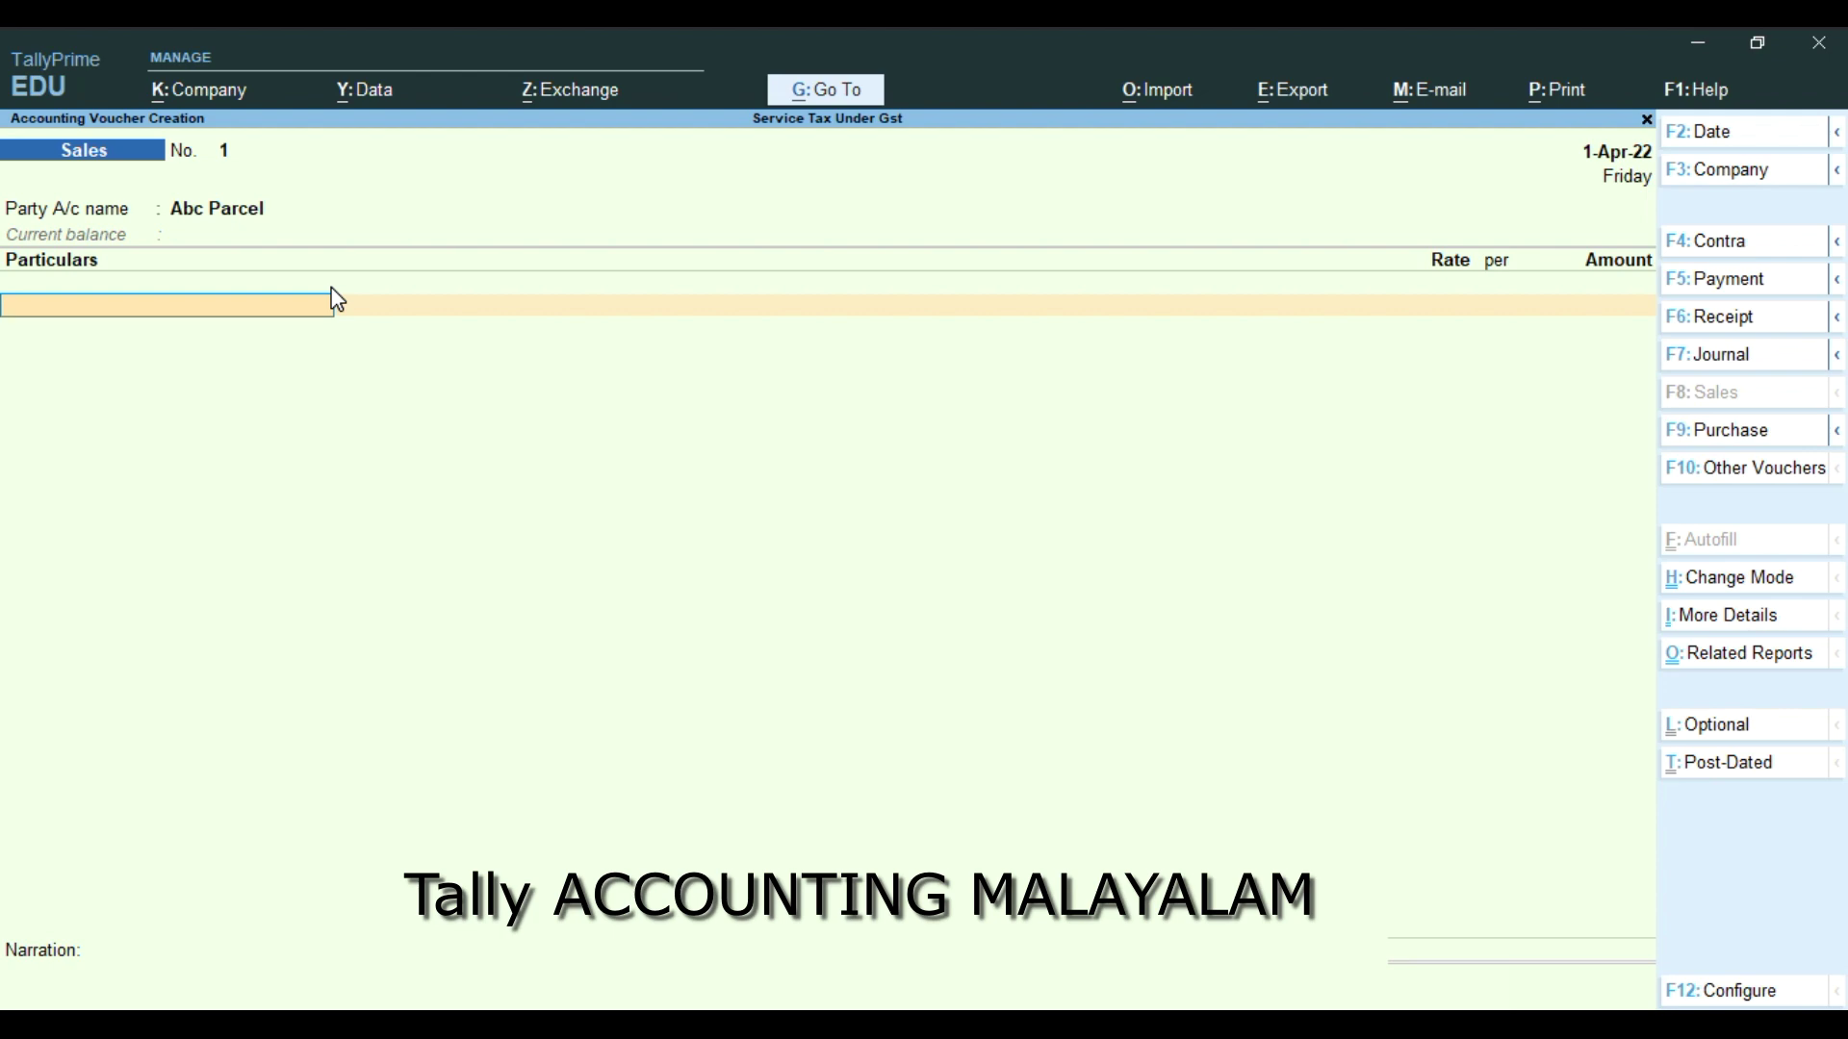
# Create a ledger named Transportation Service from the voucher's particulars, under Indirect Incomes, with the ledger type Not Applicable
pyautogui.hotkey('alt', 'c')
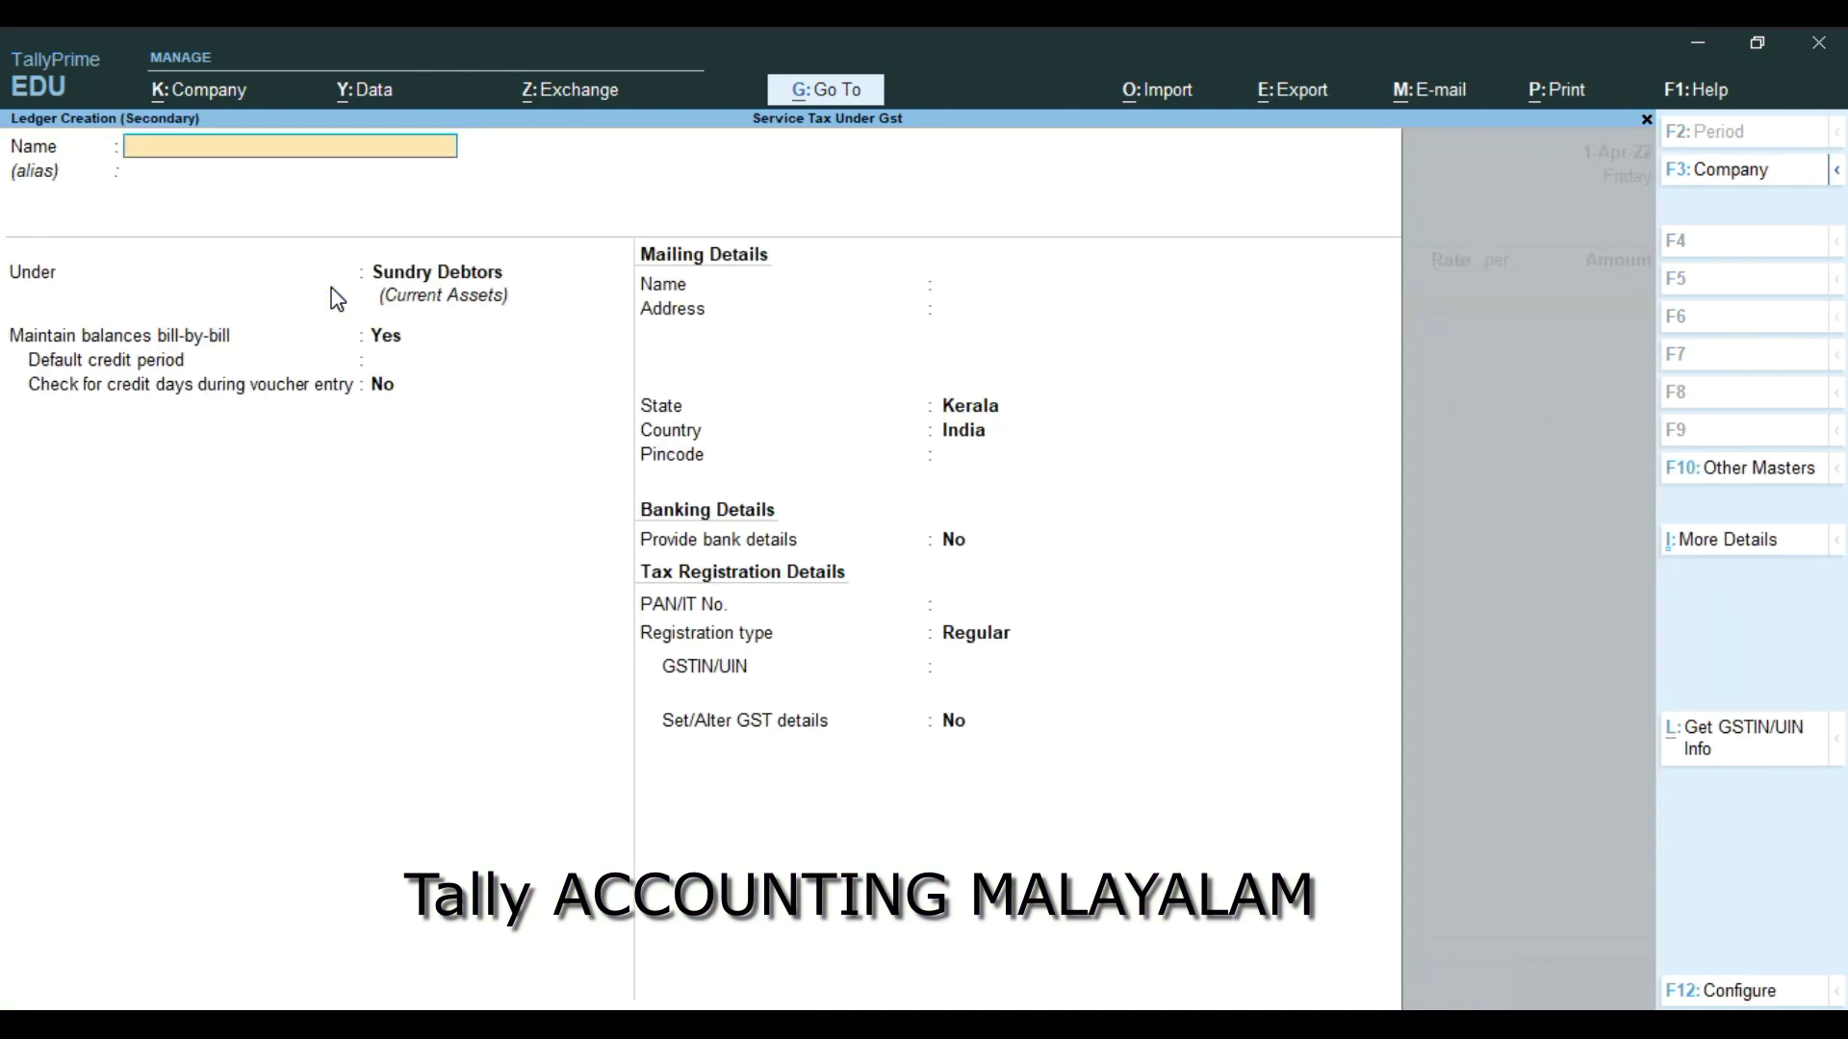
pyautogui.write('Transportation S')
pyautogui.write('vice')
pyautogui.press('Return')
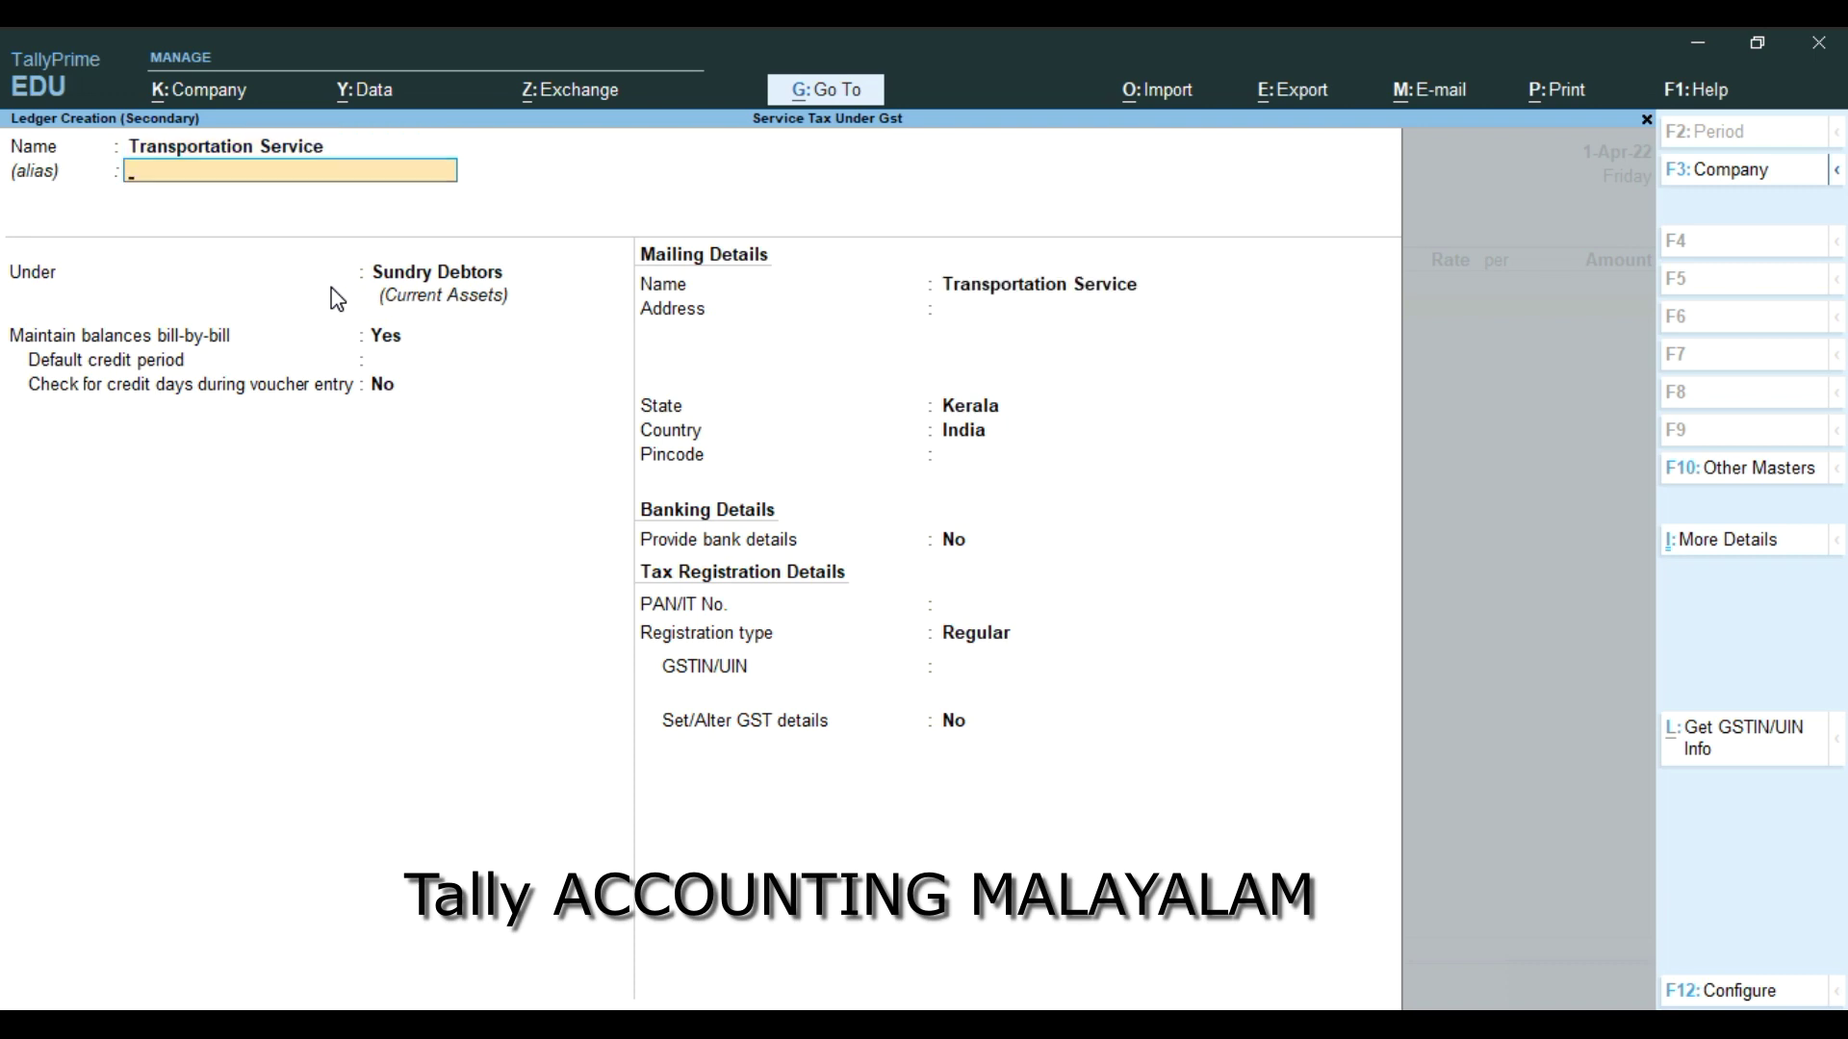
pyautogui.press('Return')
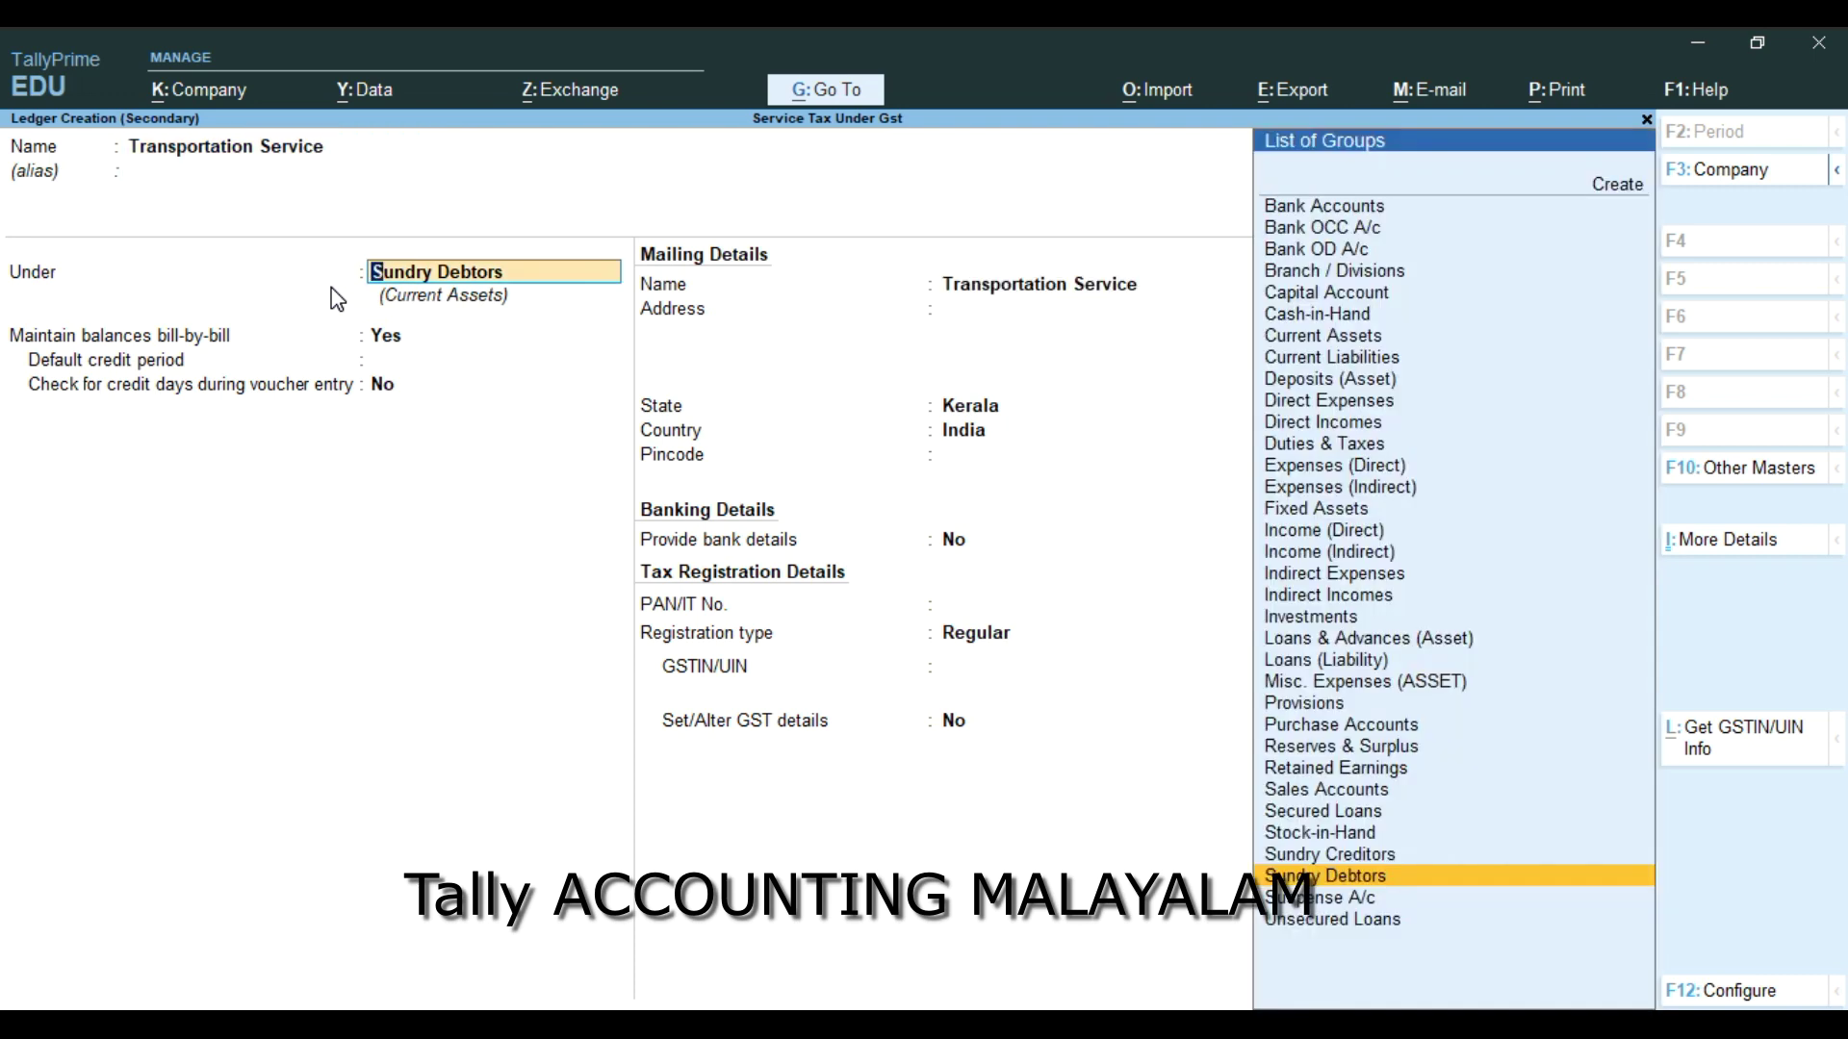
pyautogui.write('I')
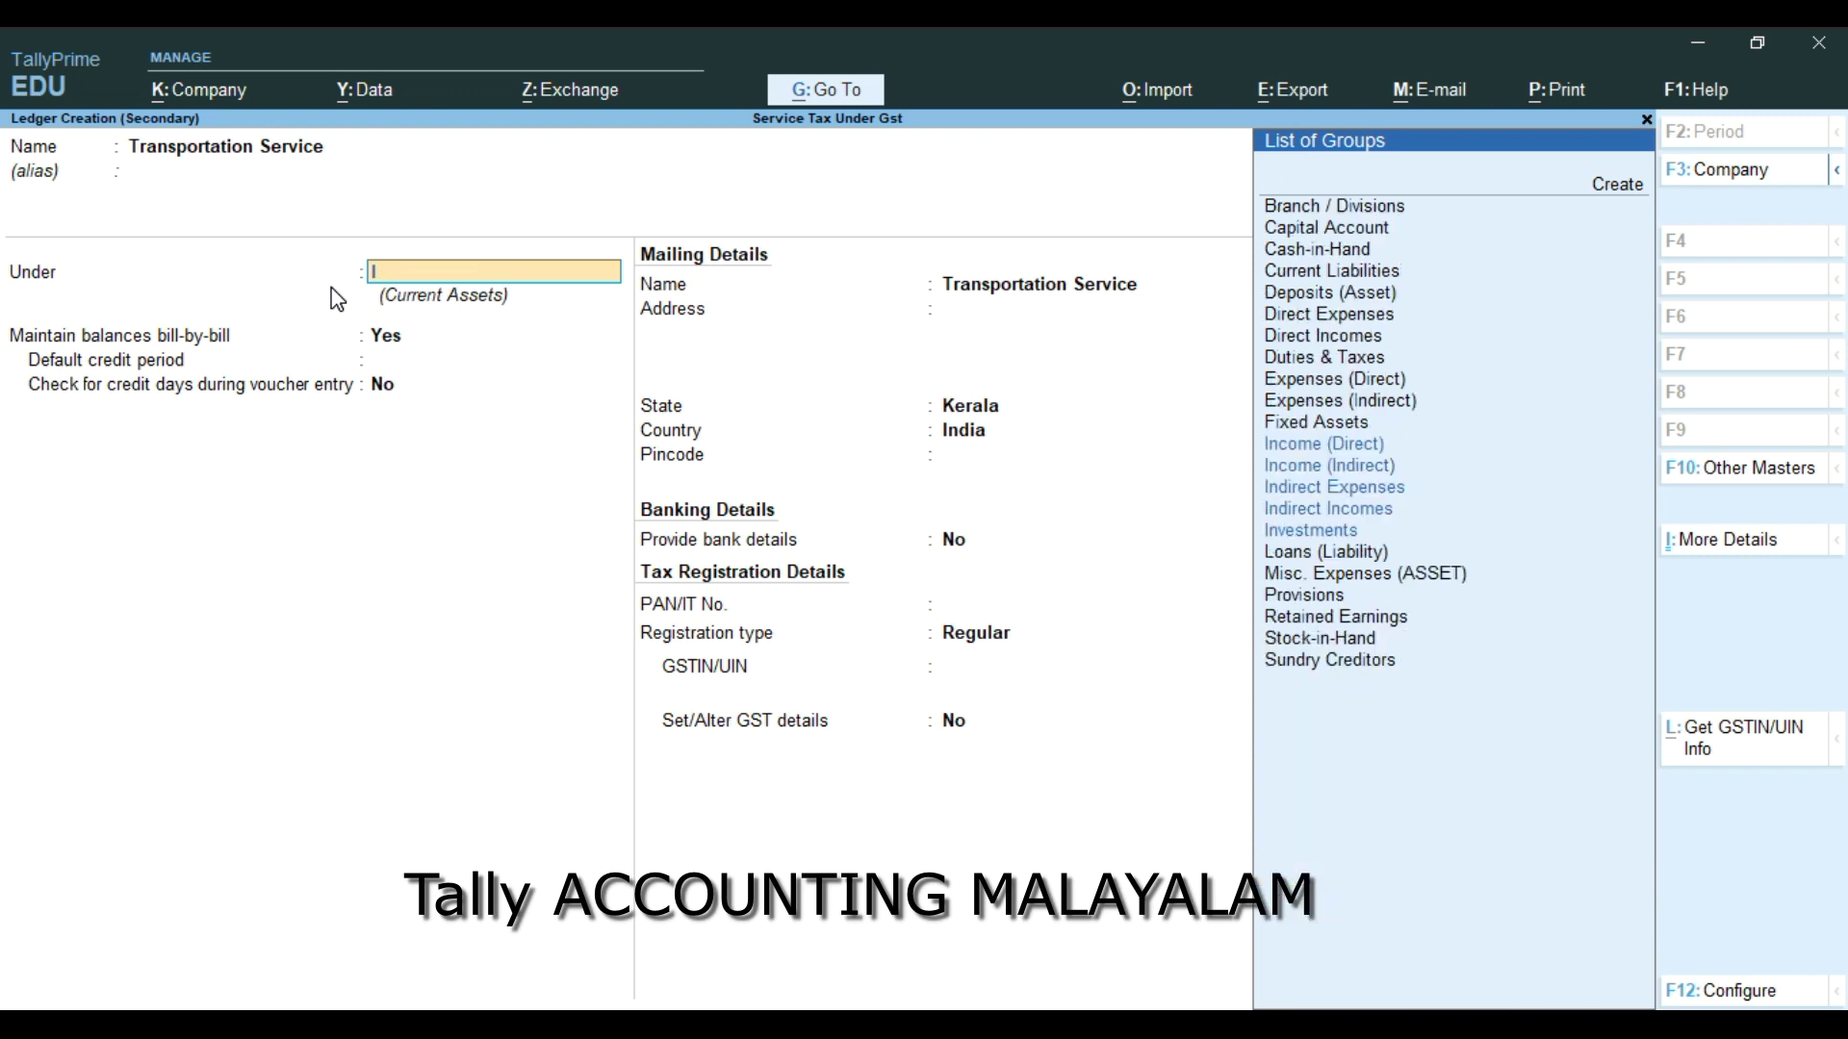
pyautogui.press('Down')
pyautogui.press('Down')
pyautogui.press('Down')
pyautogui.press('Down')
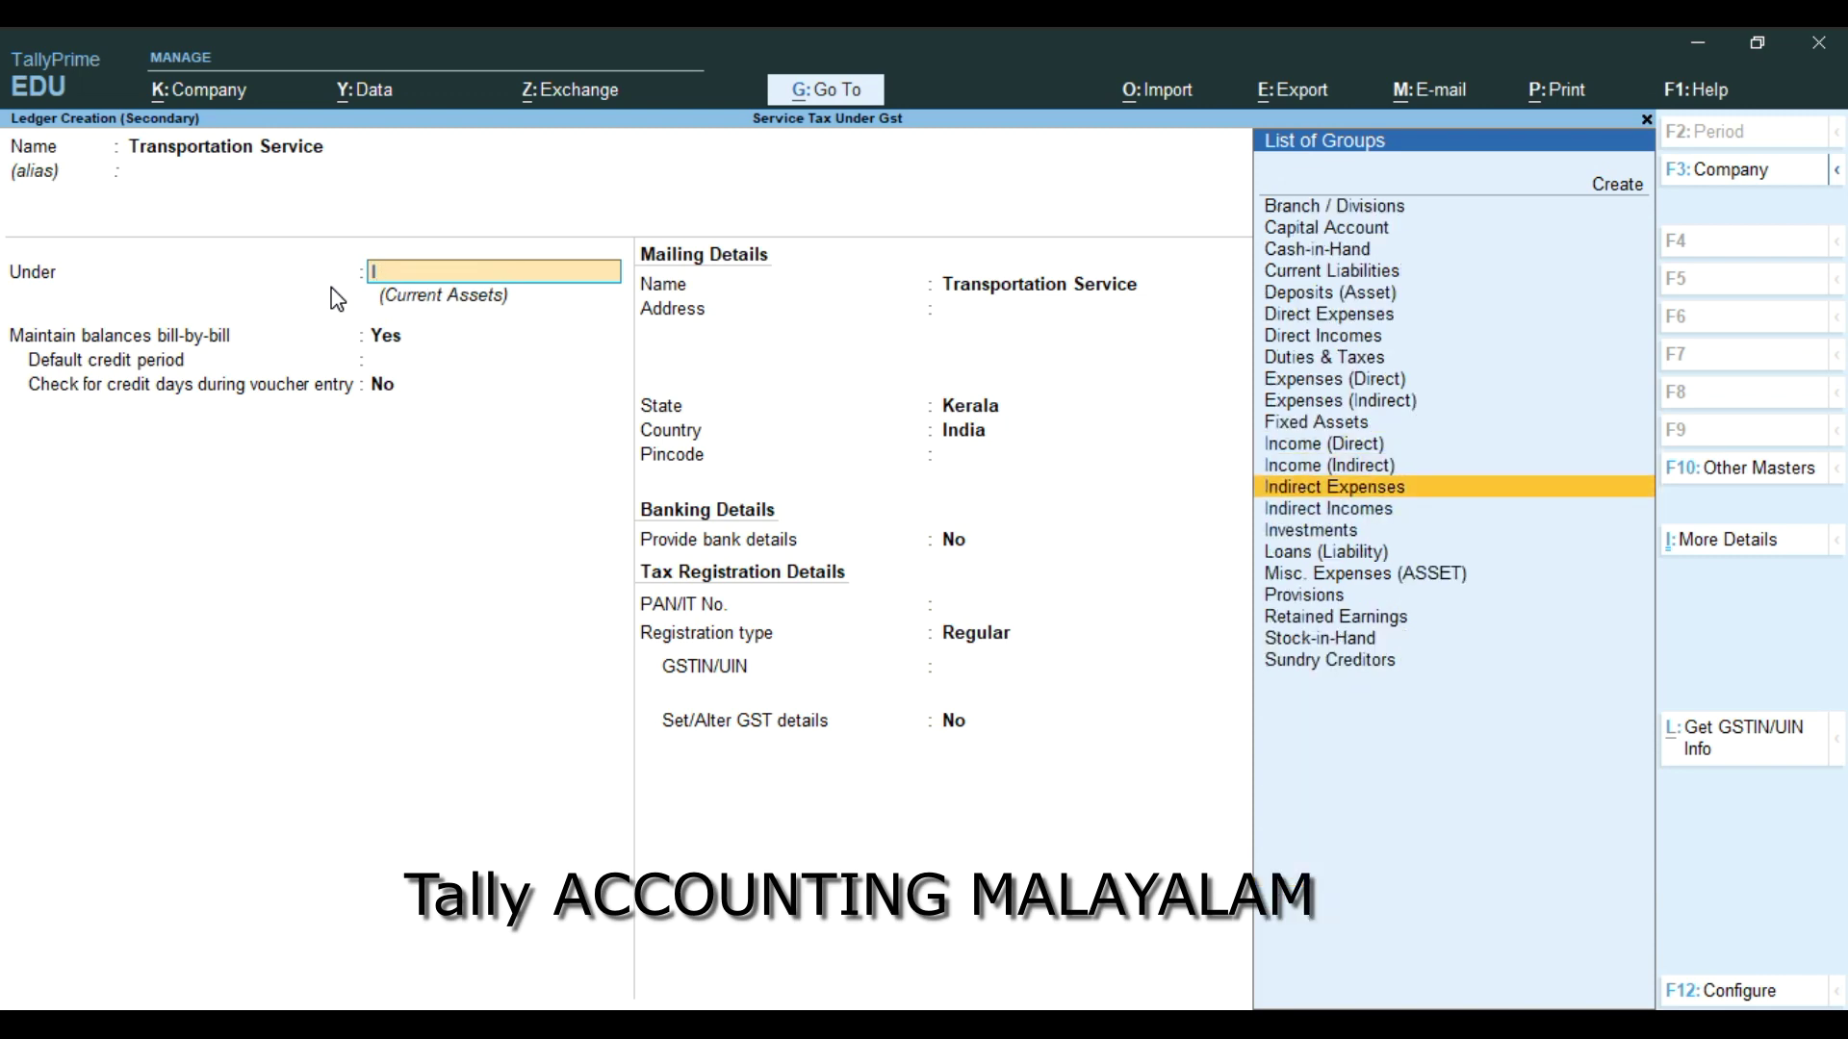
pyautogui.press('Return')
pyautogui.press('Return')
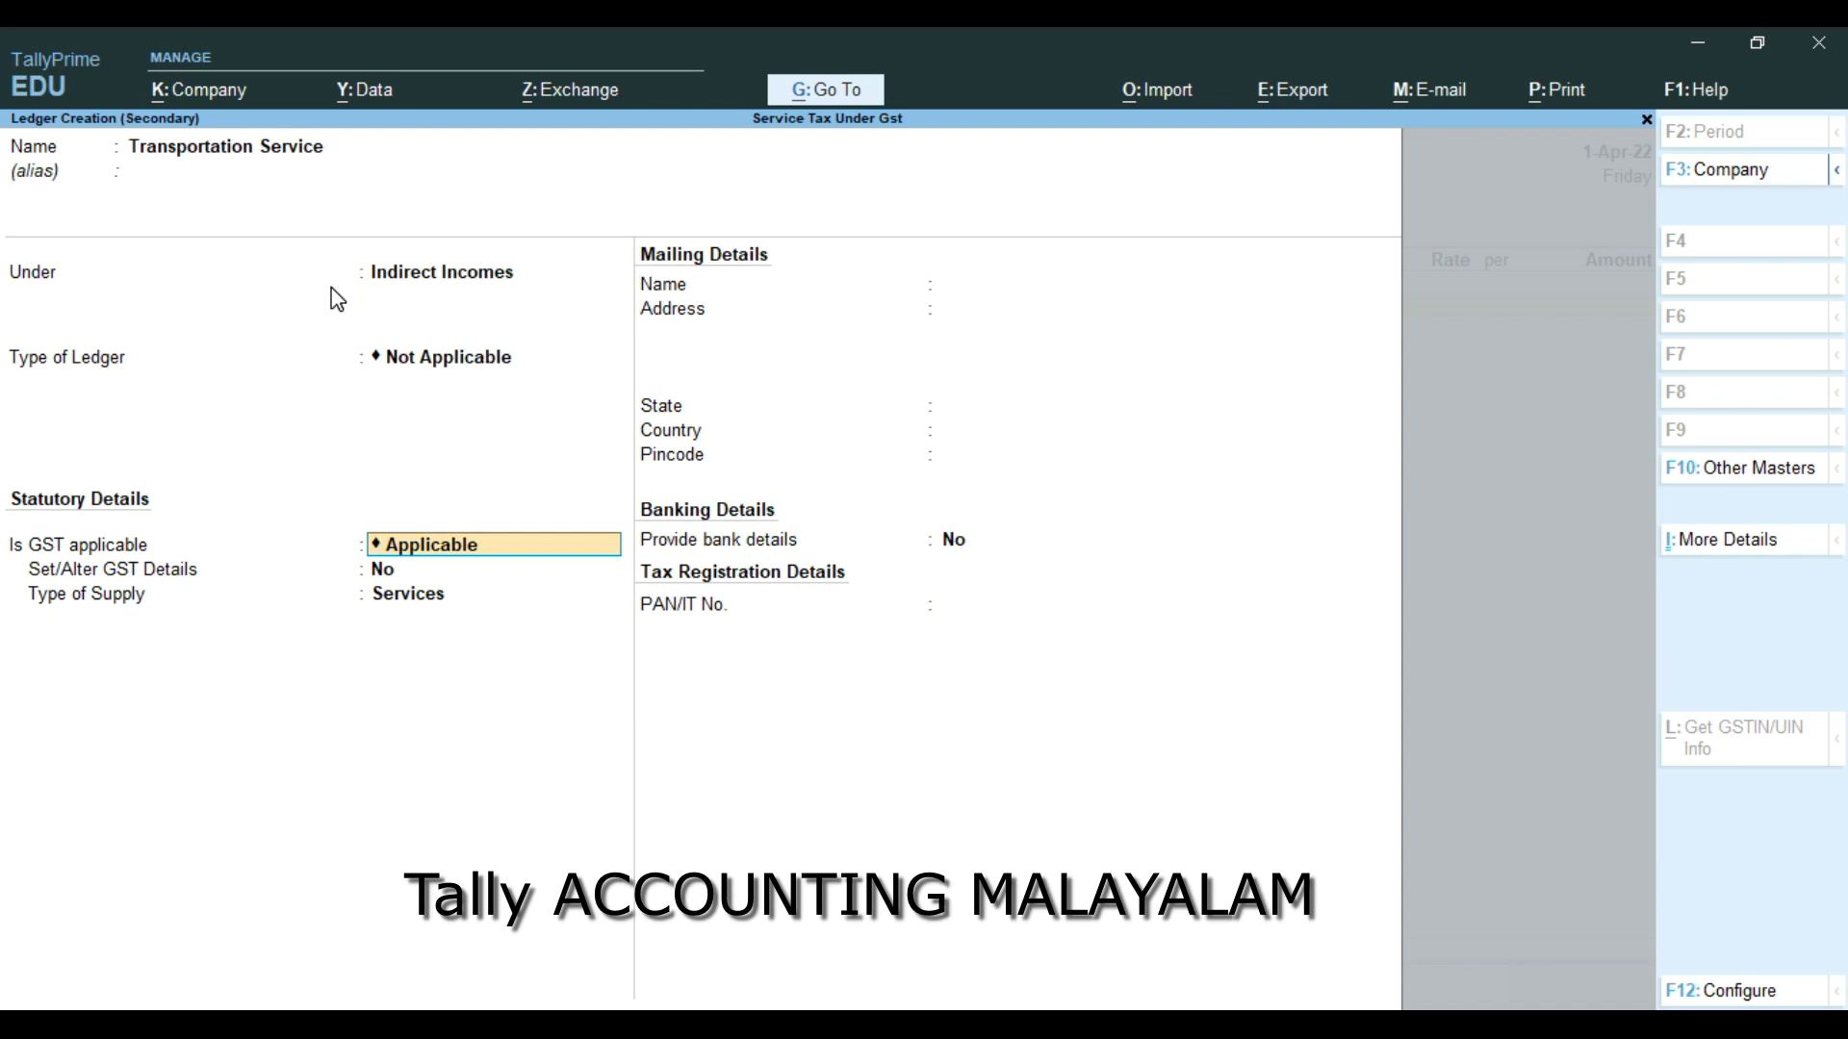
# Make GST applicable to the ledger and set its GST details to Sales Taxable with an integrated tax rate of 18%
pyautogui.press('Return')
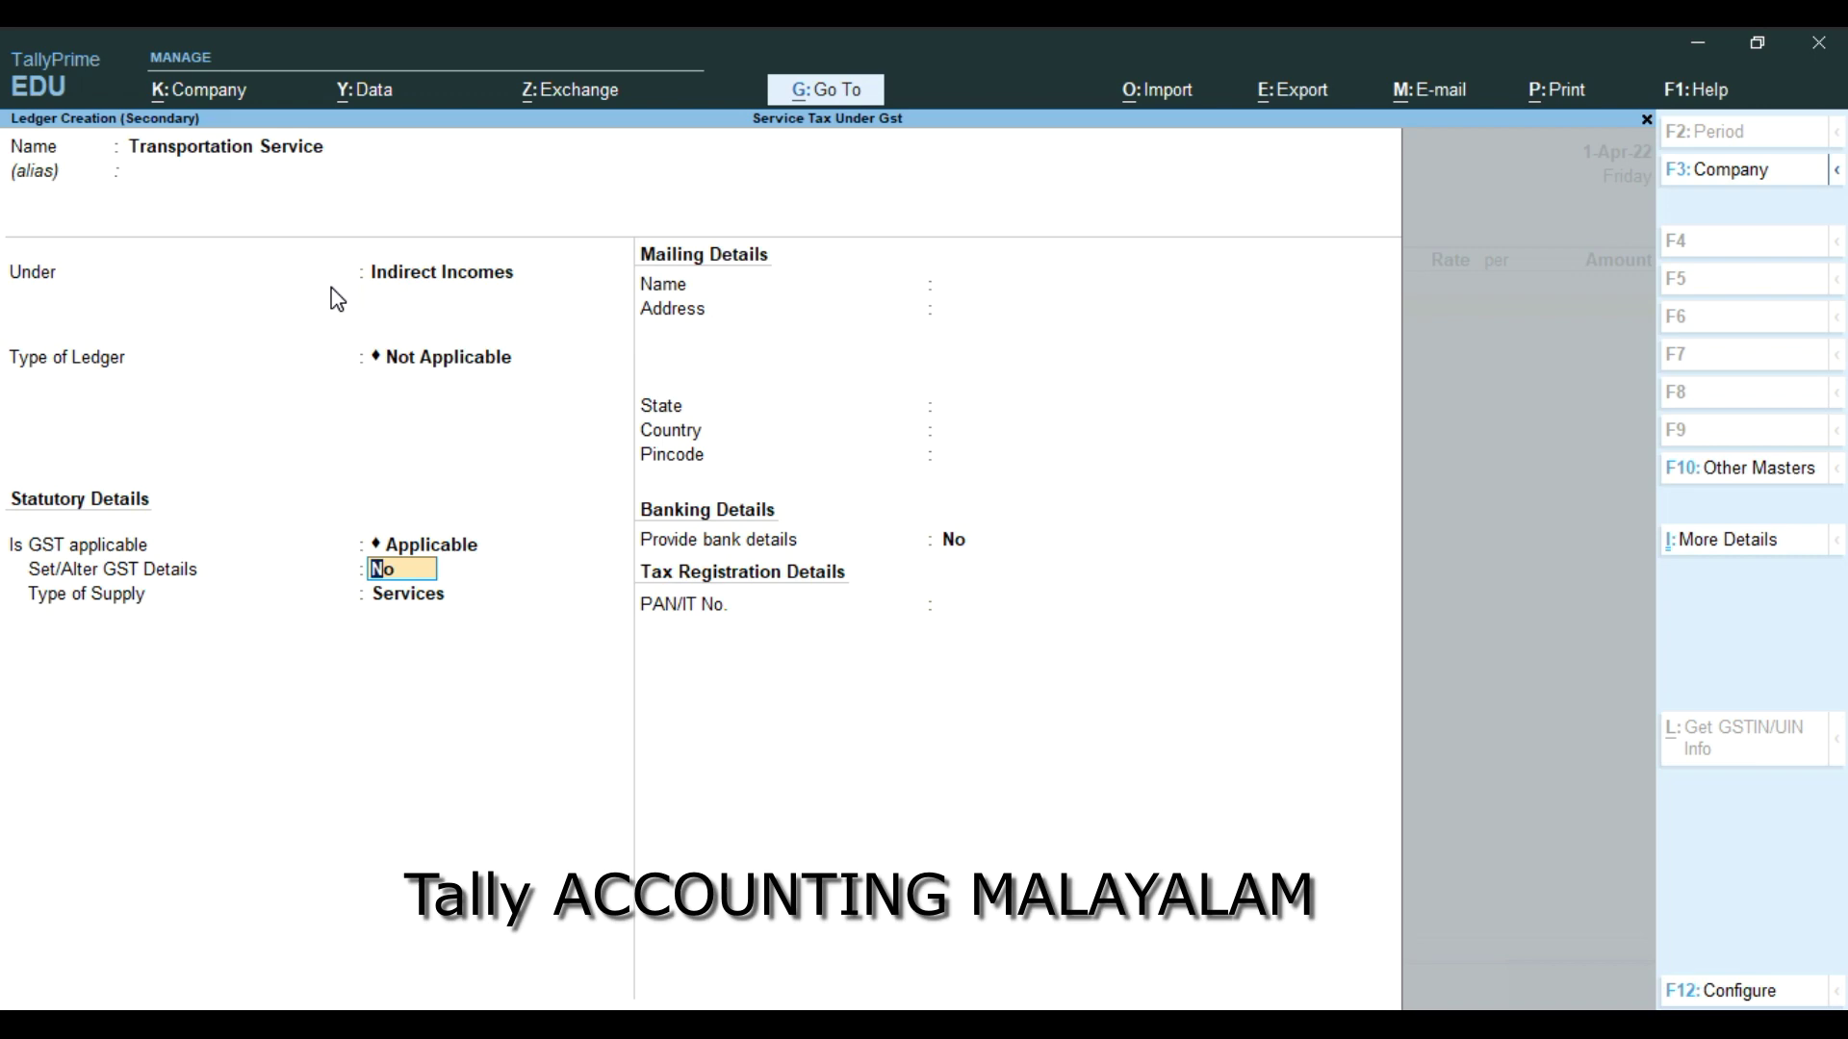
pyautogui.press('y')
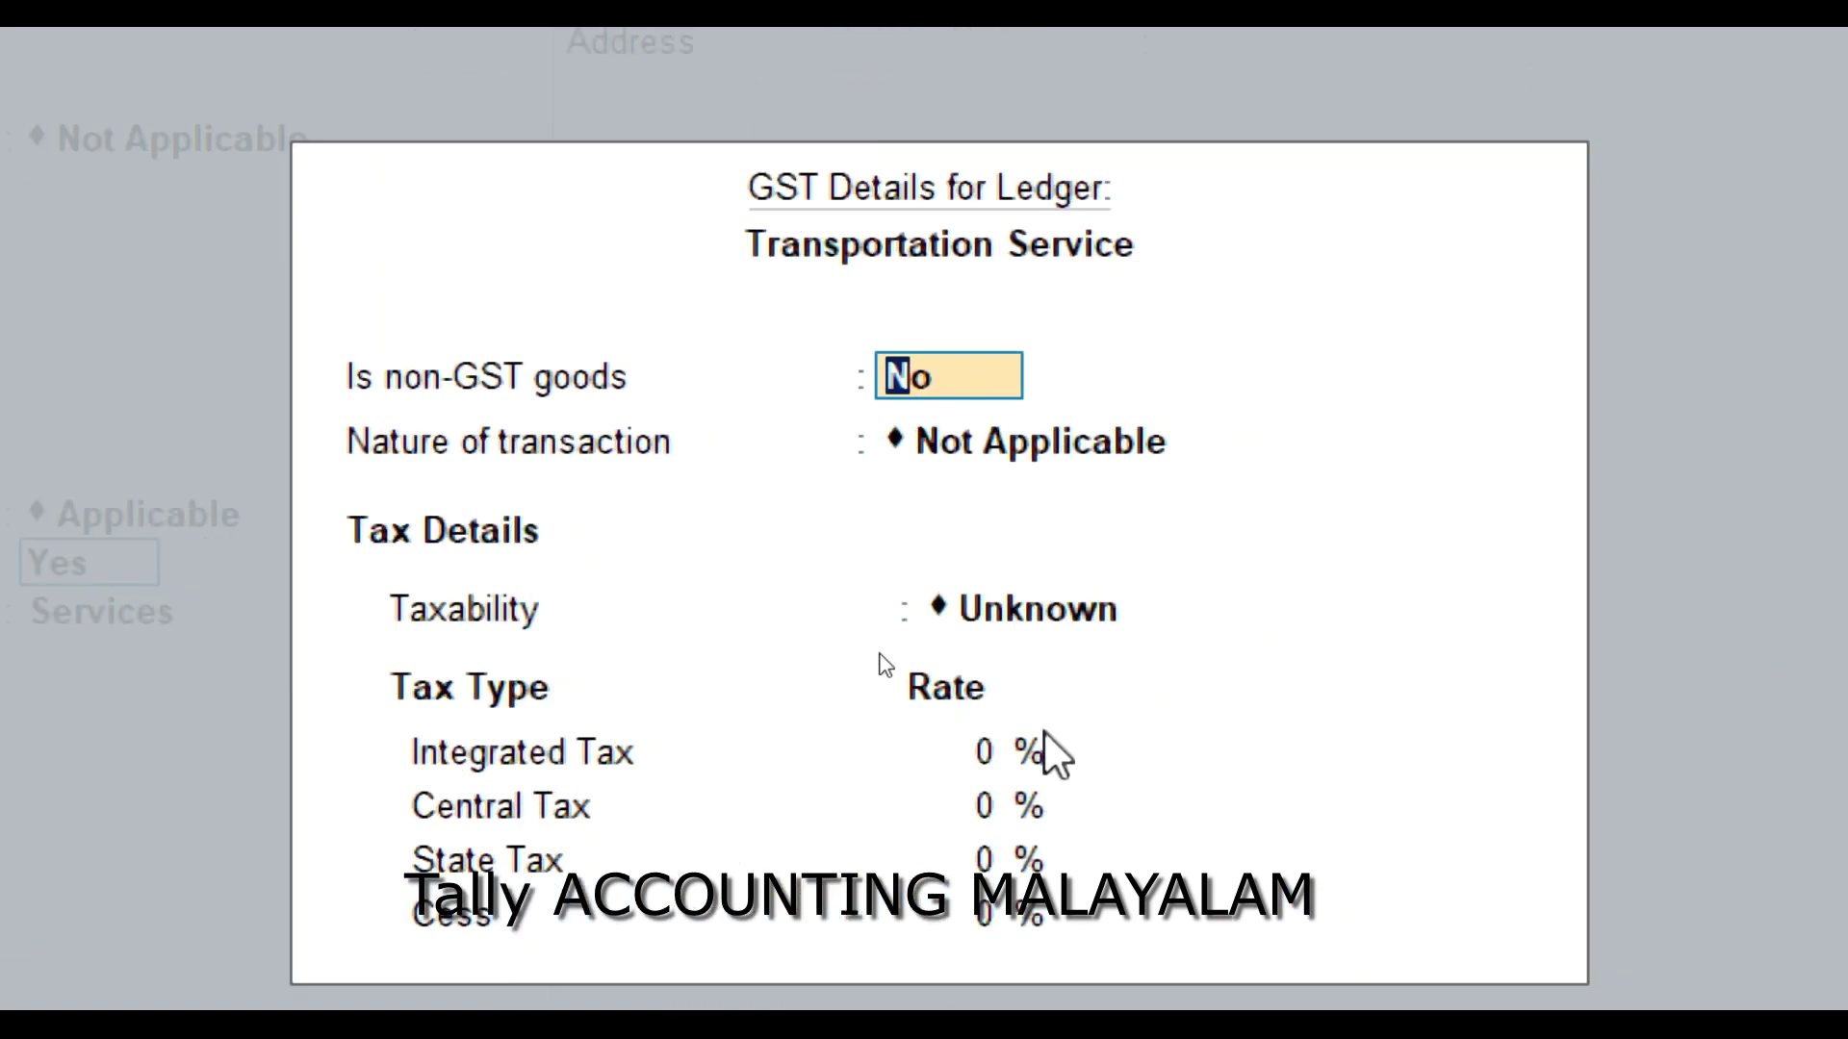
pyautogui.press('Return')
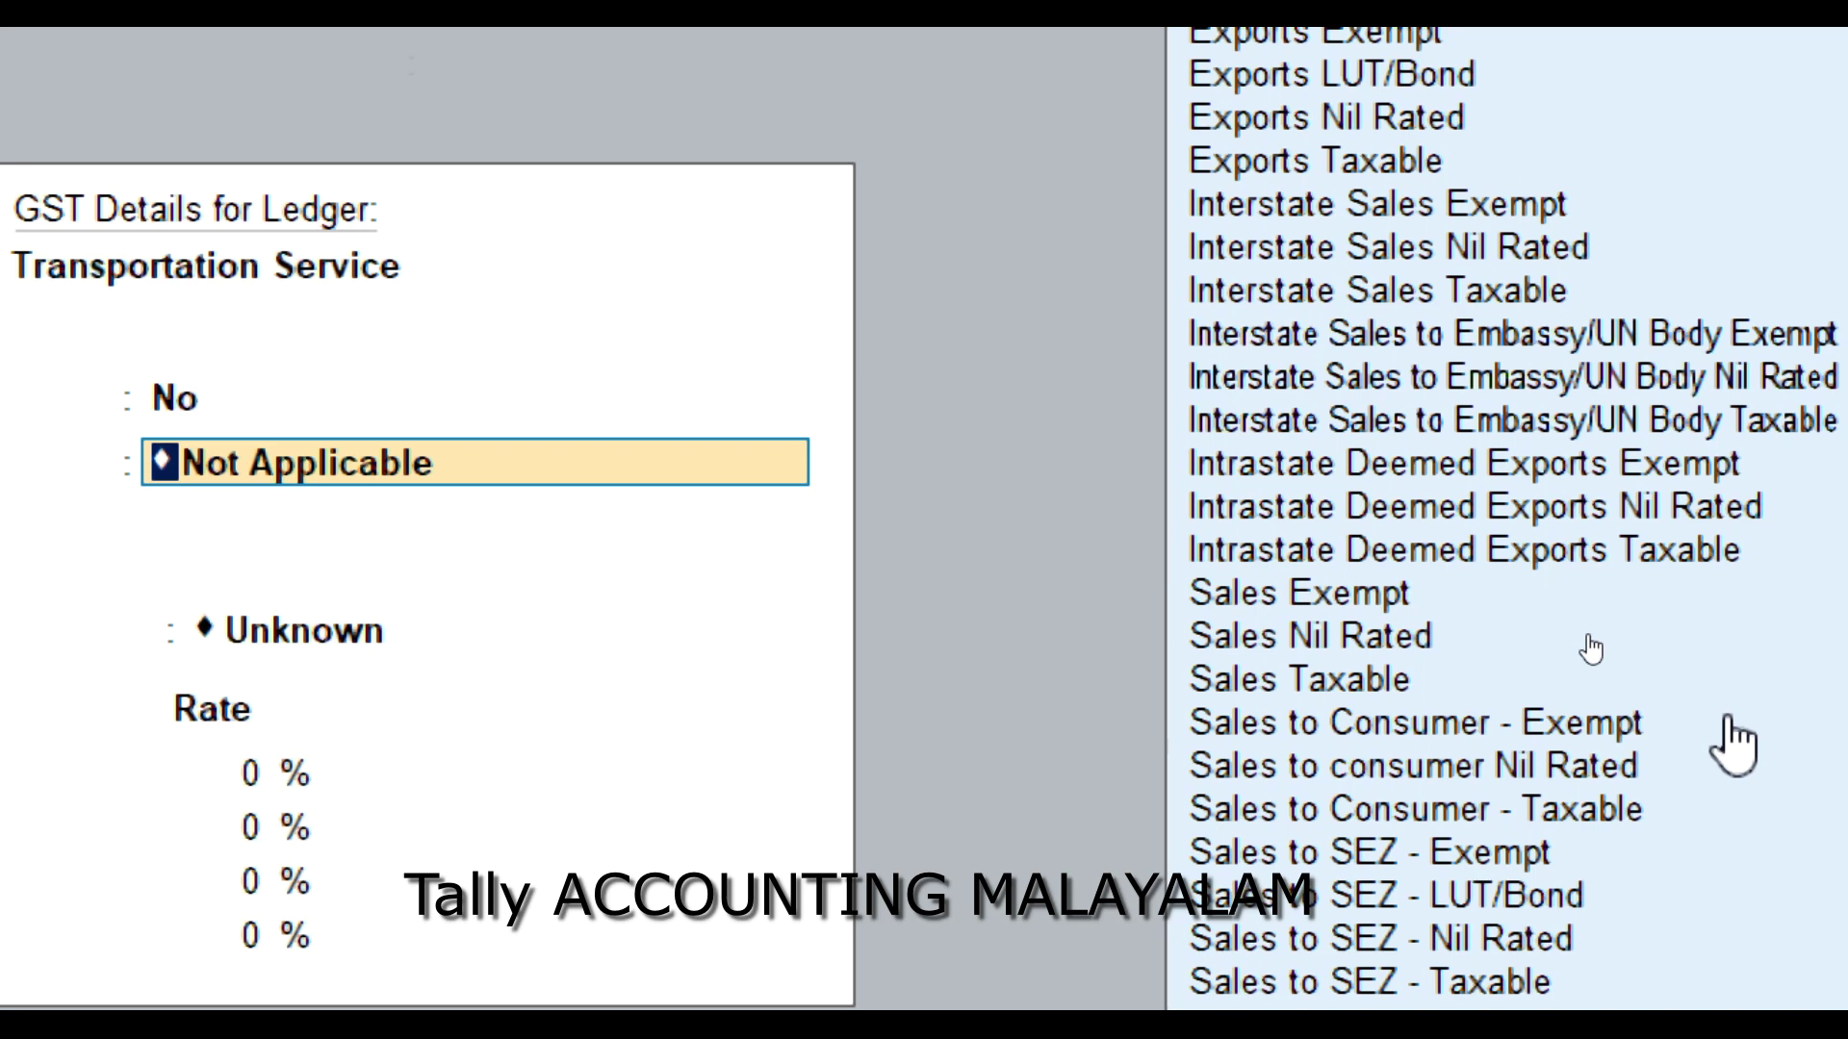
pyautogui.click(1340, 680)
pyautogui.click(1334, 677)
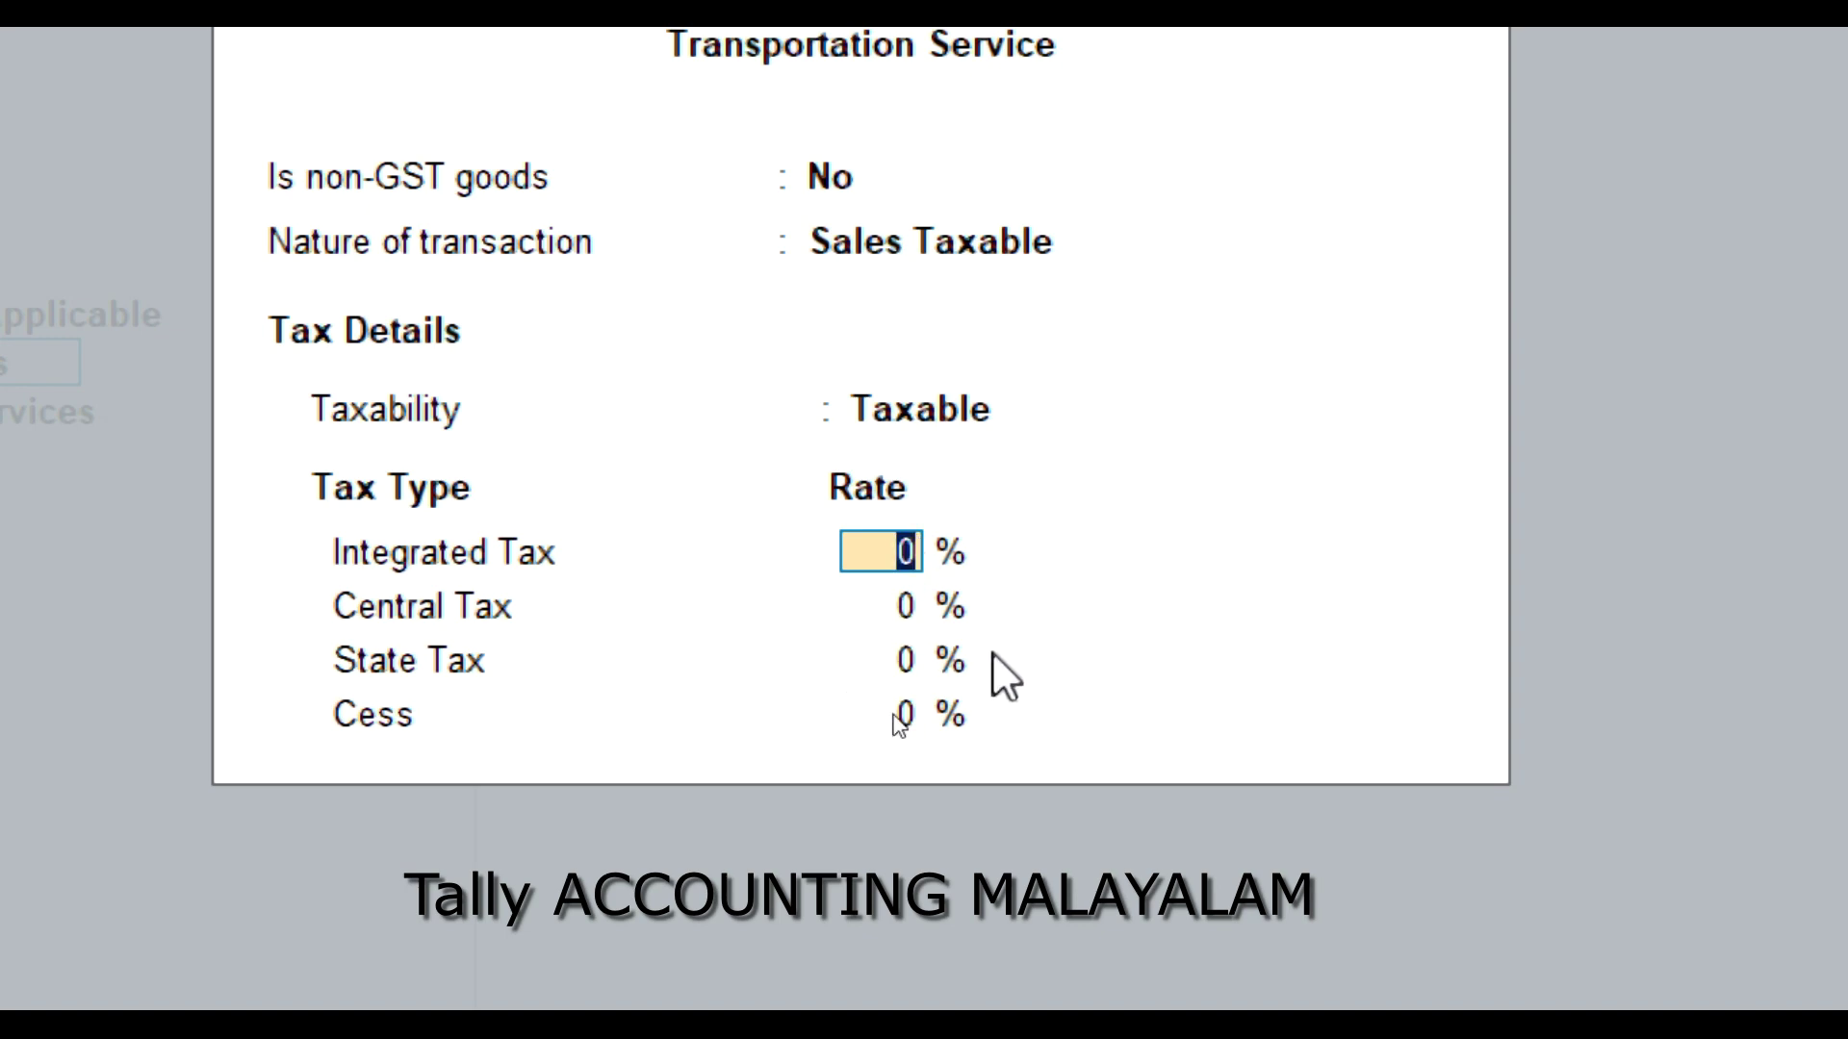
pyautogui.write('18')
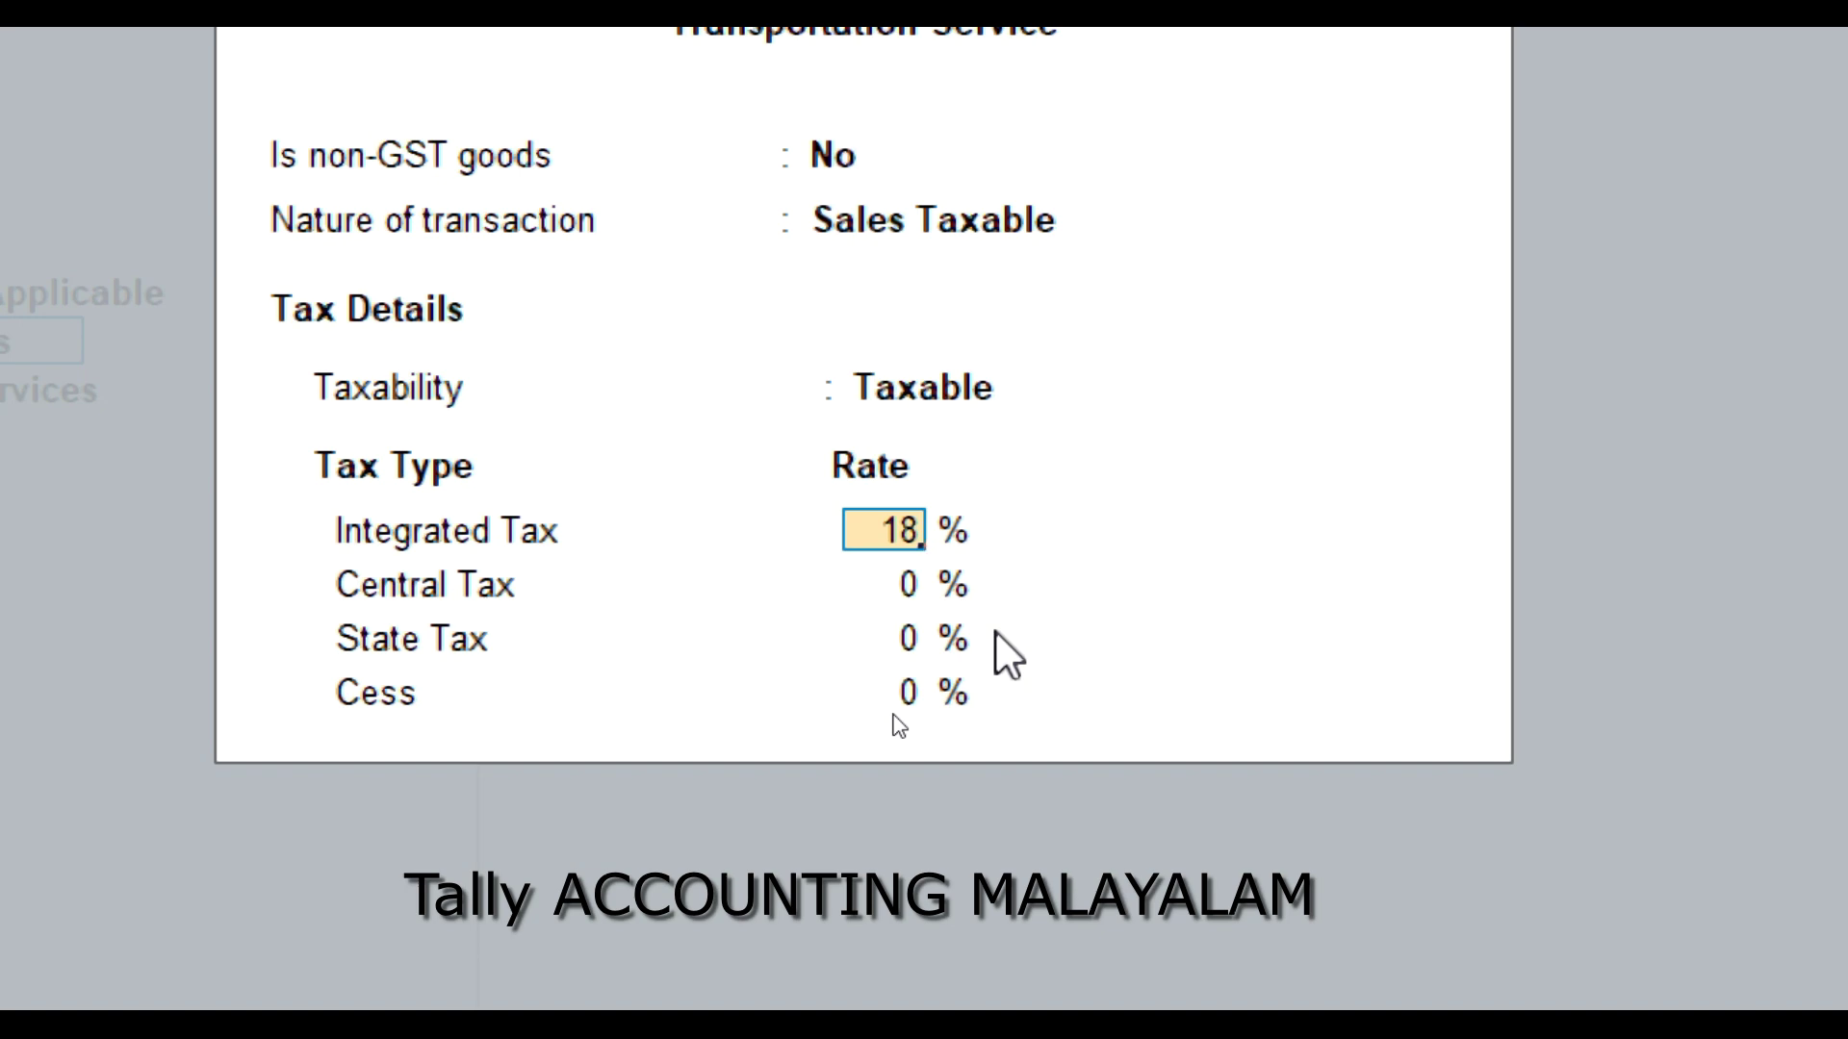
pyautogui.press('Return')
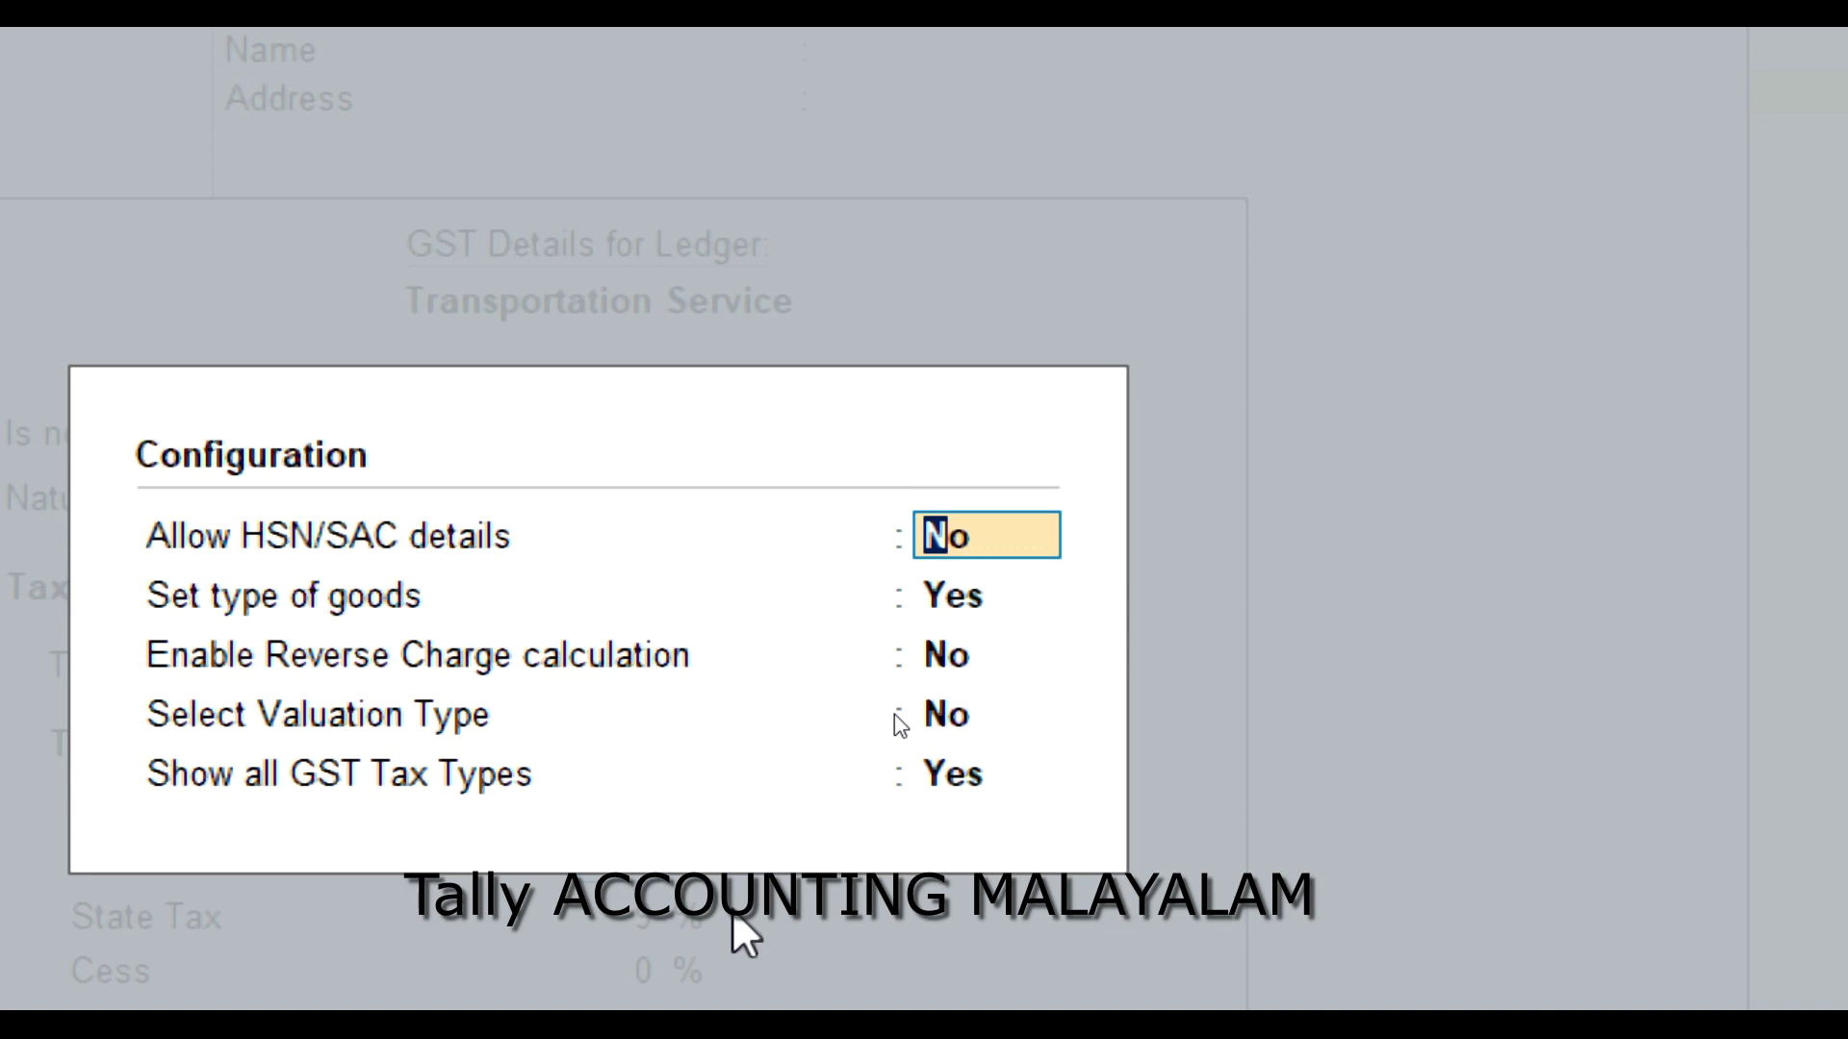
# Review the configuration options for the ledger's GST details and accept them
pyautogui.press('Return')
pyautogui.press('Return')
pyautogui.press('Return')
pyautogui.press('Return')
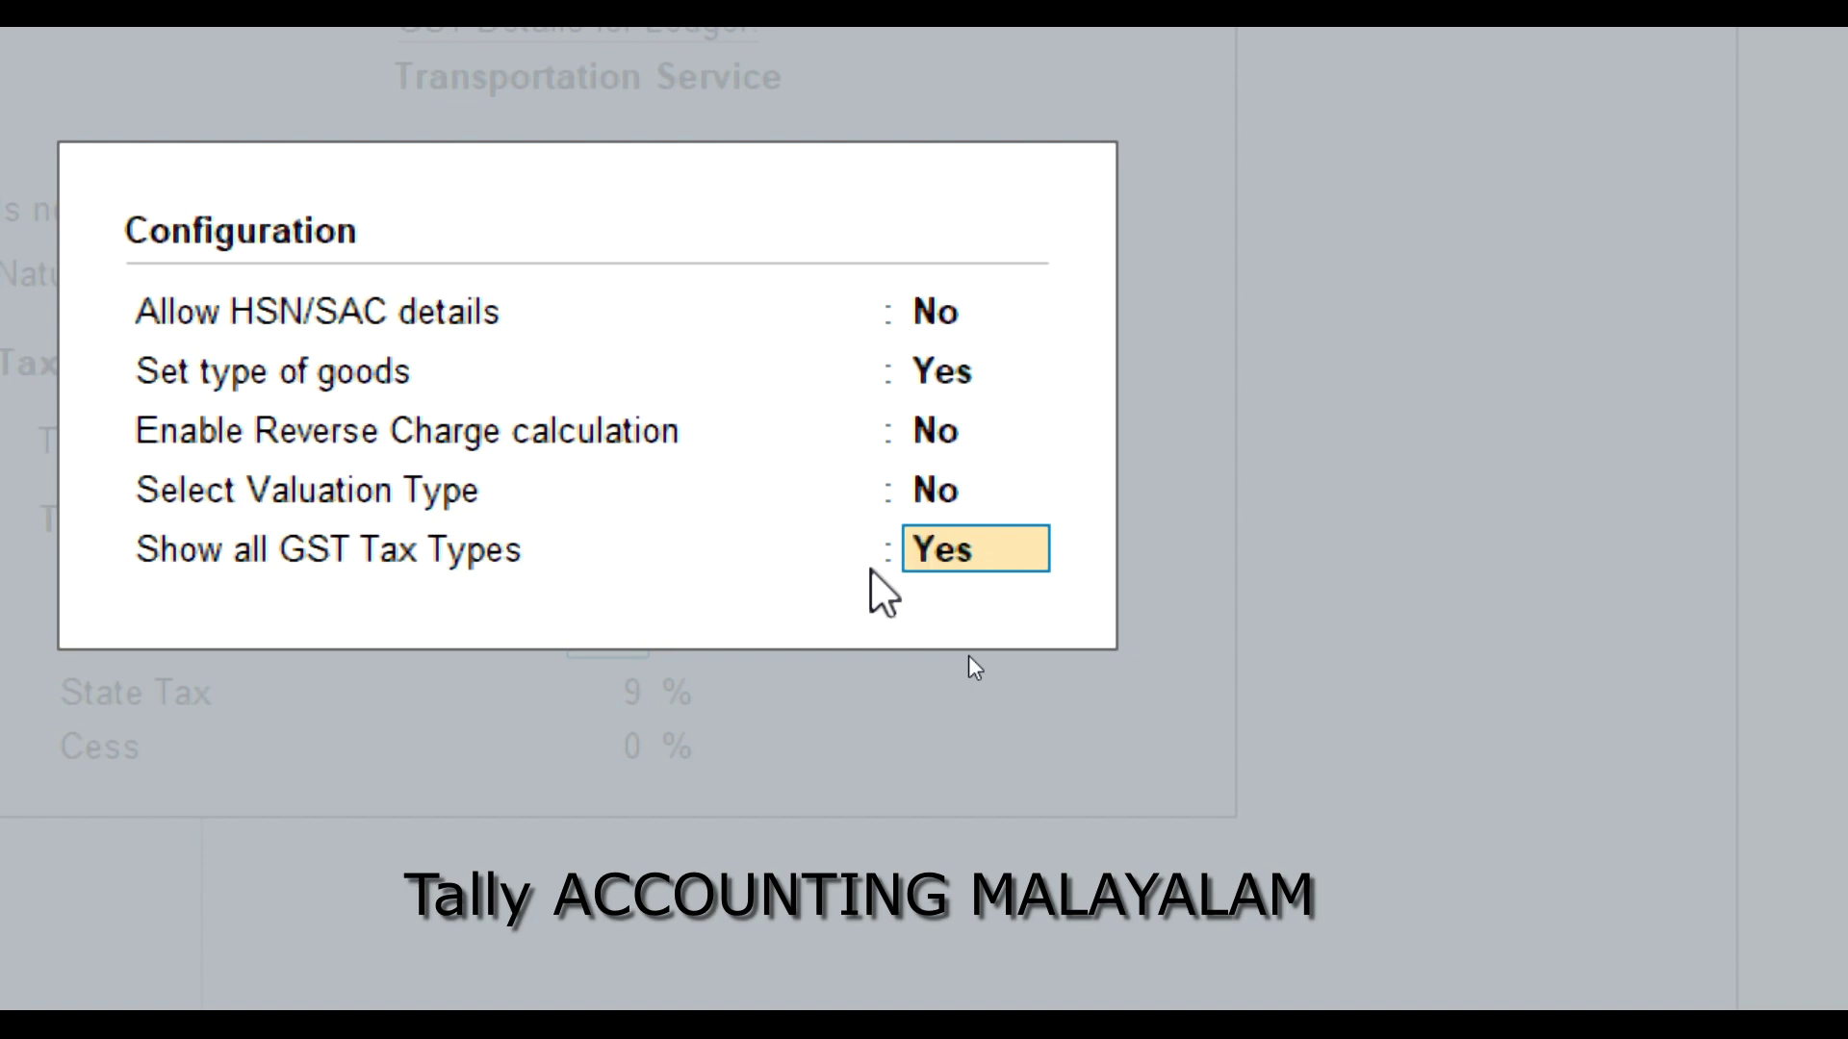
pyautogui.press('Return')
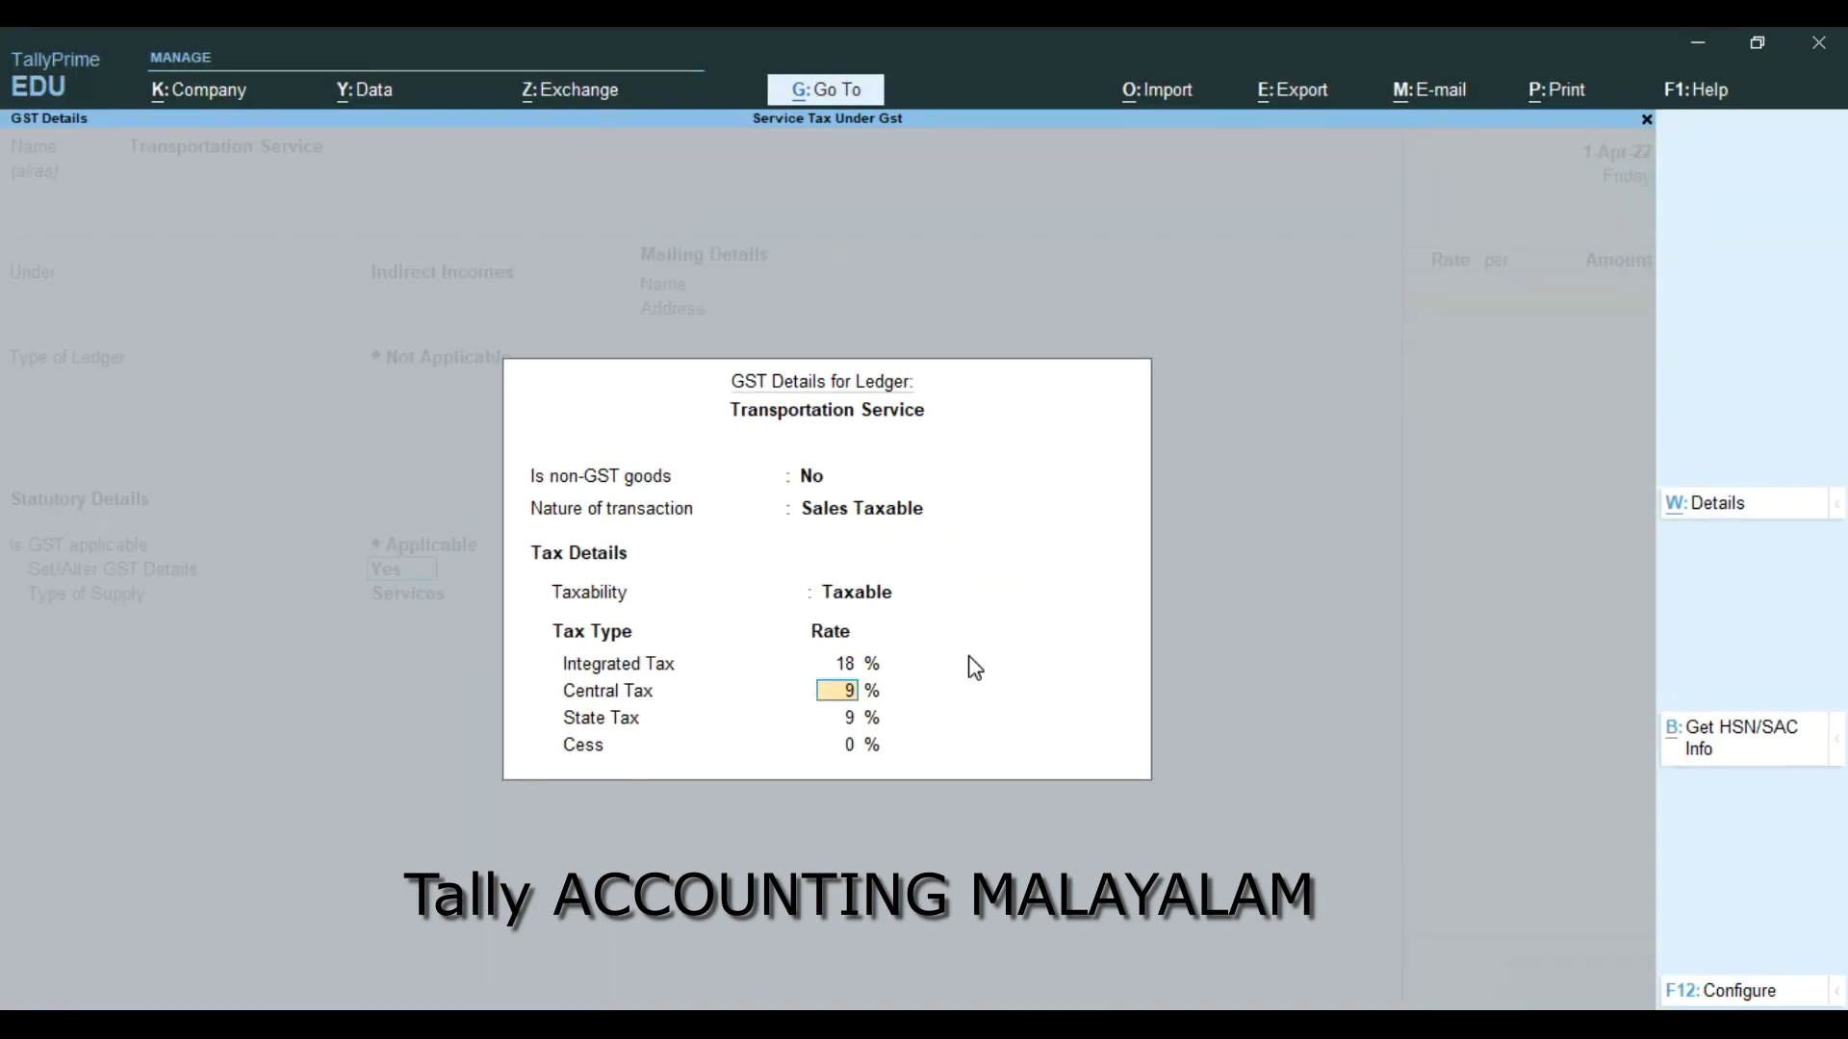
# Save the Transportation Service ledger with the supply type Services and enter 9000 as its amount in the voucher
pyautogui.press('Return')
pyautogui.press('Return')
pyautogui.press('Return')
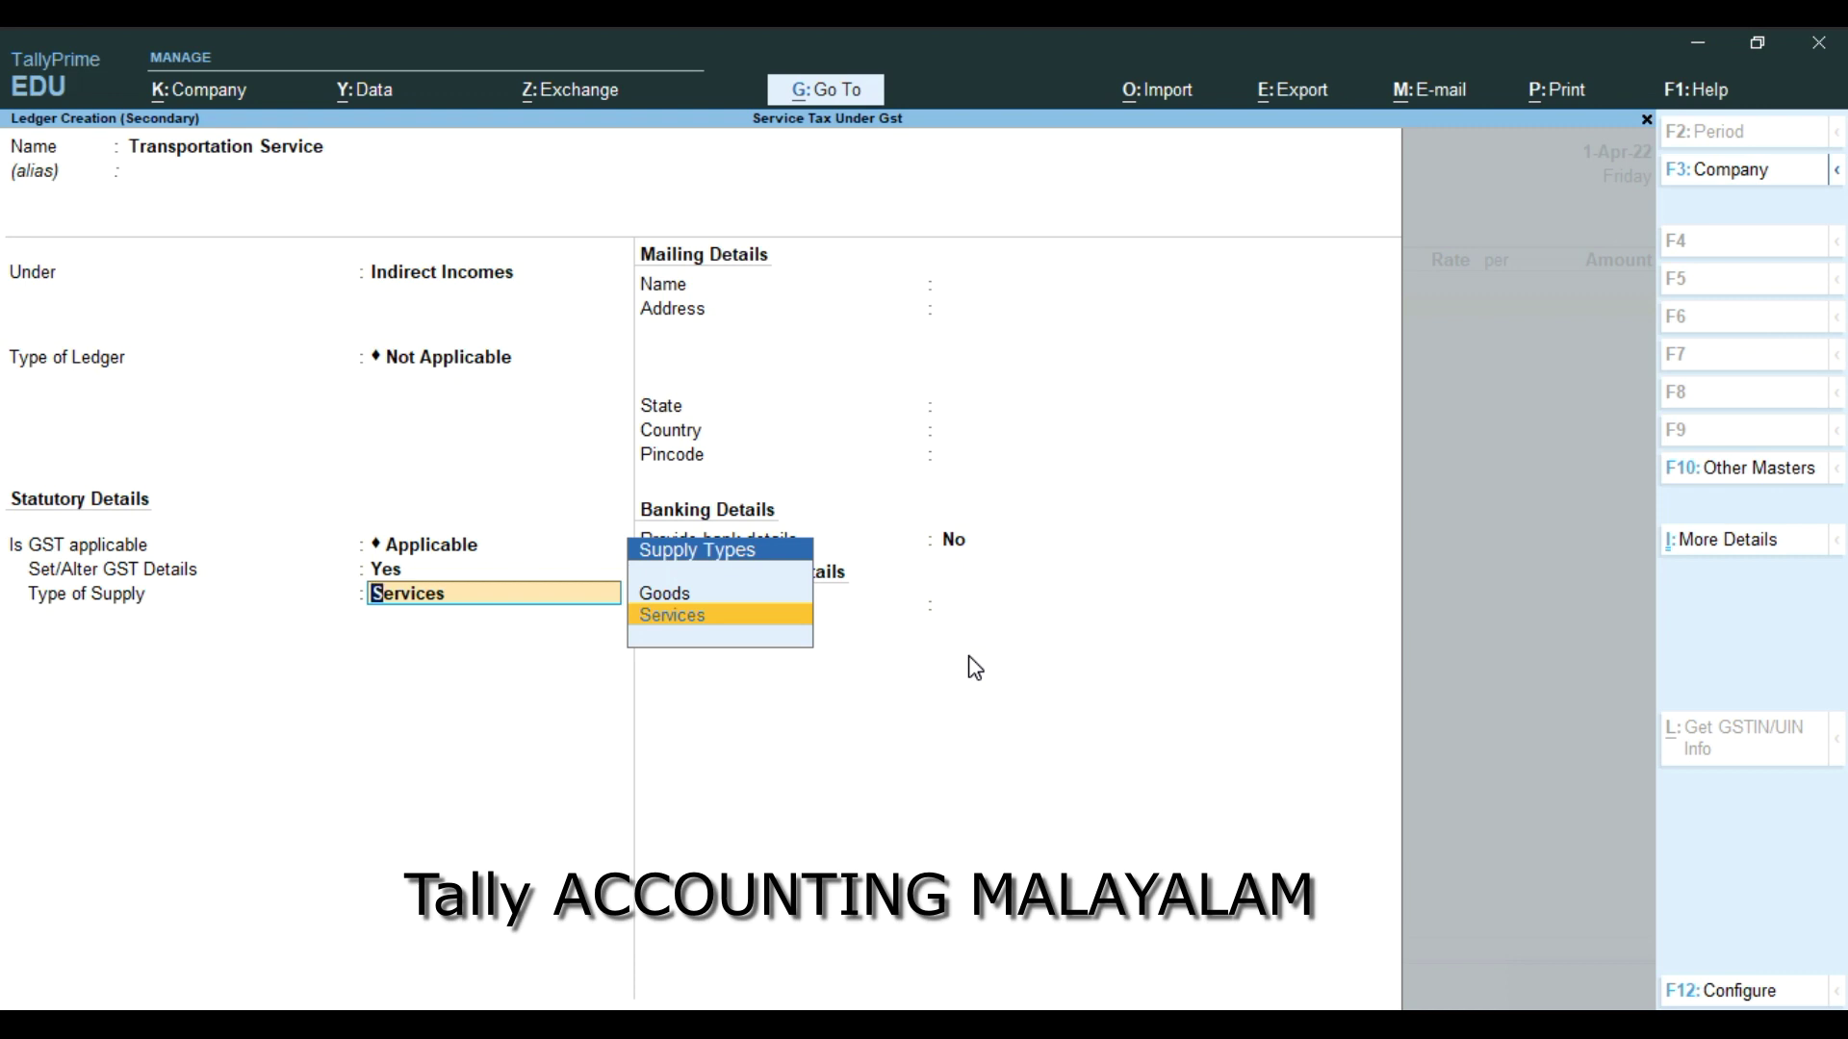
pyautogui.press('Return')
pyautogui.press('Return')
pyautogui.press('Return')
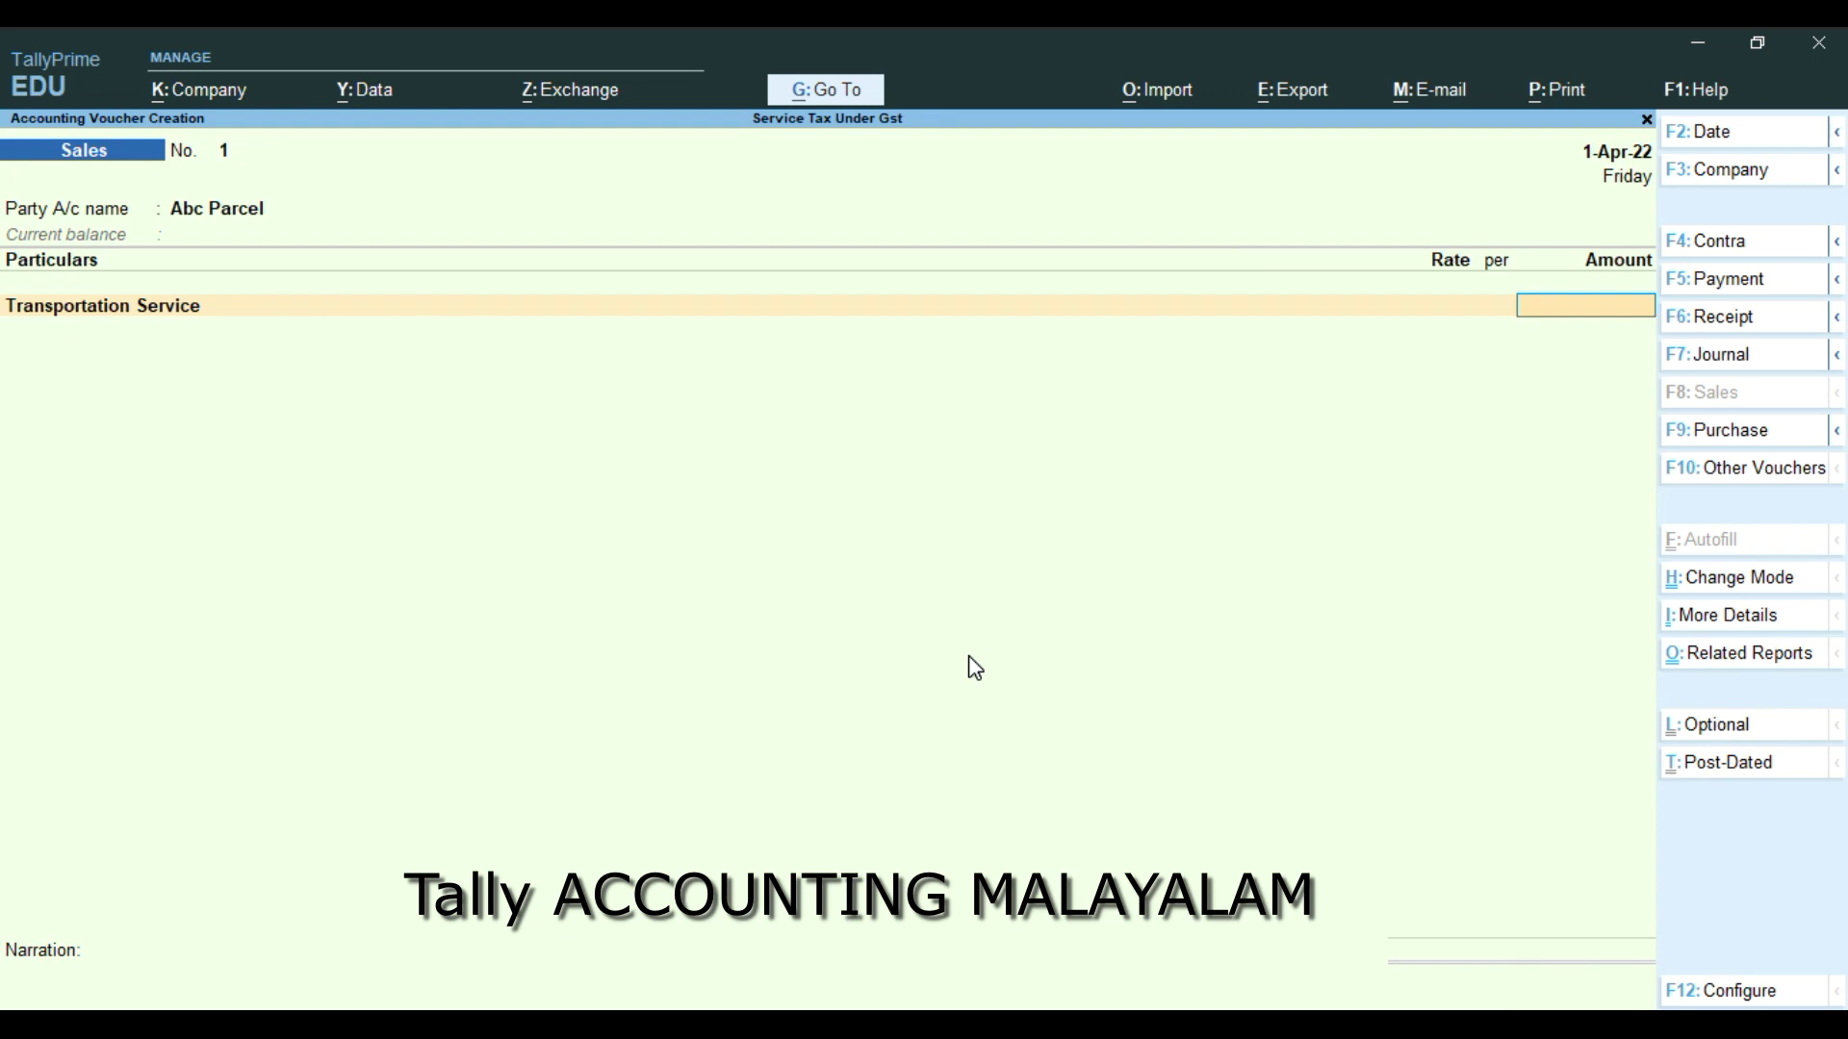
pyautogui.write('9000')
pyautogui.press('Return')
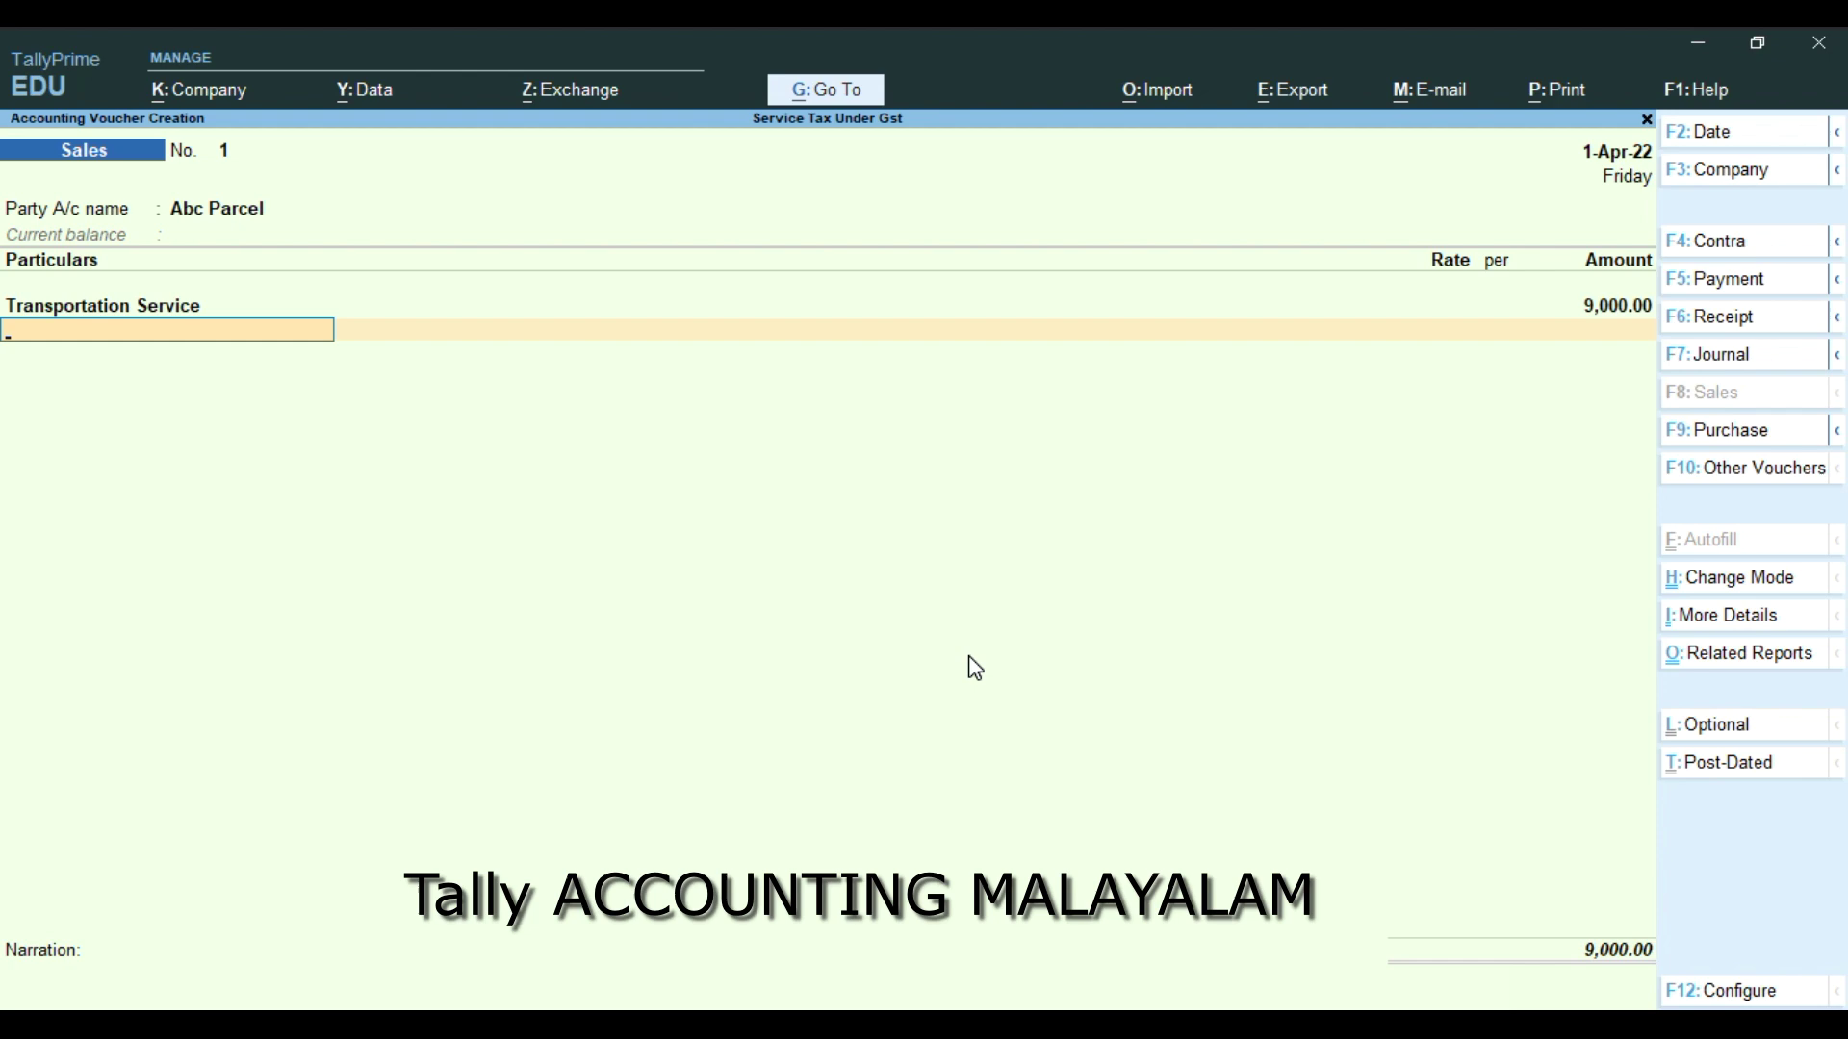
# Create a second ledger named Cgst from the voucher's particulars and place it under Duties & Taxes
pyautogui.hotkey('alt', 'c')
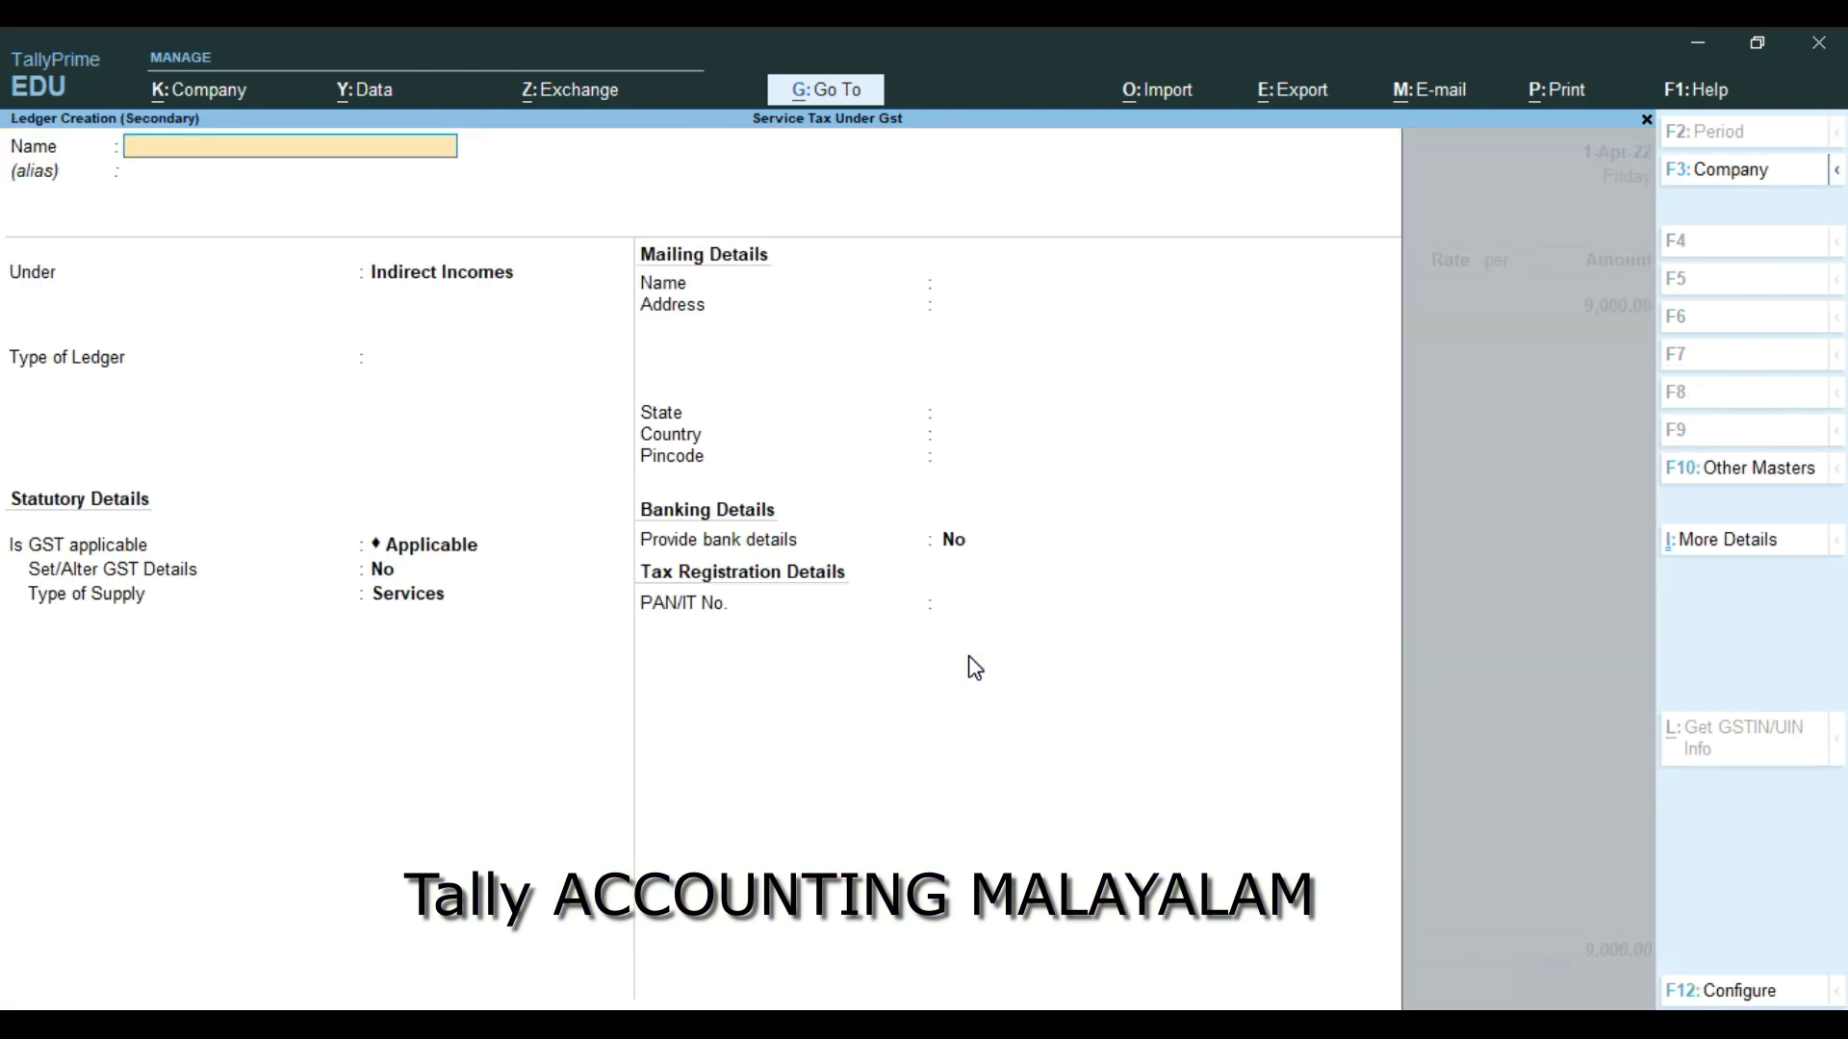
pyautogui.write('Cgst')
pyautogui.press('Return')
pyautogui.press('Return')
pyautogui.write('D')
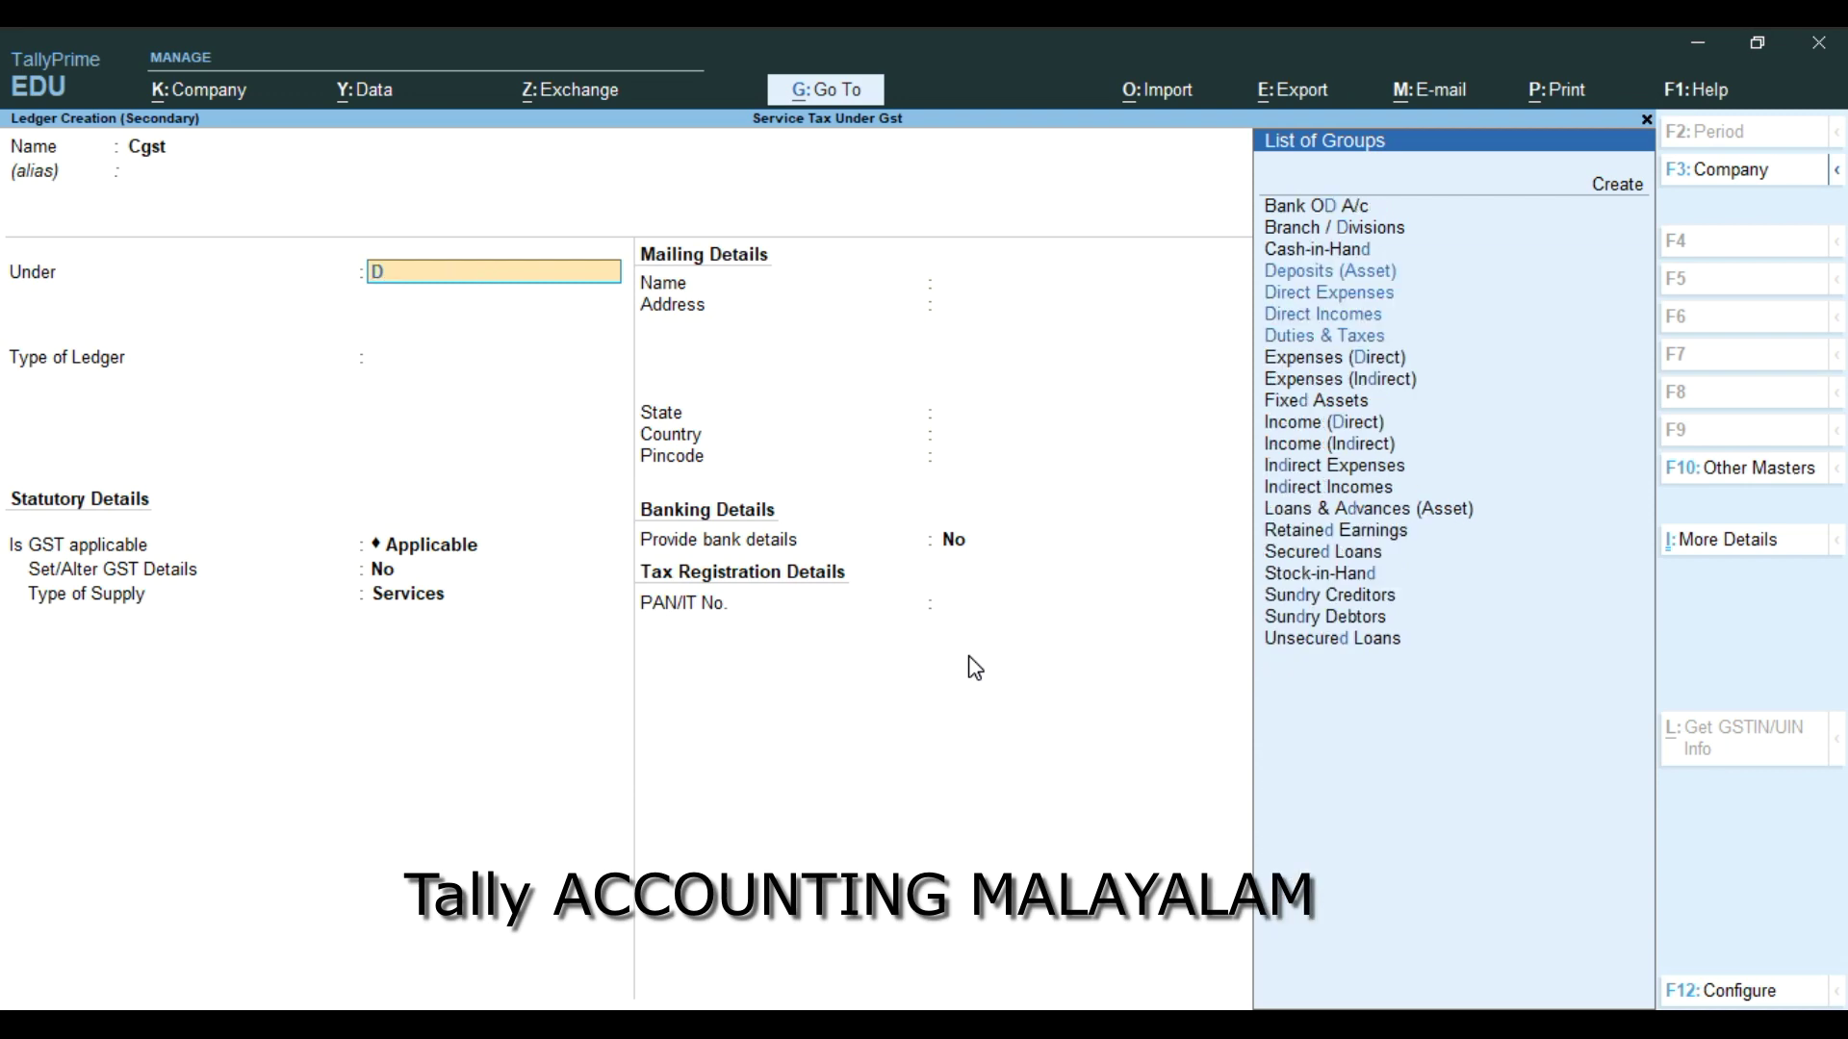
pyautogui.press('Down')
pyautogui.press('Down')
pyautogui.press('Down')
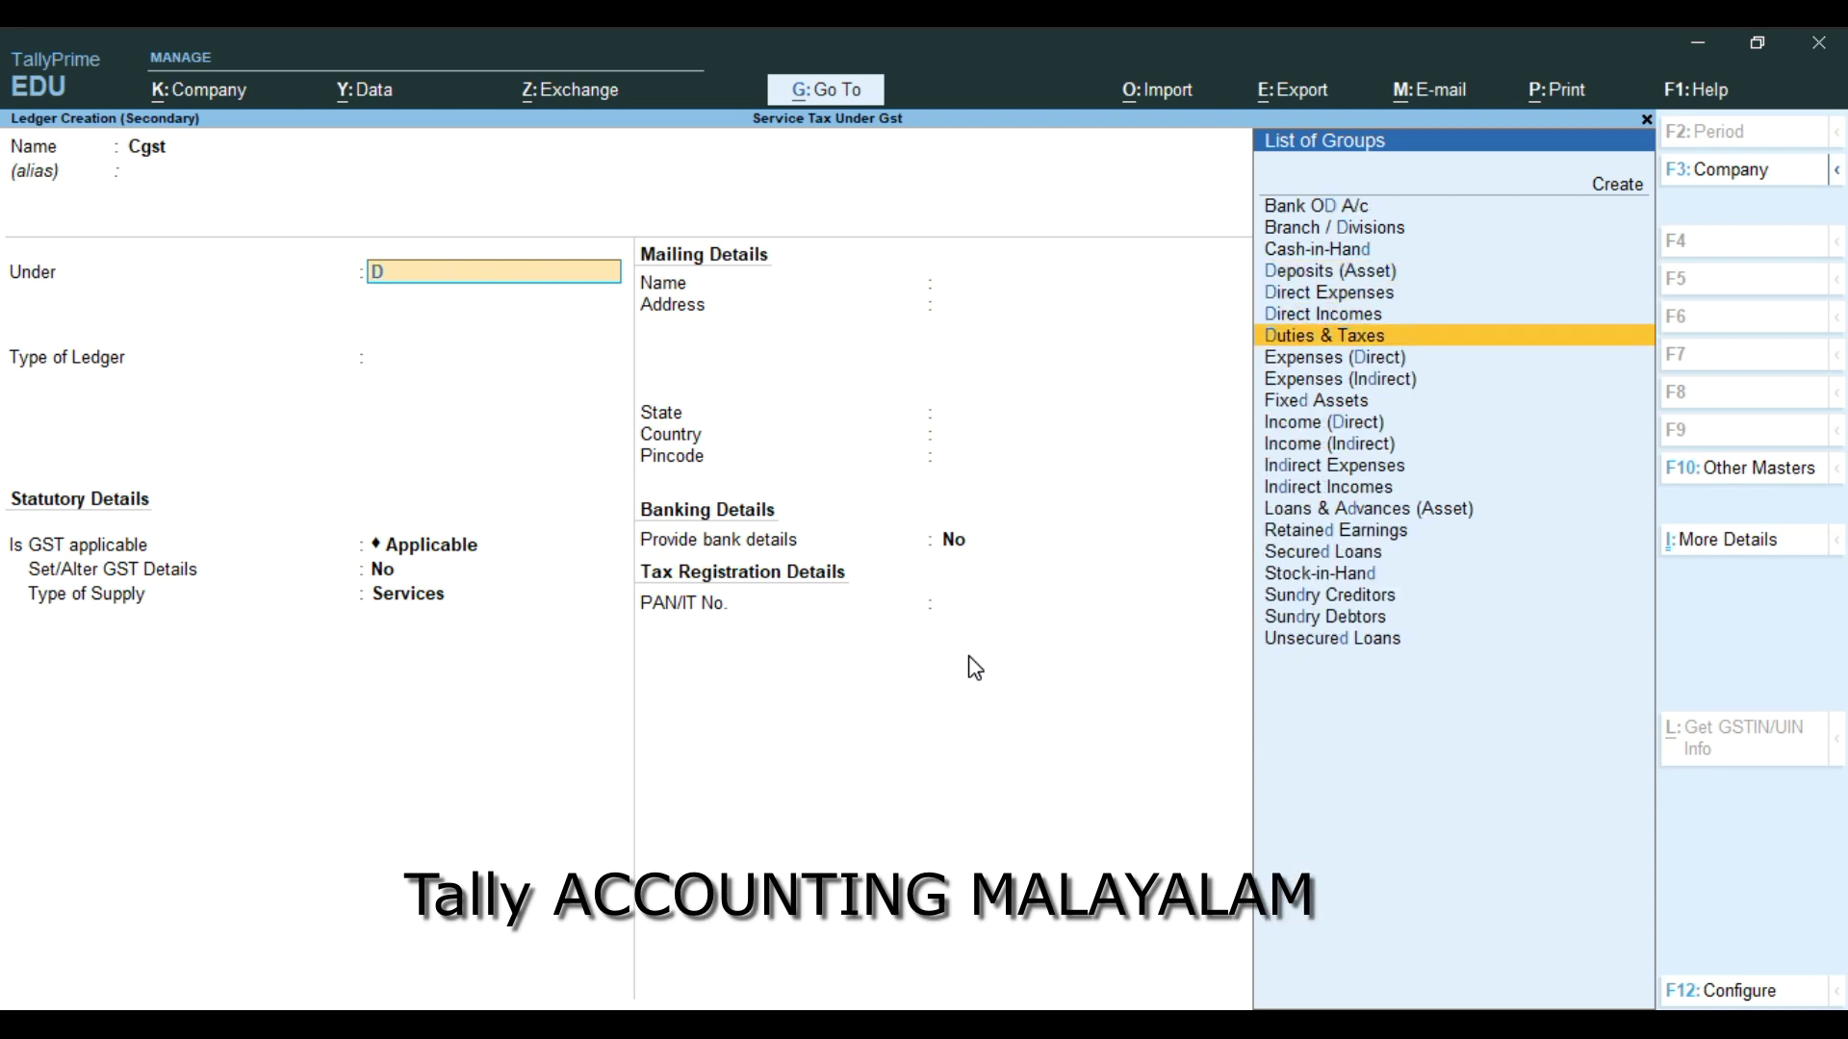
pyautogui.press('Return')
# Set the Cgst ledger's duty type to GST with Central Tax, save it, and accept its calculated amount in the voucher
pyautogui.press('Up')
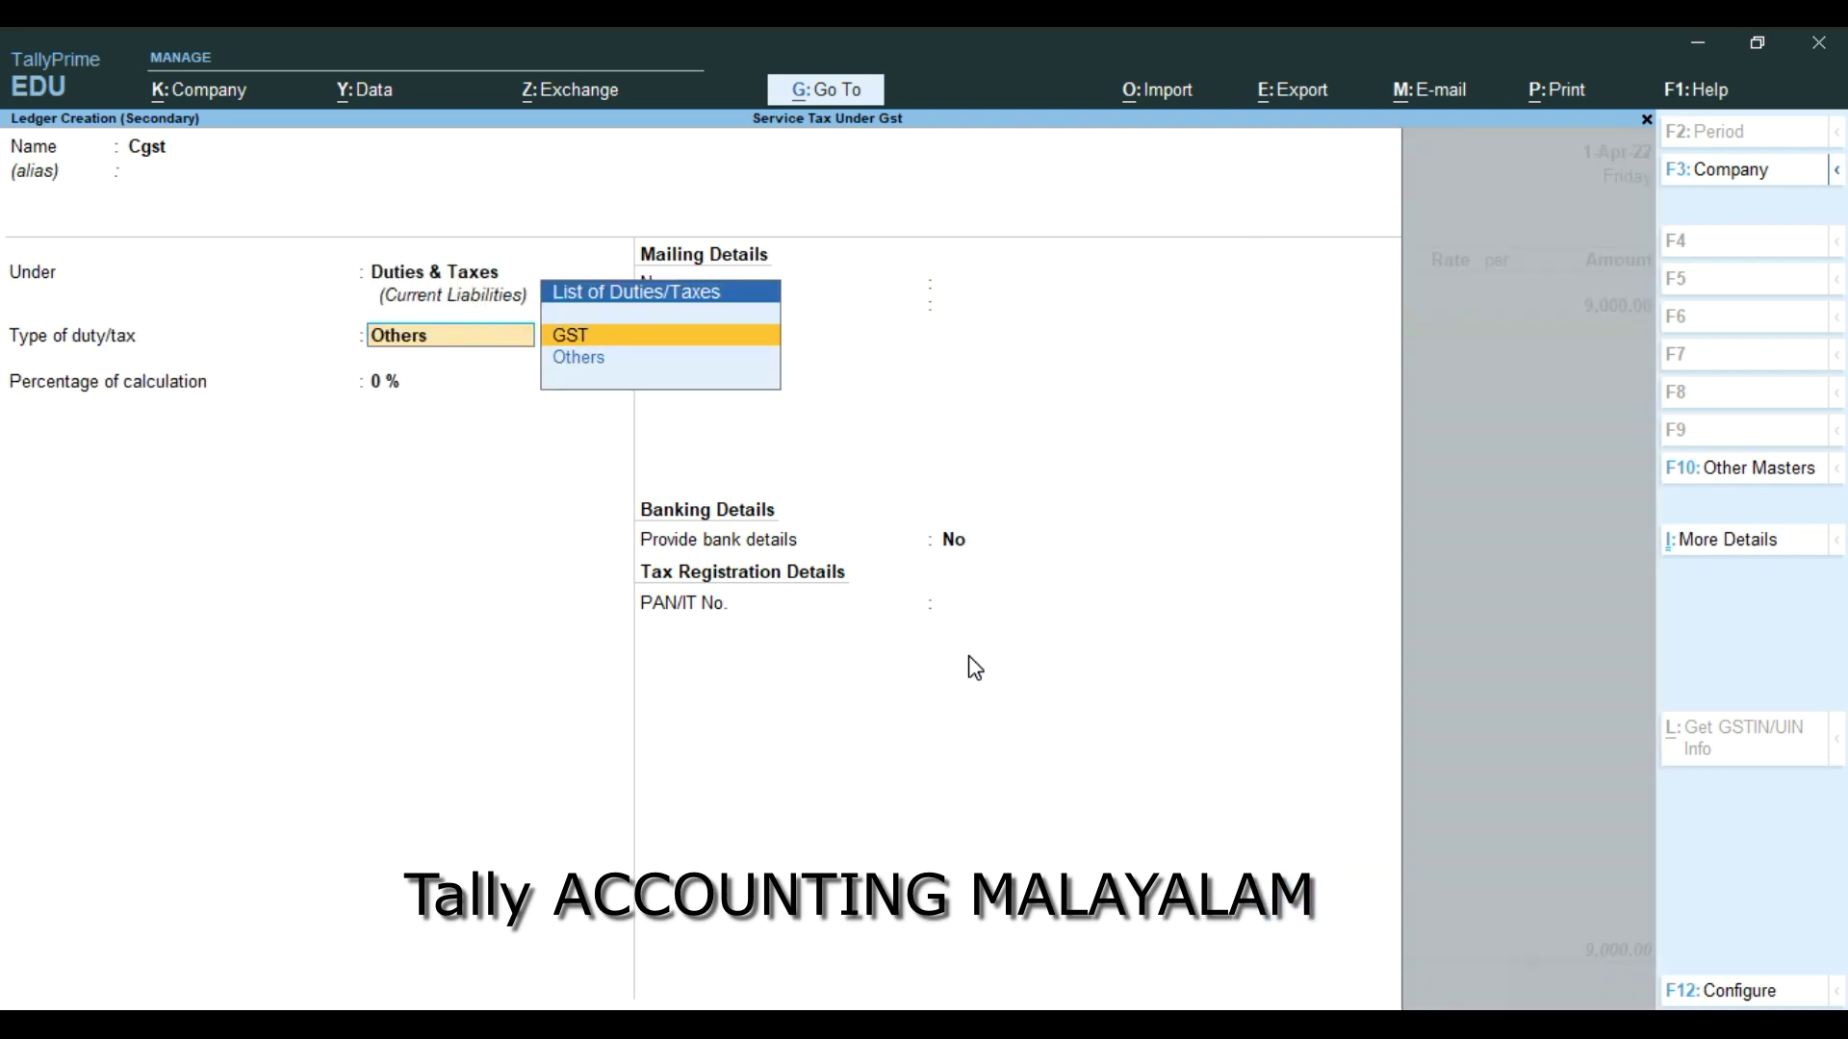
pyautogui.press('Return')
pyautogui.press('Return')
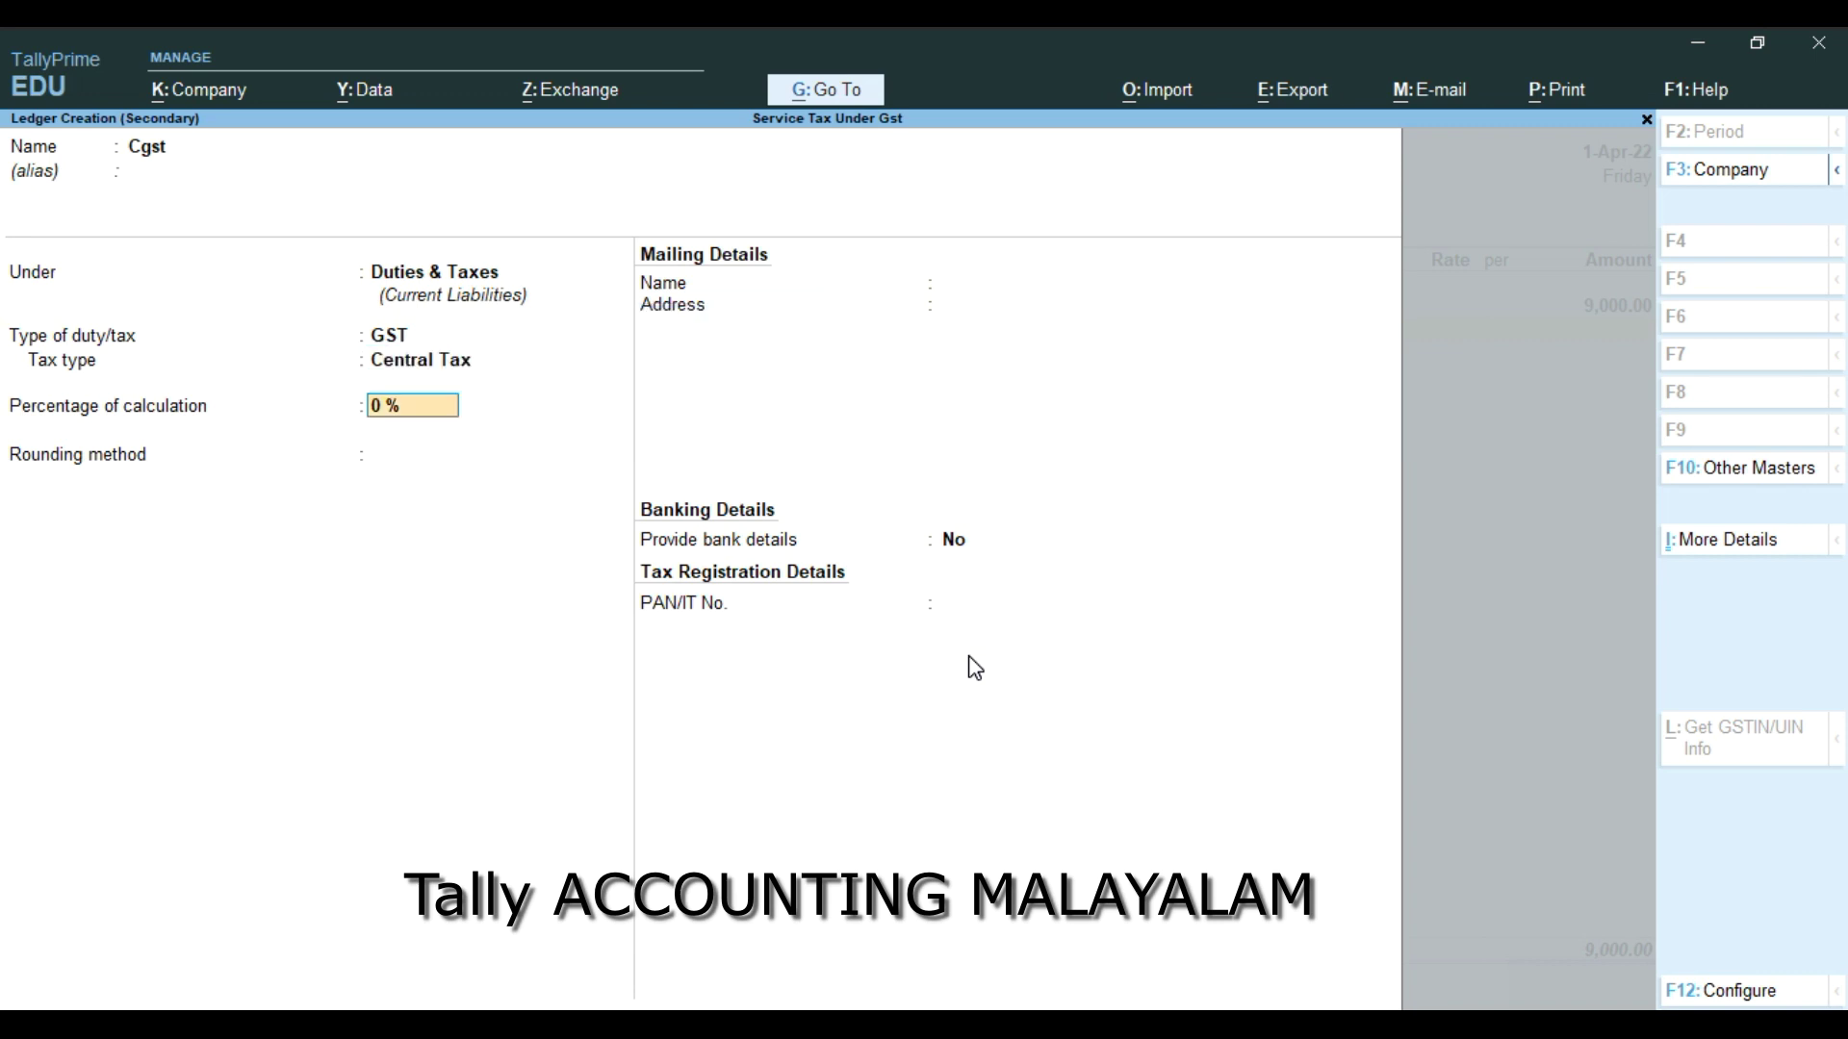
pyautogui.press('Return')
pyautogui.press('Return')
pyautogui.press('Return')
pyautogui.press('Return')
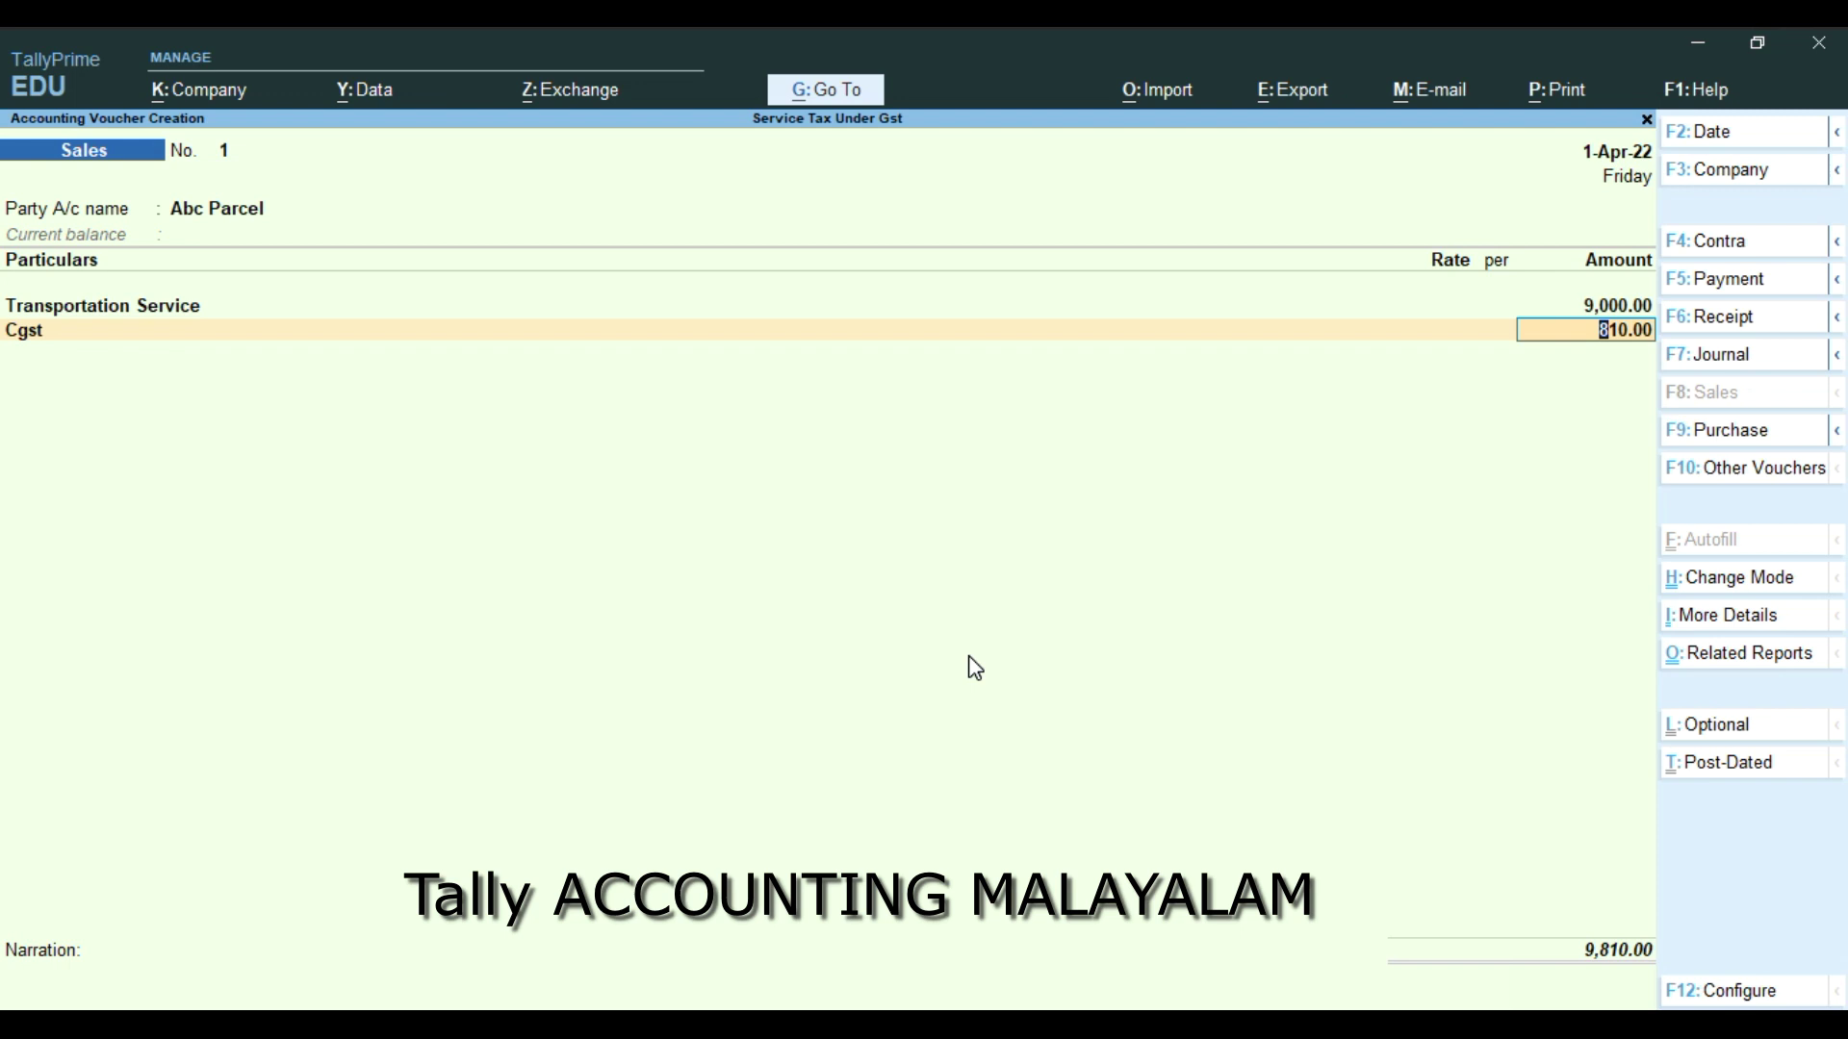
pyautogui.press('Return')
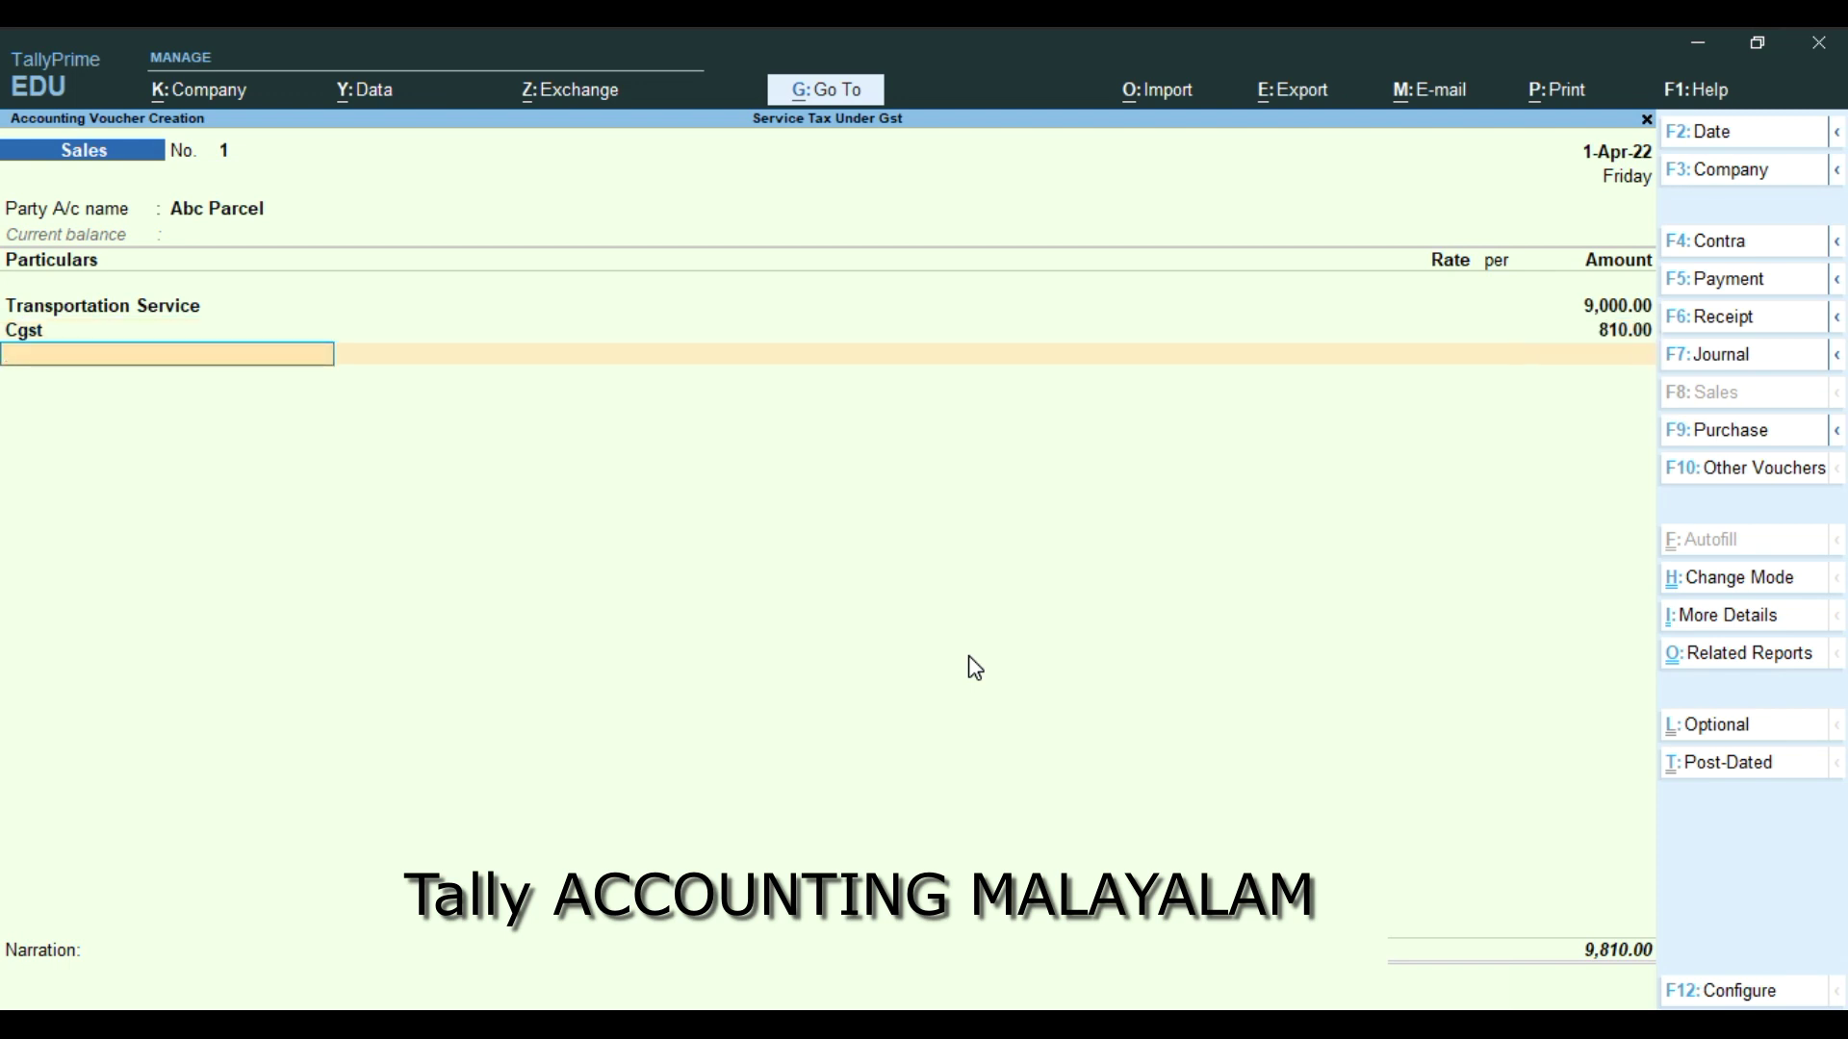
# Create a ledger named Sgst under Duties & Taxes from the next particulars line
pyautogui.hotkey('alt', 'c')
pyautogui.write('Sgs')
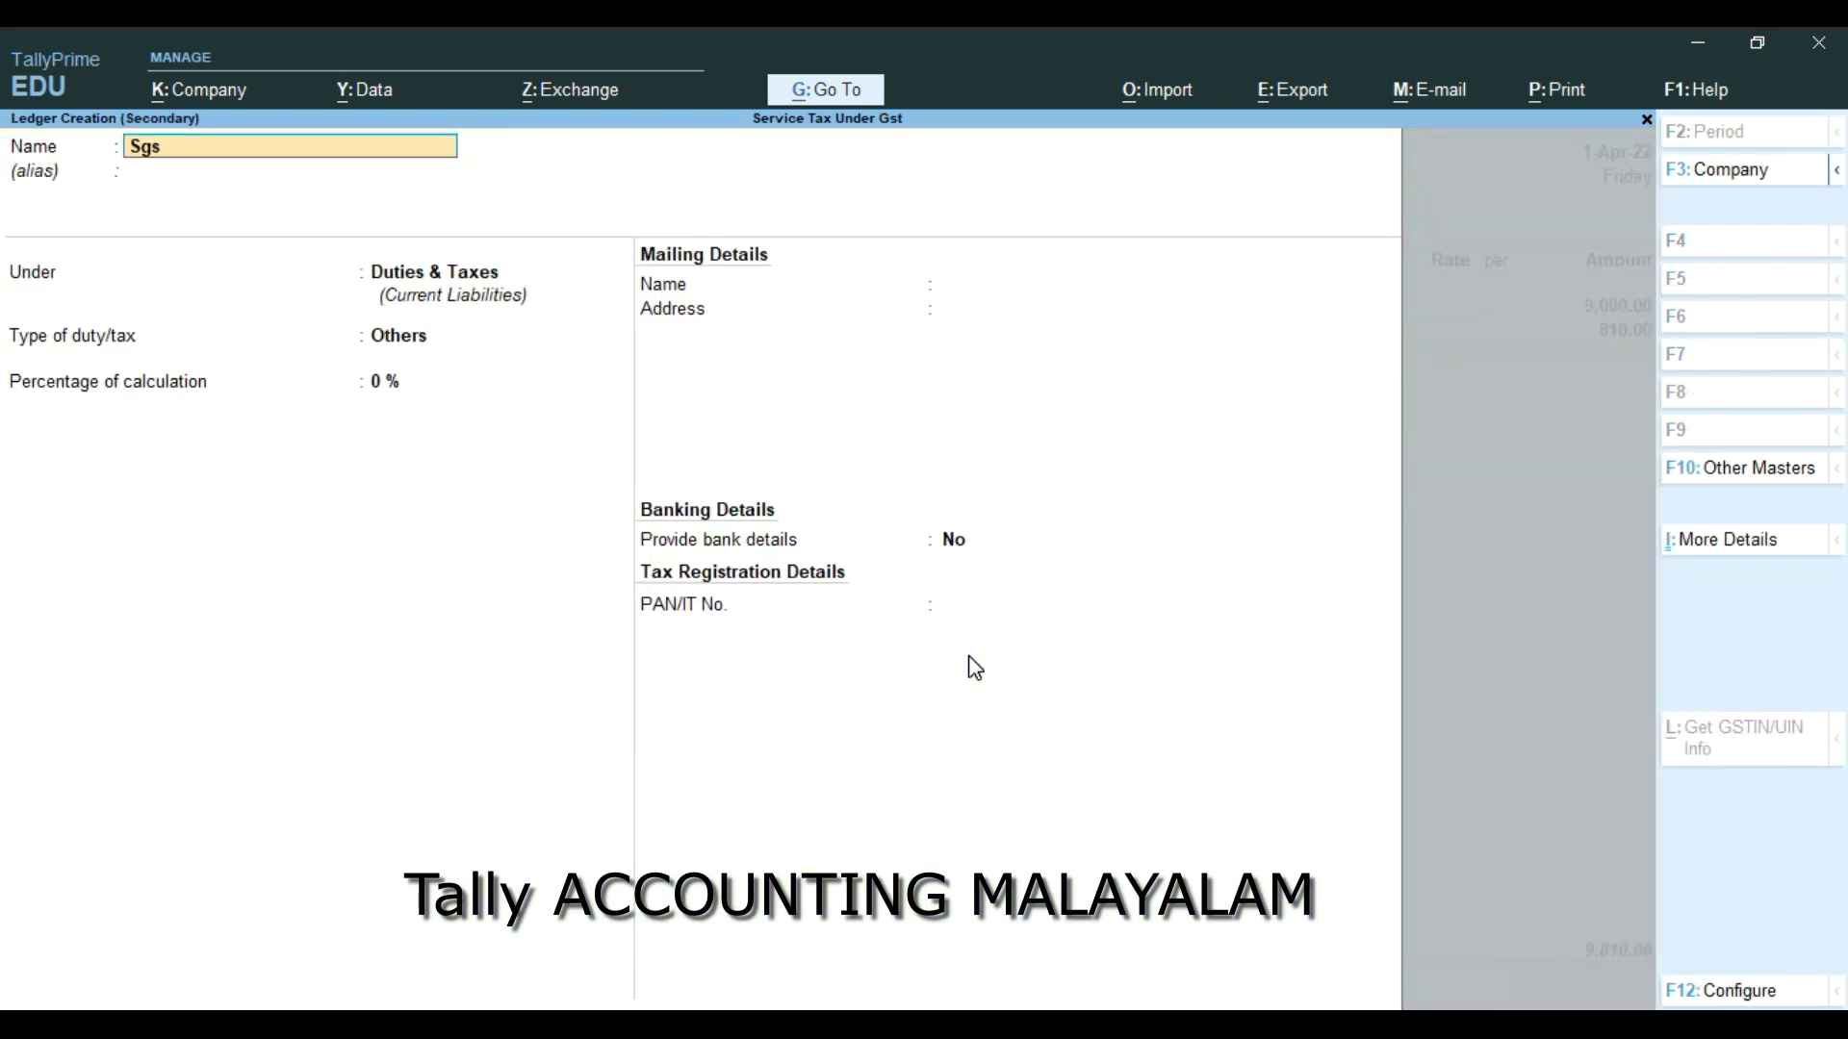
pyautogui.press('Return')
pyautogui.press('Return')
pyautogui.press('Return')
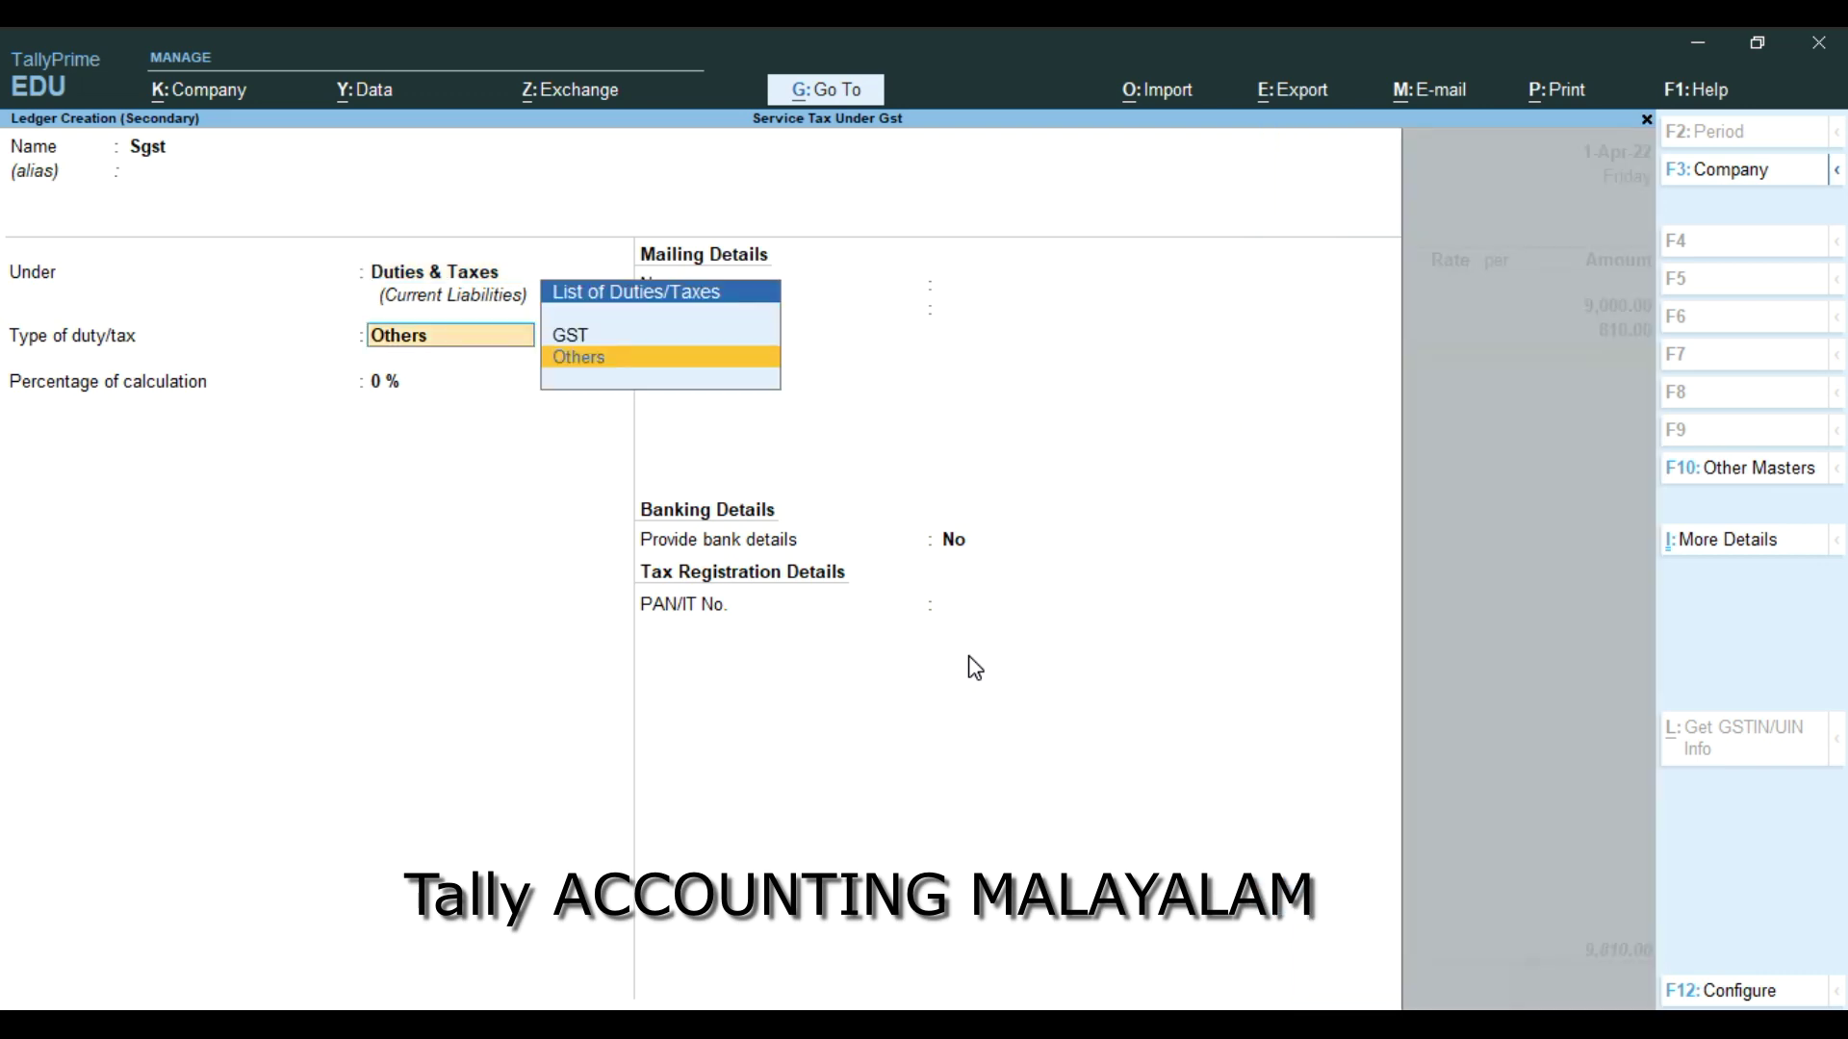
# Set the Sgst ledger's duty type to GST with State Tax, save it, and accept its calculated amount in the voucher
pyautogui.press('Up')
pyautogui.press('Return')
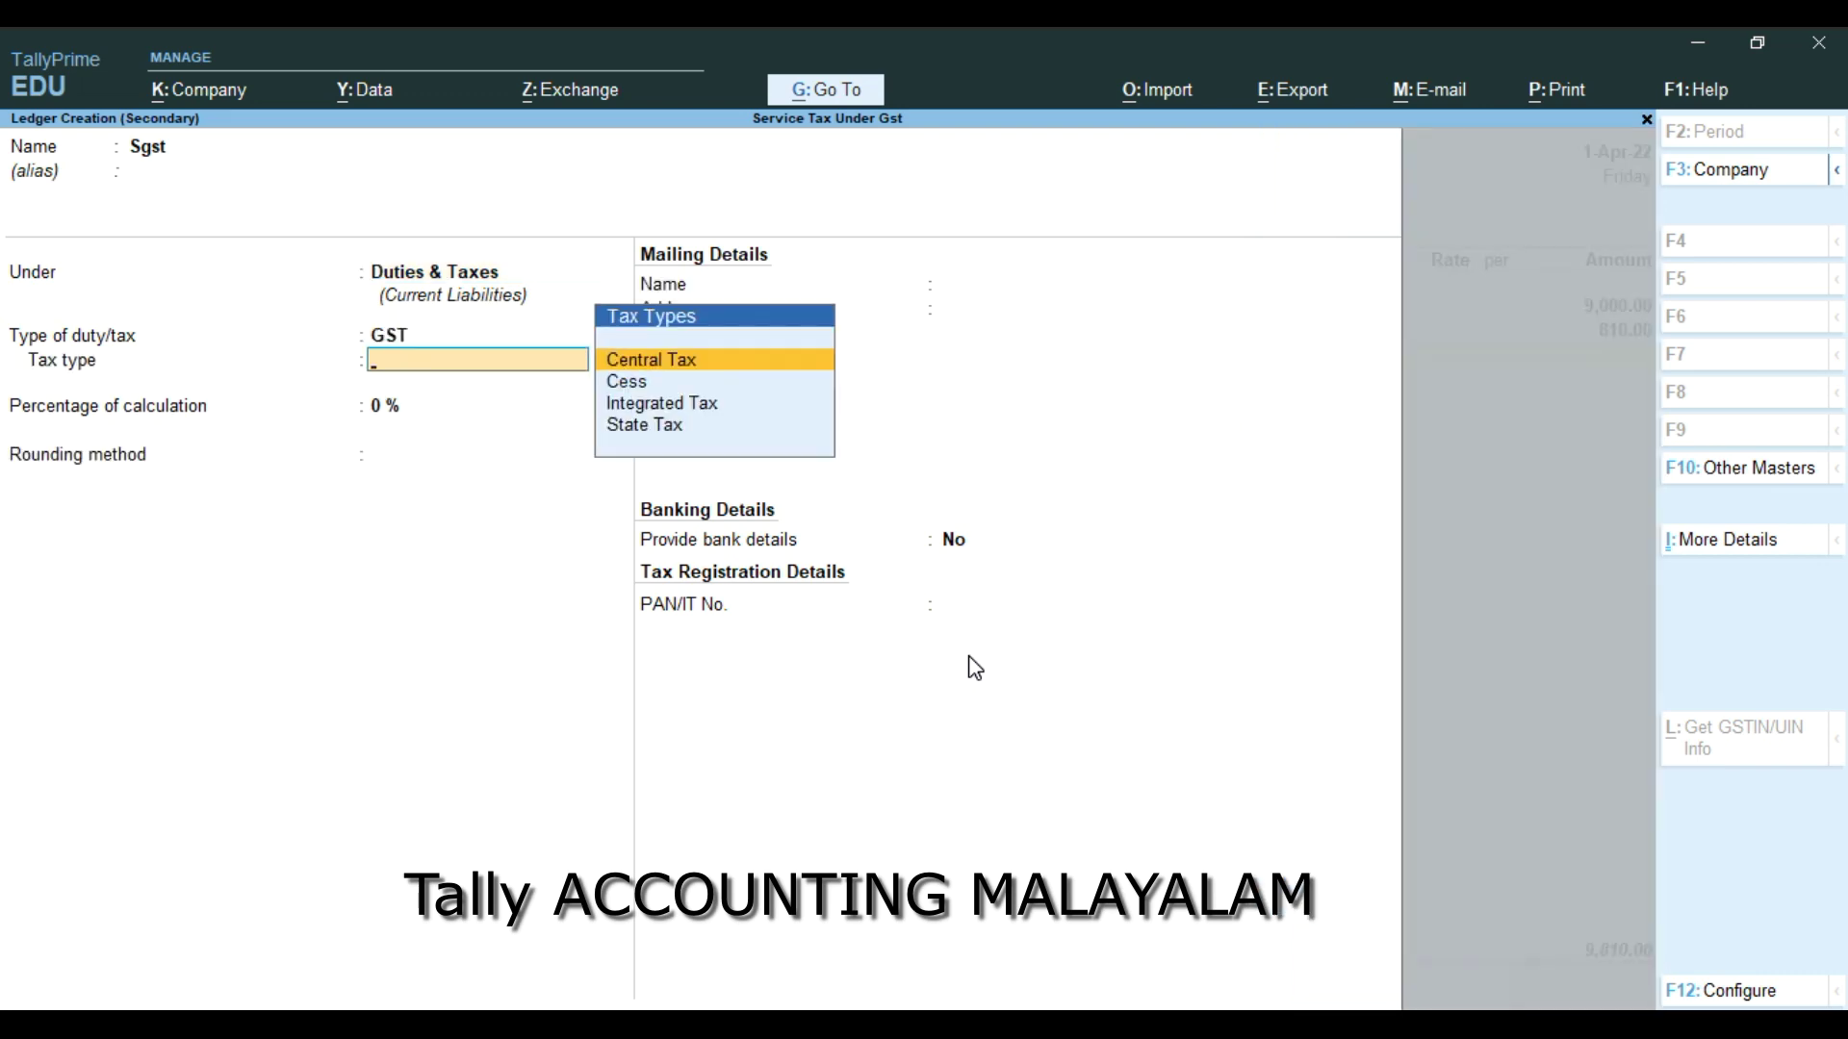
pyautogui.press('Down')
pyautogui.press('Down')
pyautogui.press('Down')
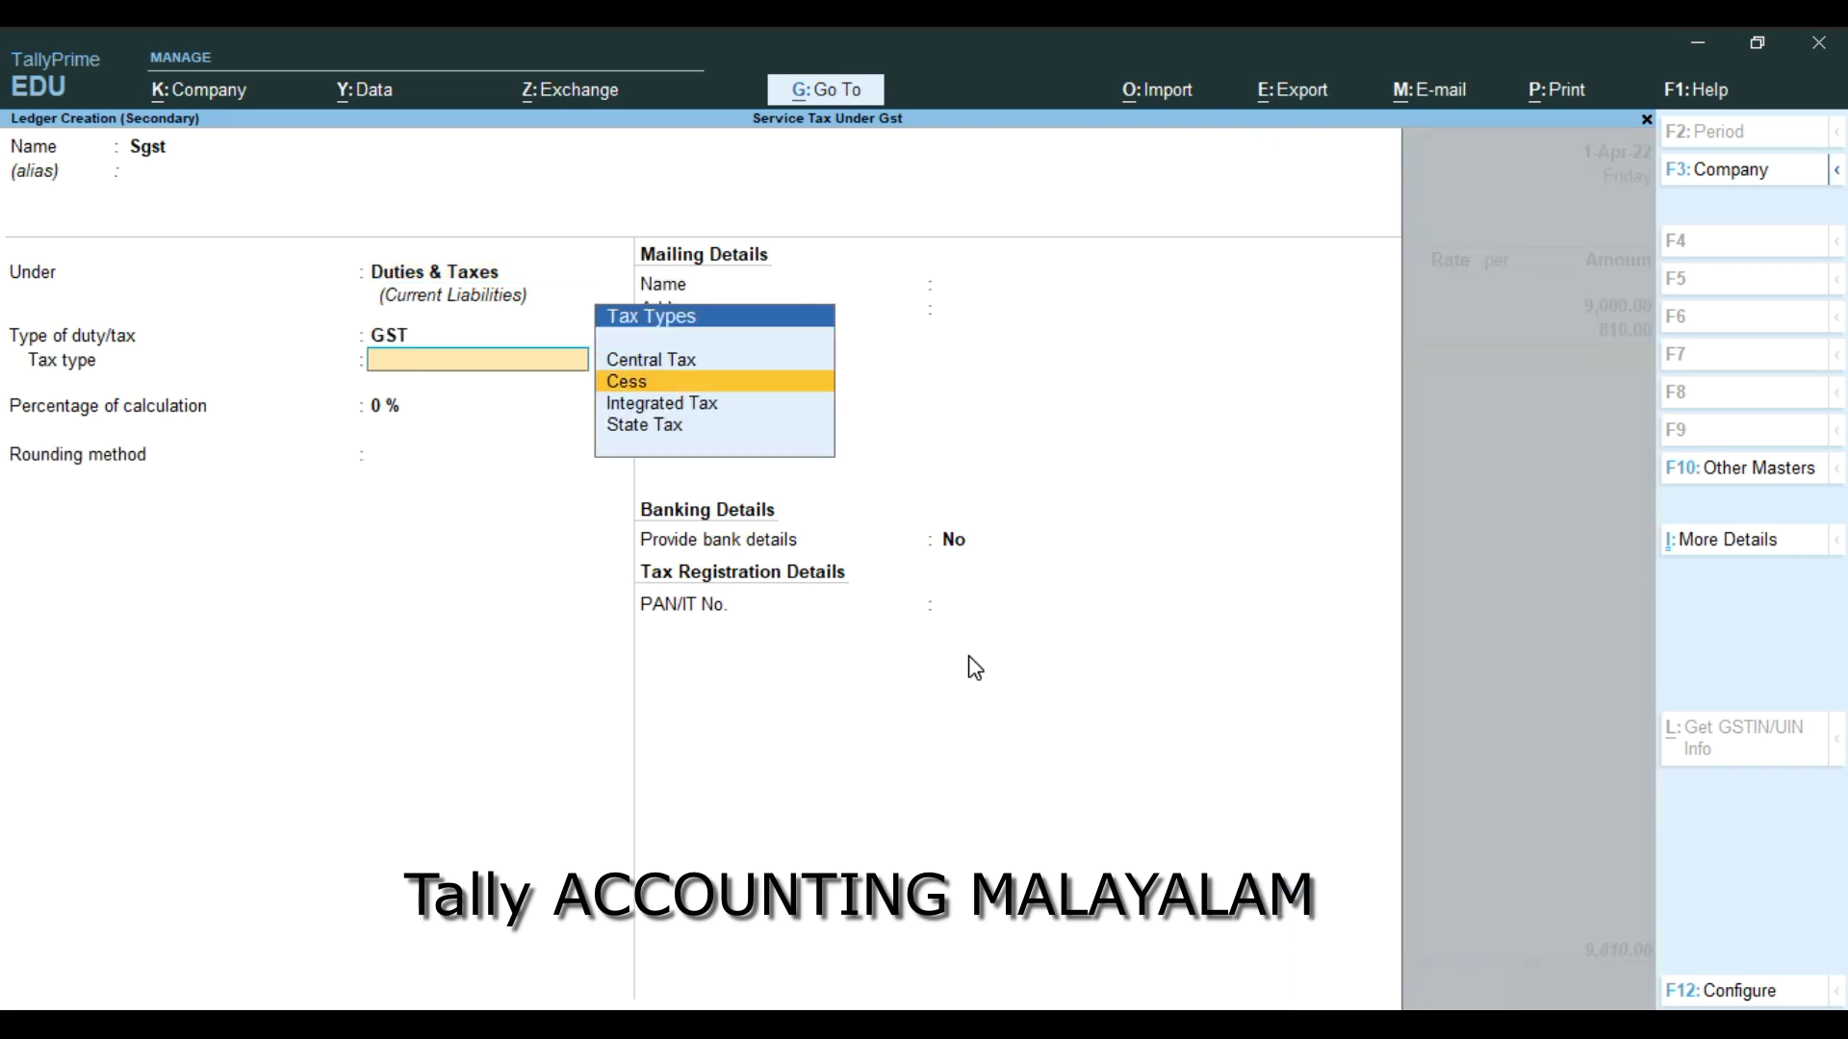
pyautogui.press('Return')
pyautogui.press('Return')
pyautogui.press('Return')
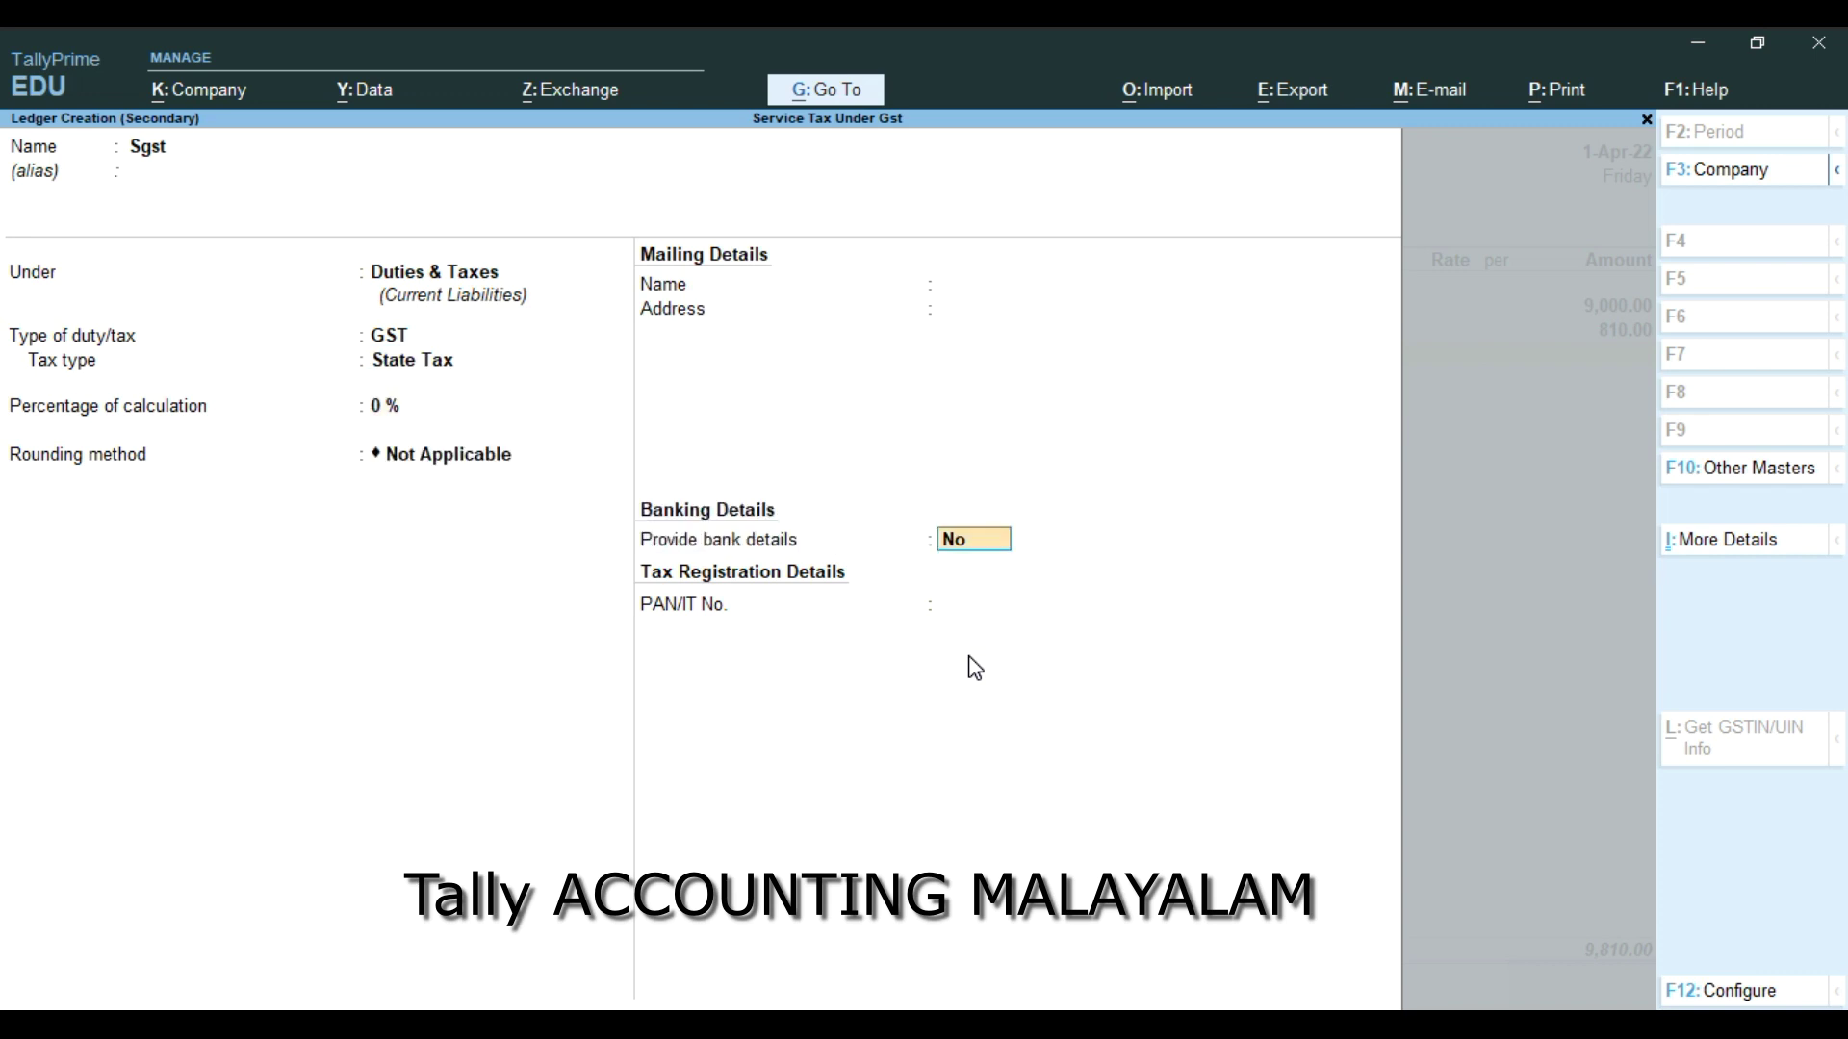
pyautogui.press('Return')
pyautogui.press('Return')
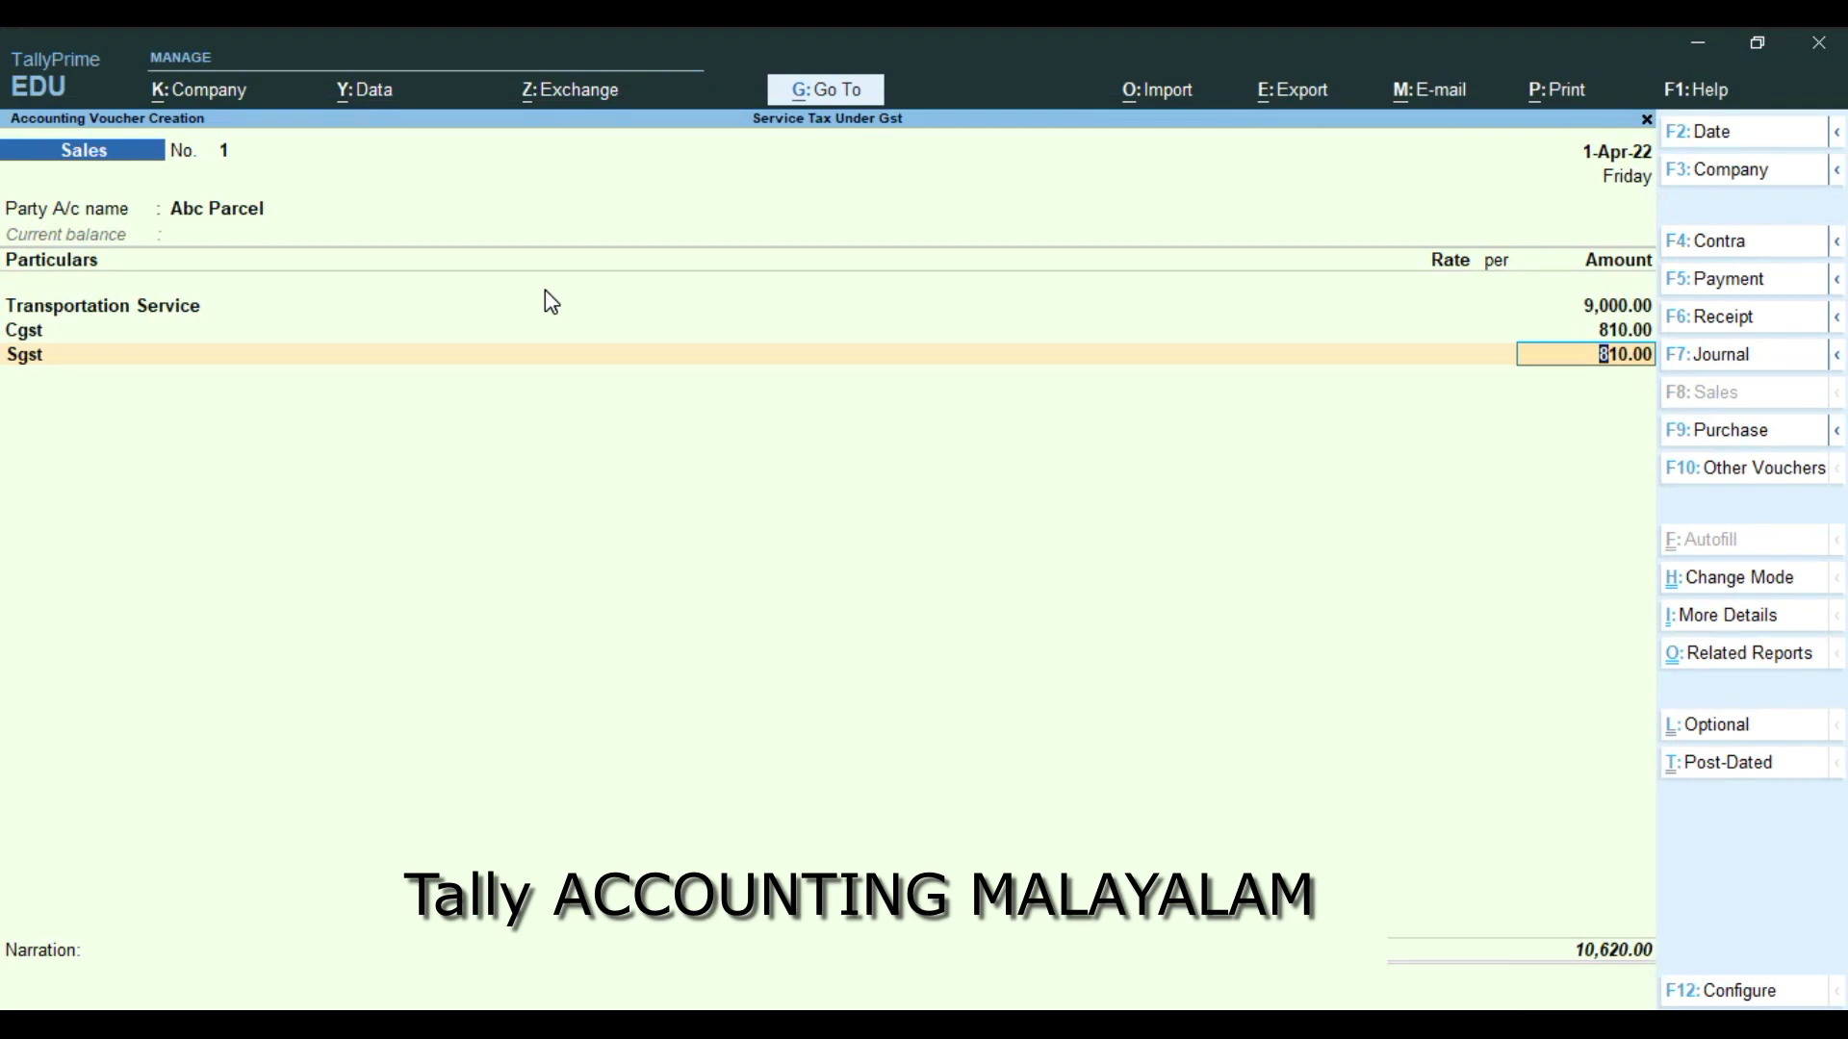
pyautogui.press('Return')
# Finish the particulars and accept Abc Parcel's bill-wise details as New Ref 1 for 10,620.00 Dr
pyautogui.press('Return')
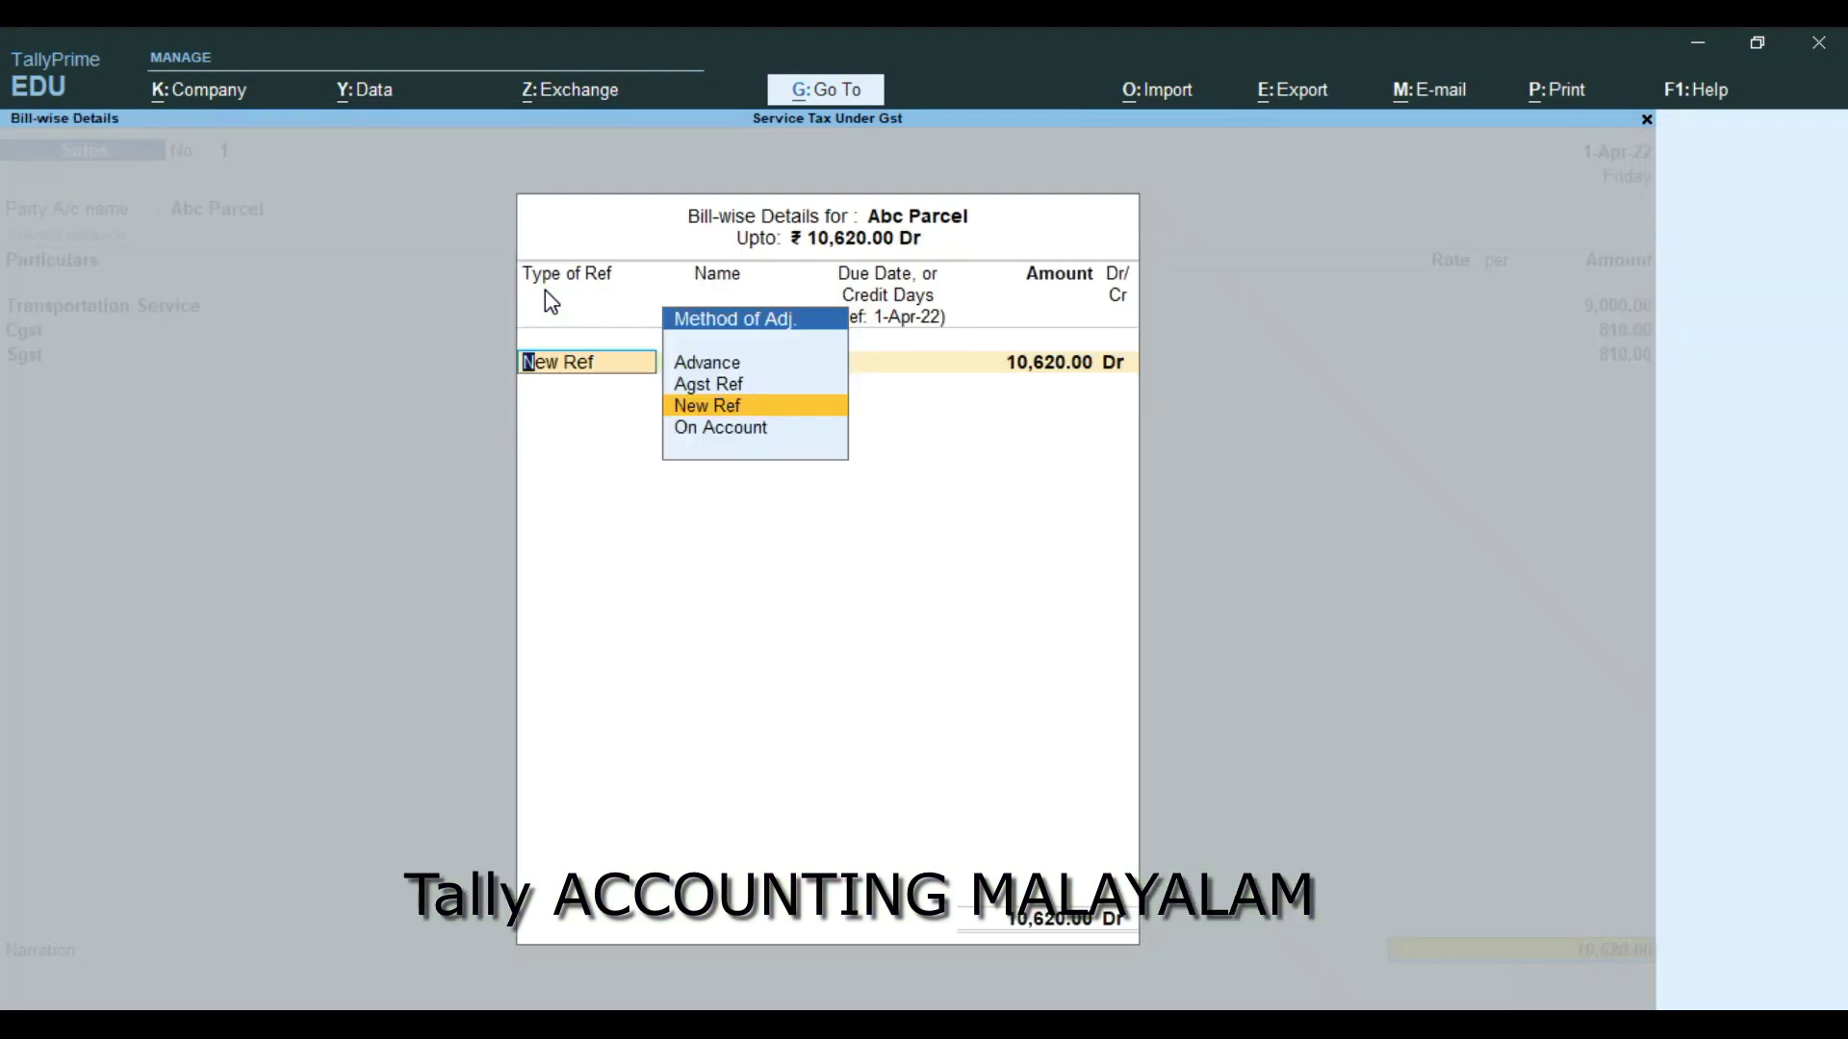
pyautogui.press('Return')
pyautogui.press('Return')
pyautogui.press('Return')
pyautogui.press('Return')
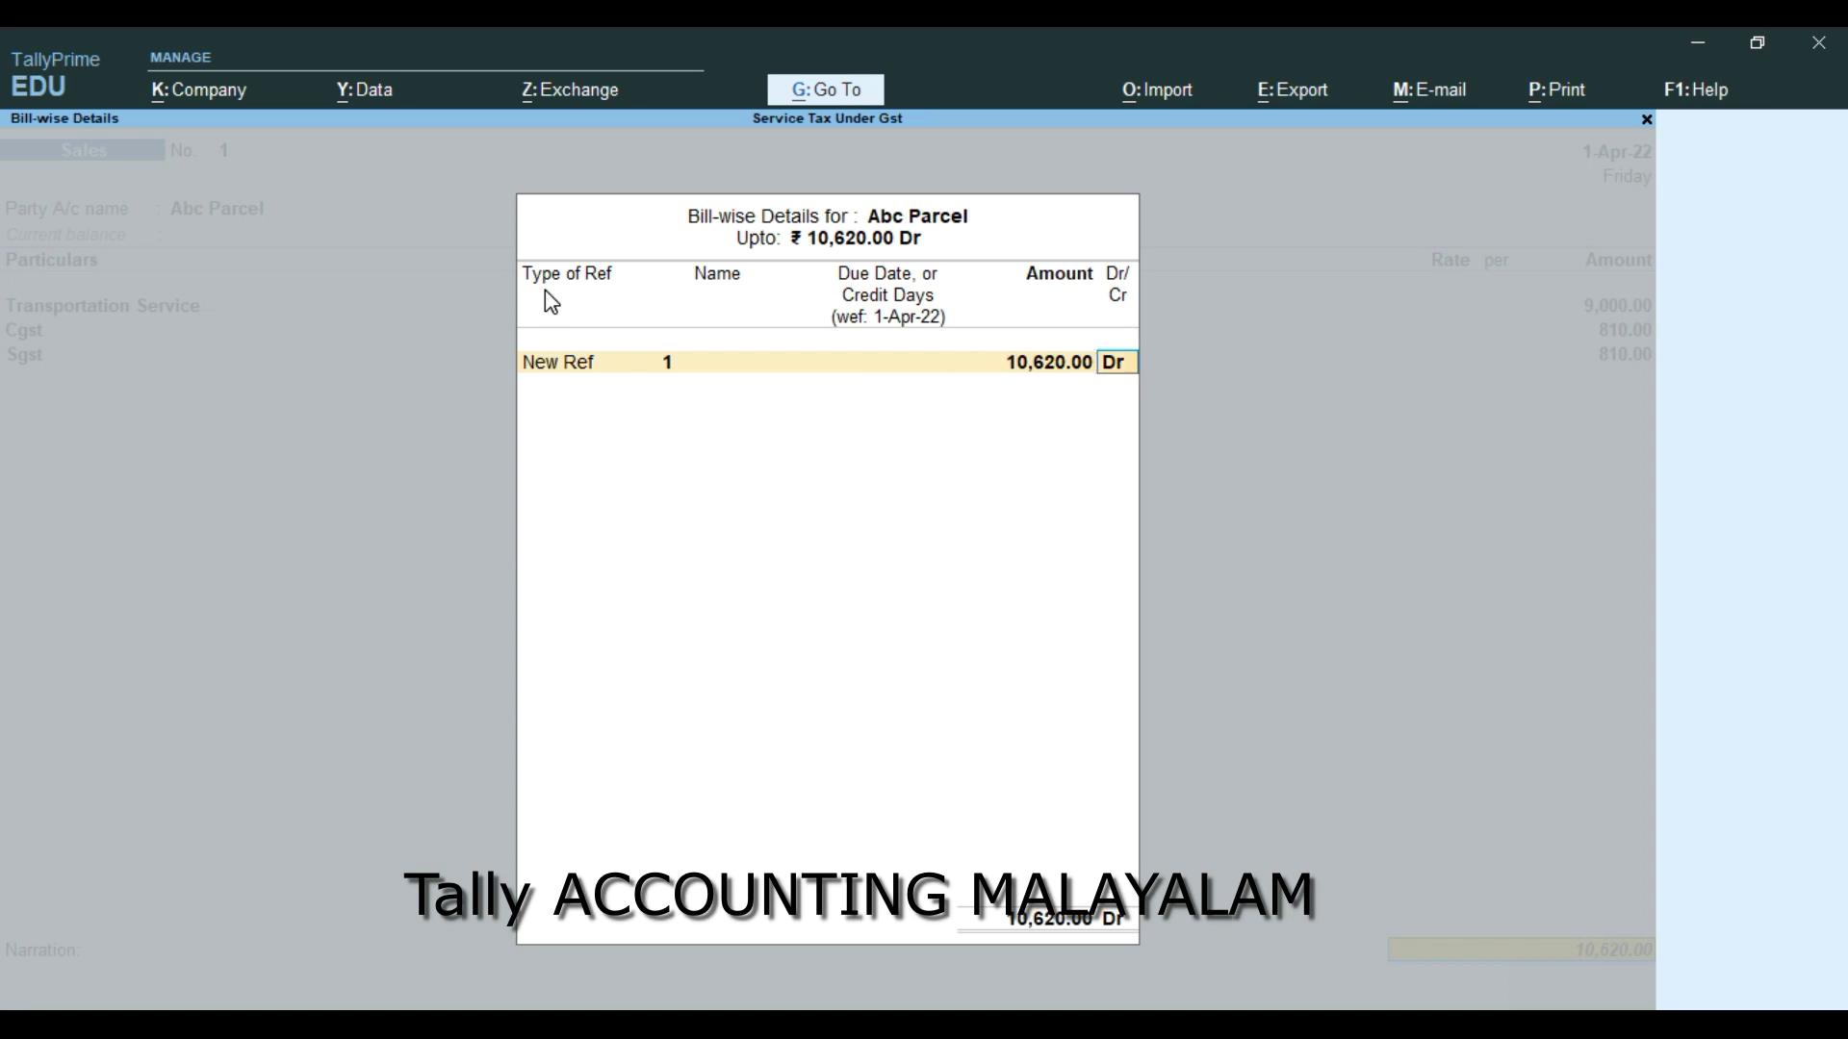
pyautogui.press('Return')
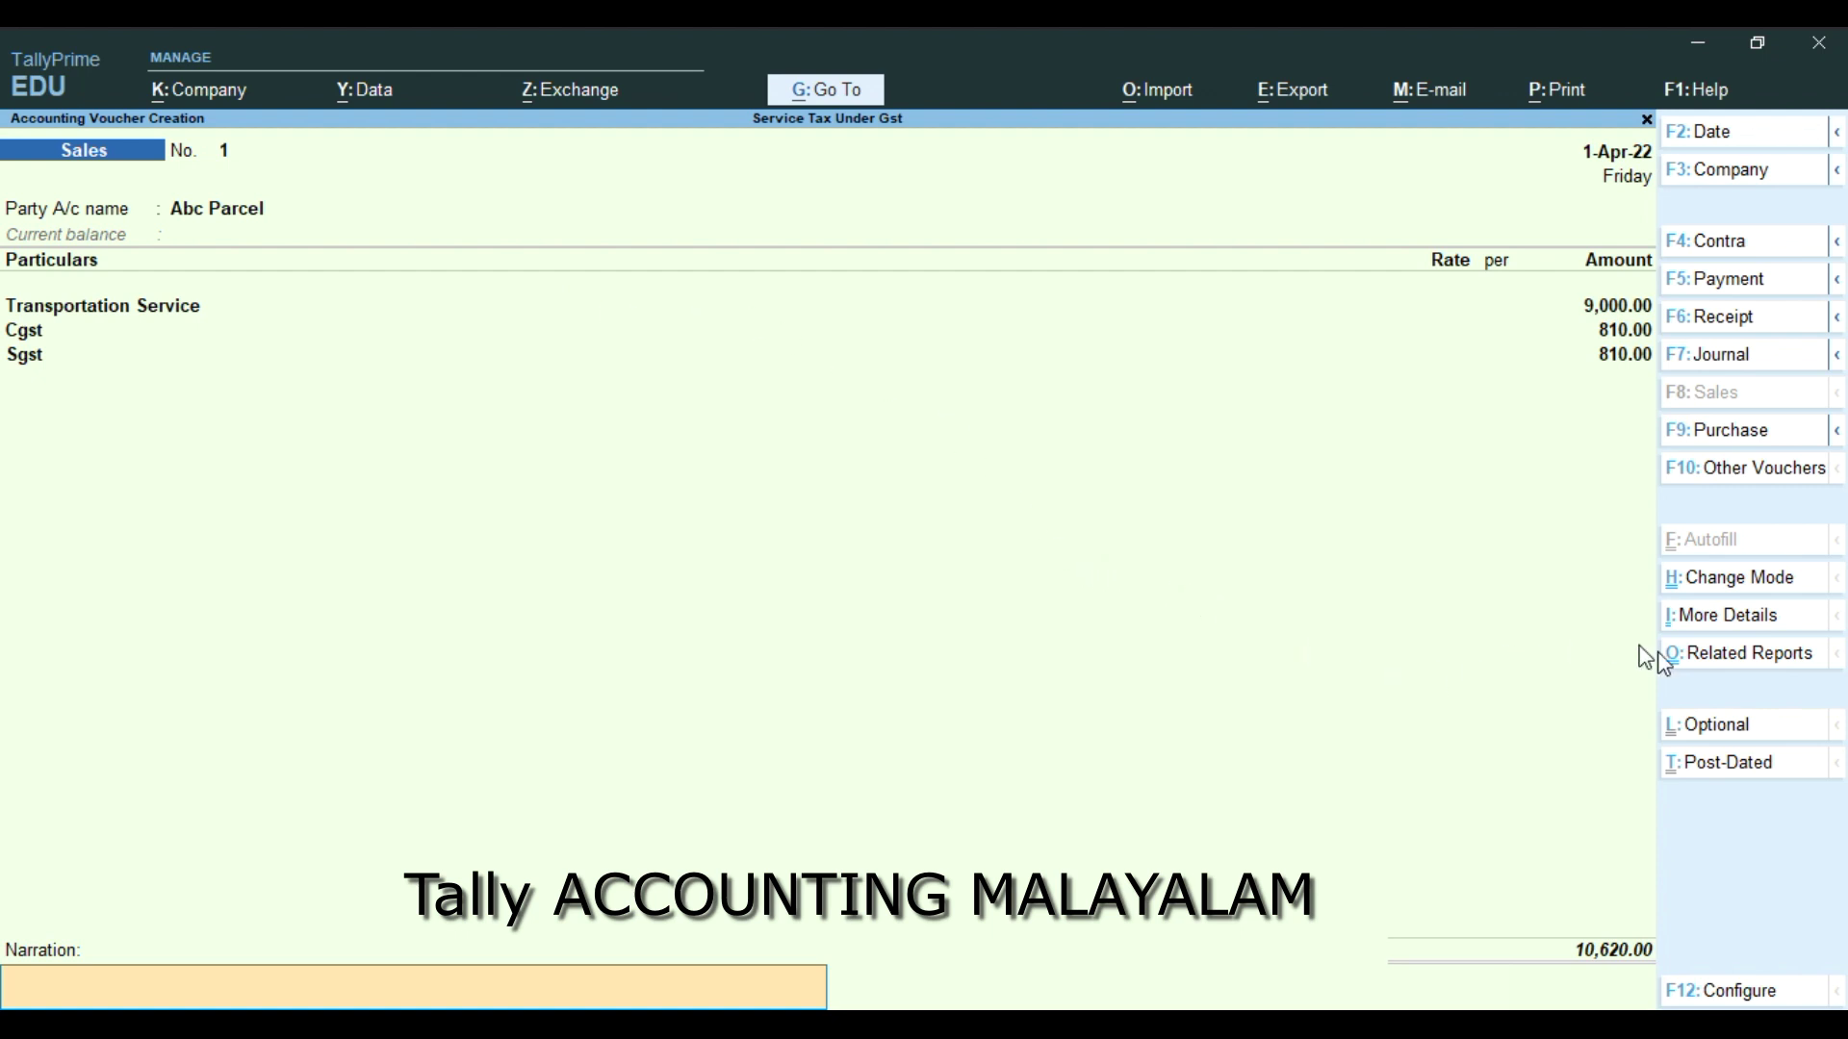
# Review the voucher's GST - Tax Analysis from its related reports, and return to the voucher
pyautogui.click(1726, 668)
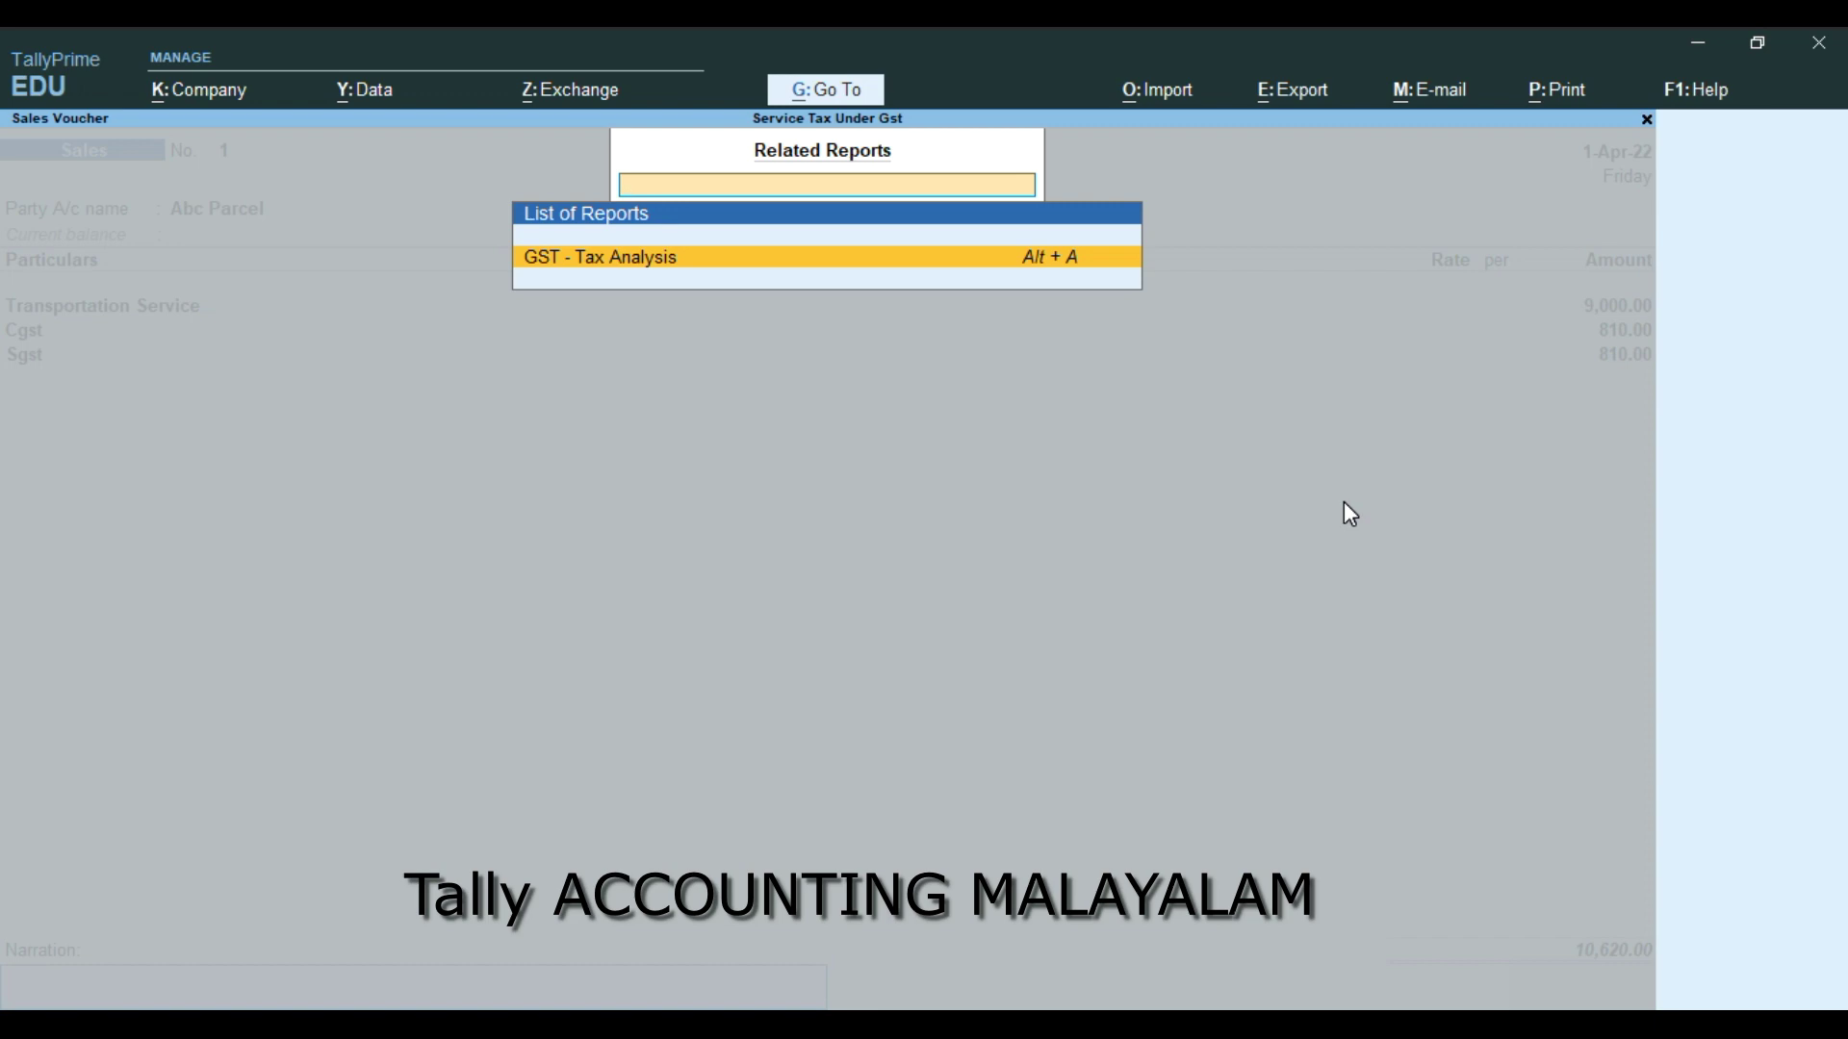
pyautogui.press('Return')
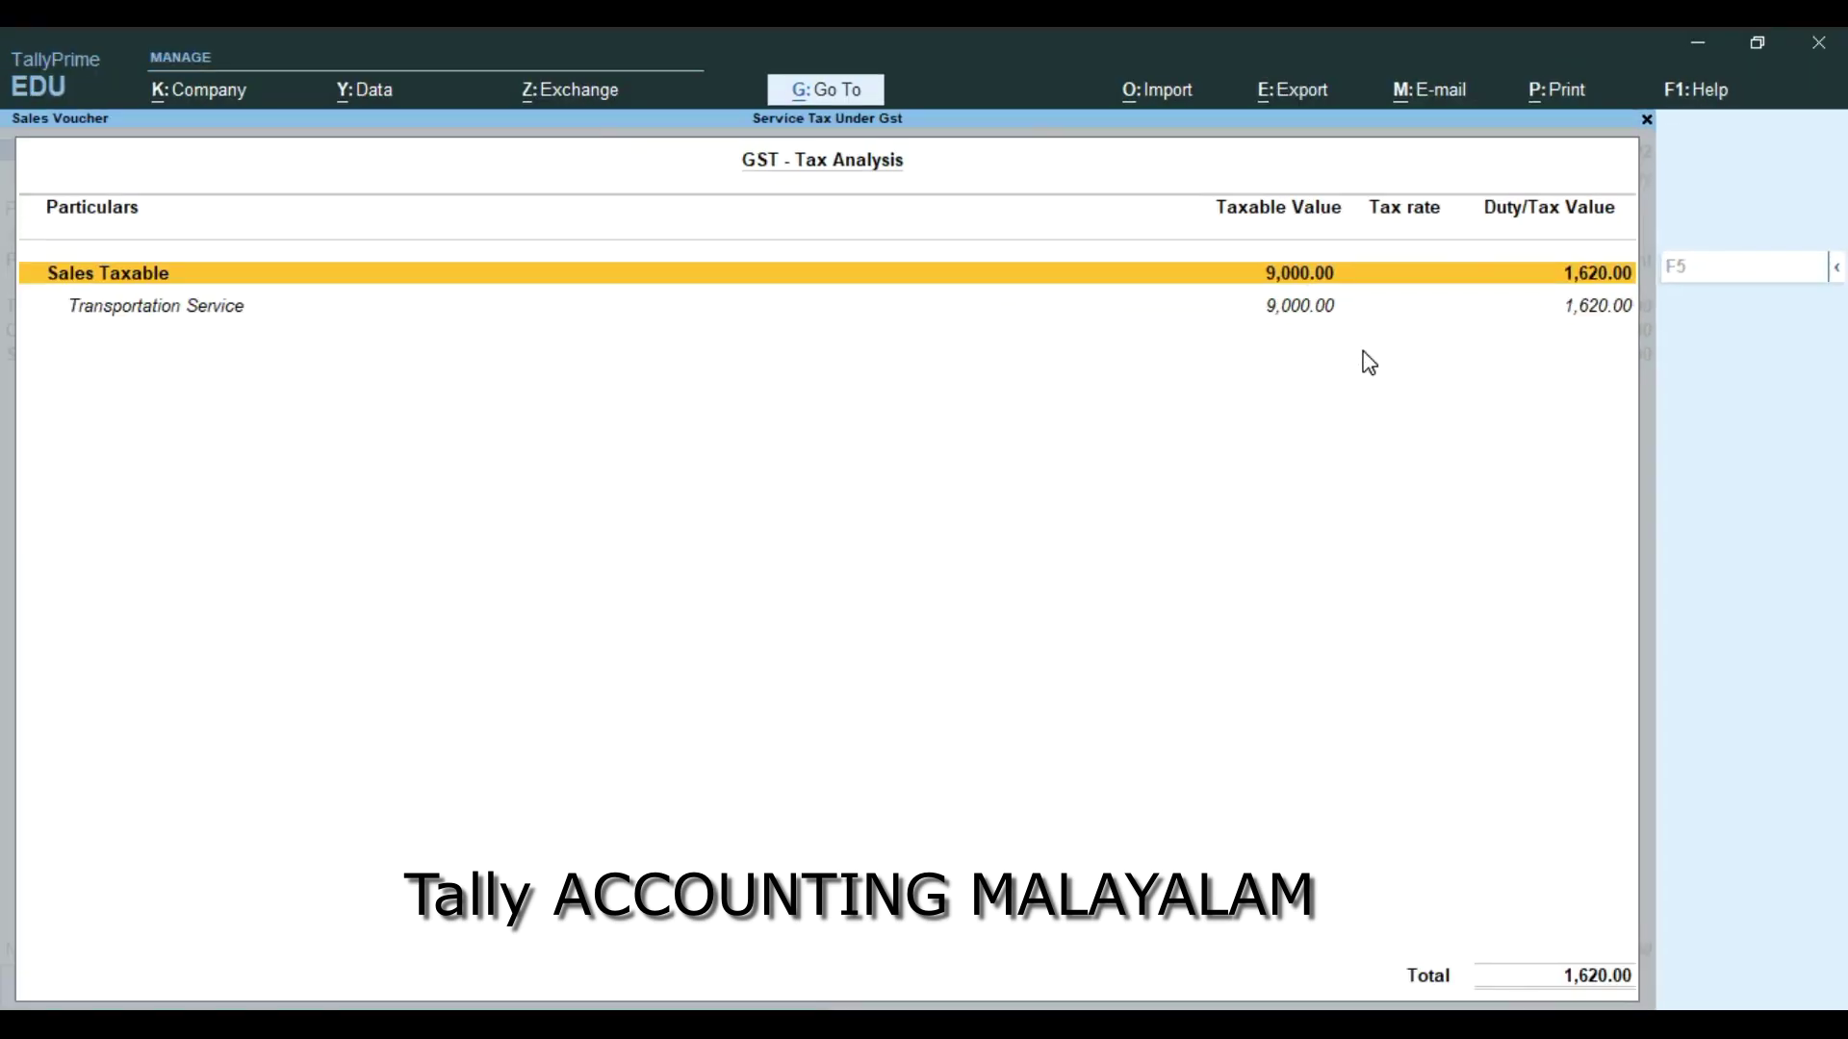
pyautogui.press('Escape')
# Leave the narration blank and accept the Abc Parcel sales voucher
pyautogui.press('Return')
pyautogui.press('Return')
pyautogui.press('Return')
pyautogui.press('Return')
pyautogui.press('Return')
pyautogui.press('Return')
pyautogui.press('Return')
pyautogui.press('Return')
pyautogui.press('Return')
pyautogui.press('Return')
pyautogui.press('Return')
pyautogui.press('Return')
pyautogui.press('Return')
pyautogui.press('Return')
pyautogui.press('Return')
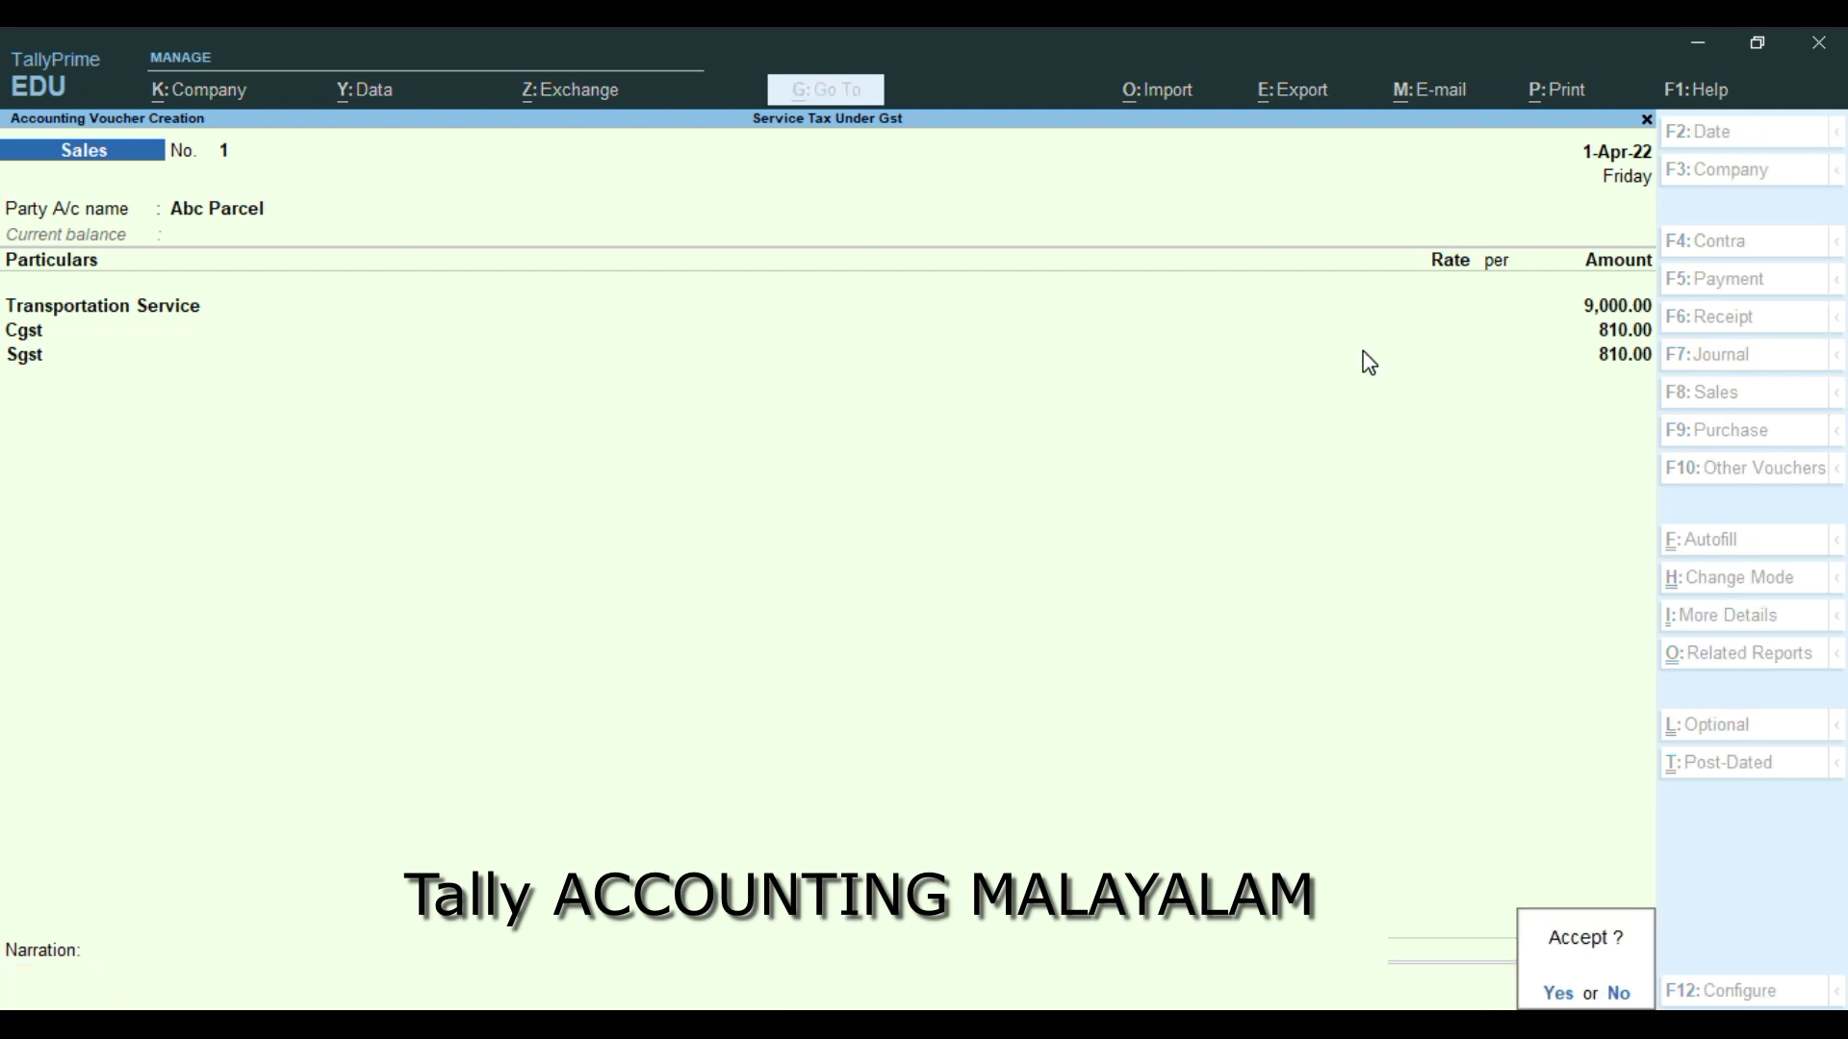
pyautogui.press('Return')
pyautogui.press('Return')
pyautogui.press('Return')
pyautogui.press('Return')
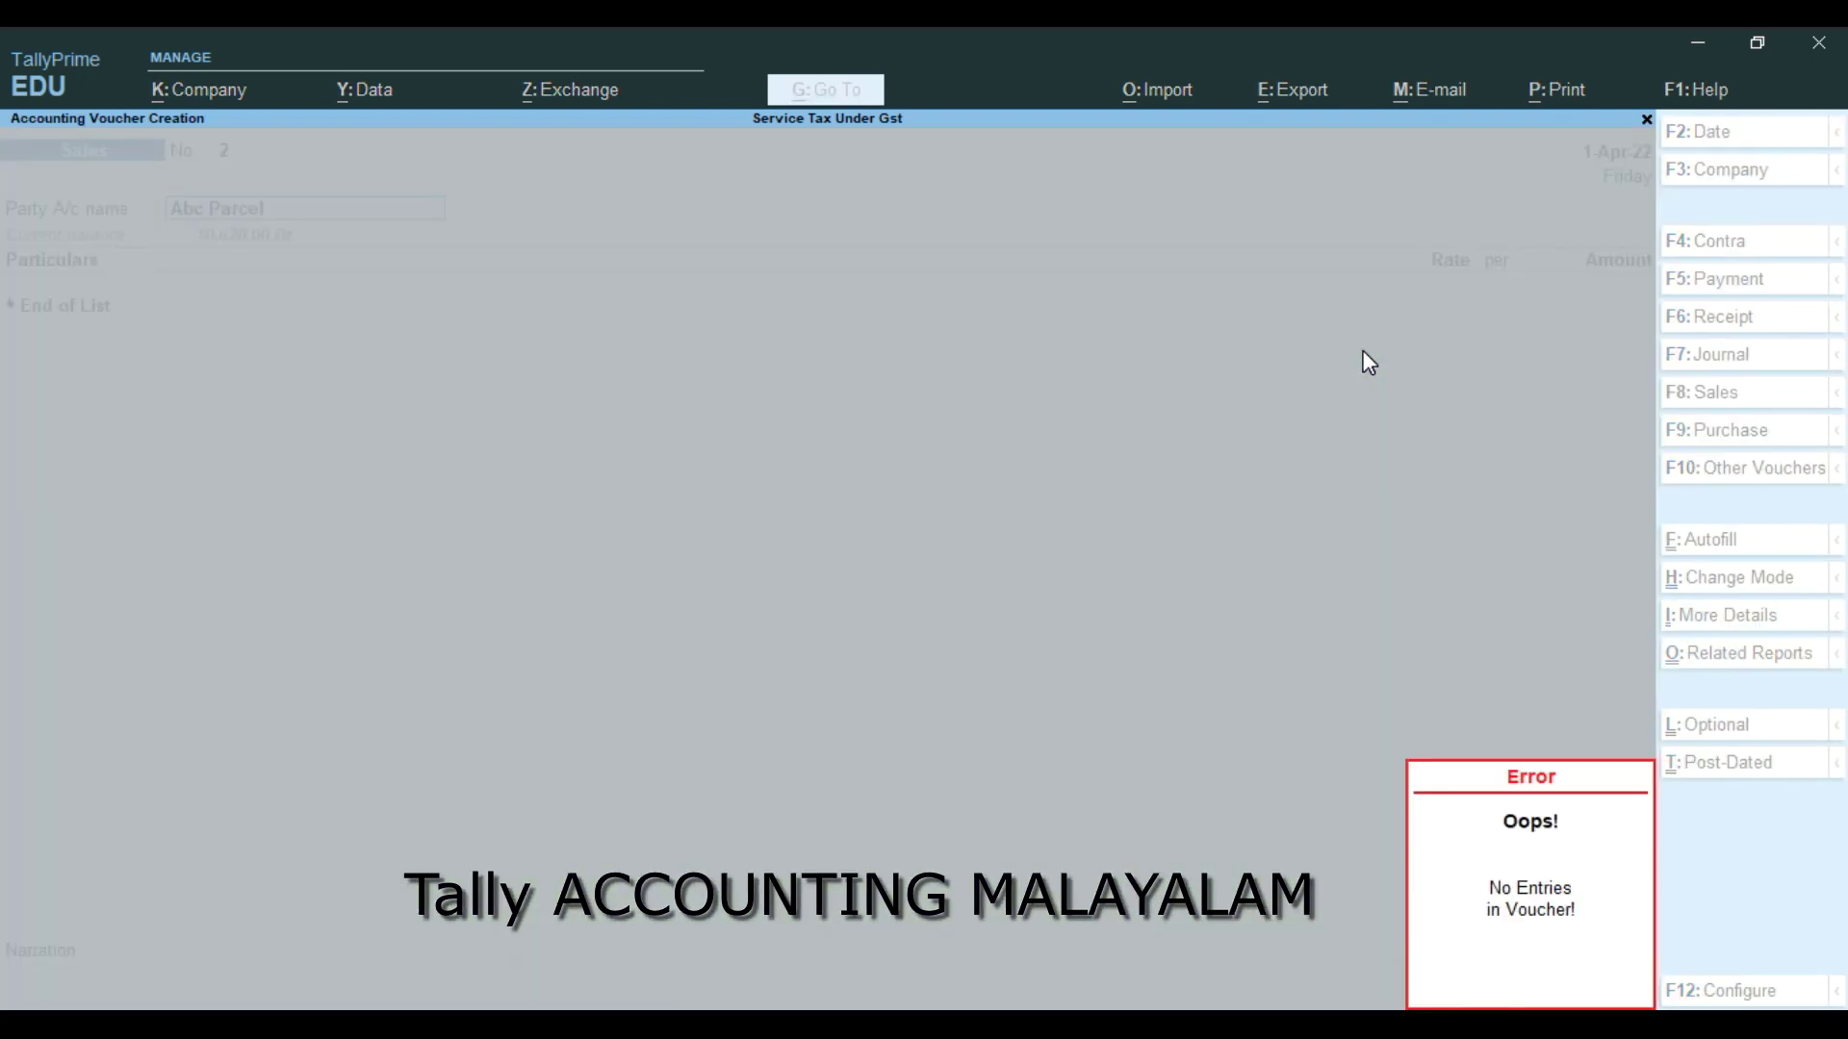
pyautogui.press('Return')
pyautogui.press('BackSpace')
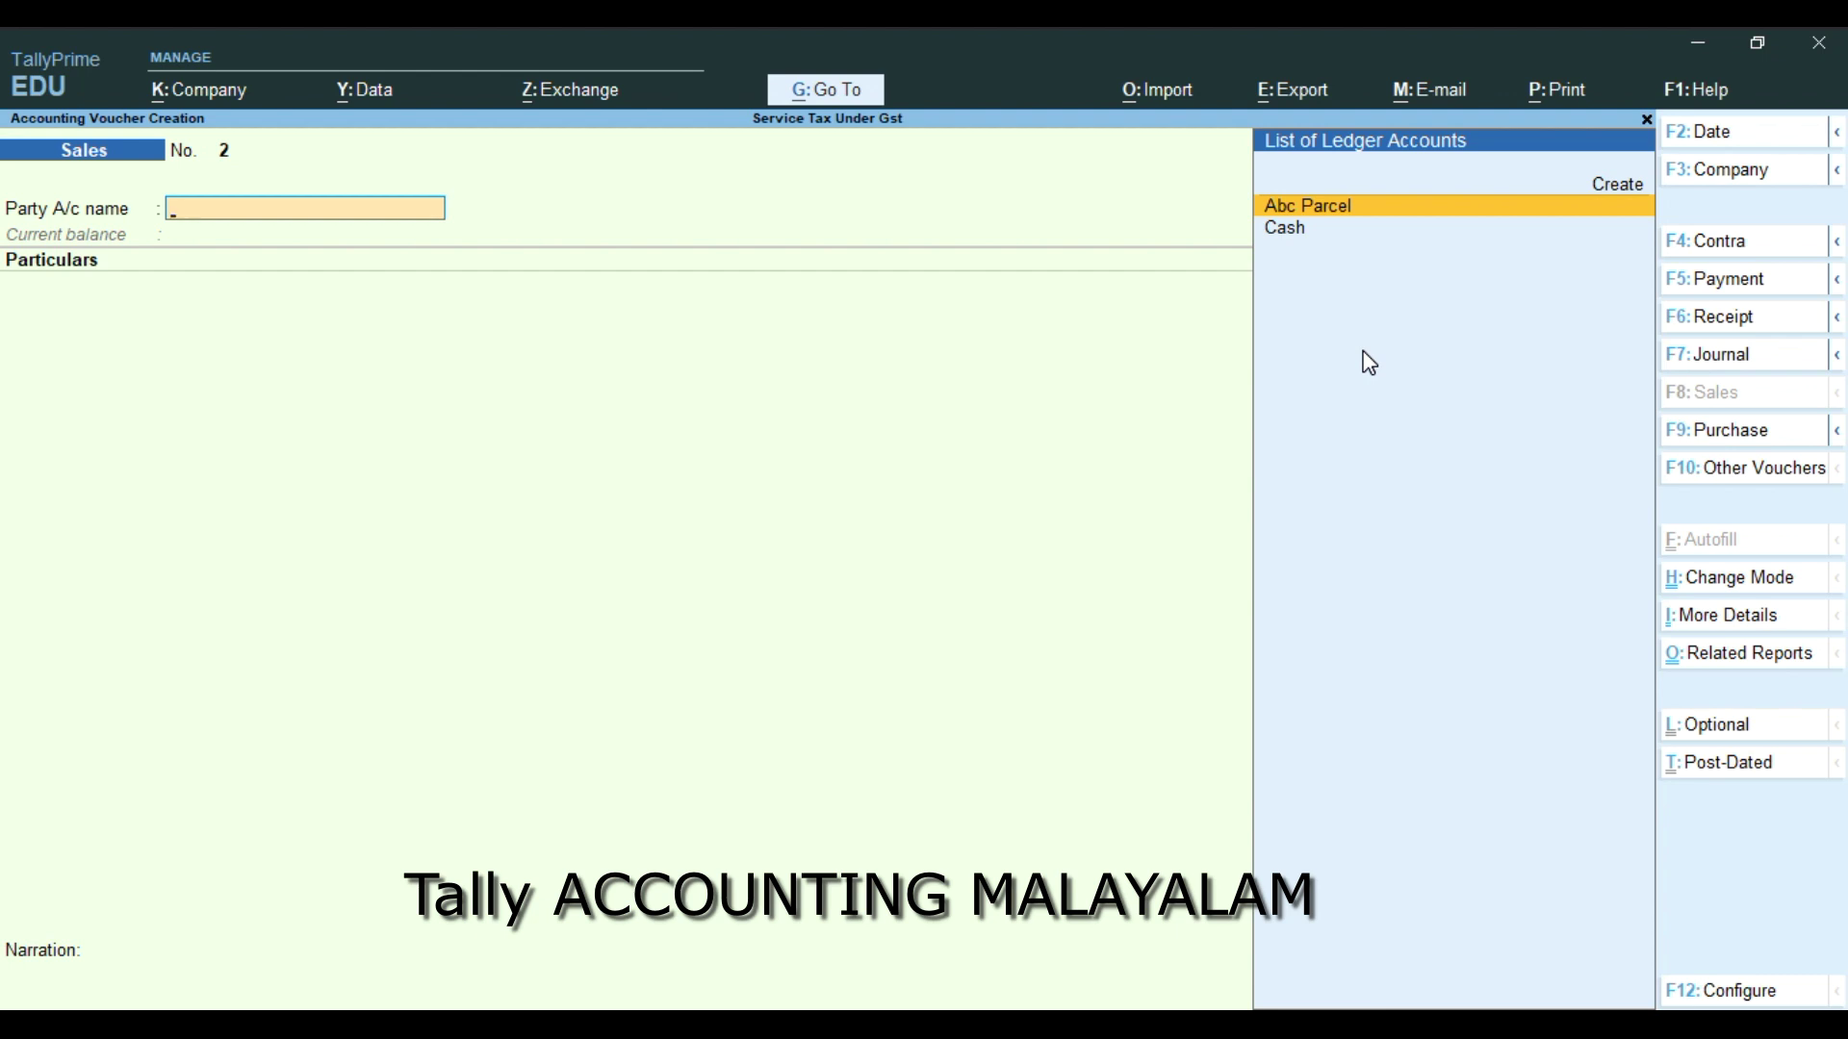
# Create a party ledger named Sona Traders under Sundry Debtors, keeping the bill-by-bill defaults and mailing name
pyautogui.hotkey('alt', 'c')
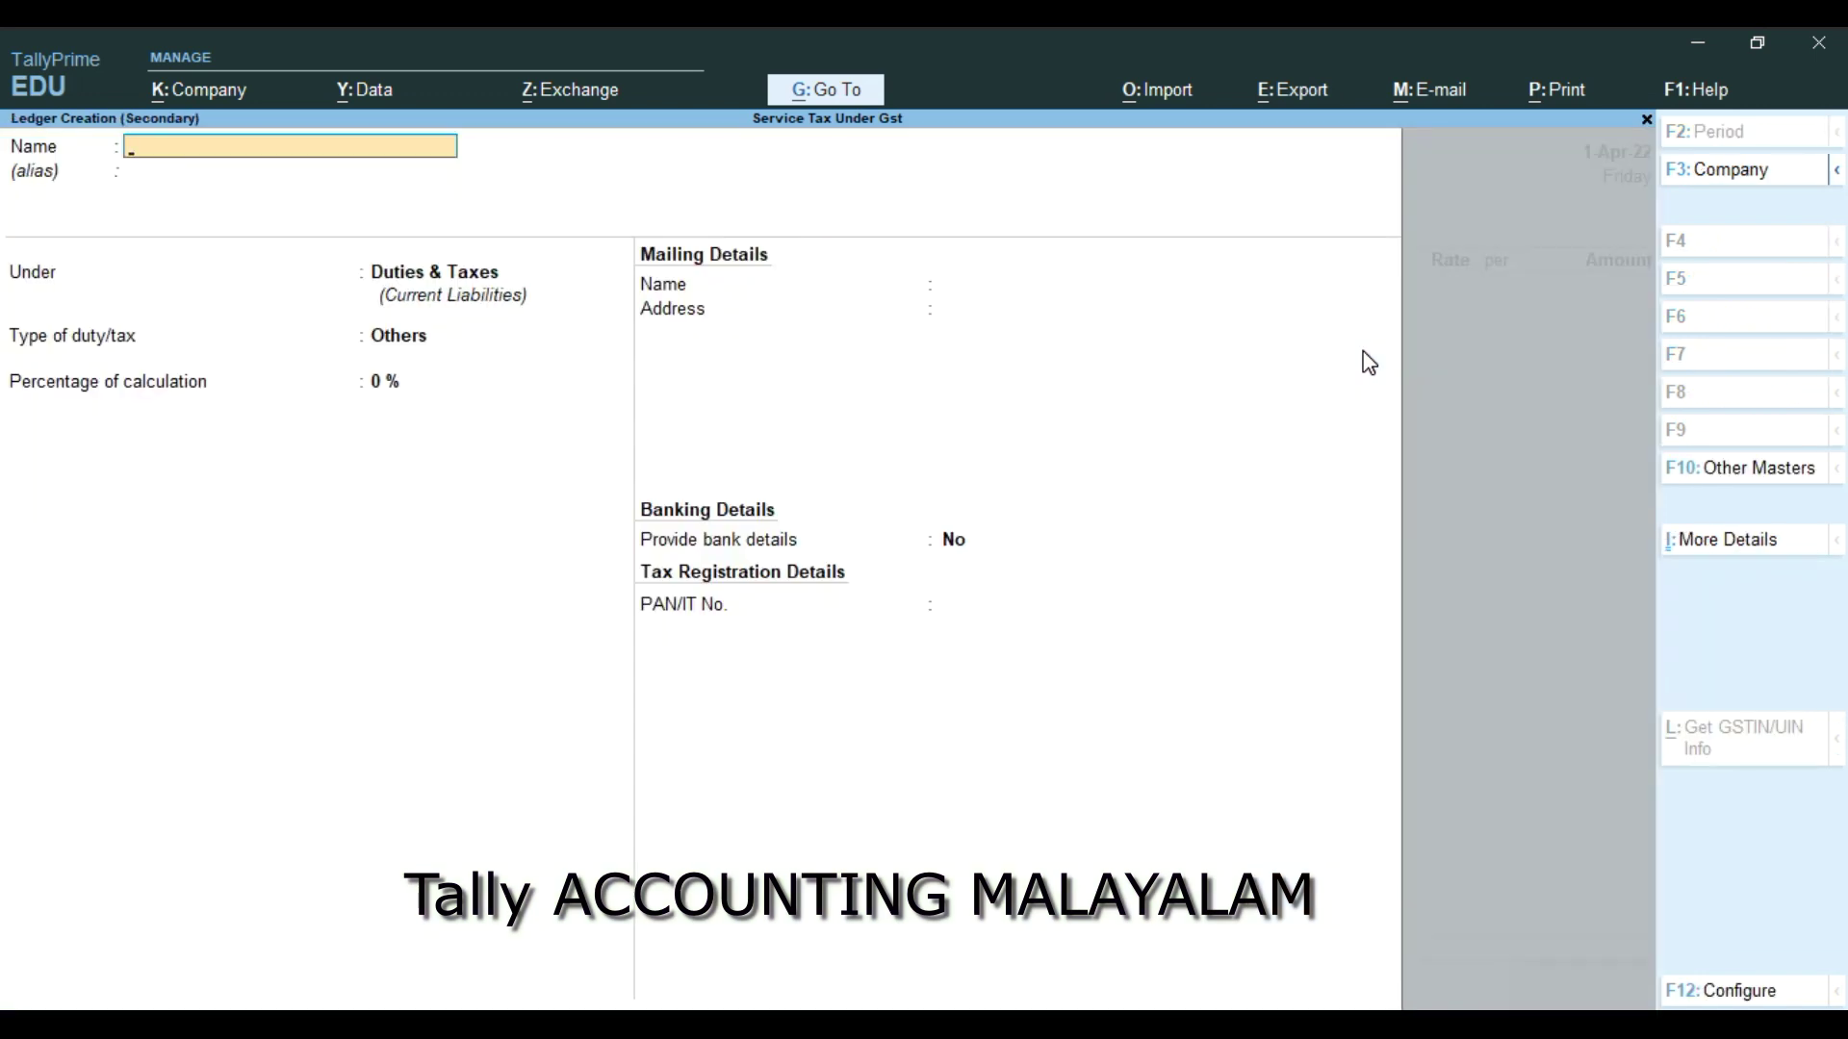
pyautogui.write('Sona Traders')
pyautogui.press('Return')
pyautogui.press('Return')
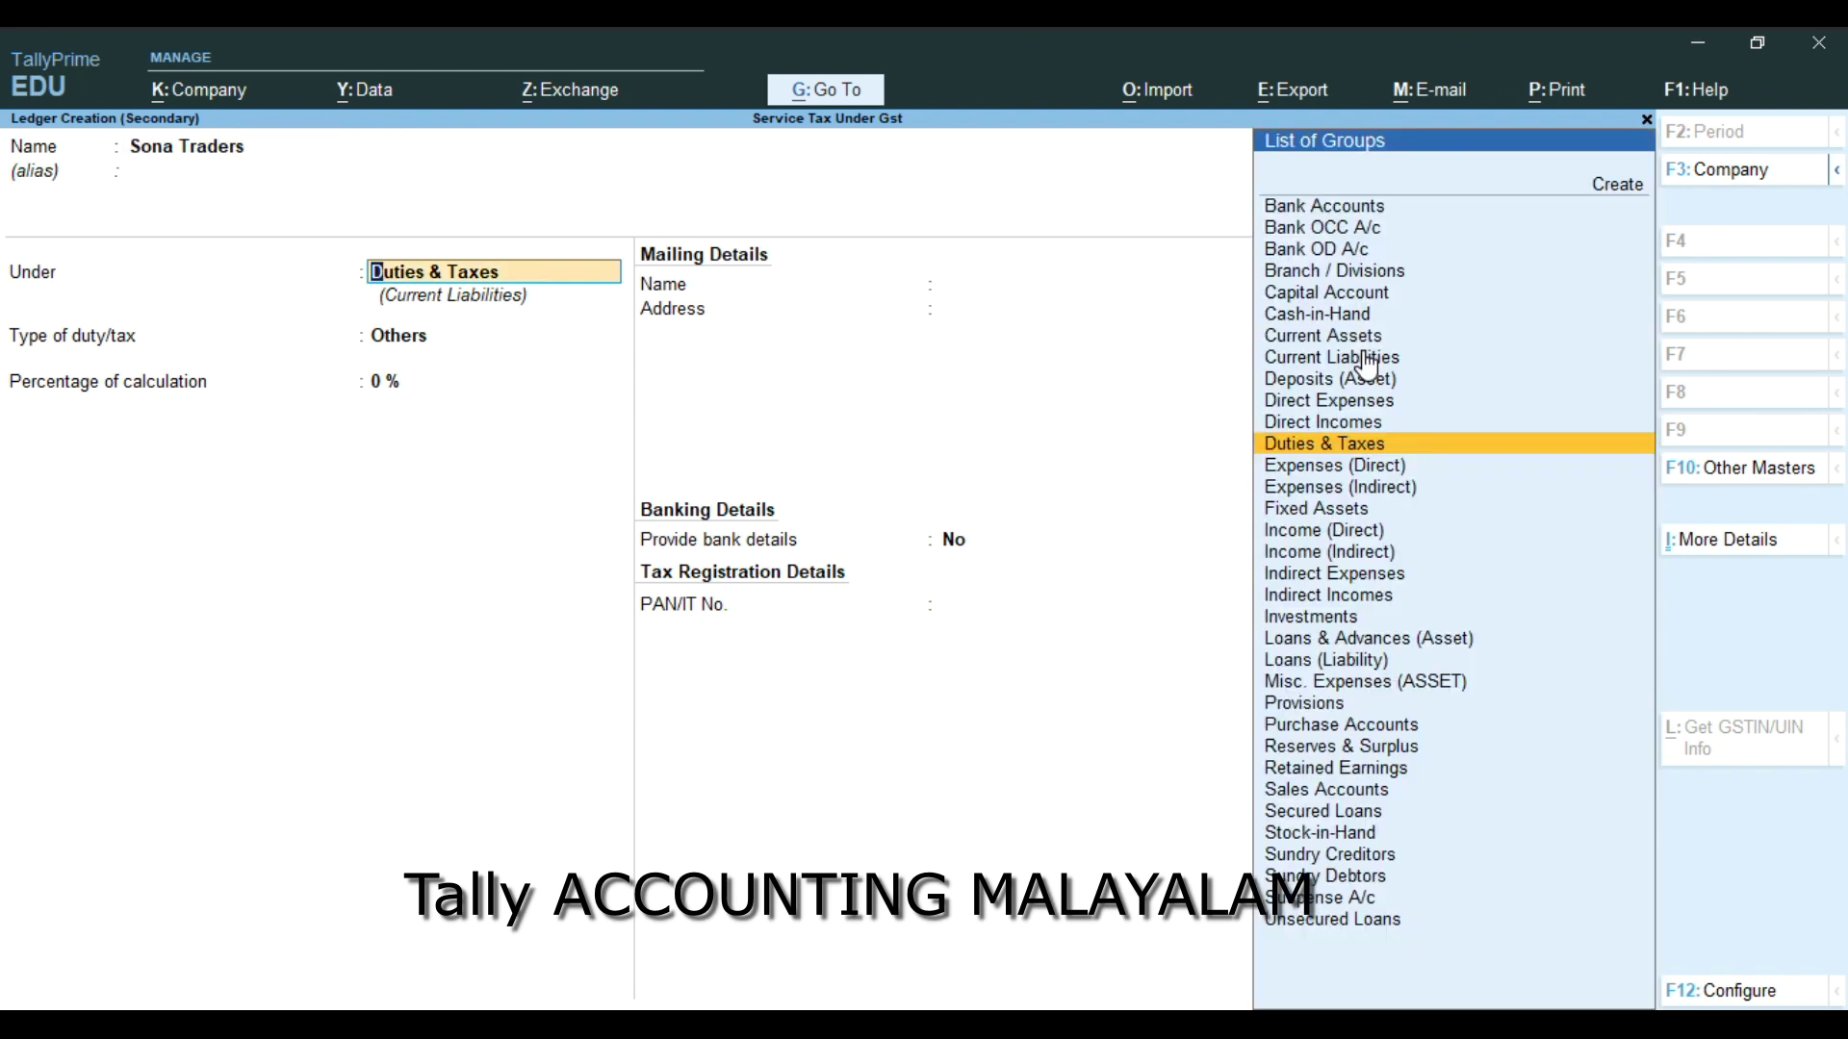
pyautogui.write('S')
pyautogui.press('Down')
pyautogui.press('Down')
pyautogui.press('Down')
pyautogui.press('Down')
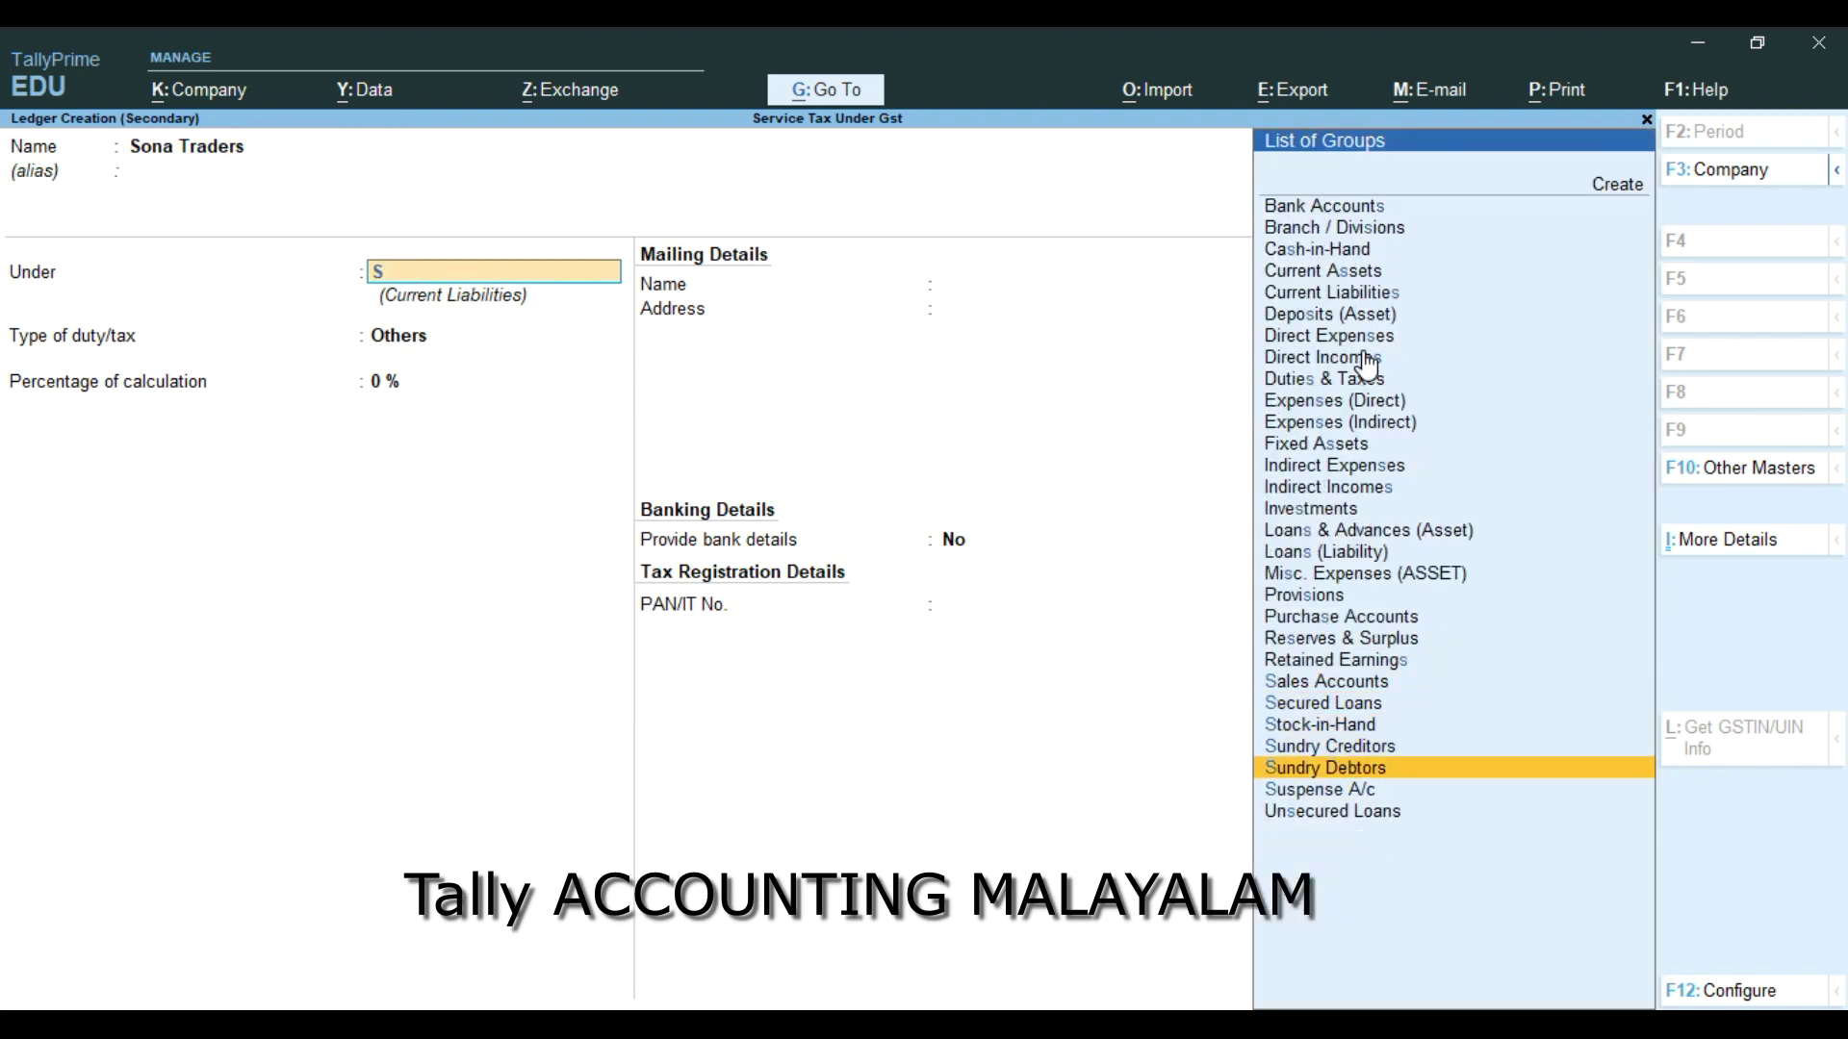
pyautogui.press('Return')
pyautogui.press('Return')
pyautogui.press('Return')
pyautogui.press('Return')
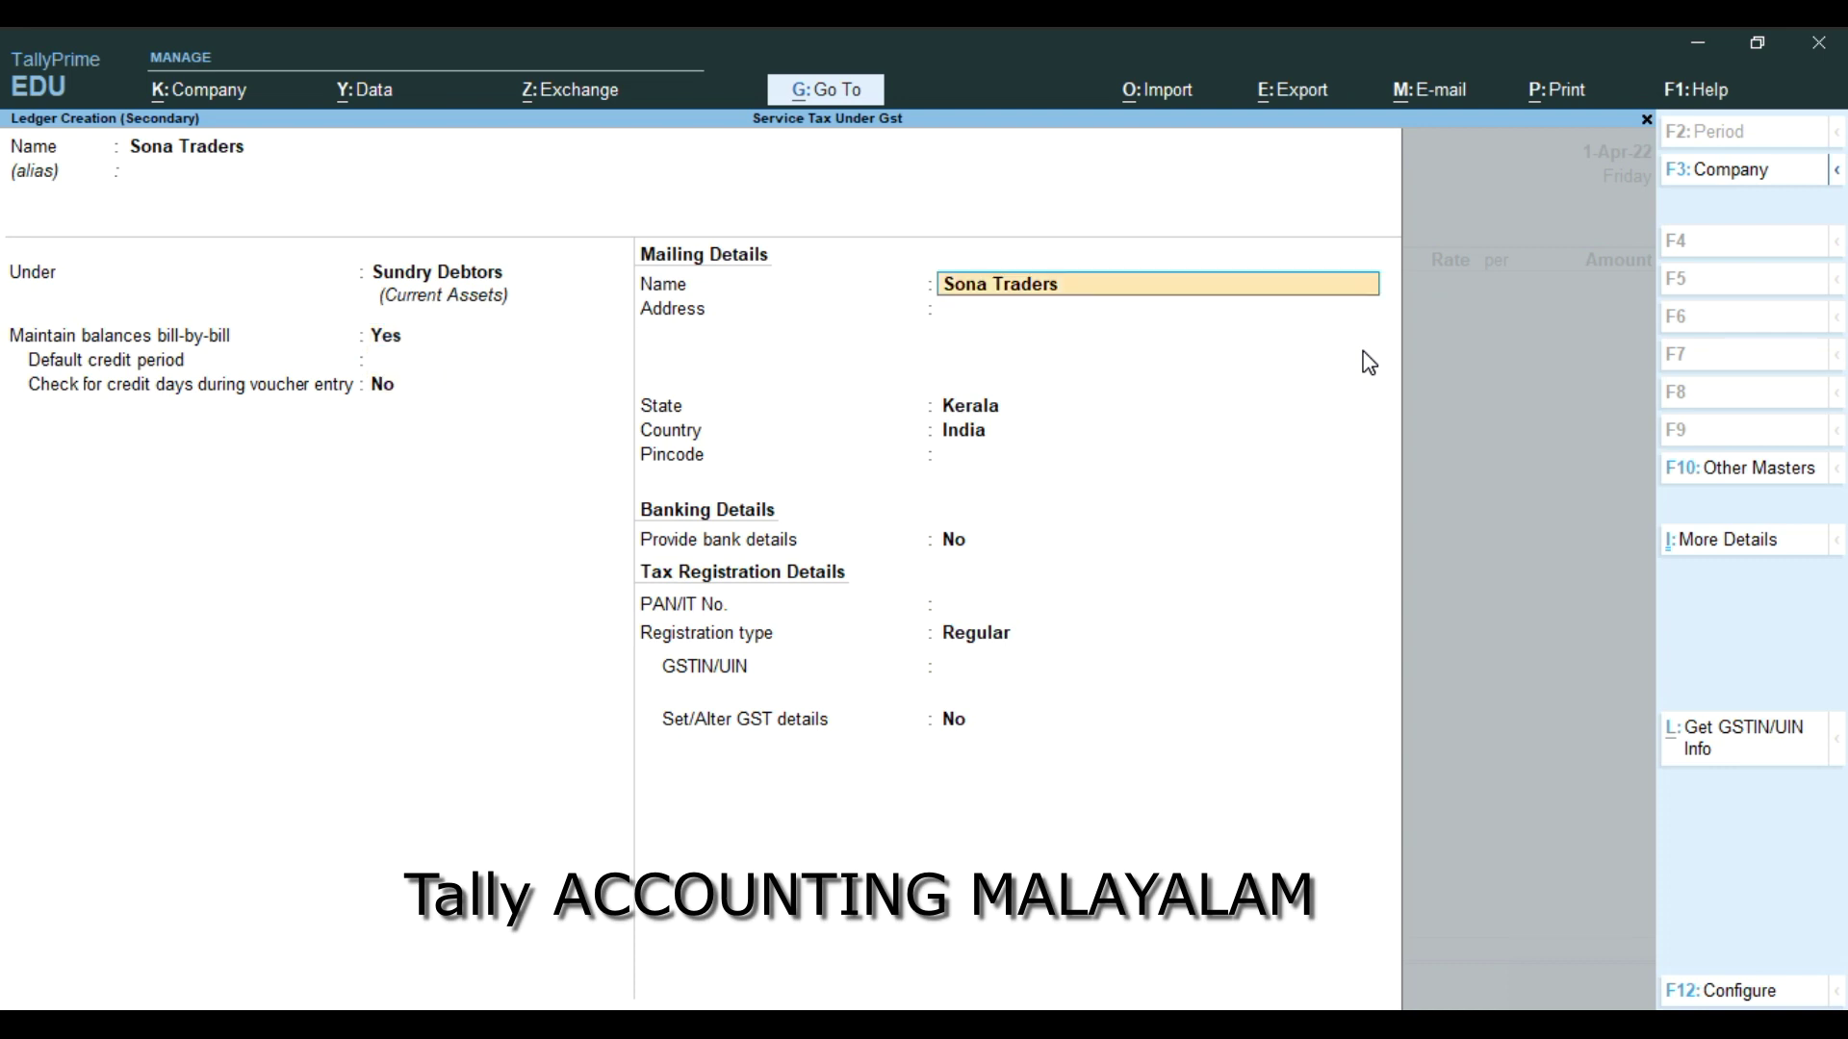
pyautogui.press('Return')
pyautogui.press('Return')
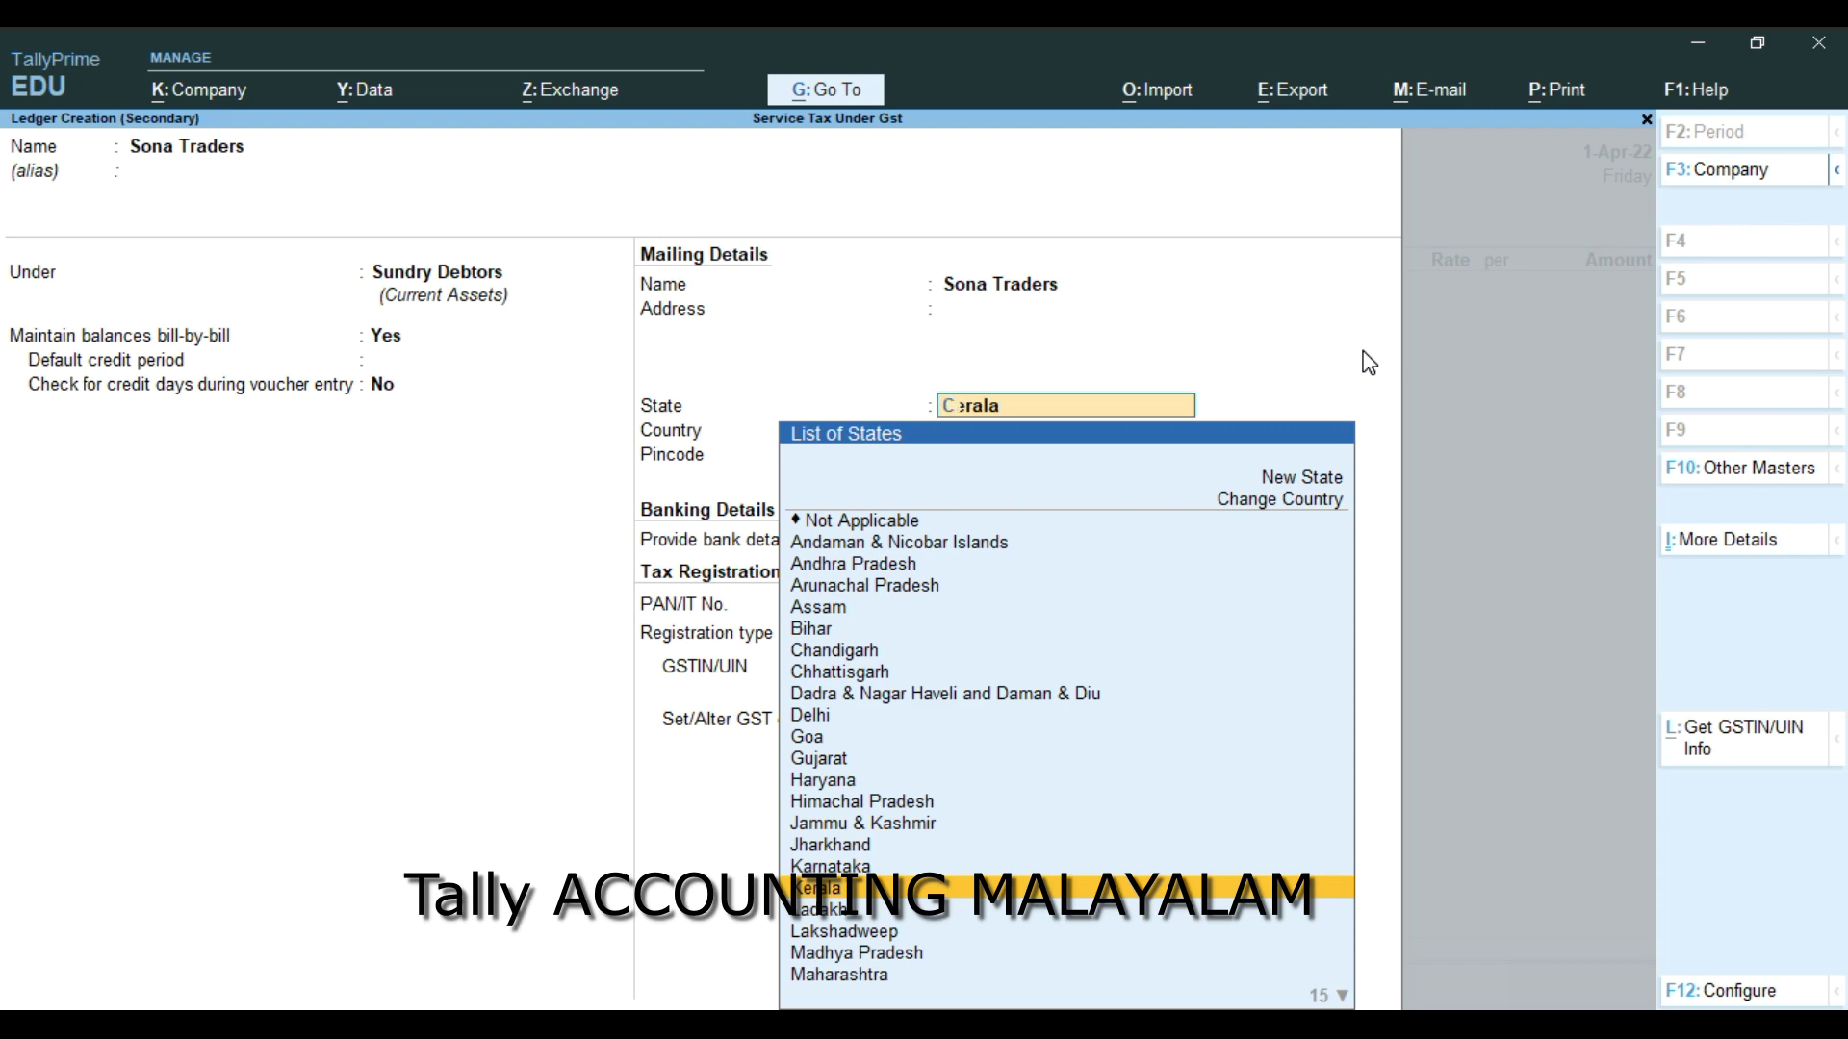
pyautogui.write('Ch')
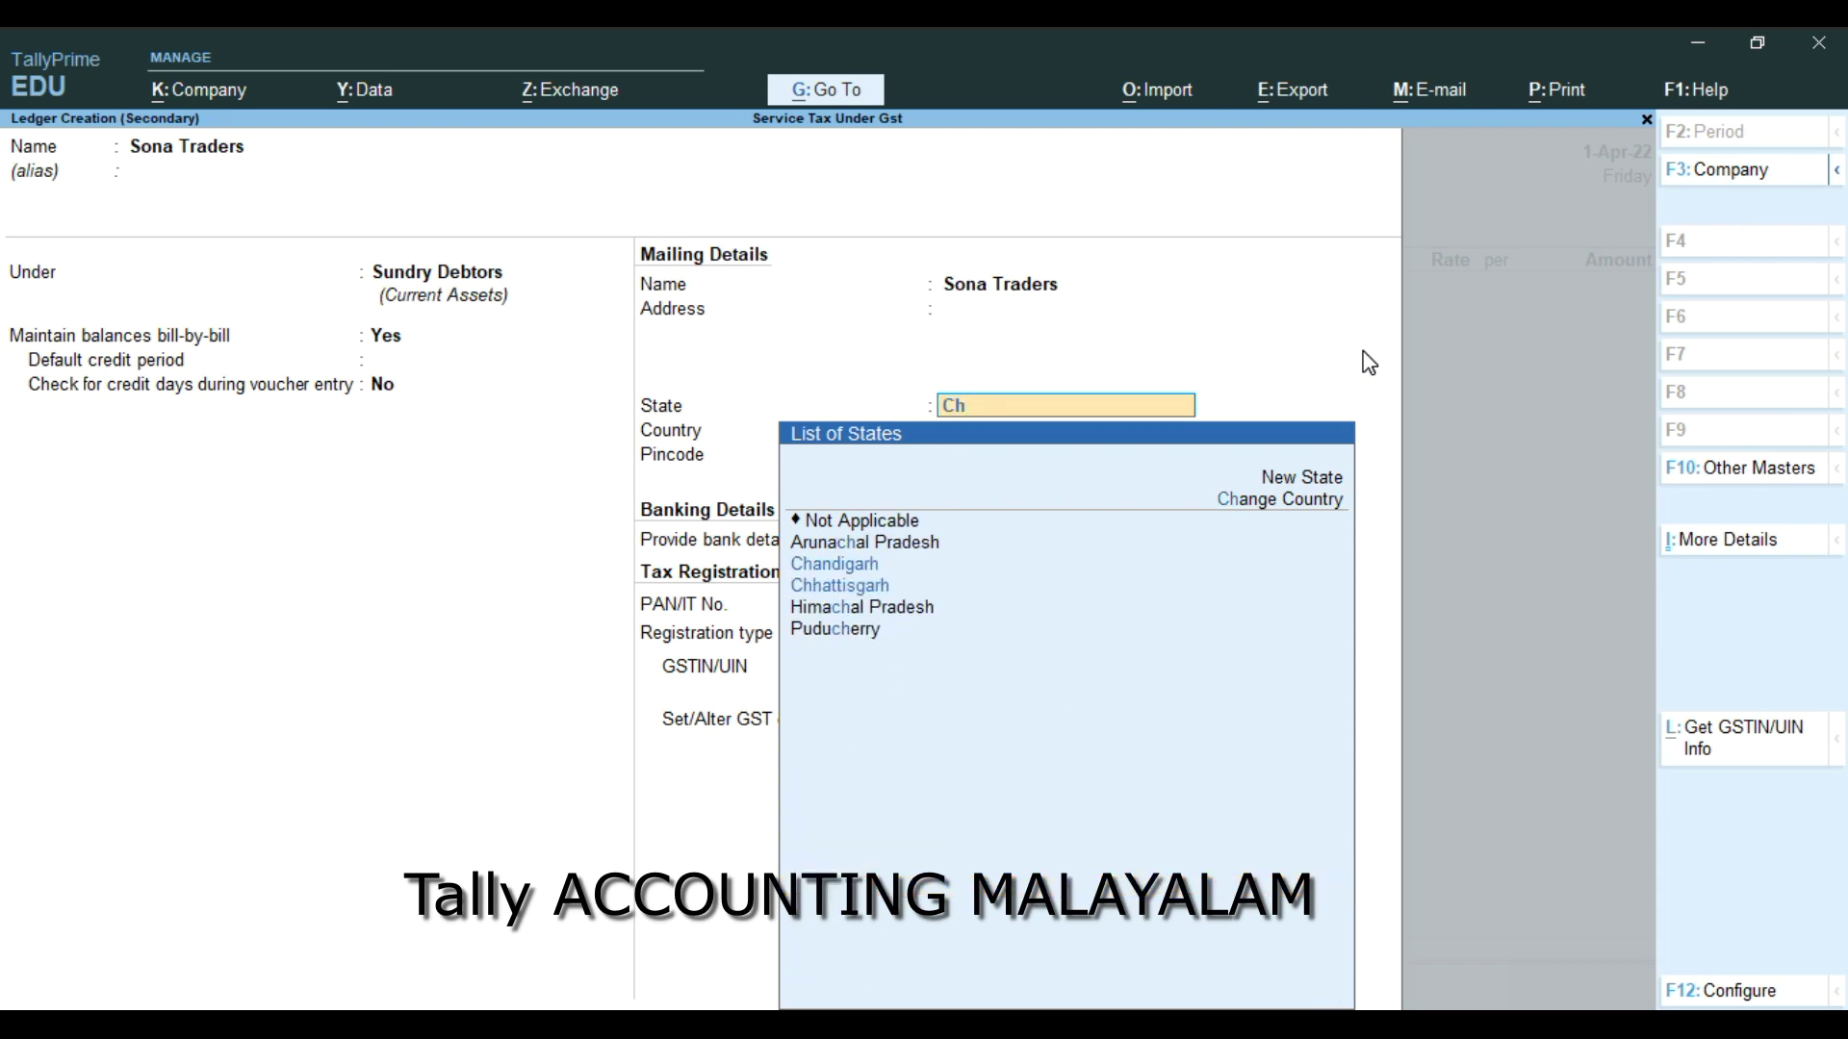
pyautogui.write('e')
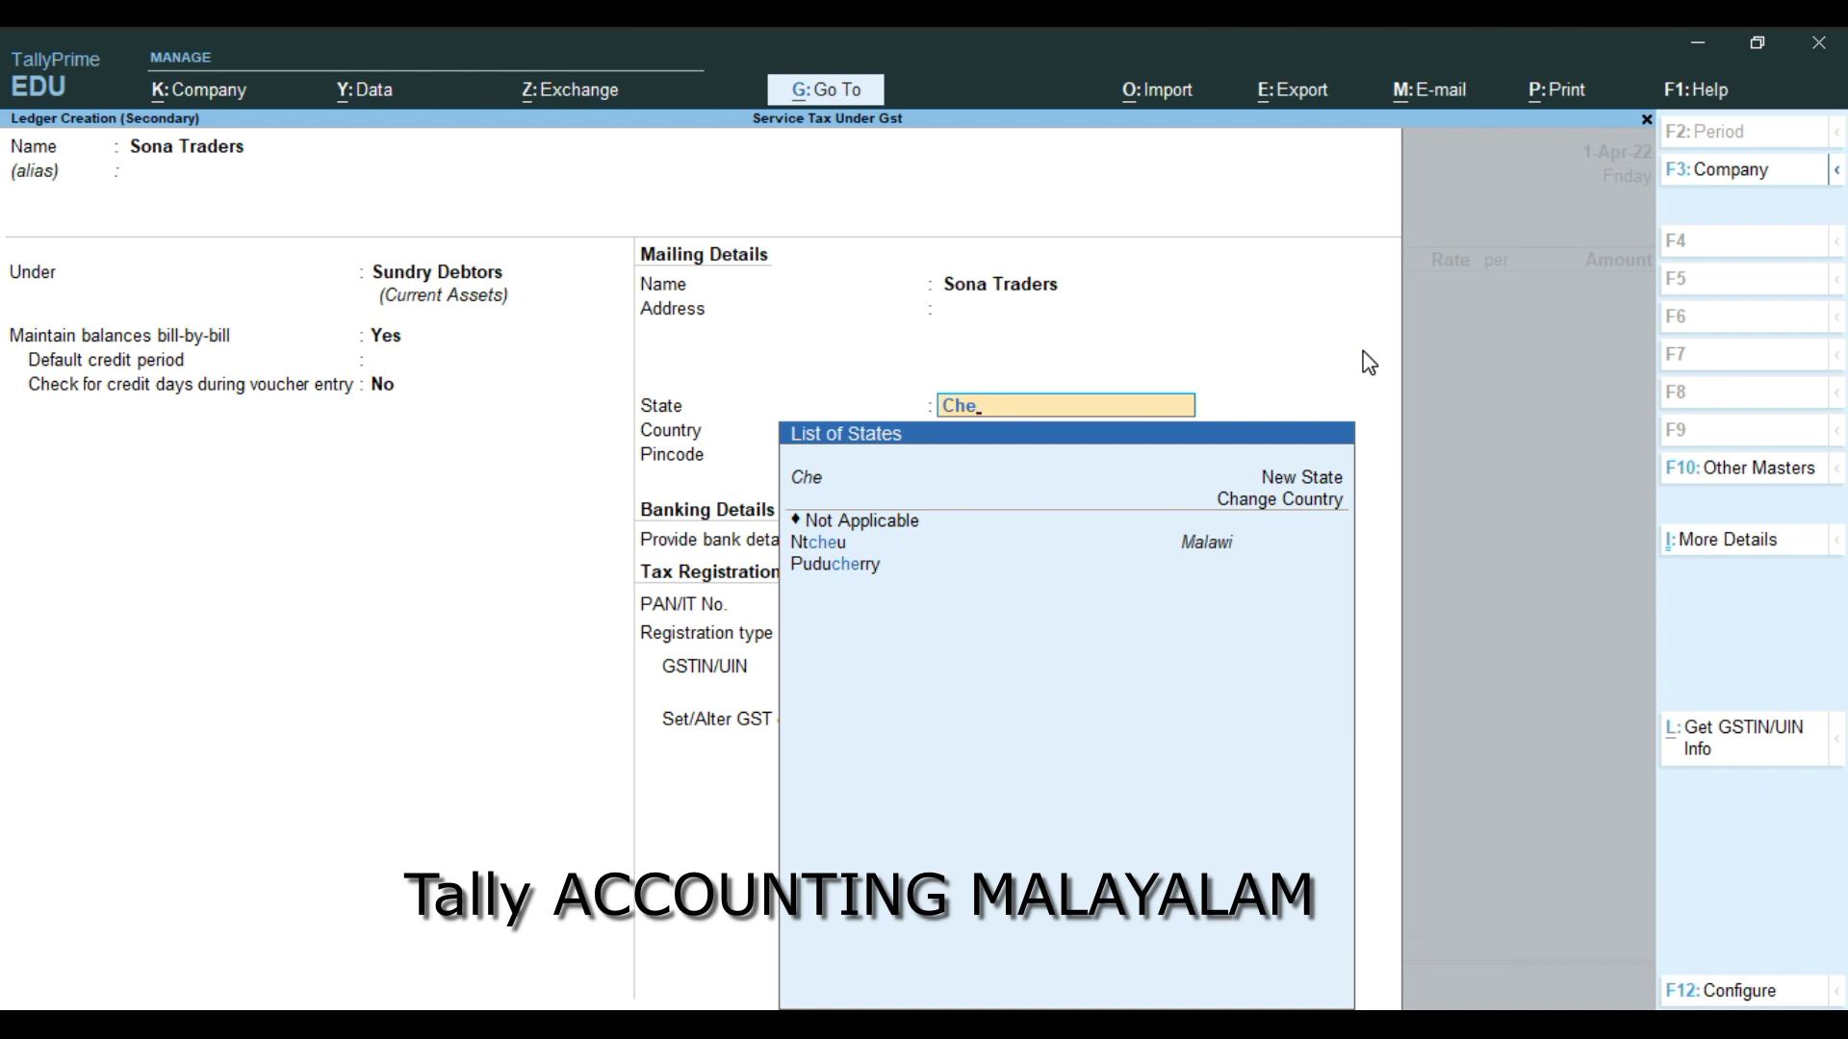
pyautogui.press('BackSpace')
pyautogui.press('BackSpace')
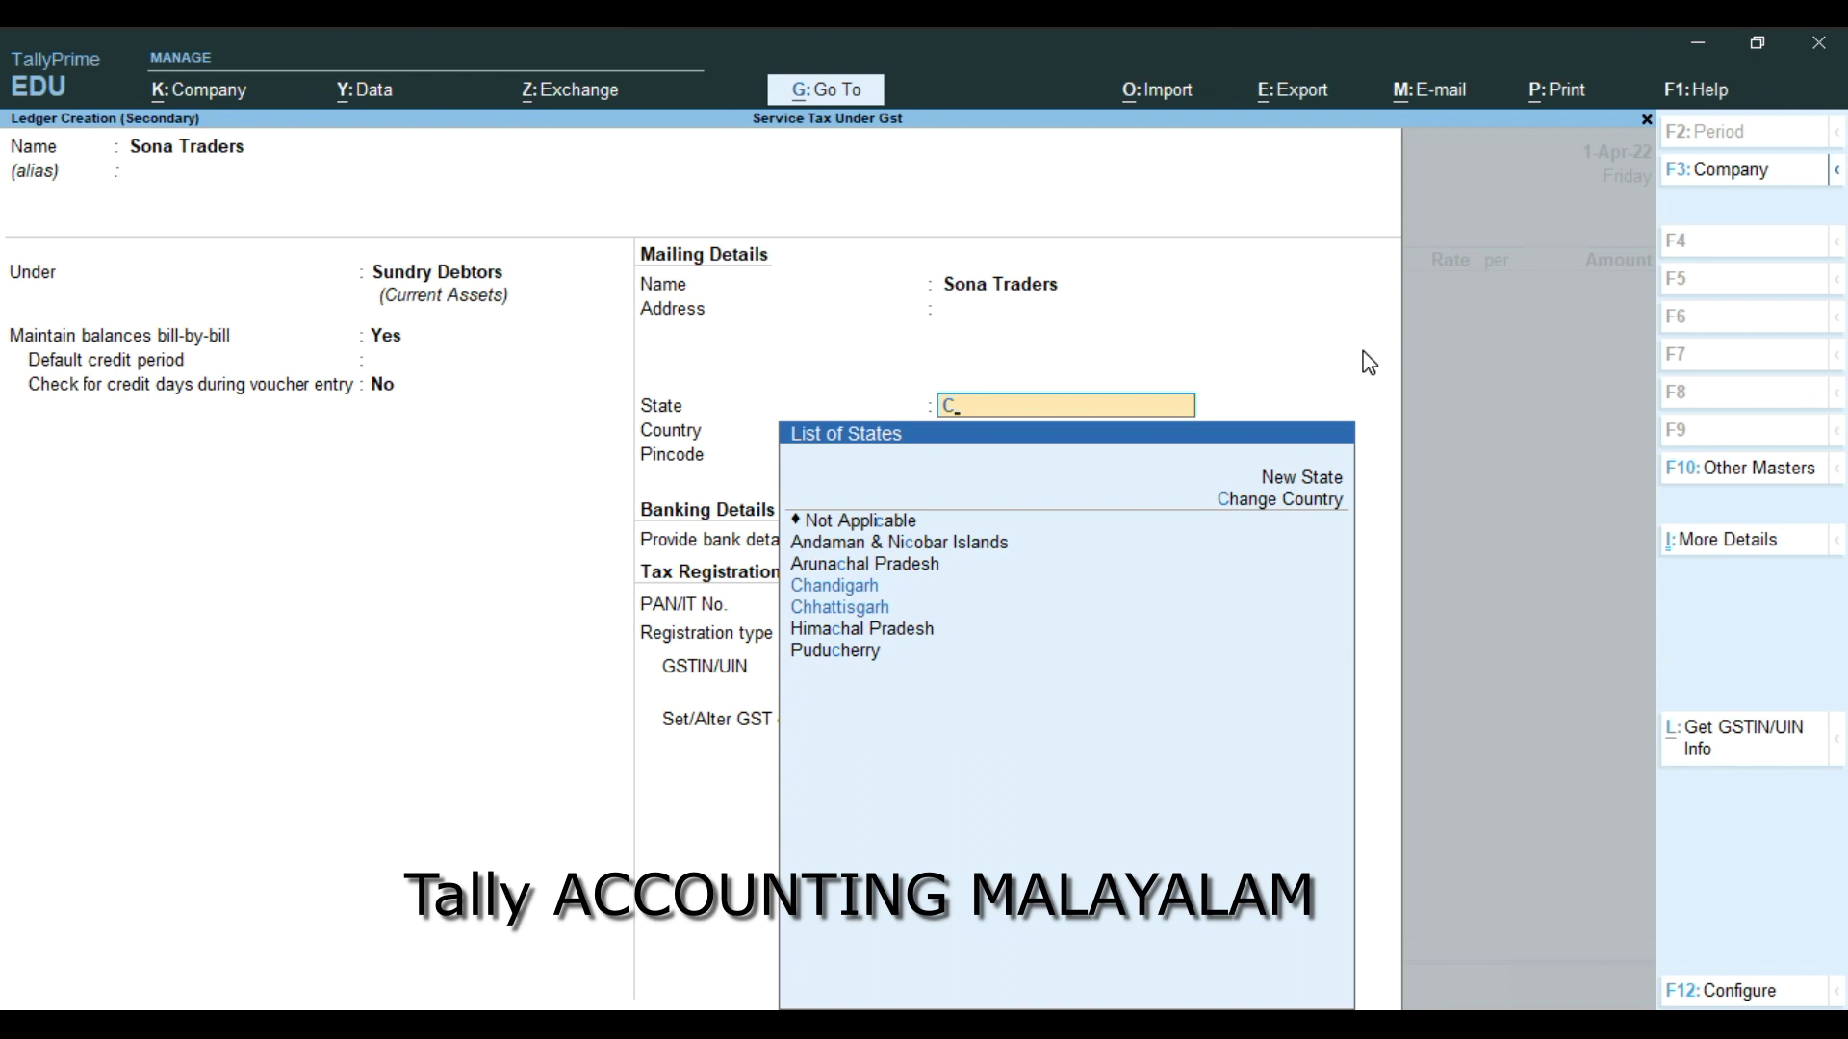
pyautogui.press('BackSpace')
# Set the Sona Traders ledger's state to Tamil Nadu, keep the remaining defaults, and save it
pyautogui.write('Ta')
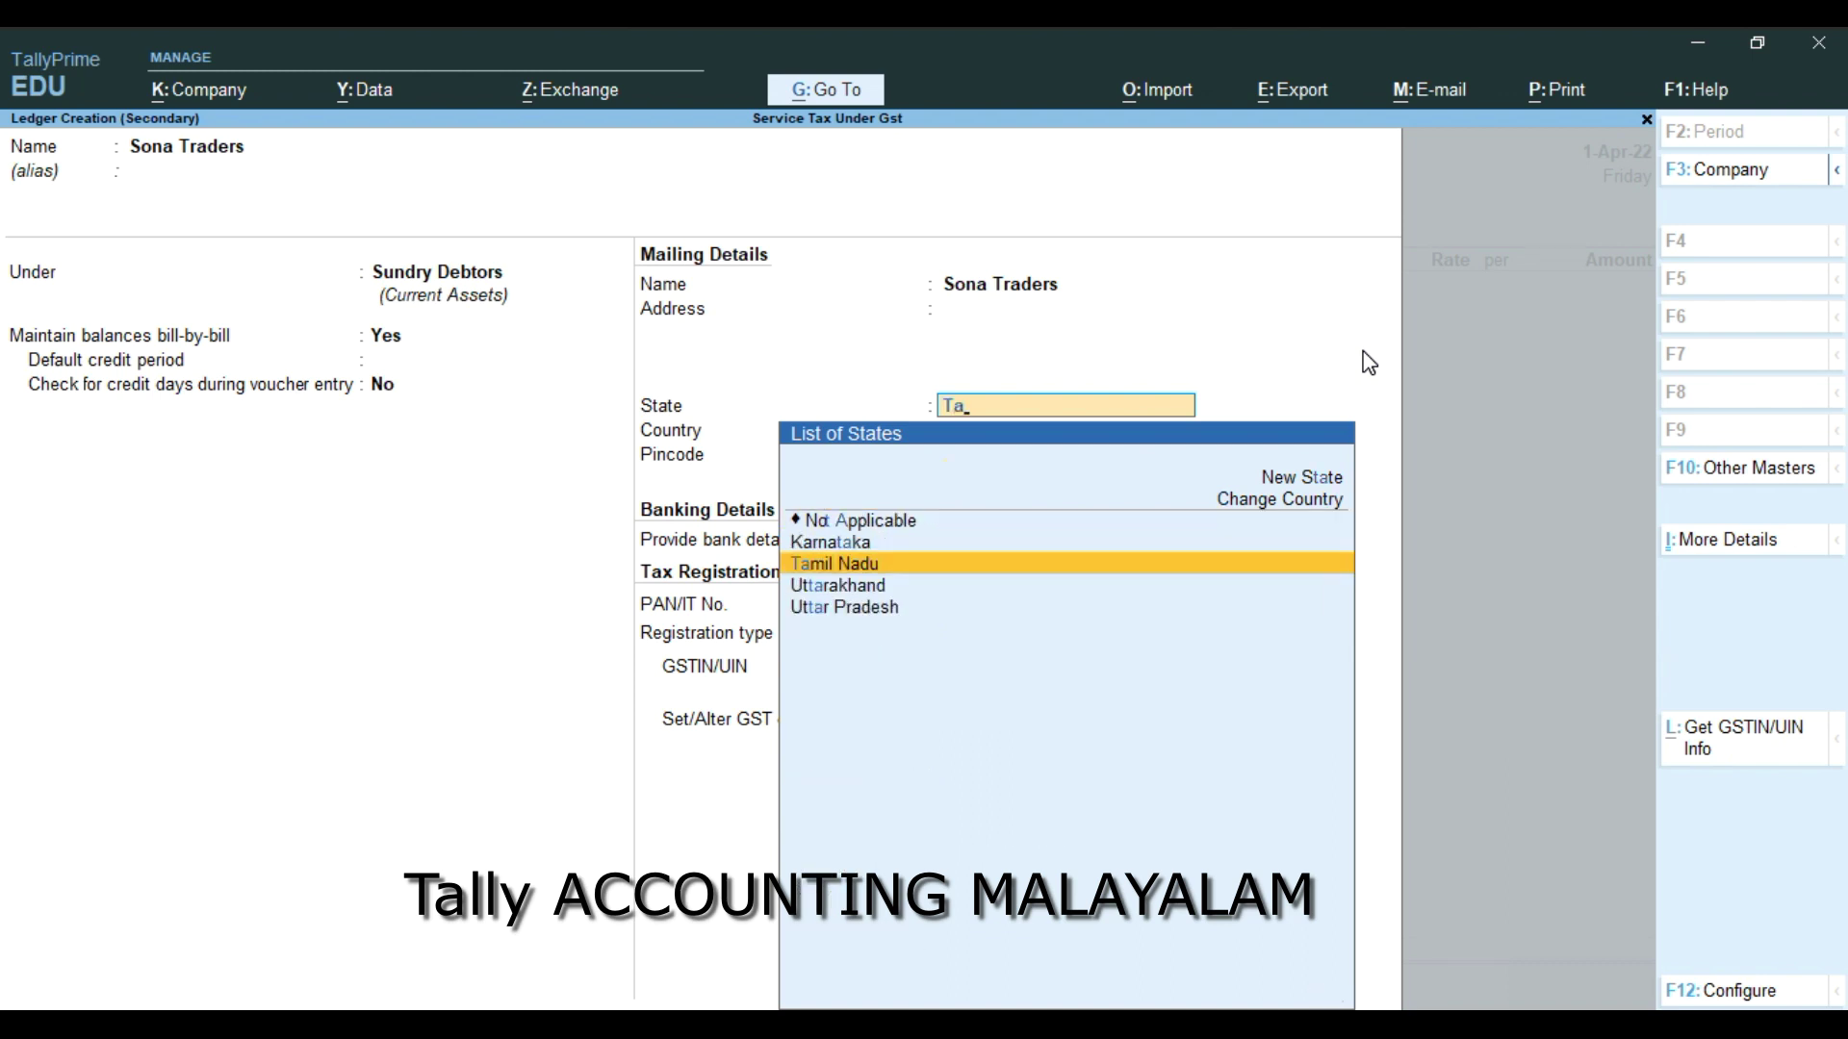
pyautogui.press('Return')
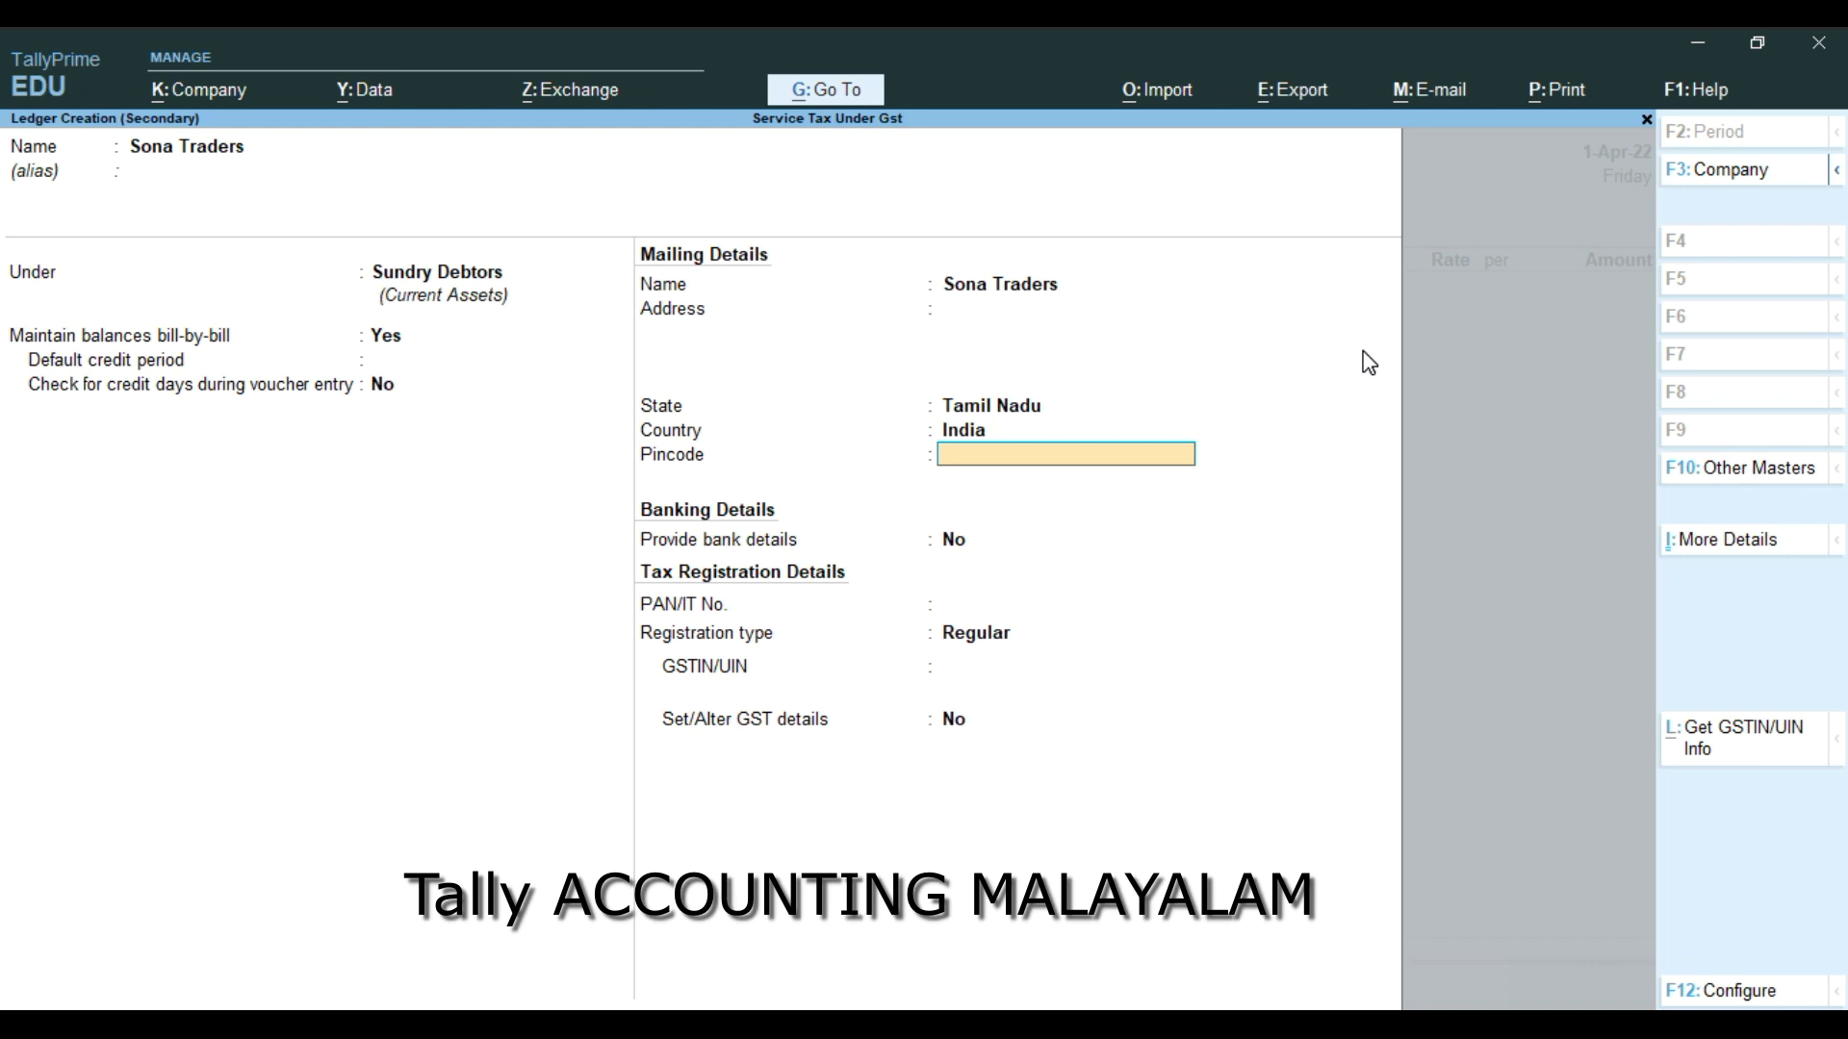
pyautogui.press('Return')
pyautogui.press('Return')
pyautogui.press('Return')
pyautogui.press('Return')
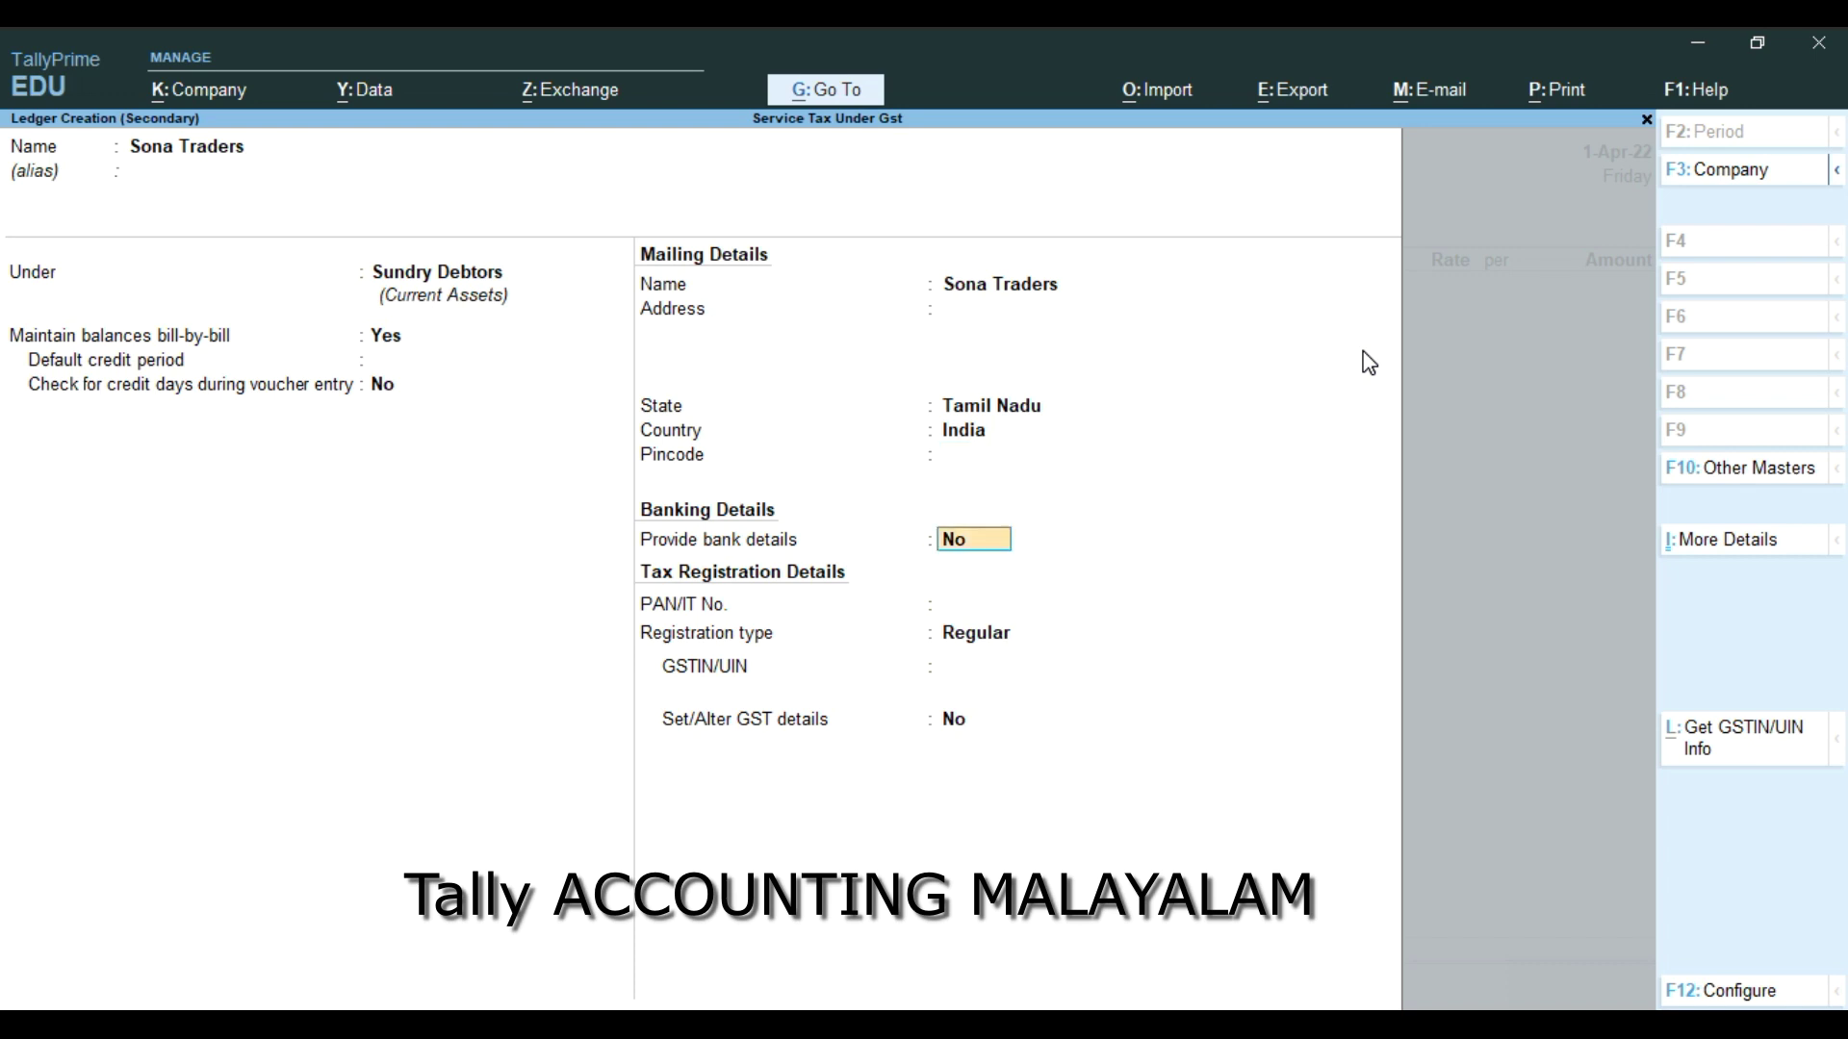
pyautogui.press('Return')
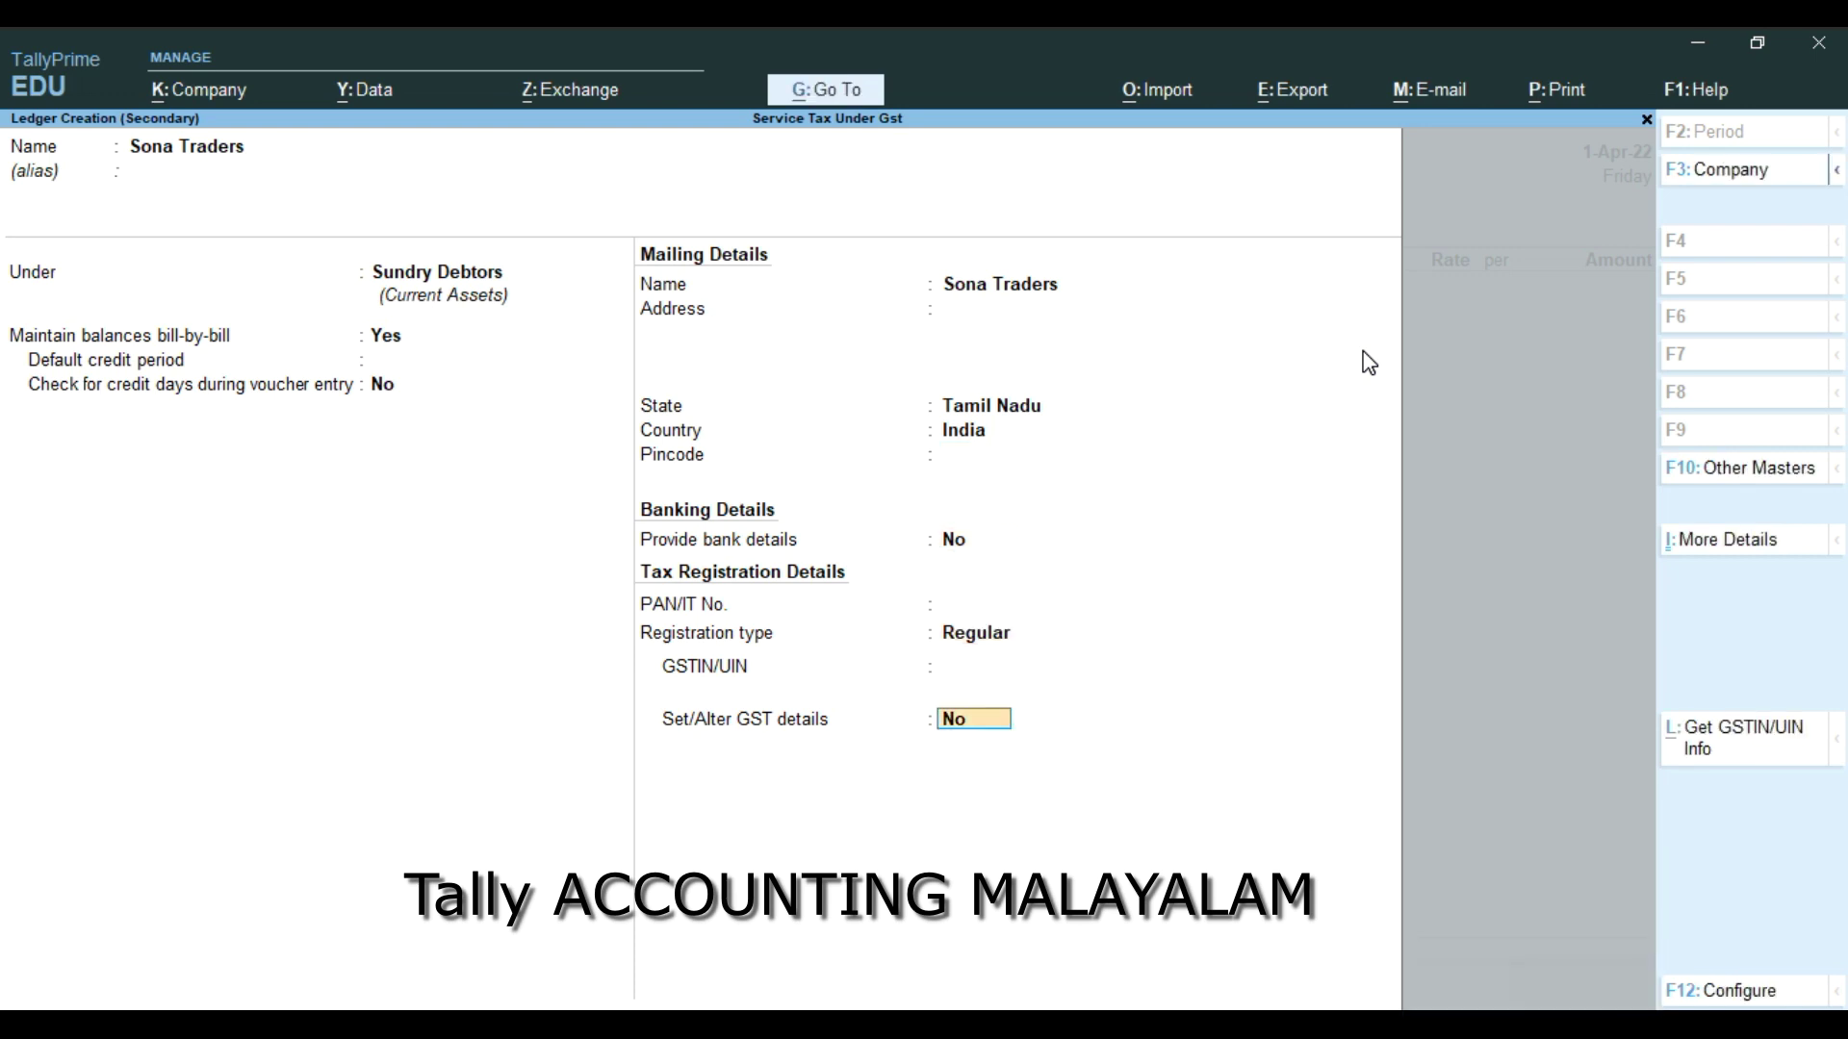
pyautogui.press('Return')
pyautogui.press('Return')
# Use Sona Traders as the voucher's party, leaving the dispatch details blank and accepting the party details
pyautogui.press('Return')
pyautogui.press('Return')
pyautogui.press('Return')
pyautogui.press('Return')
pyautogui.press('Return')
pyautogui.press('Return')
pyautogui.press('Return')
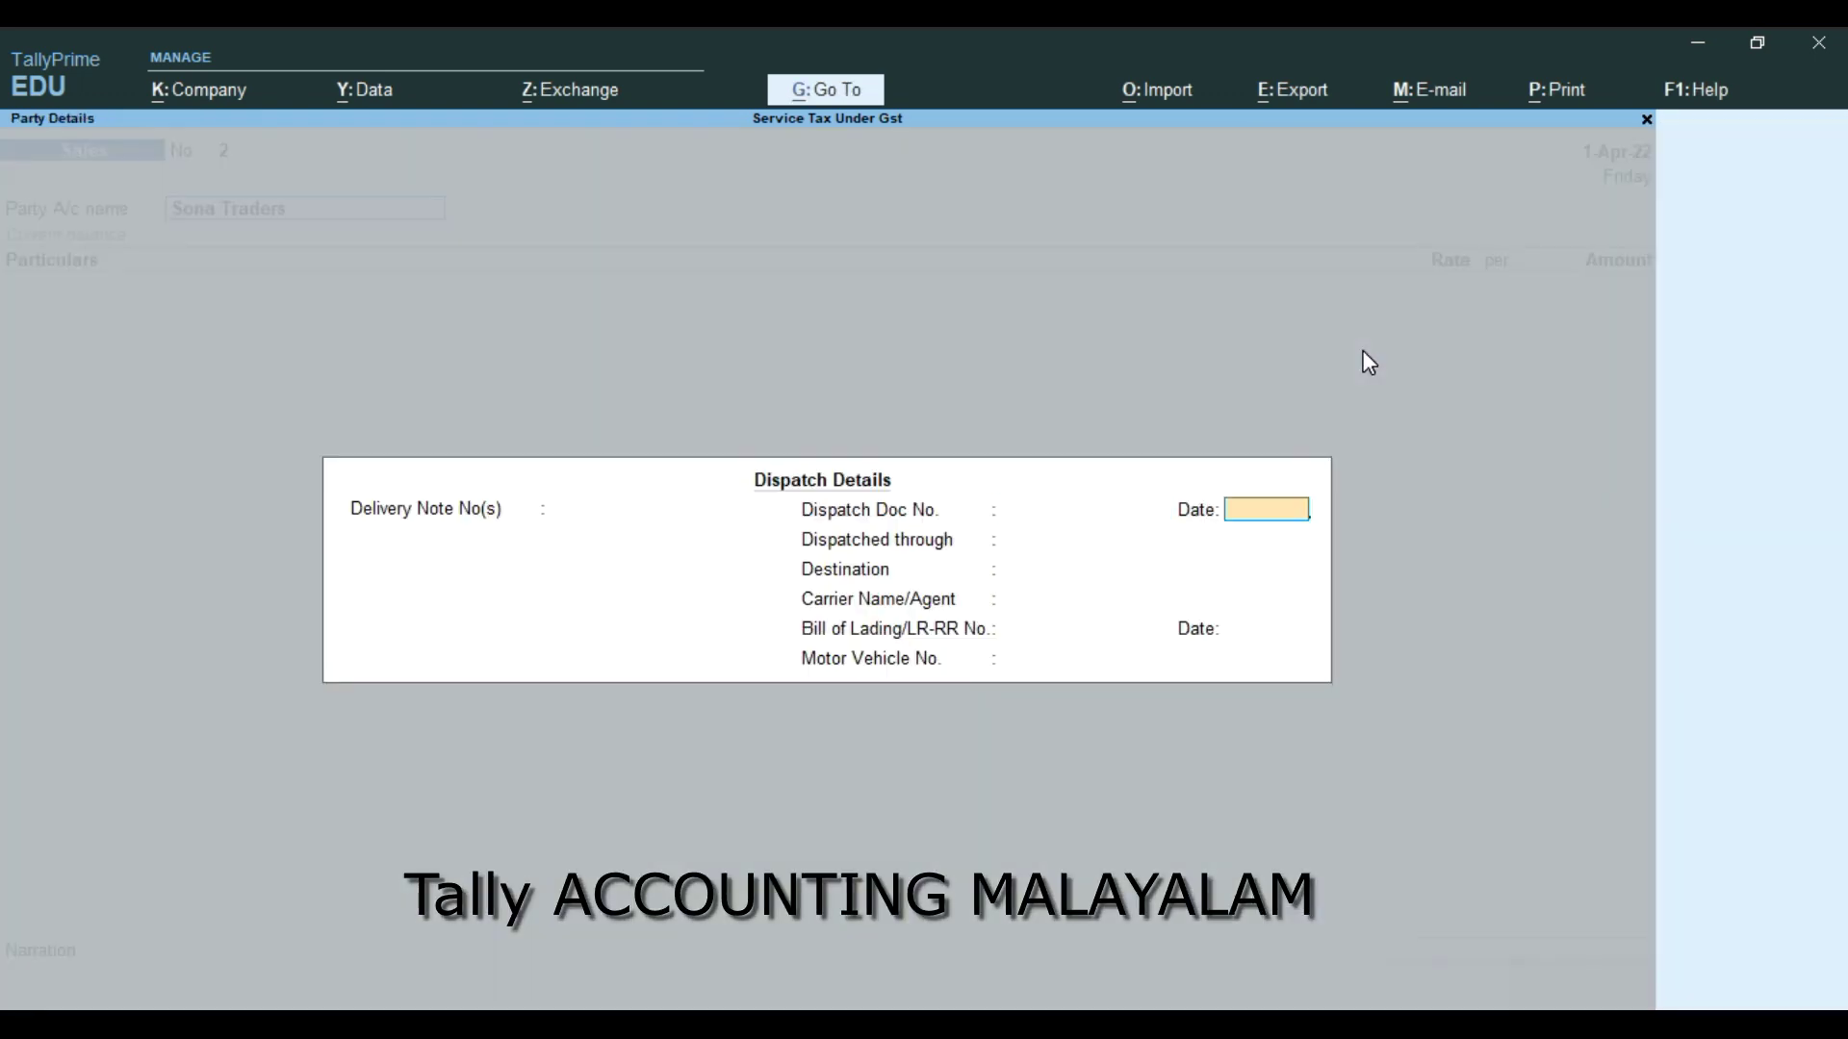
pyautogui.press('Return')
pyautogui.press('Return')
pyautogui.press('Return')
pyautogui.press('Return')
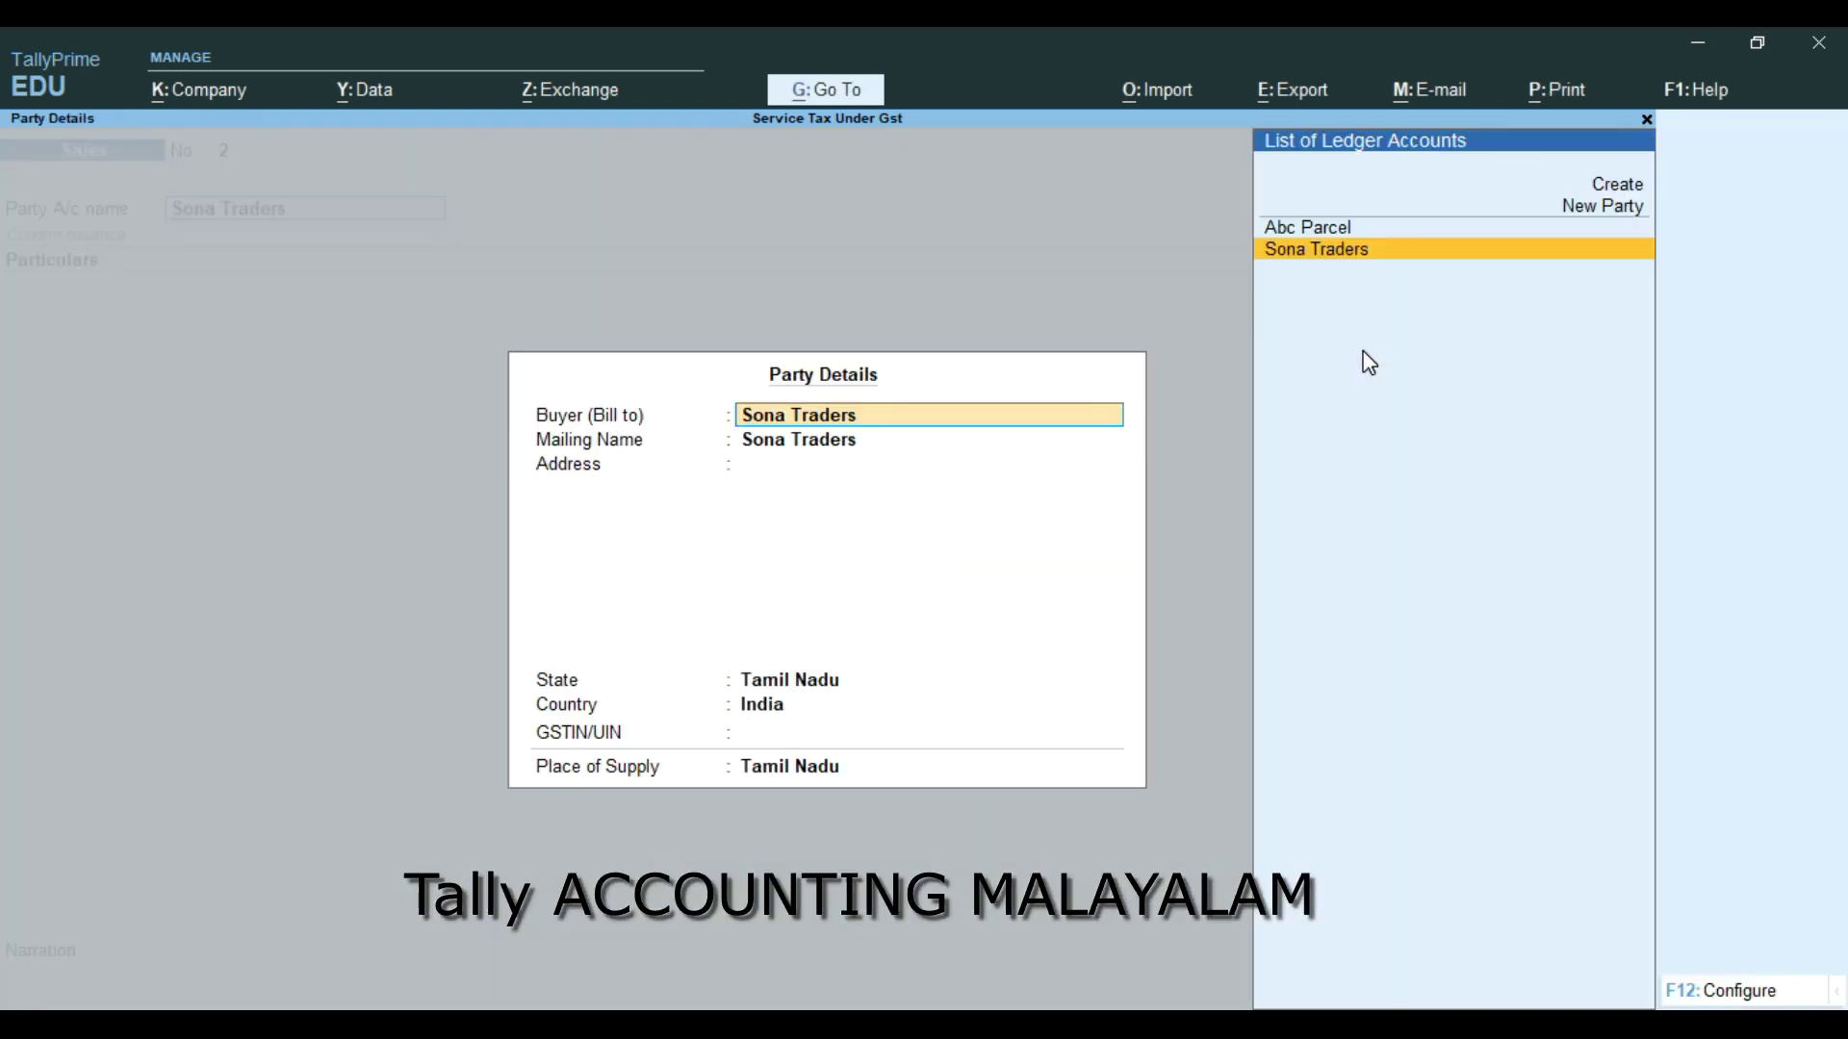
pyautogui.press('Return')
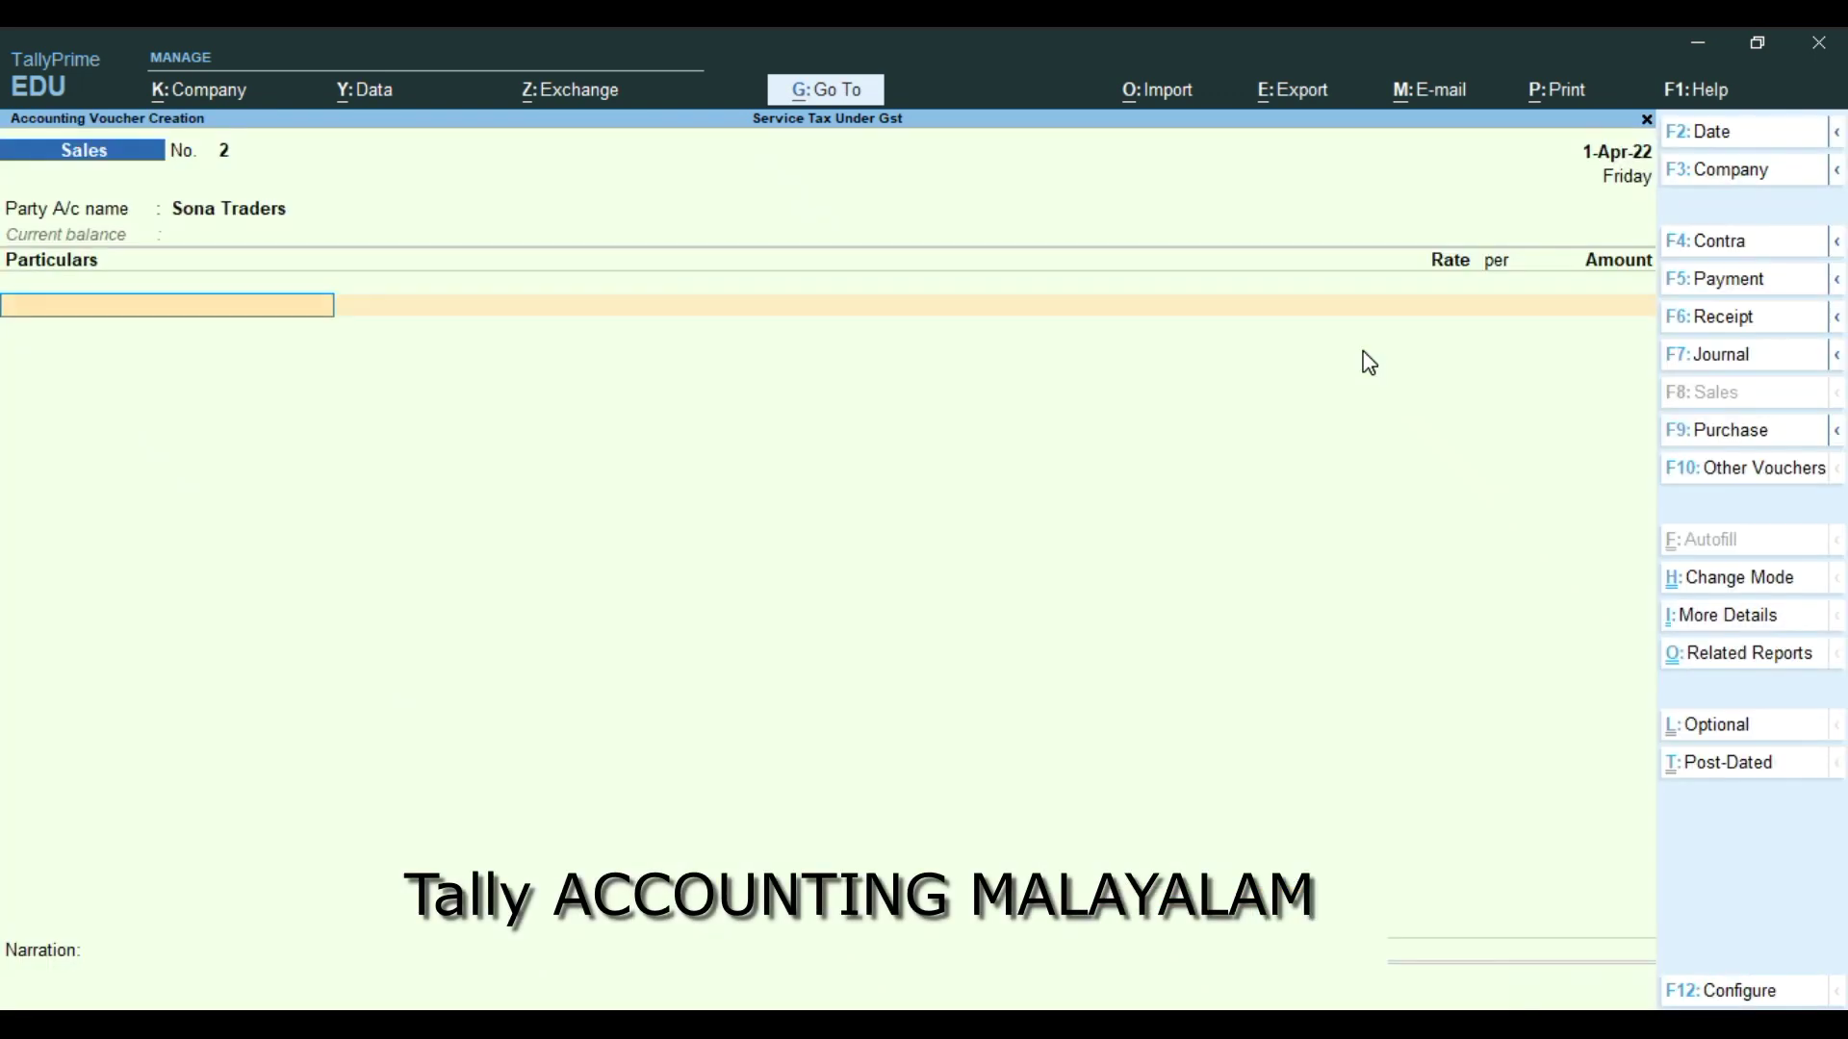
# Create a ledger named Internet Facility under Indirect Incomes from the particulars line
pyautogui.hotkey('alt', 'c')
pyautogui.write('Internet Facility')
pyautogui.press('Return')
pyautogui.press('Return')
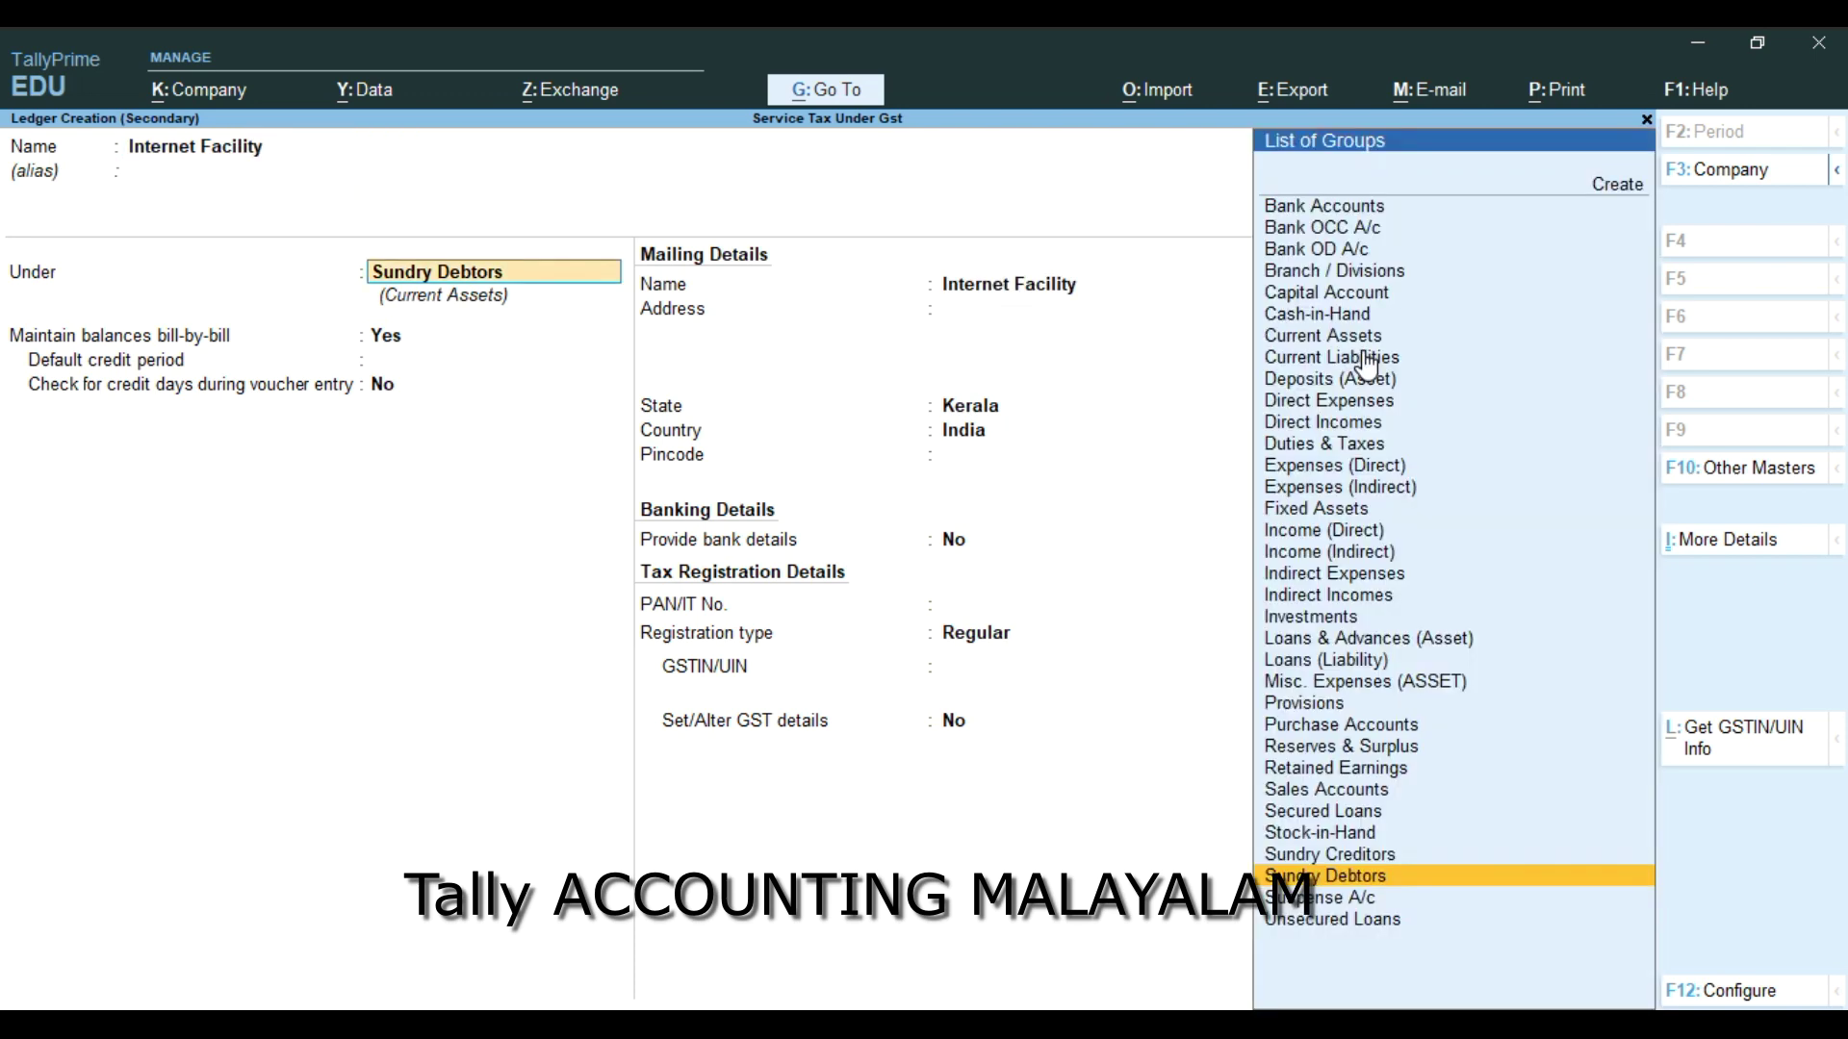
pyautogui.write('i')
pyautogui.press('Down')
pyautogui.press('Down')
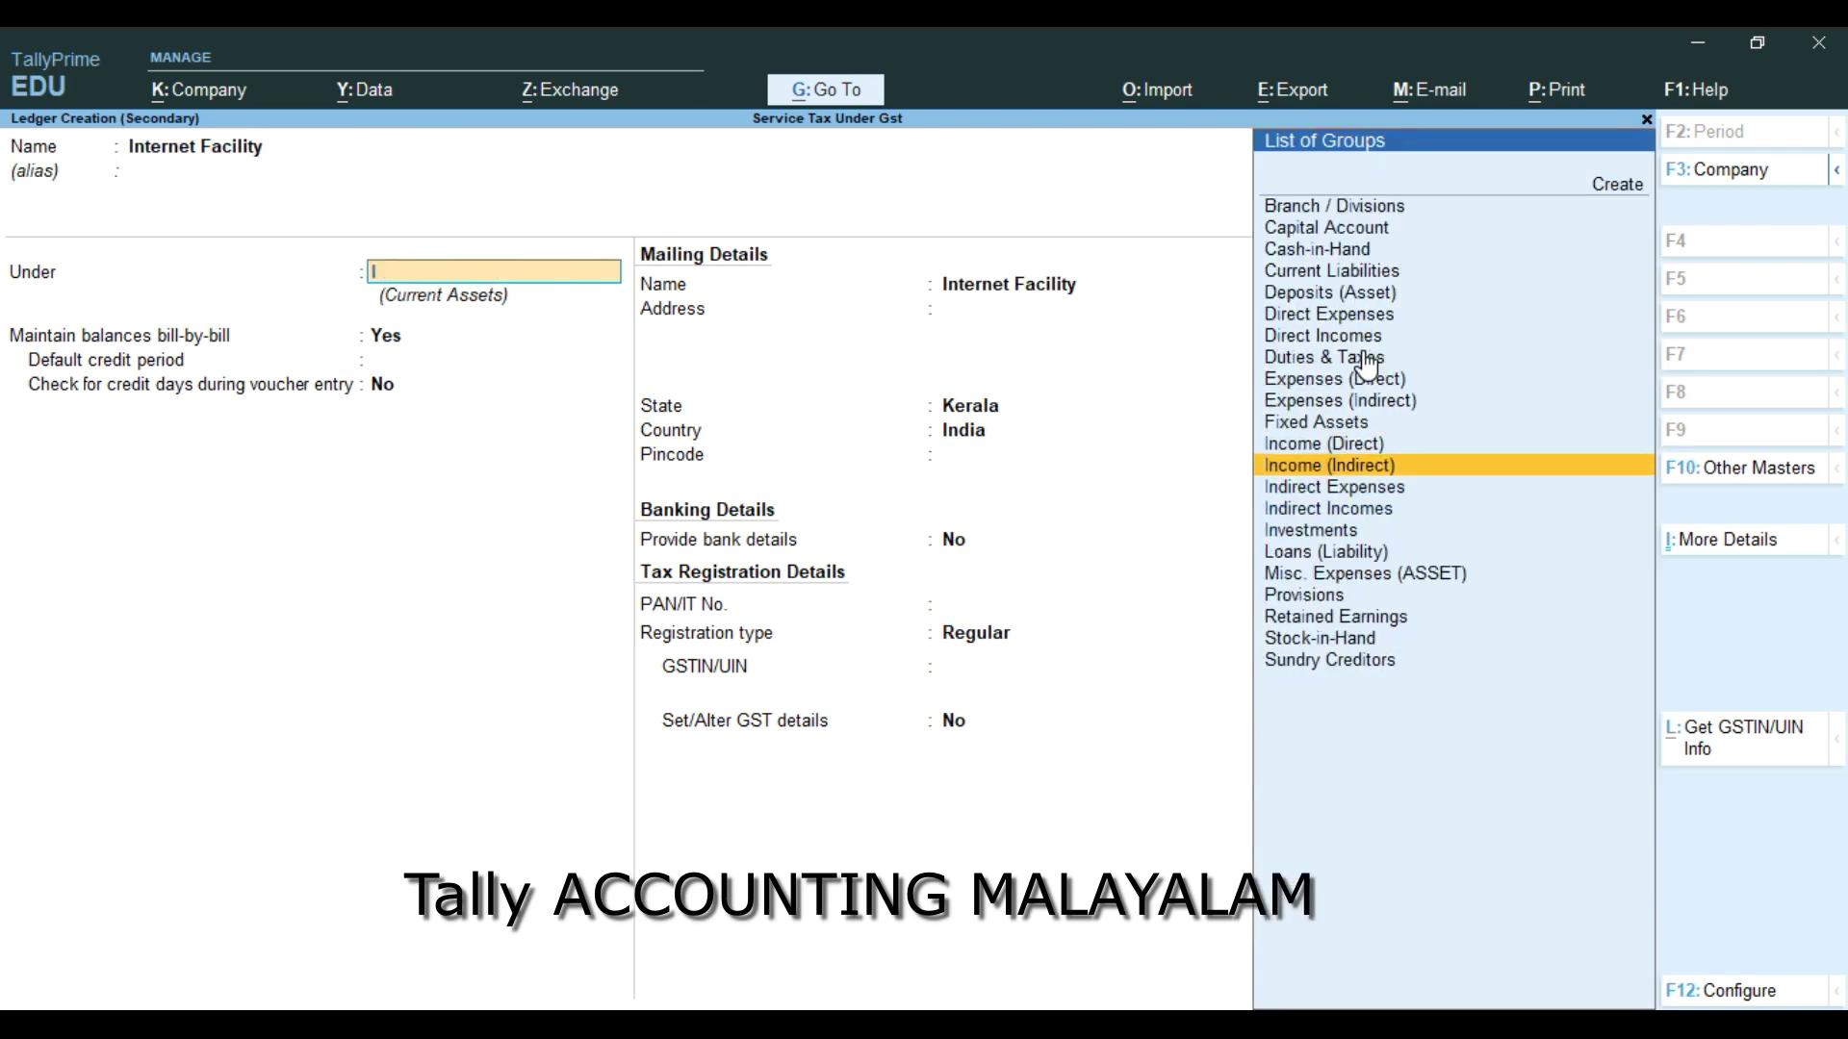
pyautogui.press('Down')
pyautogui.press('Return')
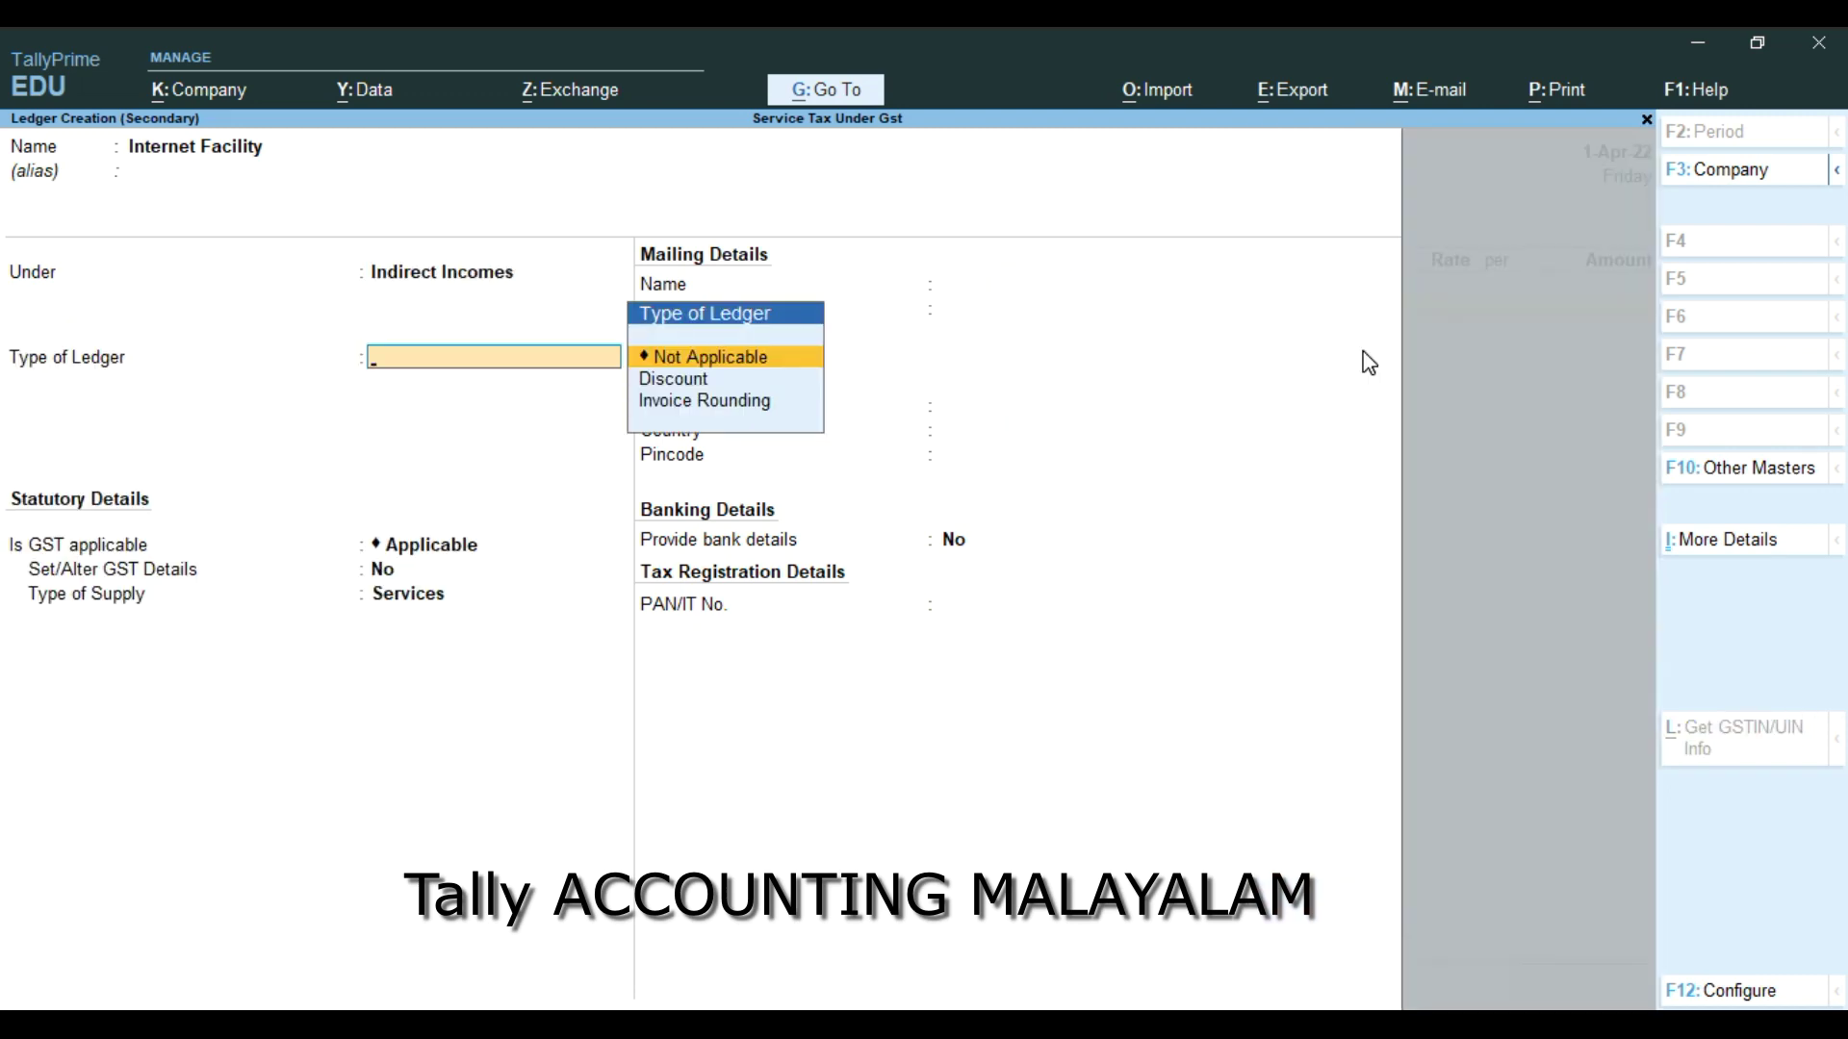
# Enable GST details for the Internet Facility ledger with Interstate Sales Taxable as the nature of transaction
pyautogui.press('Return')
pyautogui.press('Return')
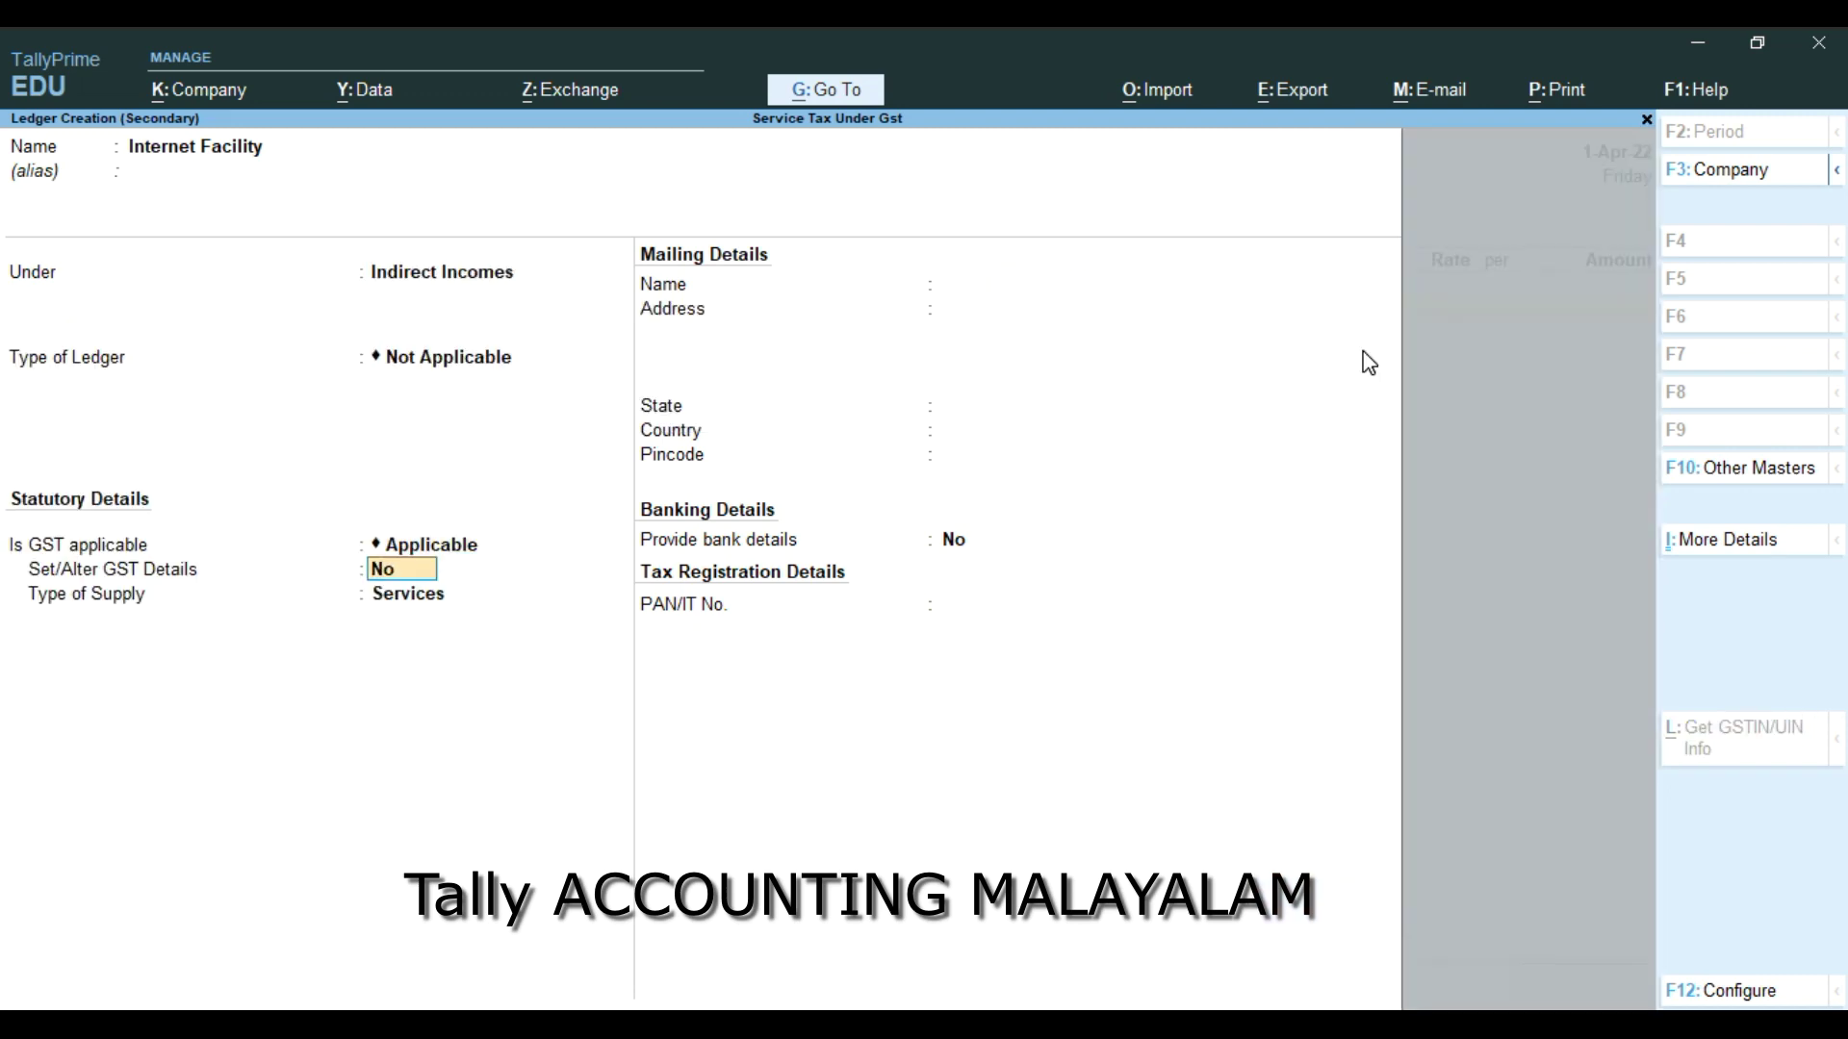
pyautogui.write('y')
pyautogui.press('Return')
pyautogui.press('Return')
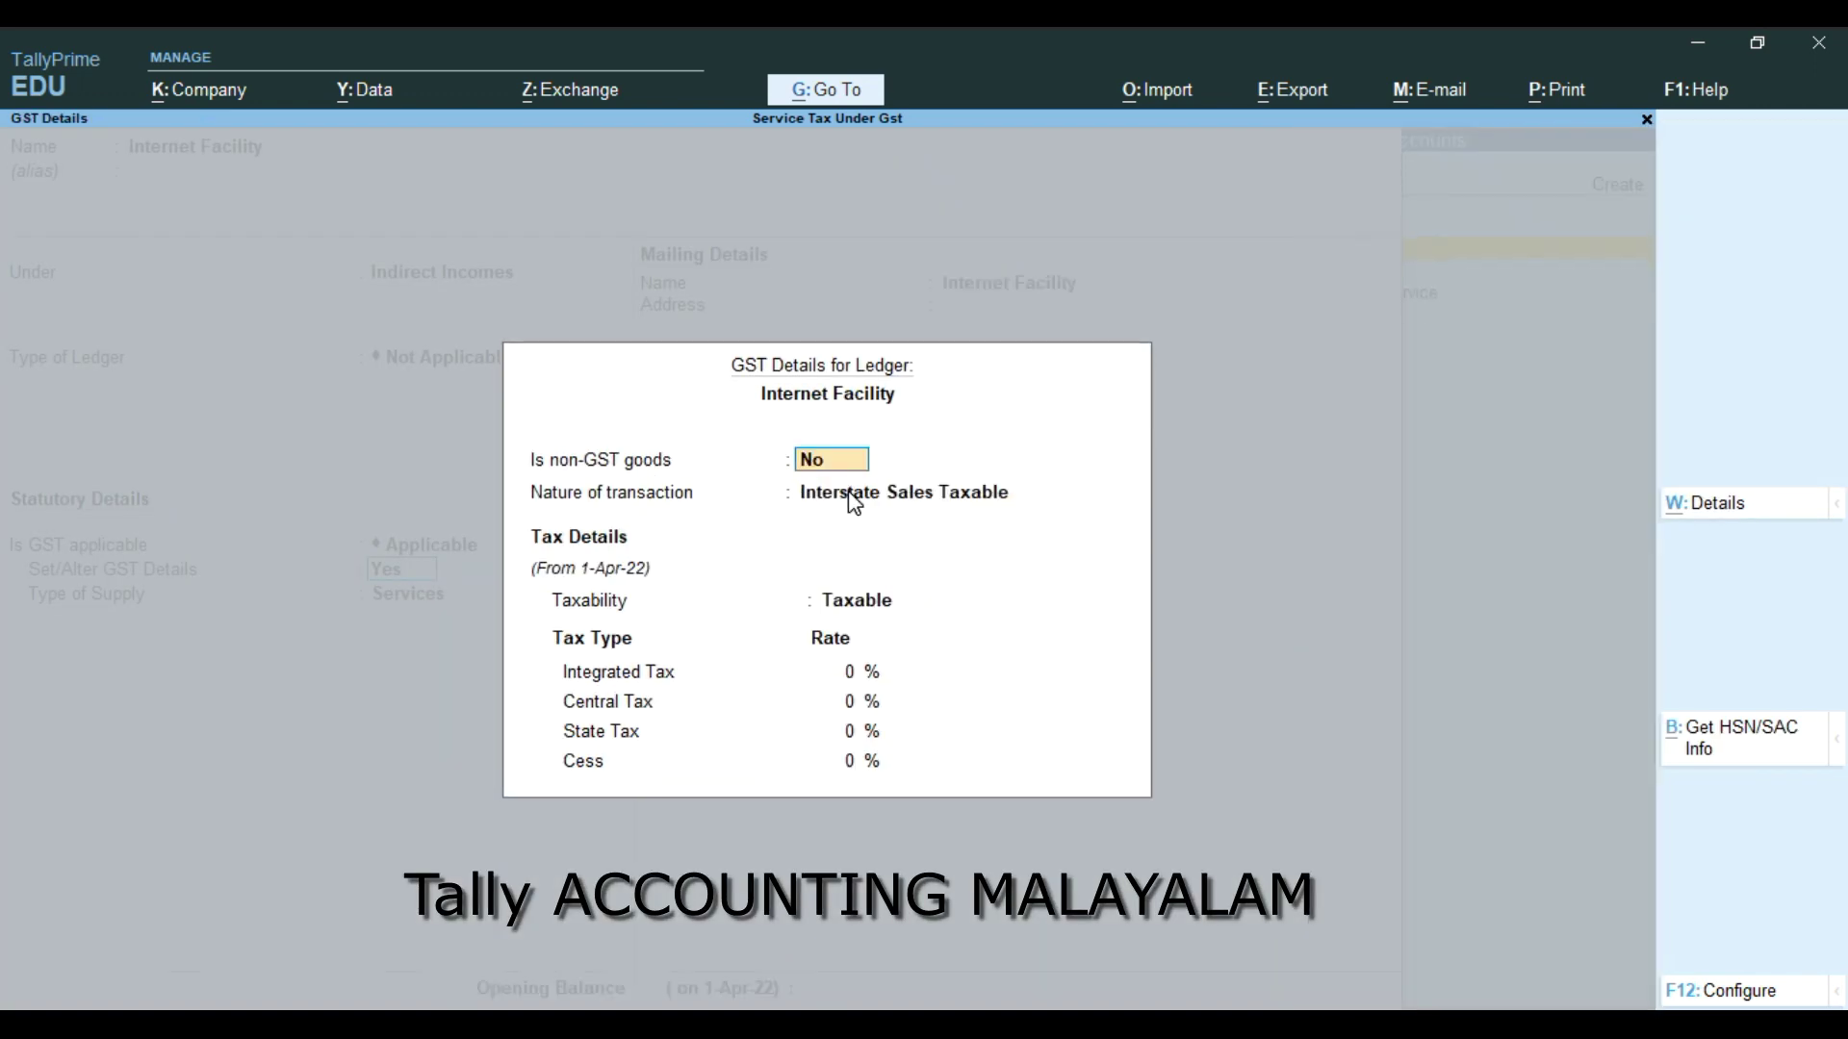
pyautogui.click(848, 490)
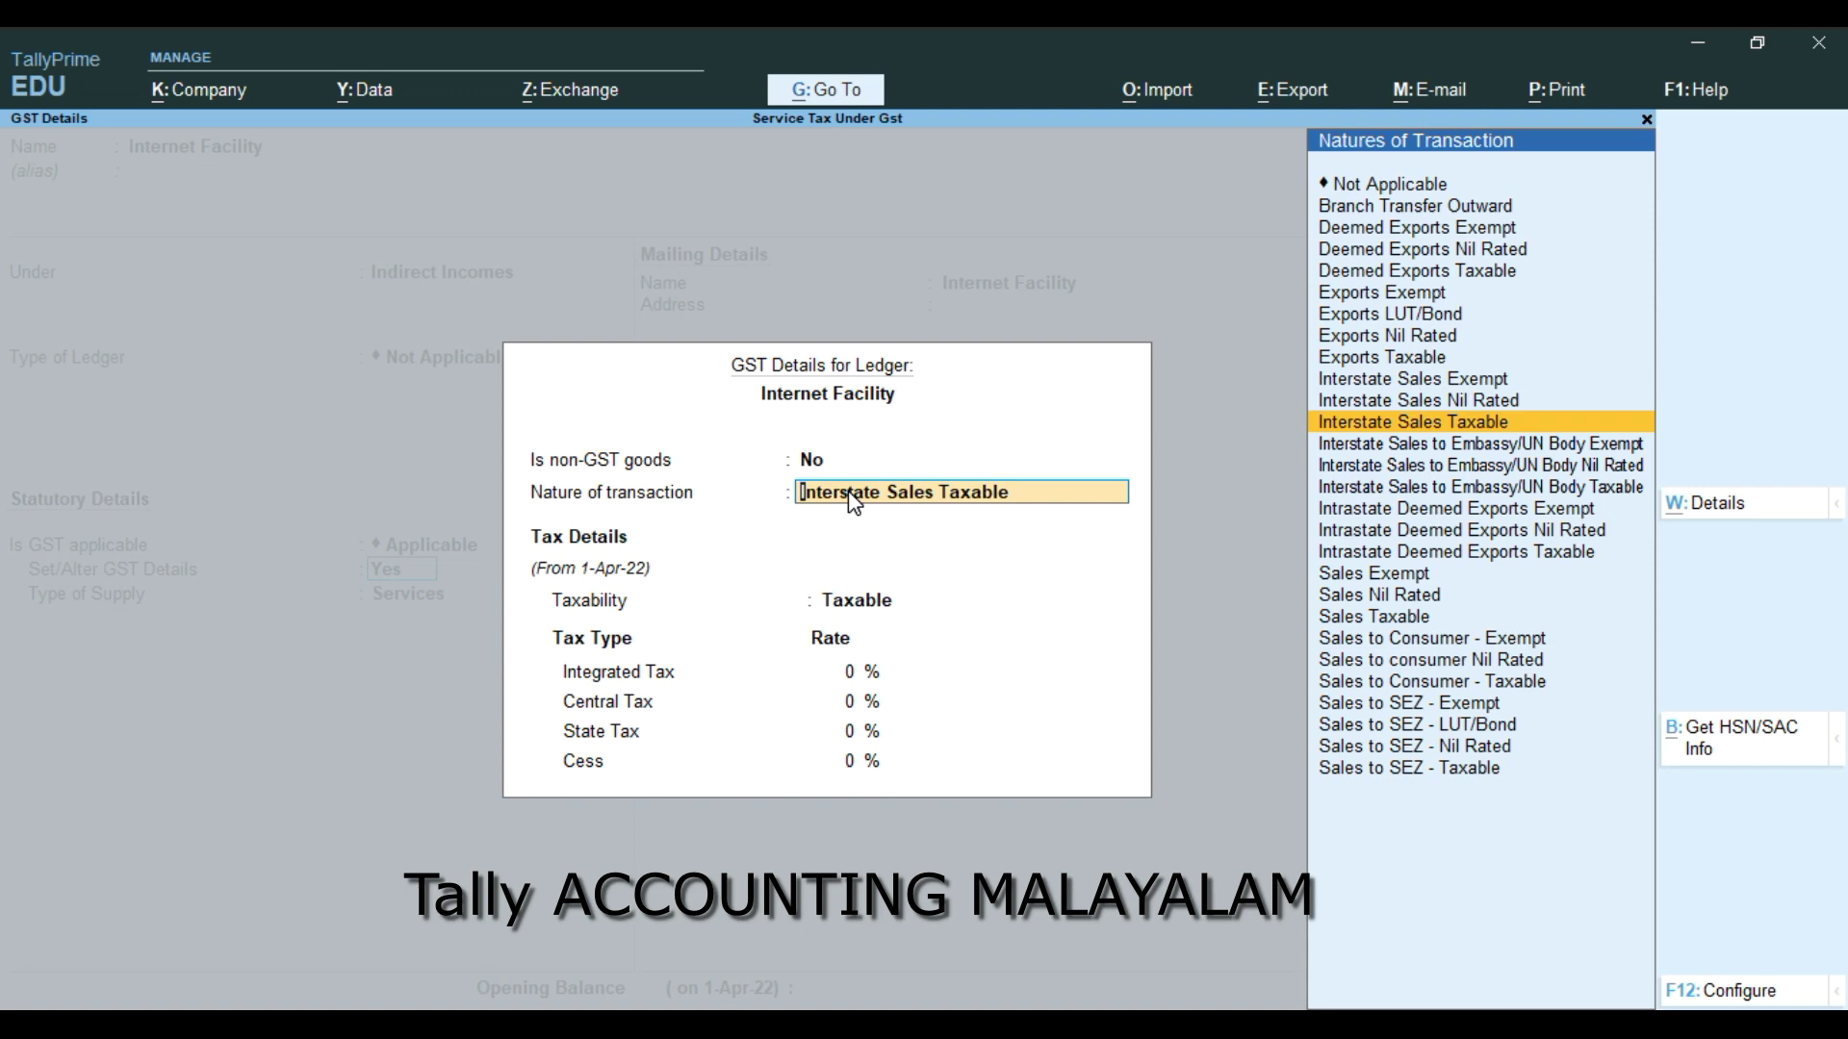
pyautogui.press('Up')
pyautogui.press('Down')
pyautogui.press('Return')
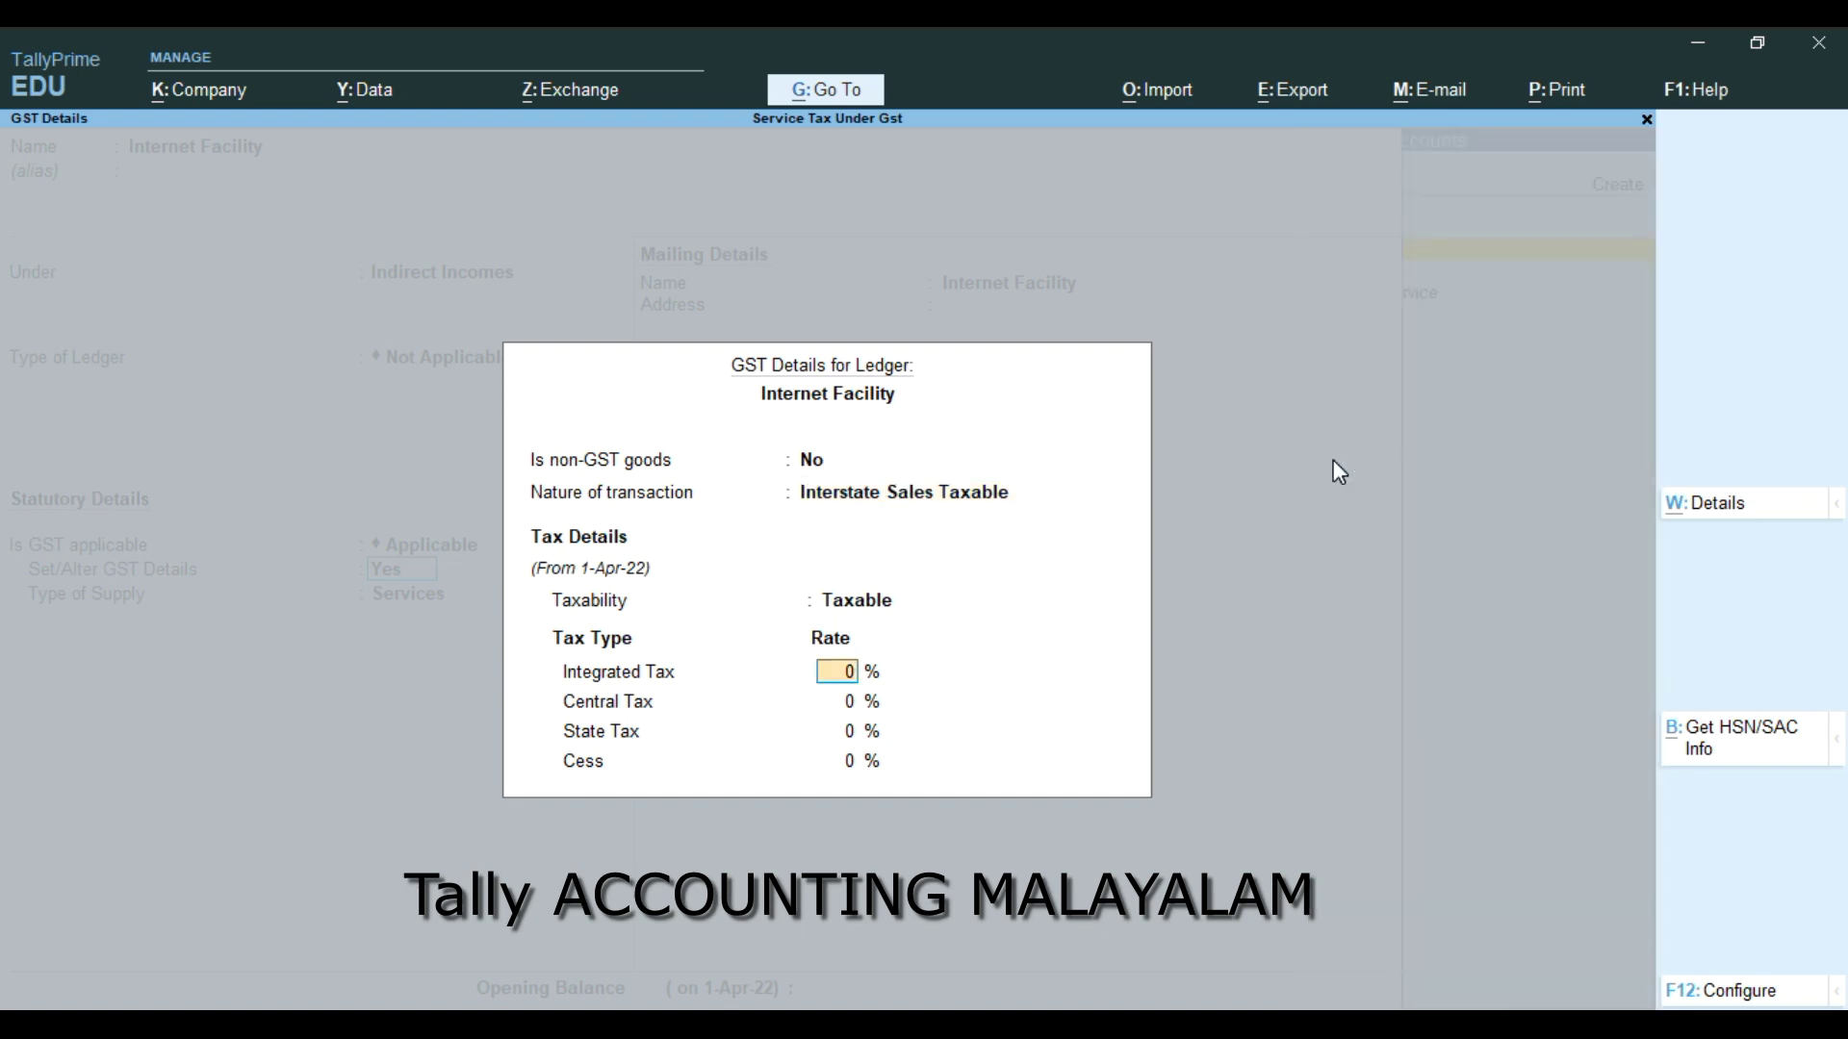
# Set the Internet Facility ledger's Integrated Tax rate to 28% and save the ledger
pyautogui.write('28')
pyautogui.press('Return')
pyautogui.press('Return')
pyautogui.press('Return')
pyautogui.press('Return')
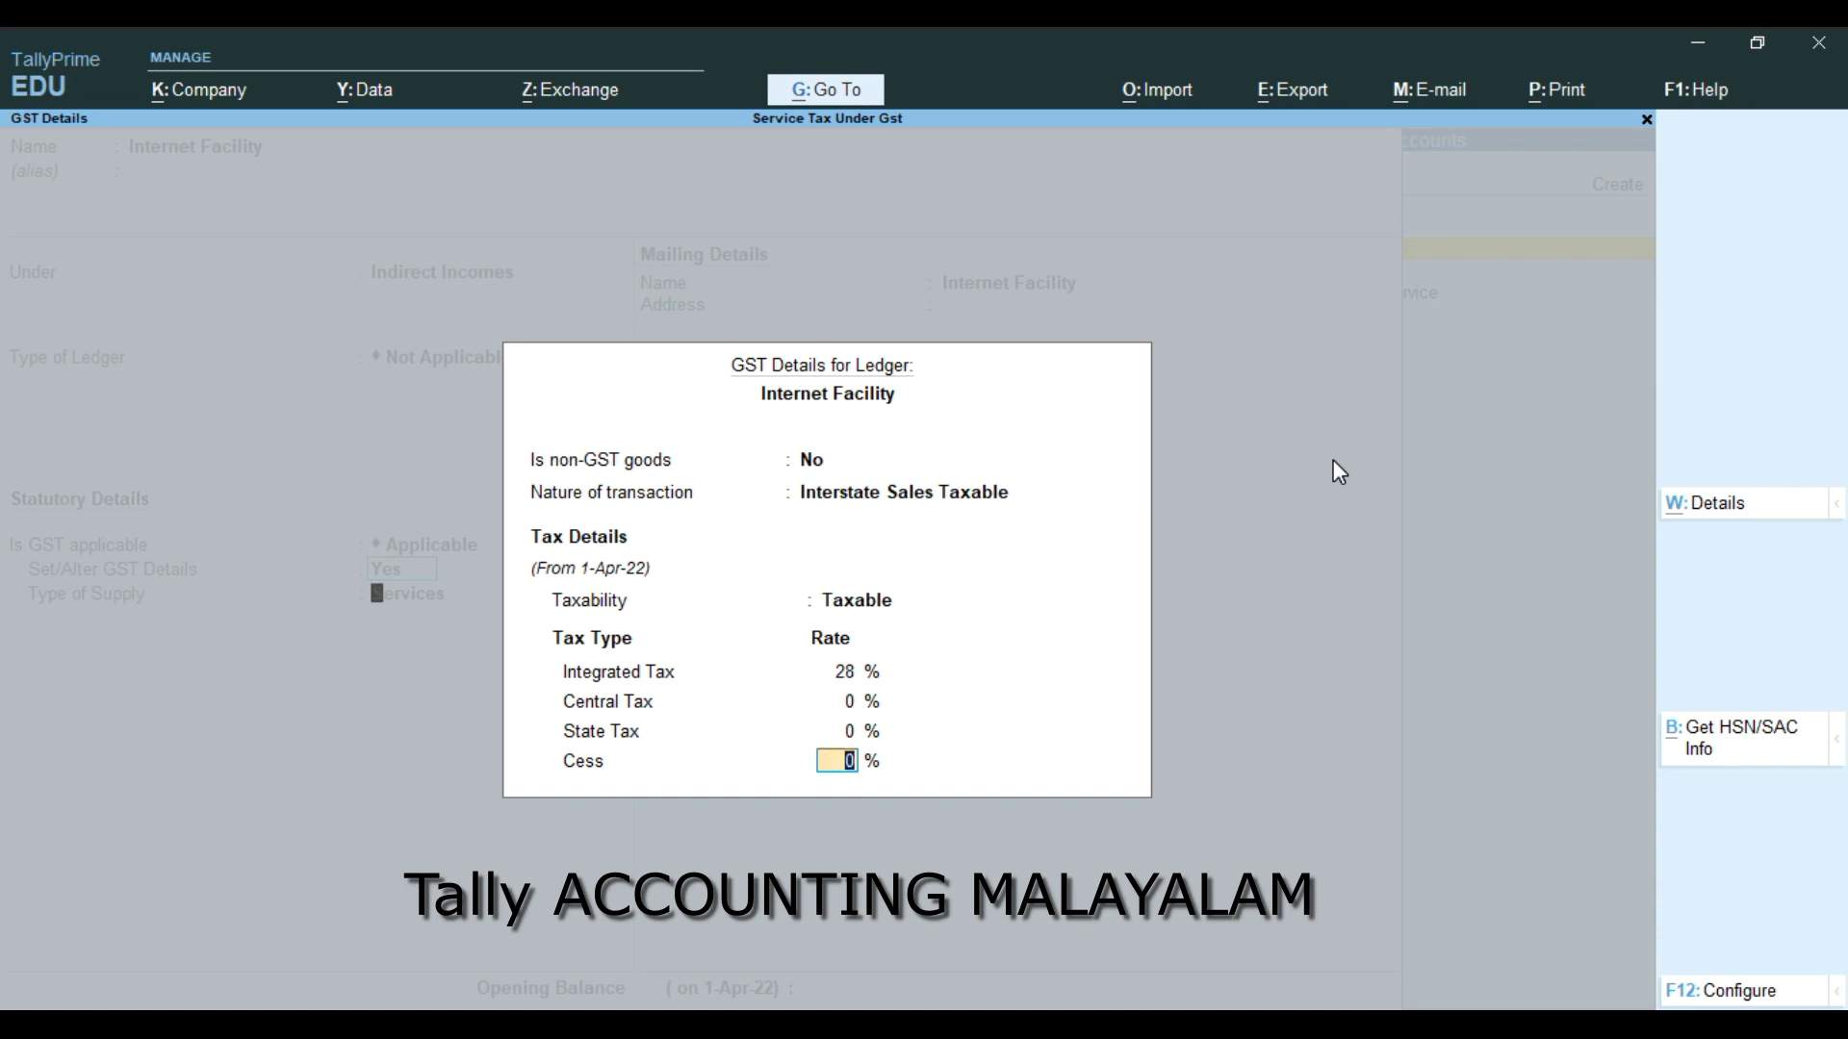
pyautogui.press('Return')
pyautogui.press('Return')
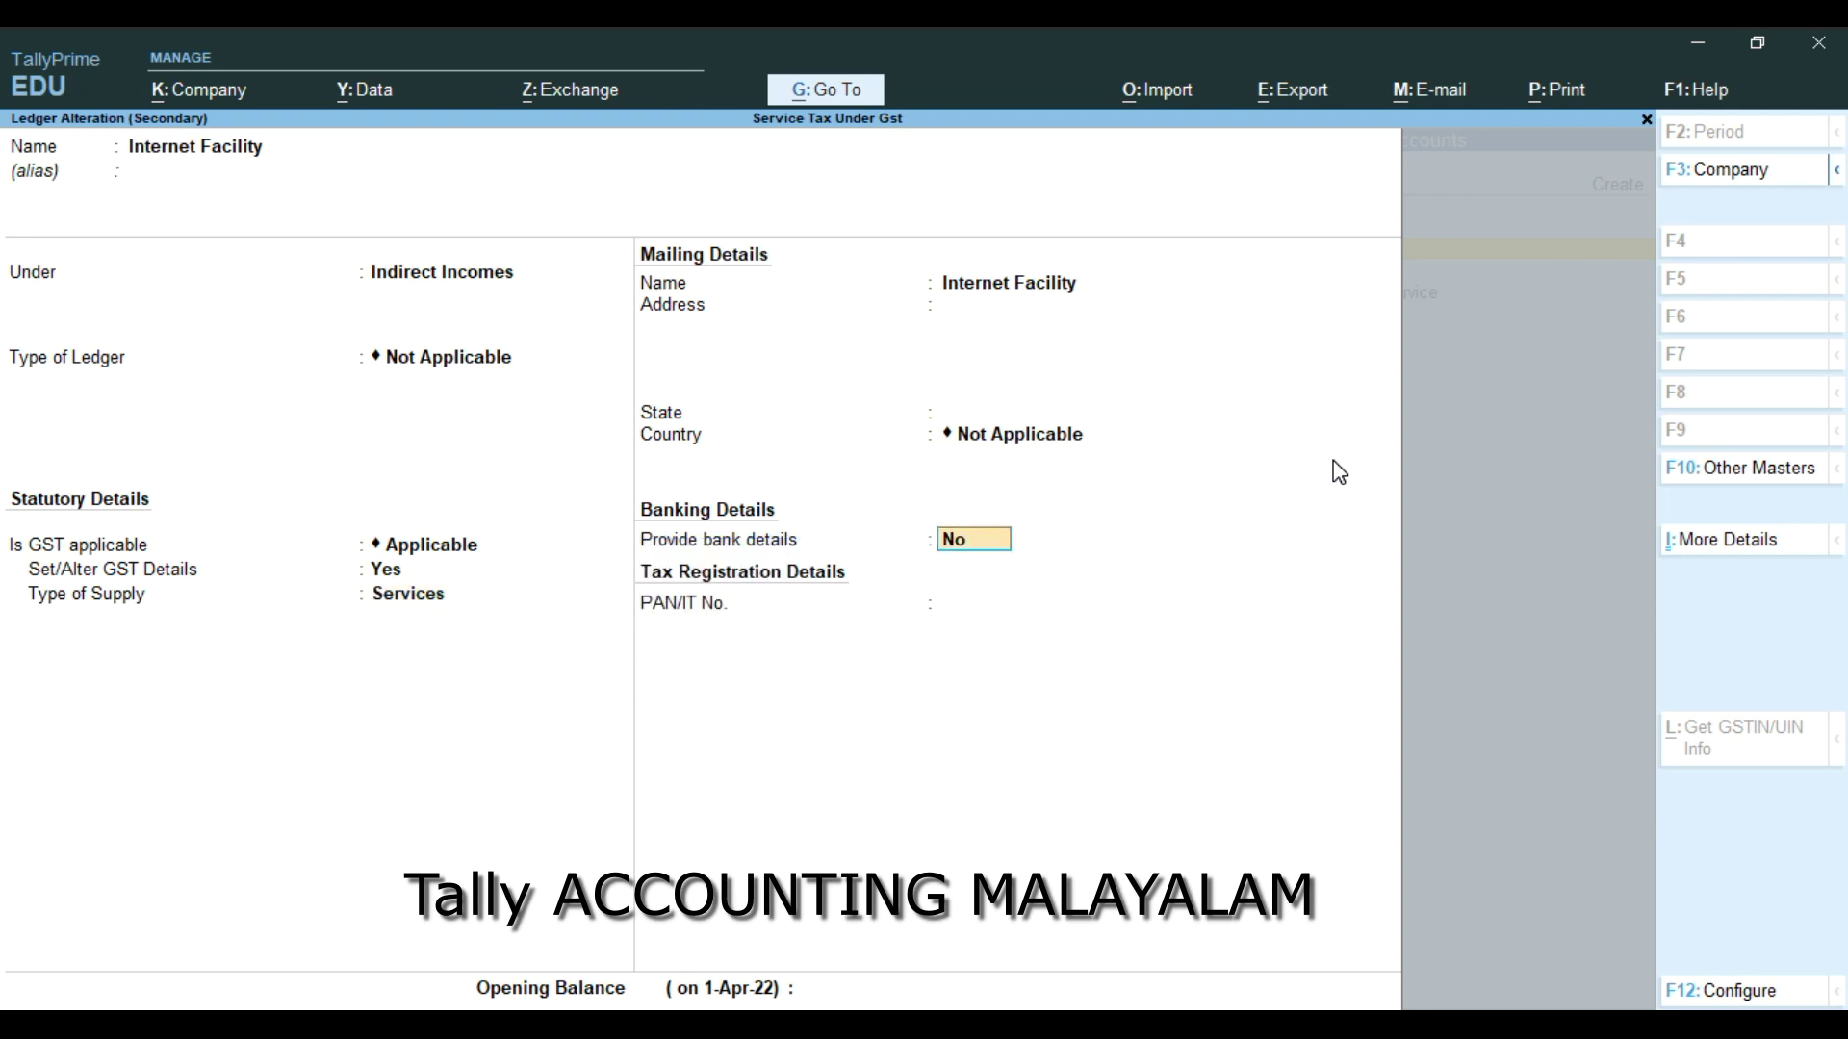
pyautogui.press('Return')
pyautogui.press('Return')
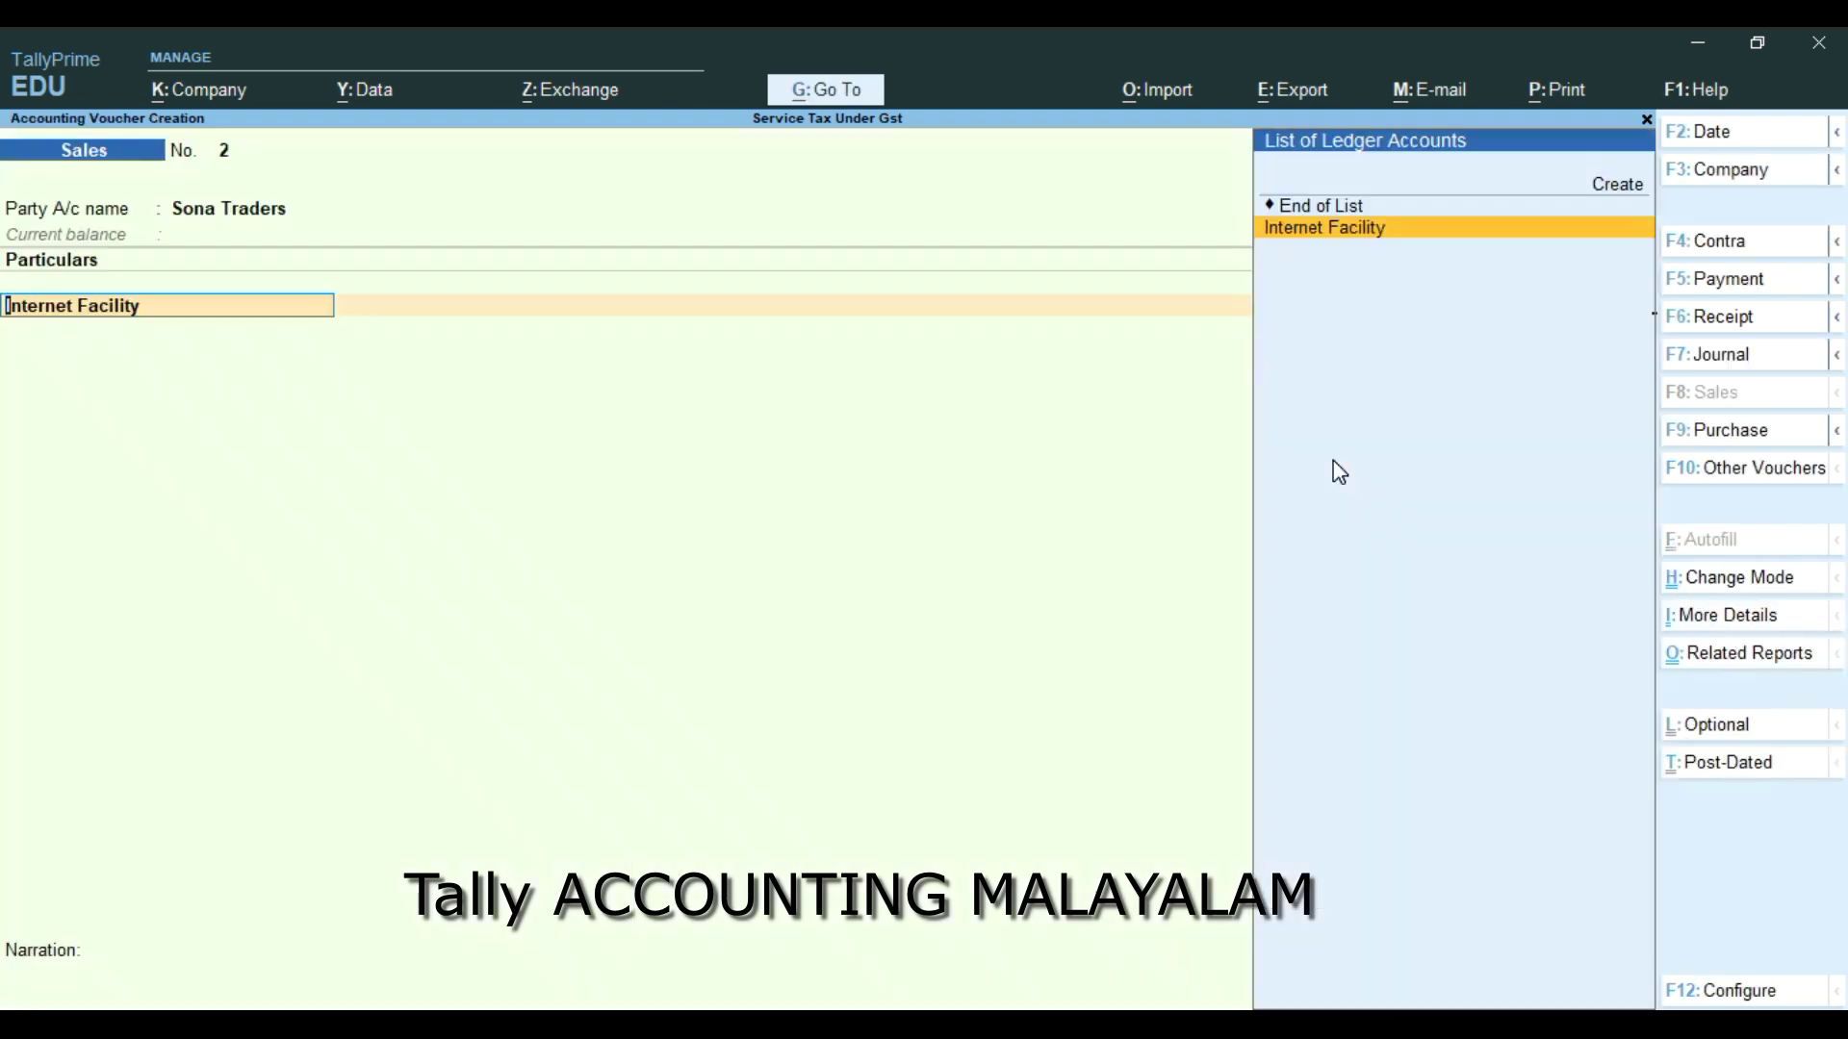
# Enter Internet Facility in the voucher with an amount of 25,000
pyautogui.press('Return')
pyautogui.write('25000')
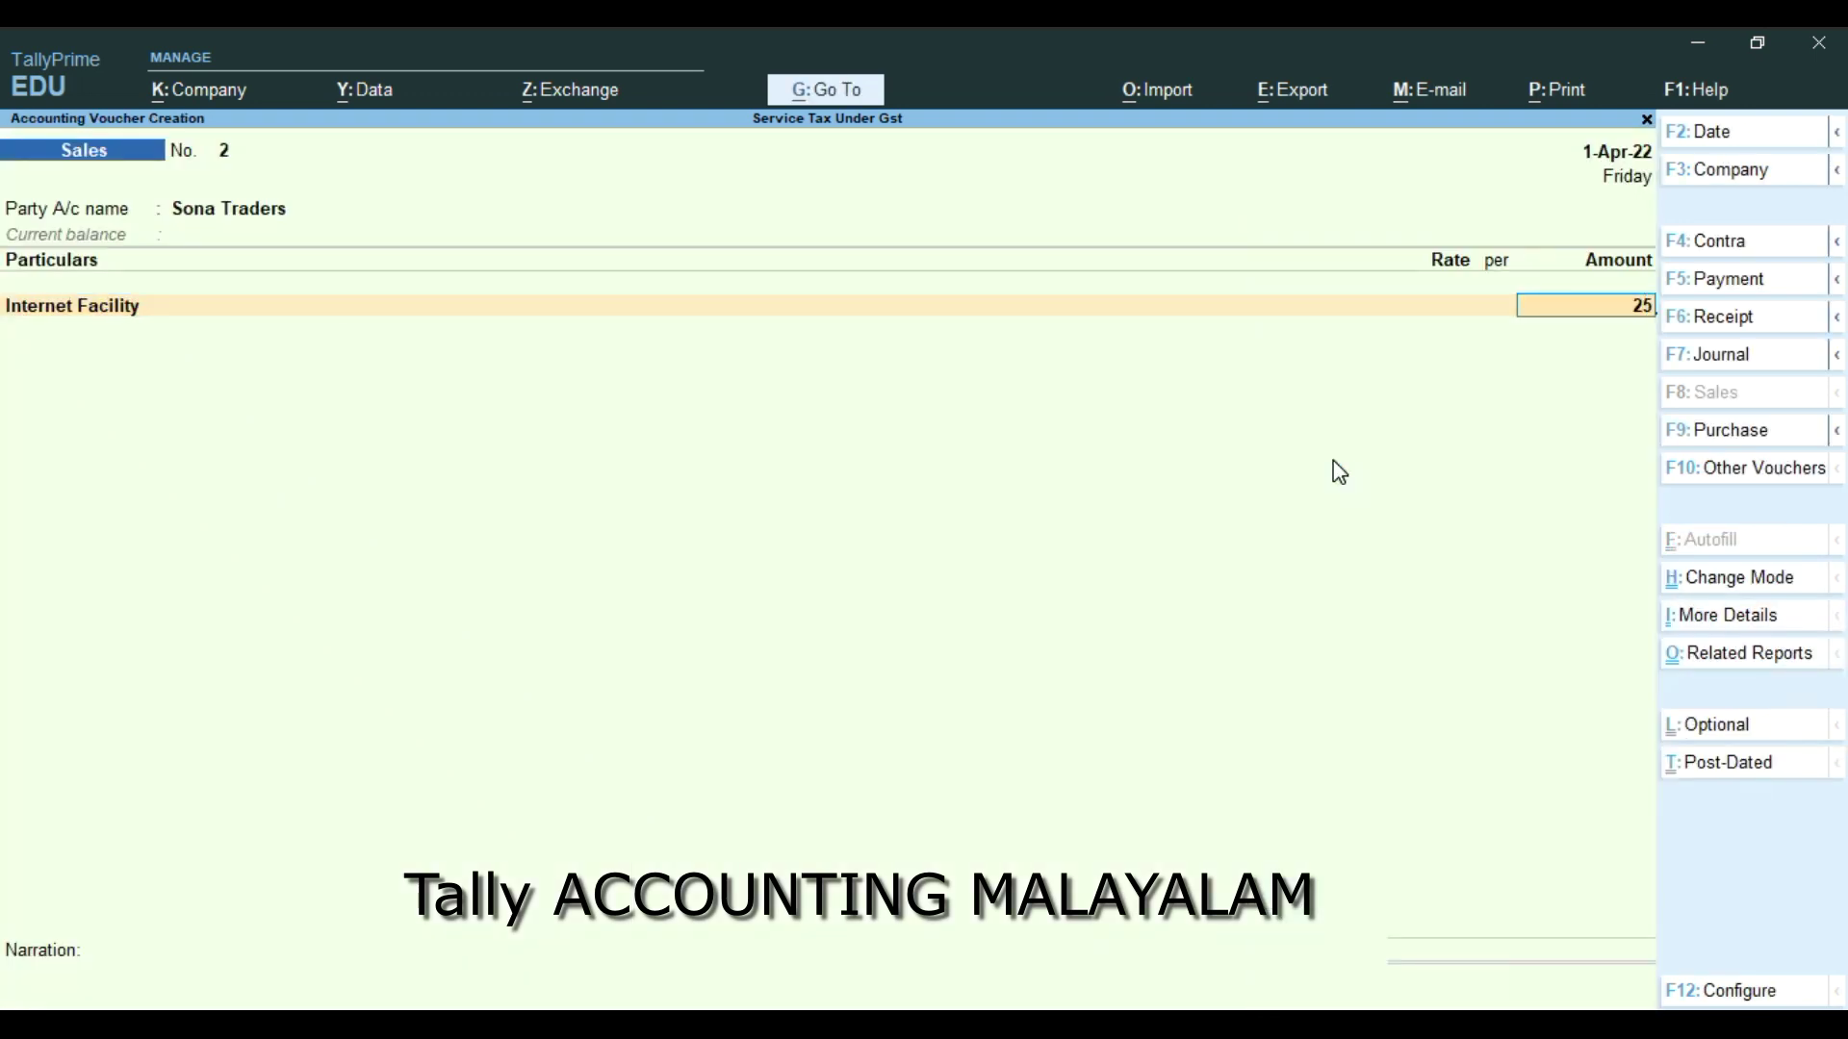
pyautogui.press('Return')
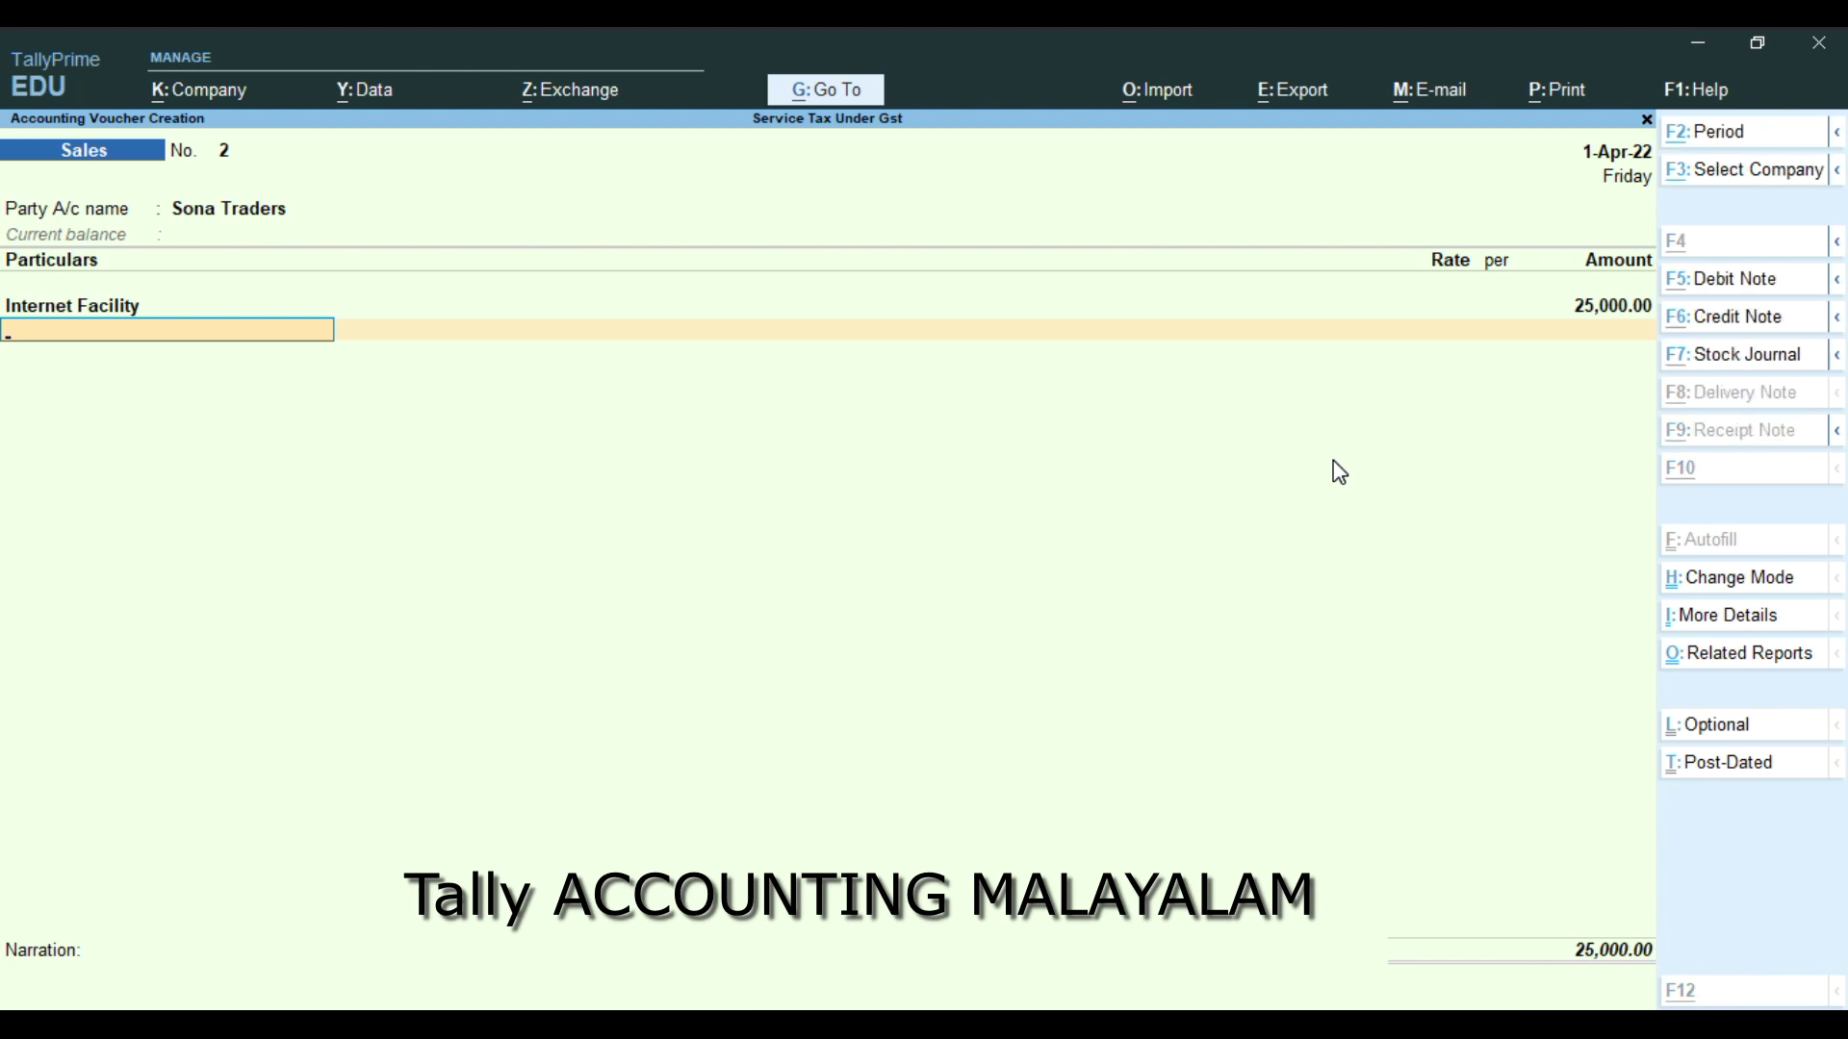
# Create a ledger named Igst under Duties & Taxes from the voucher's particulars line
pyautogui.hotkey('alt', 'c')
pyautogui.write('Igst')
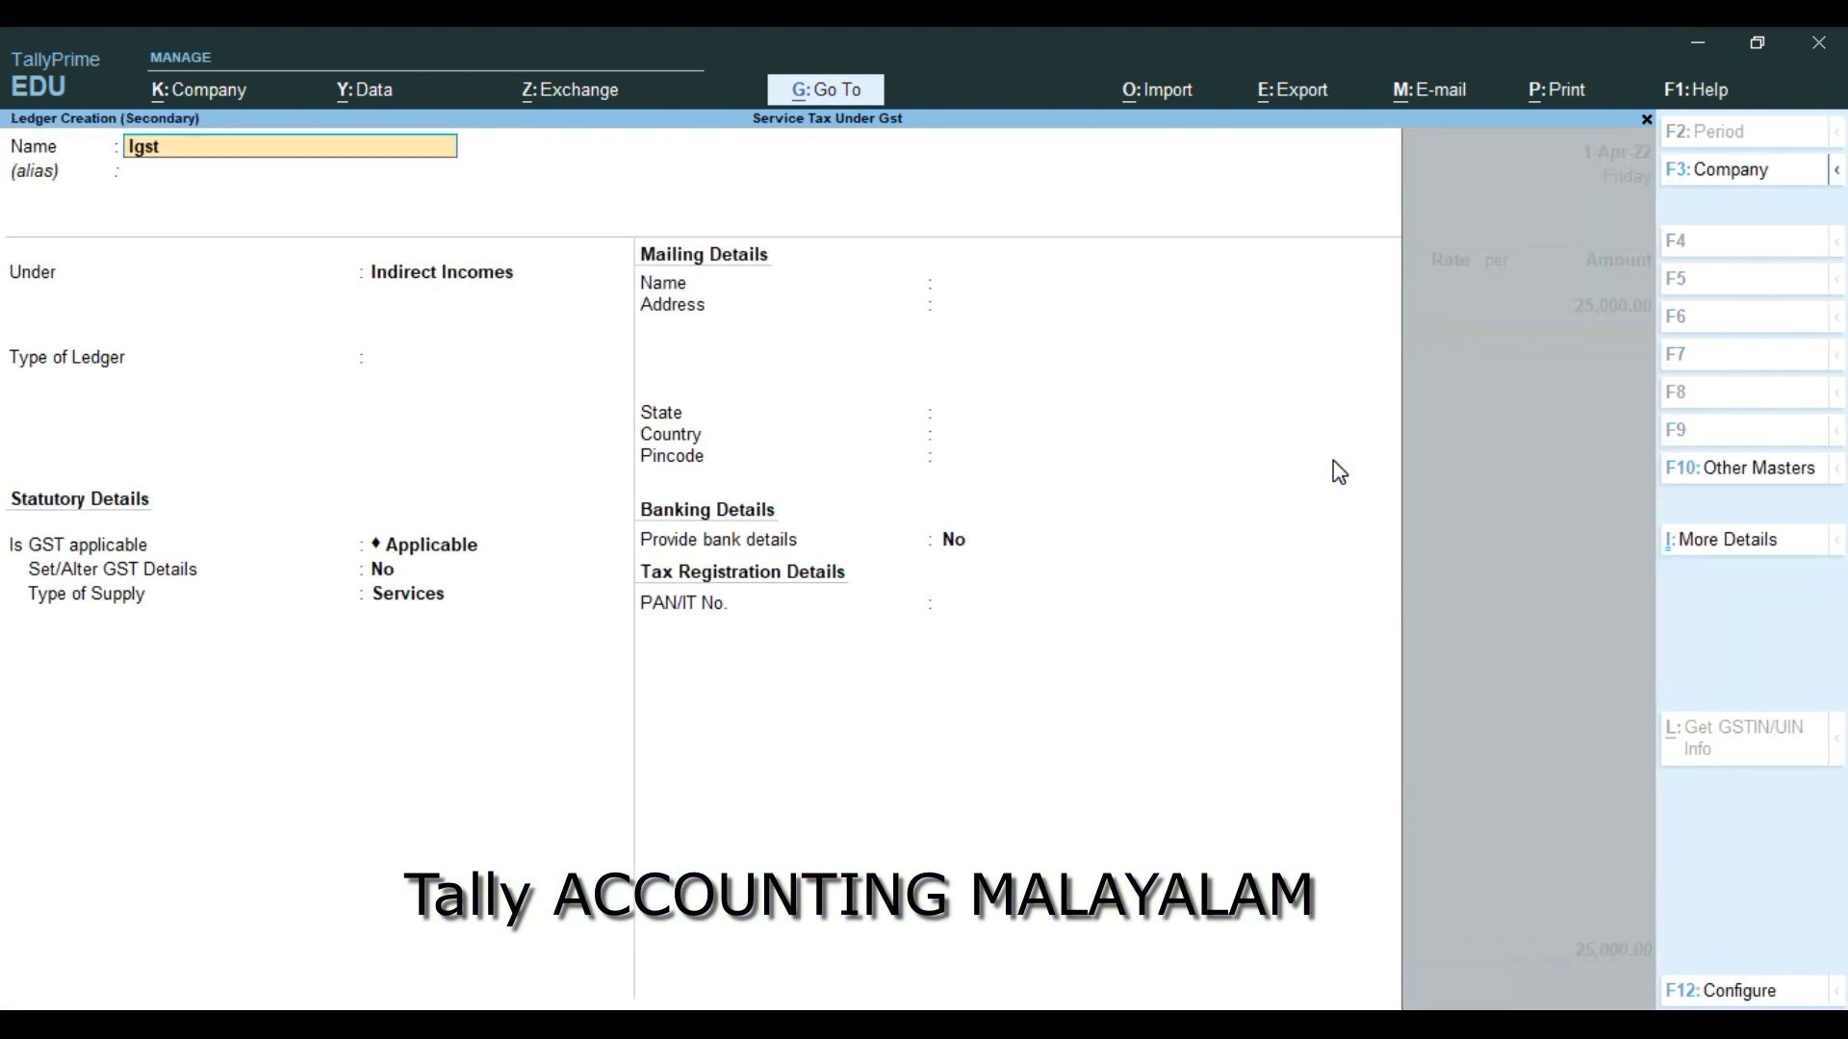
pyautogui.press('Return')
pyautogui.press('Return')
pyautogui.write('D')
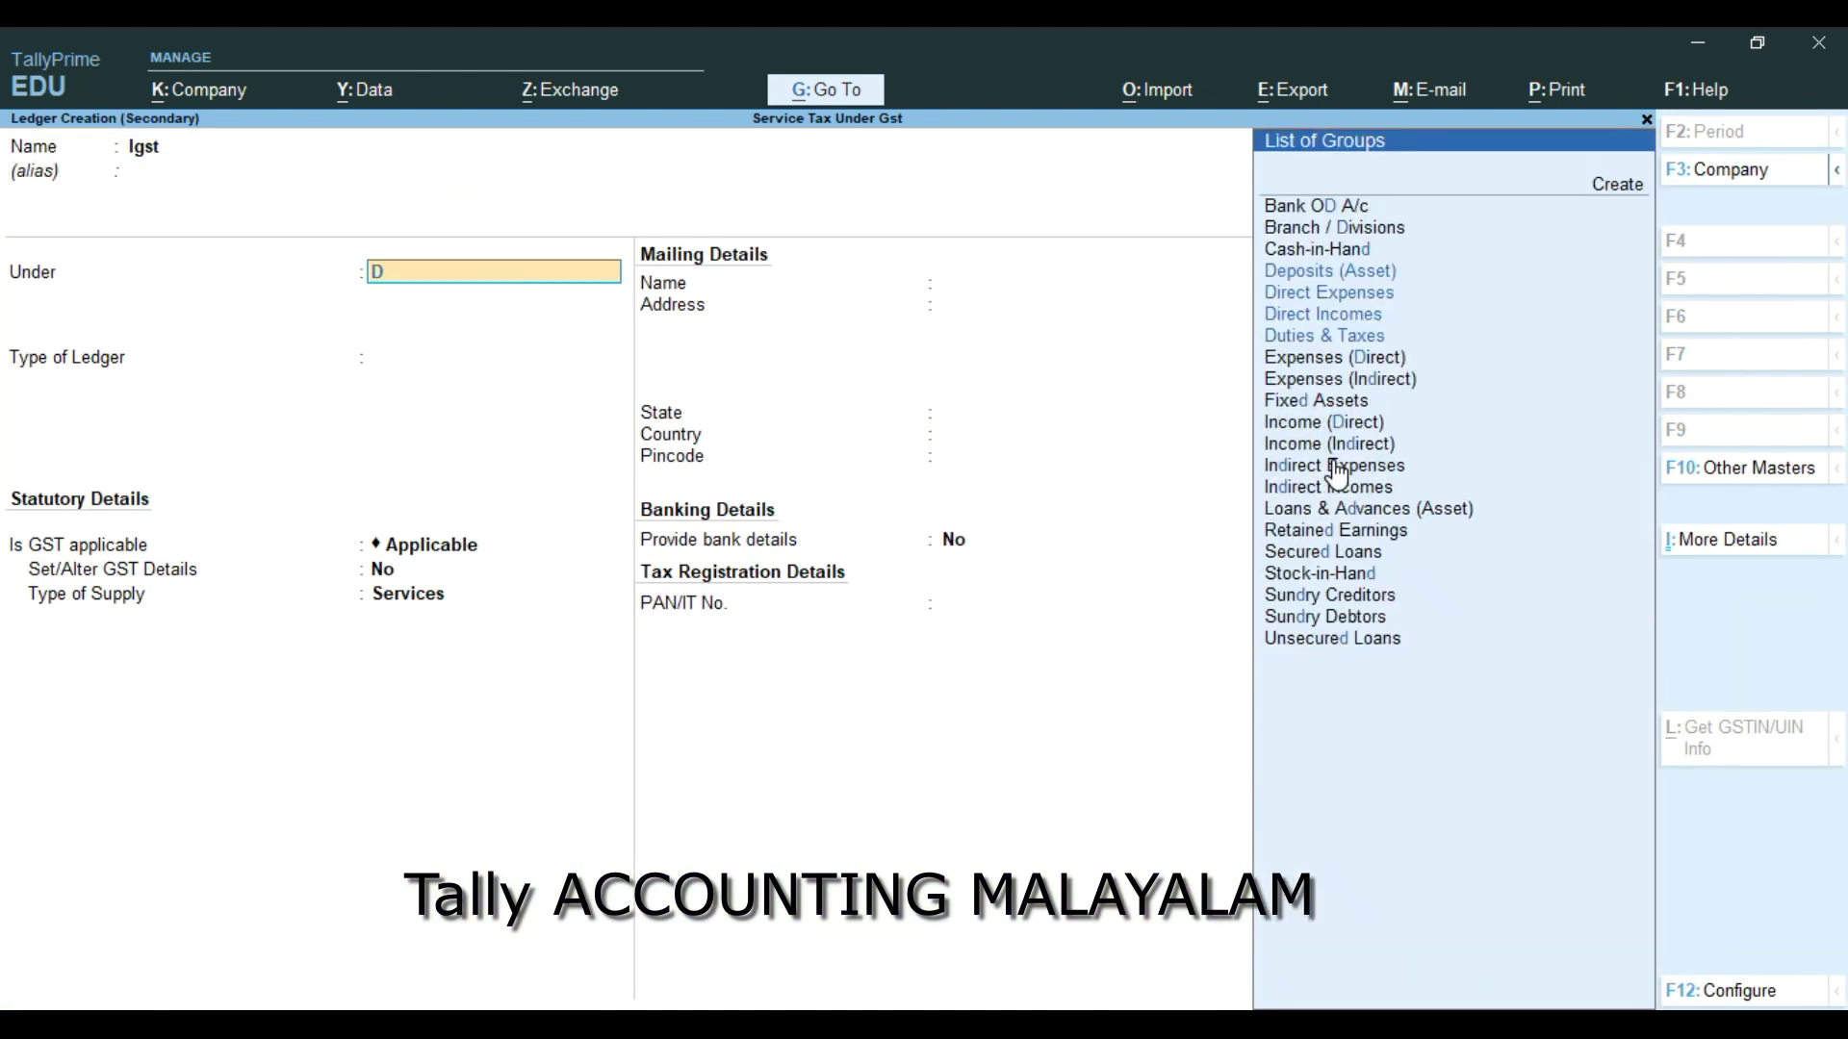
pyautogui.press('Down')
pyautogui.press('Down')
pyautogui.press('Down')
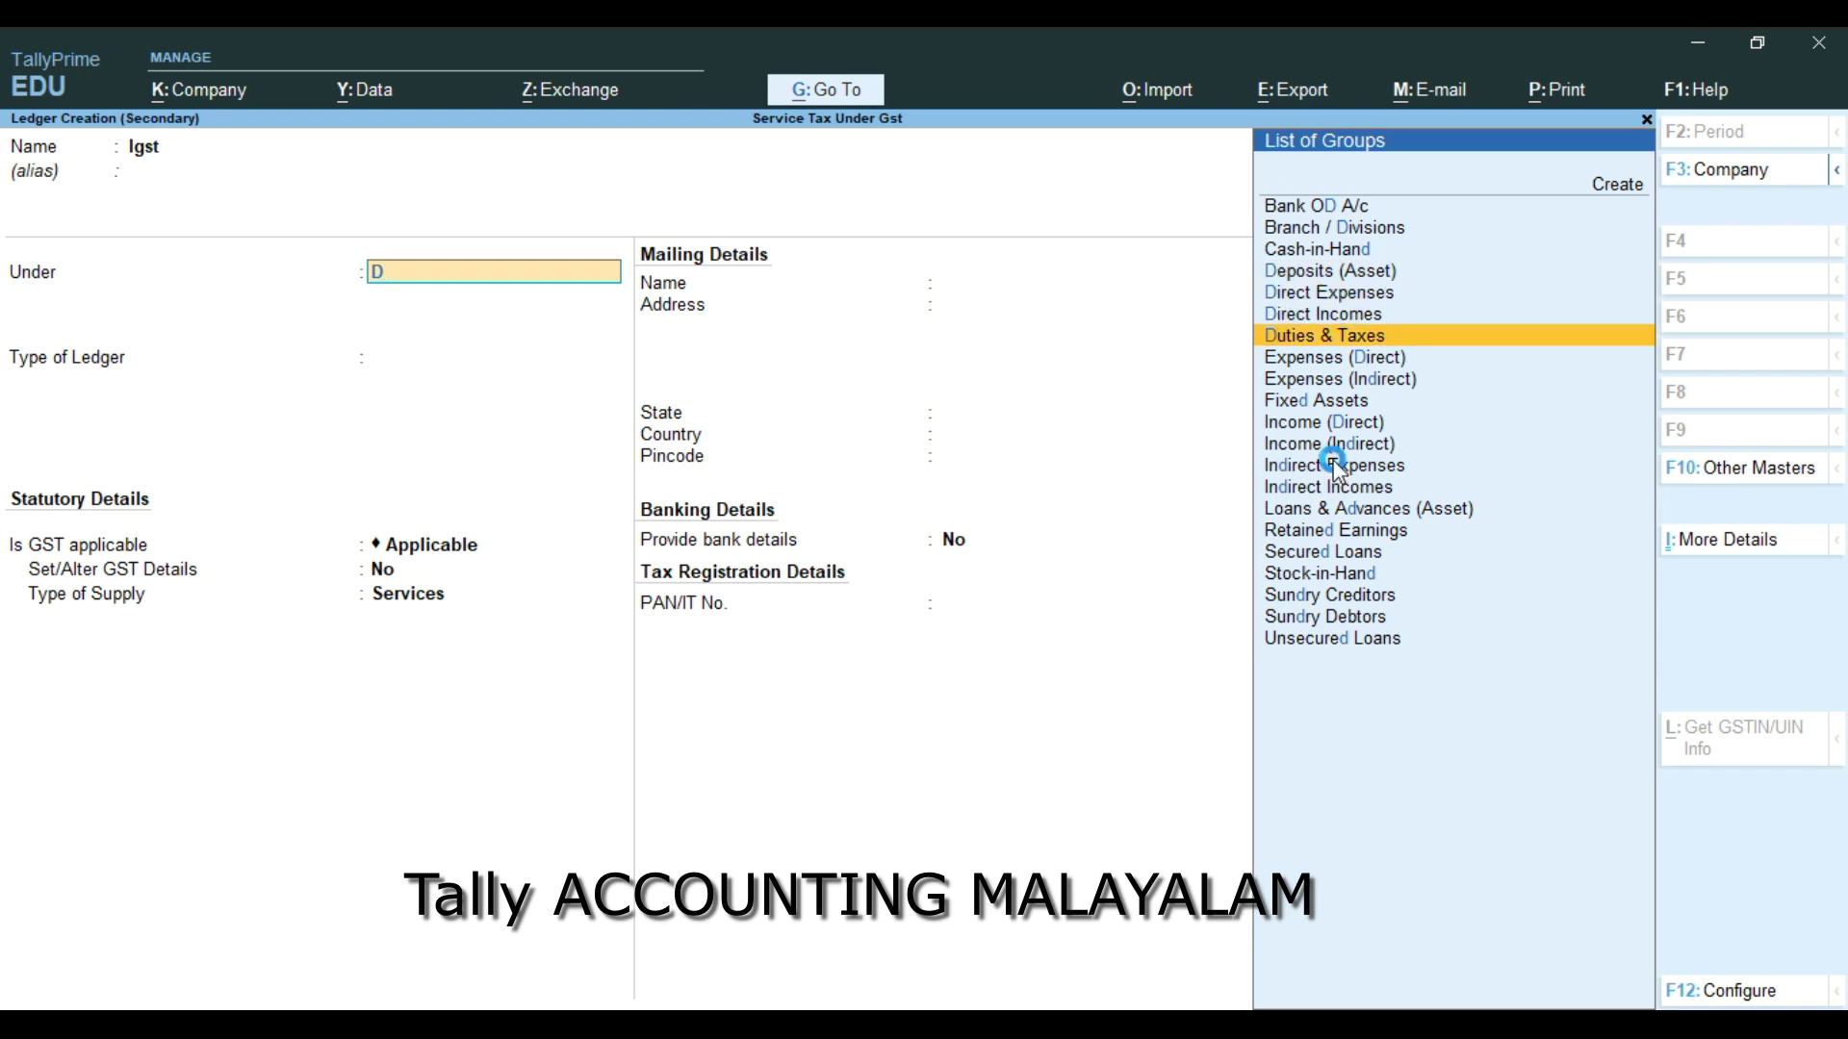
pyautogui.press('Return')
# Set the Igst ledger's duty type to GST and tax type to Integrated Tax, then save it and accept its calculated amount in the voucher
pyautogui.press('Up')
pyautogui.press('Return')
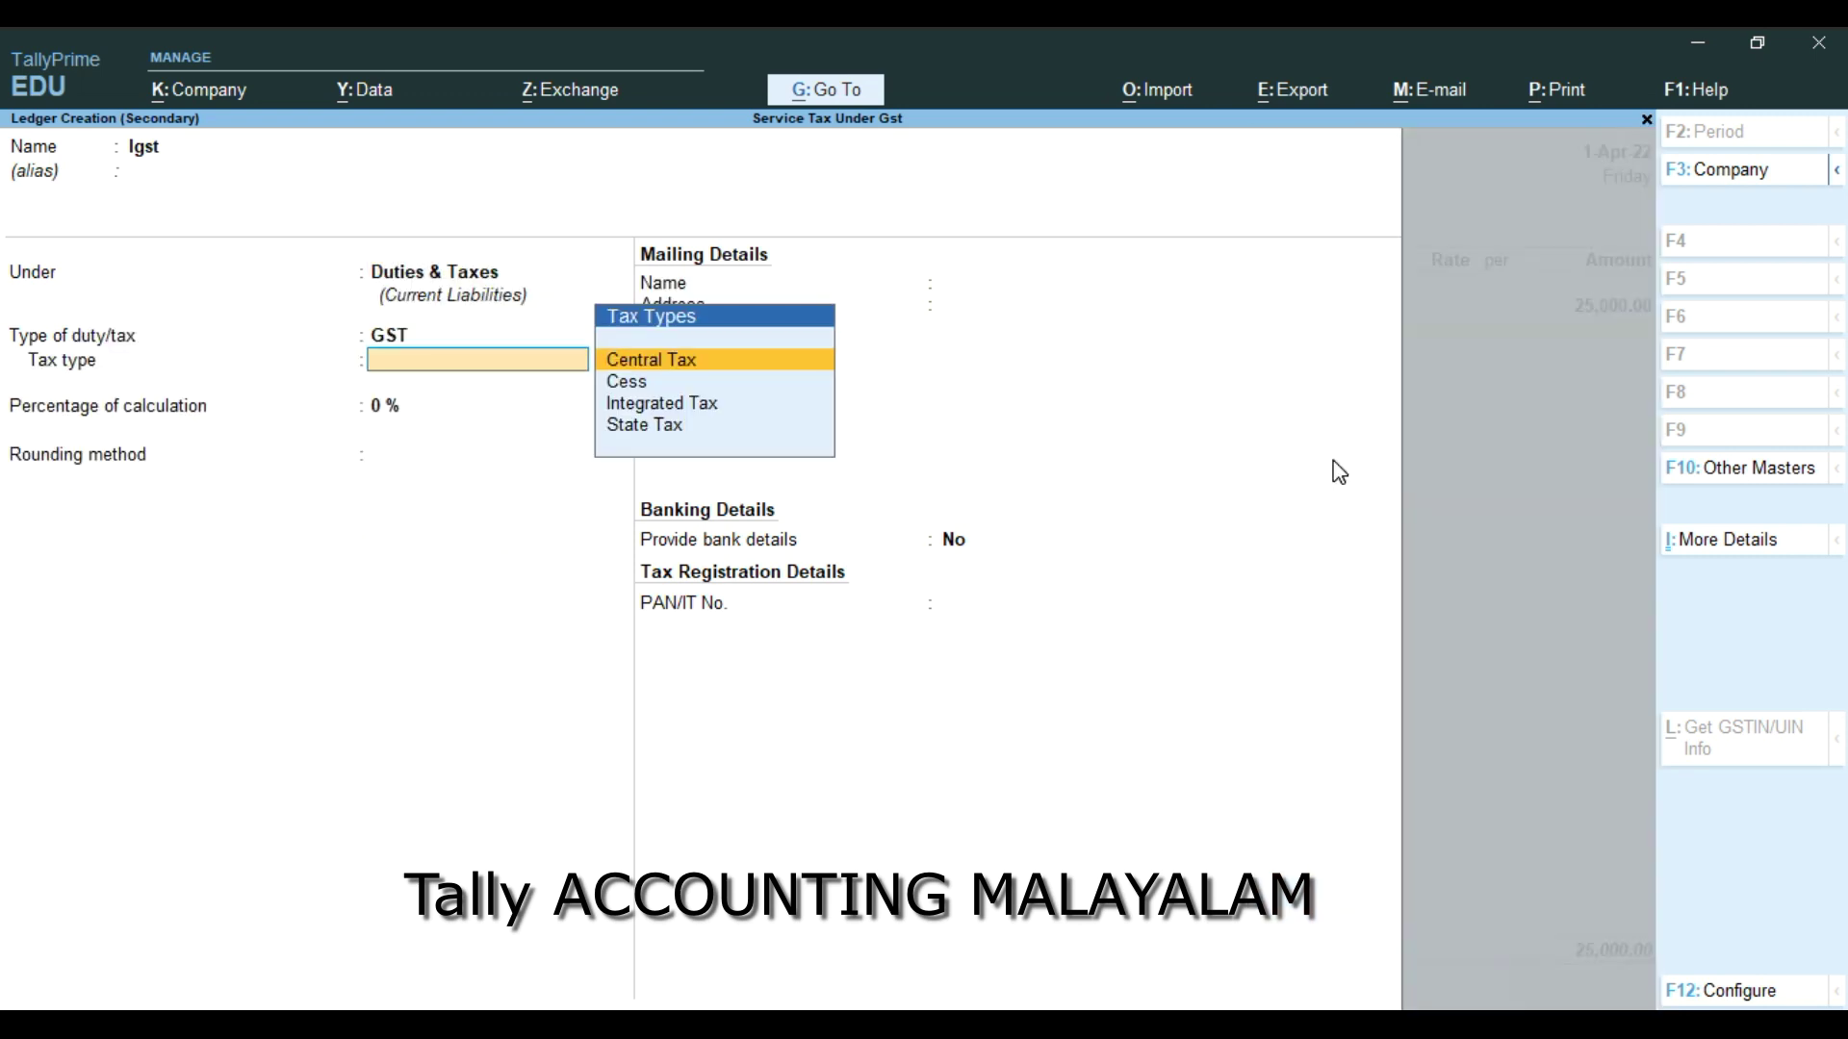
pyautogui.press('Down')
pyautogui.press('Down')
pyautogui.press('Return')
pyautogui.press('Return')
pyautogui.press('Return')
pyautogui.press('Return')
pyautogui.press('Return')
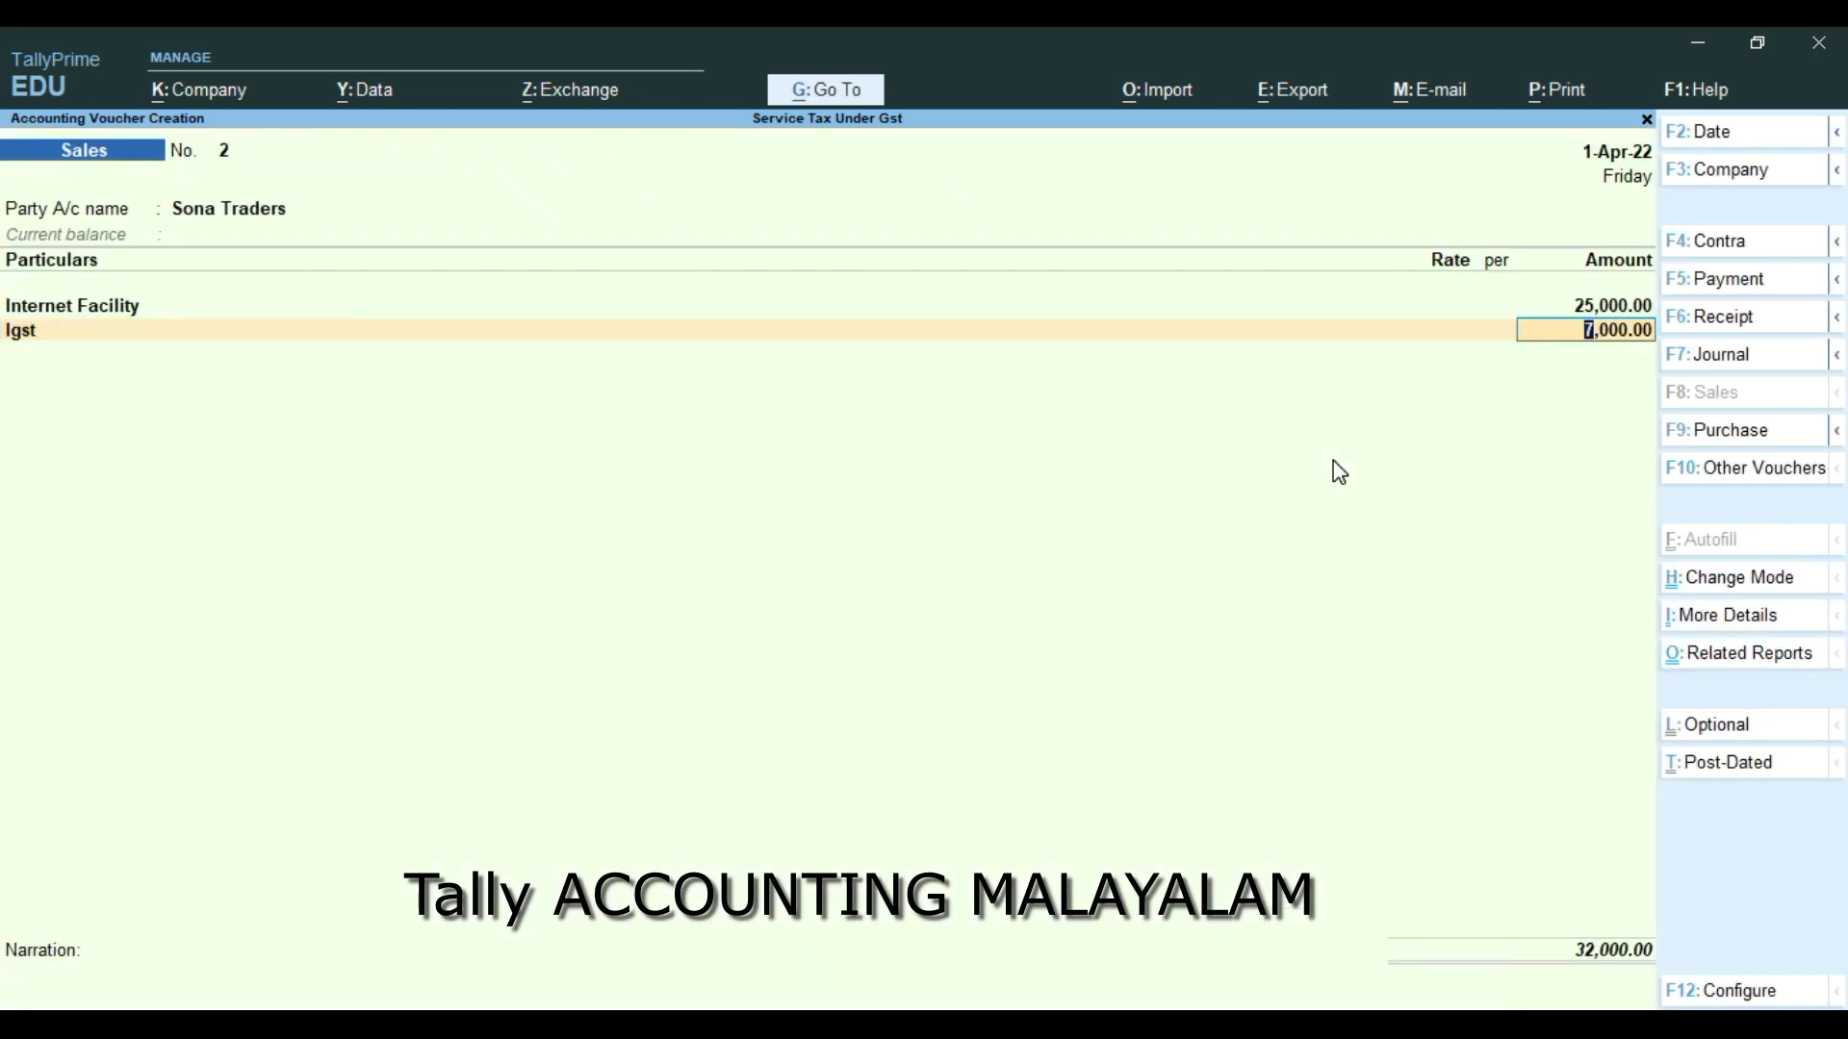
pyautogui.press('Return')
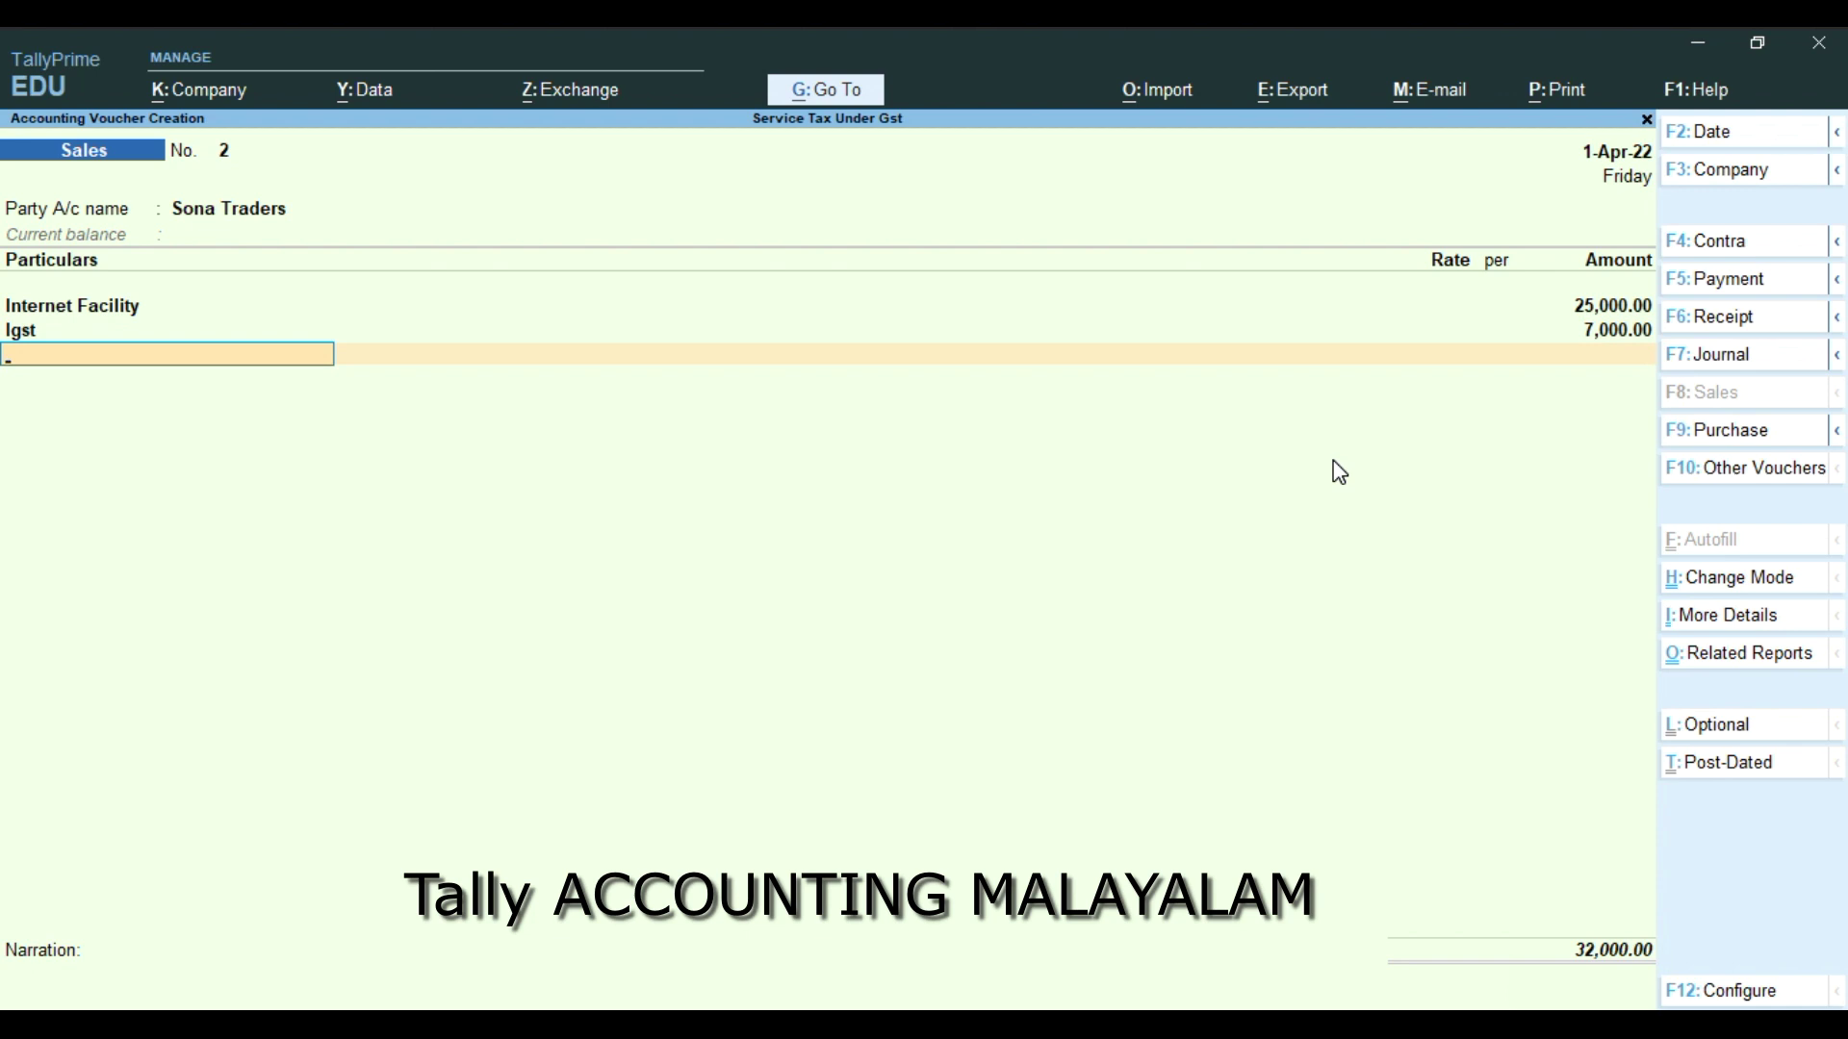
pyautogui.write('C')
pyautogui.press('Return')
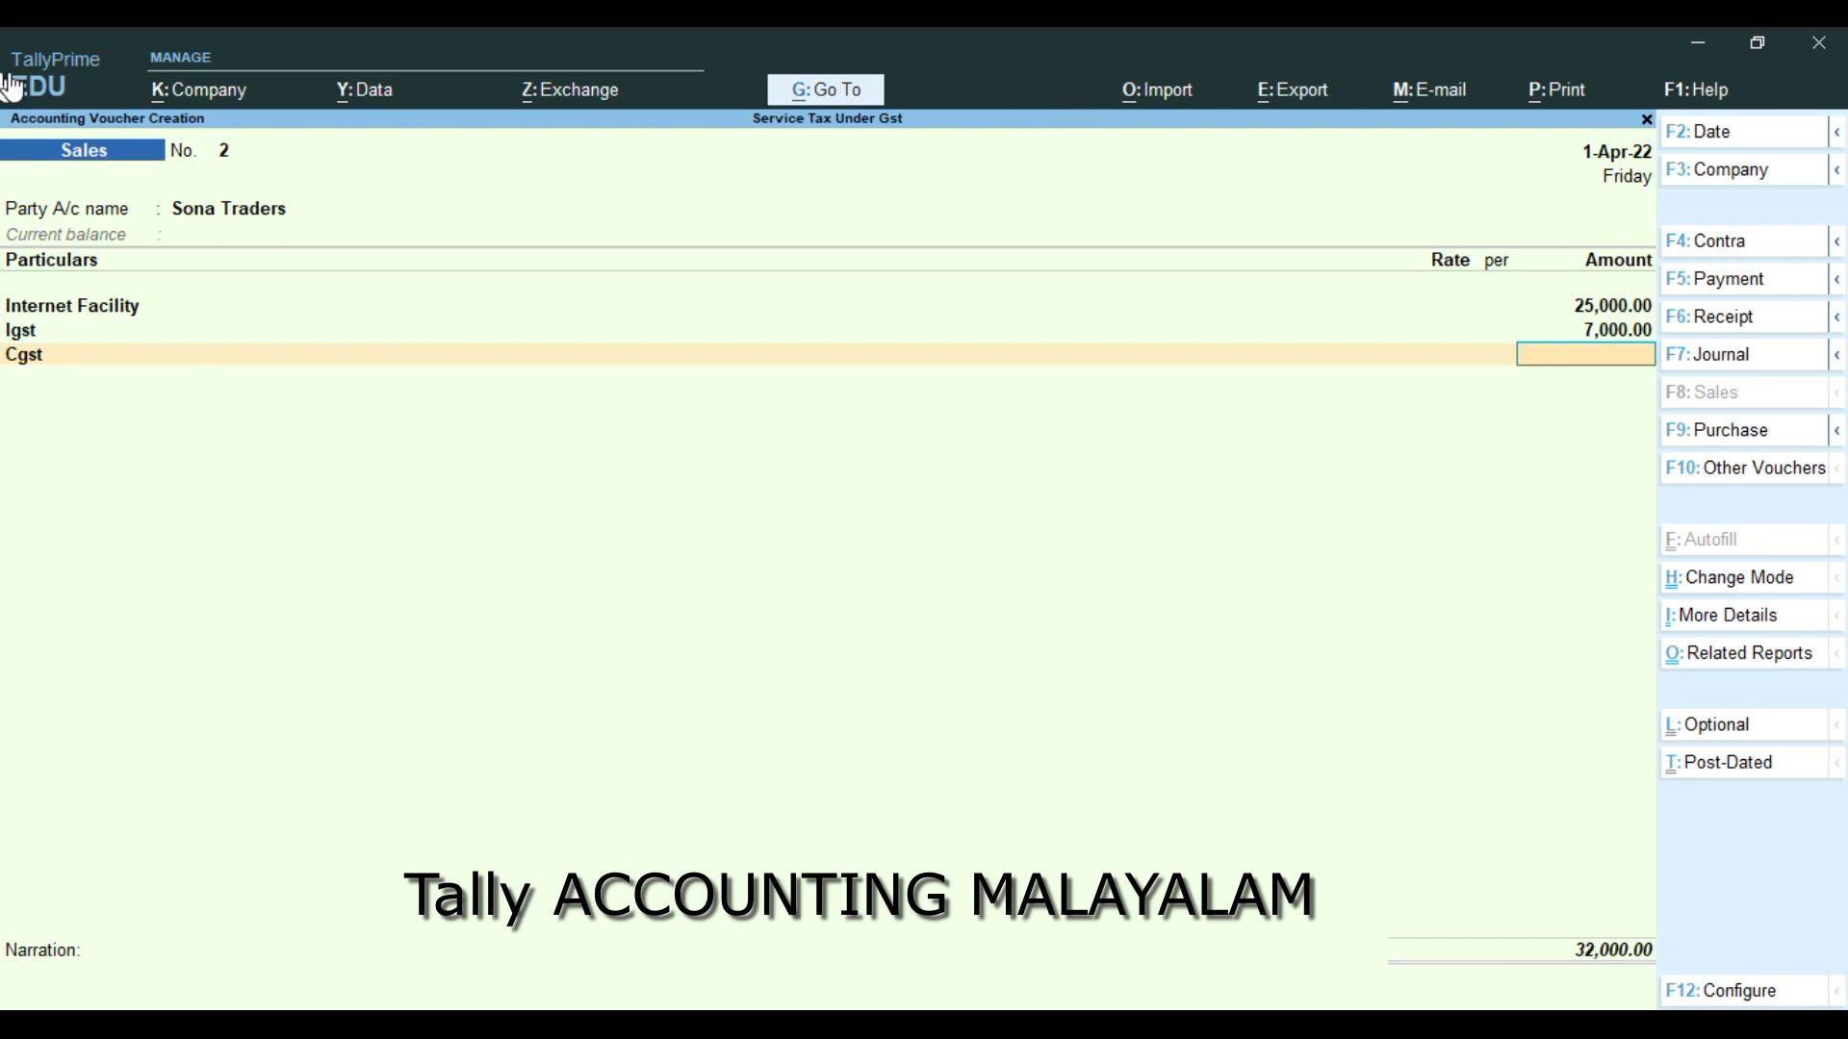
pyautogui.press('BackSpace')
# End the particulars list after Igst and save the Sona Traders sales voucher with a blank narration
pyautogui.press('Up')
pyautogui.press('Return')
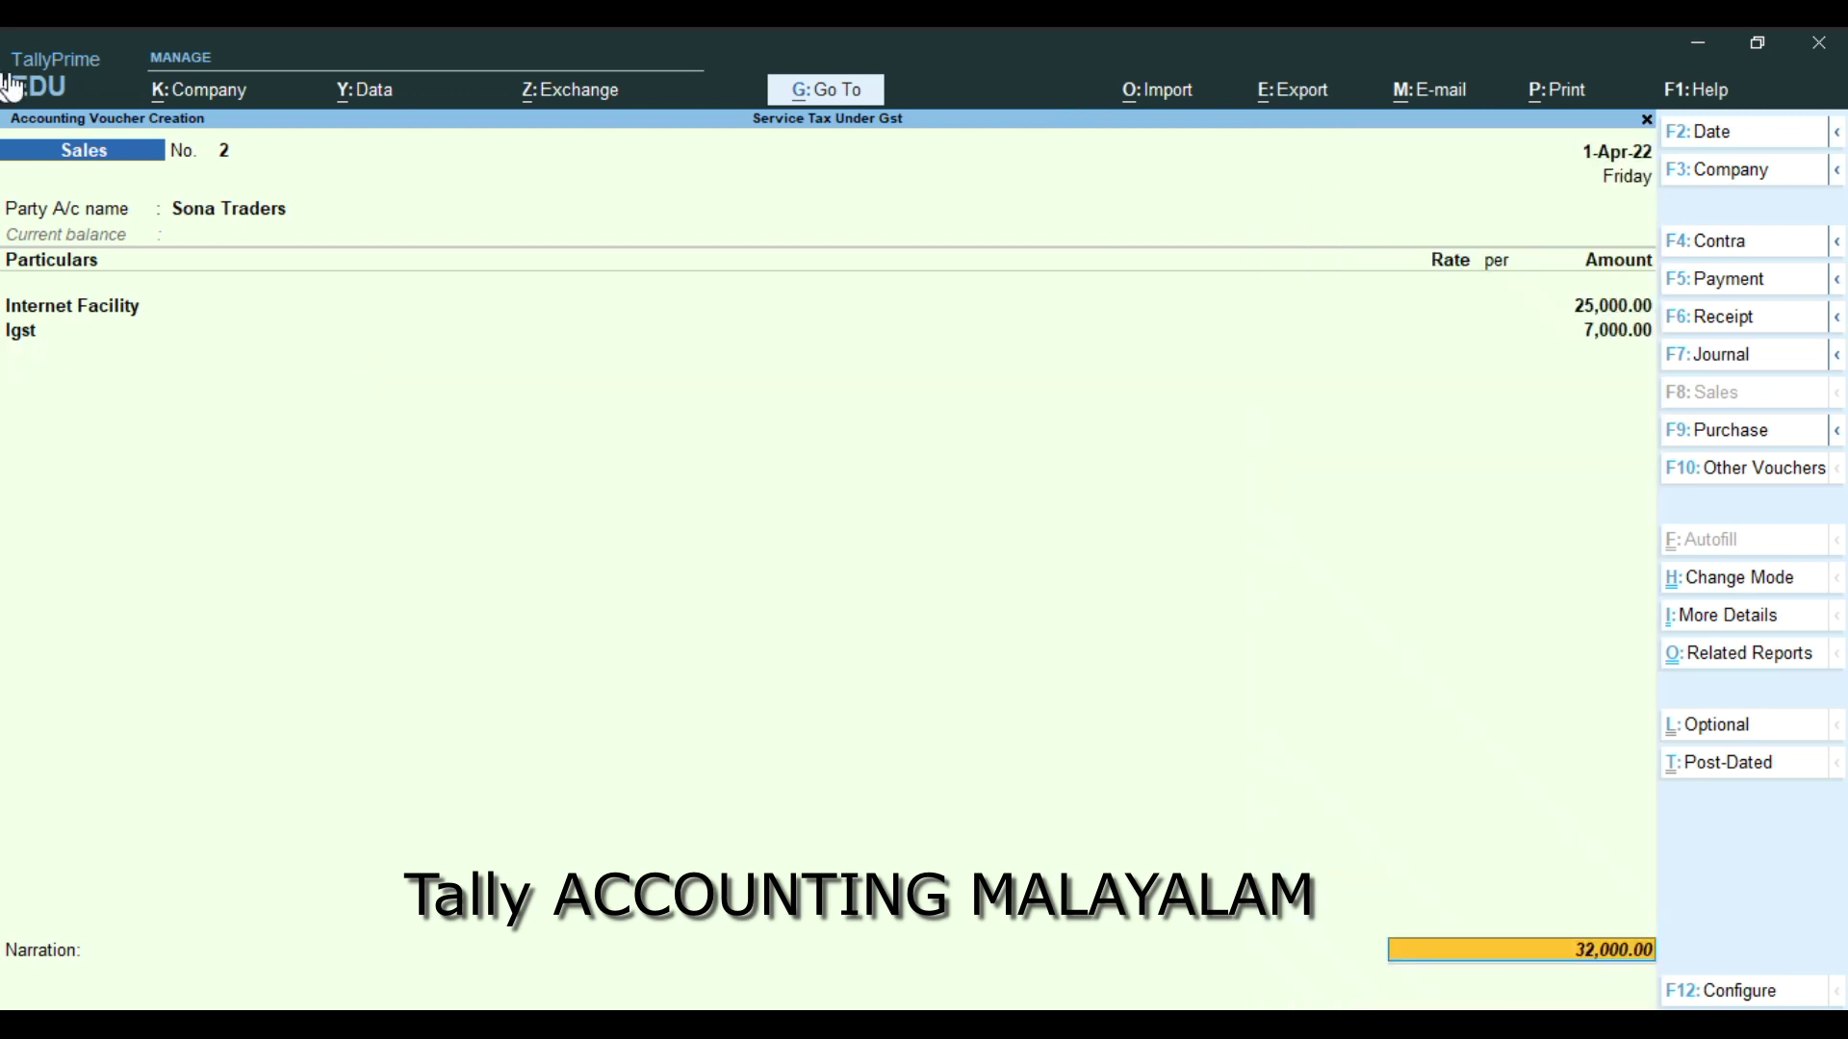
pyautogui.press('Return')
pyautogui.press('Return')
pyautogui.press('Return')
pyautogui.press('Return')
pyautogui.press('Return')
pyautogui.press('Return')
pyautogui.press('Return')
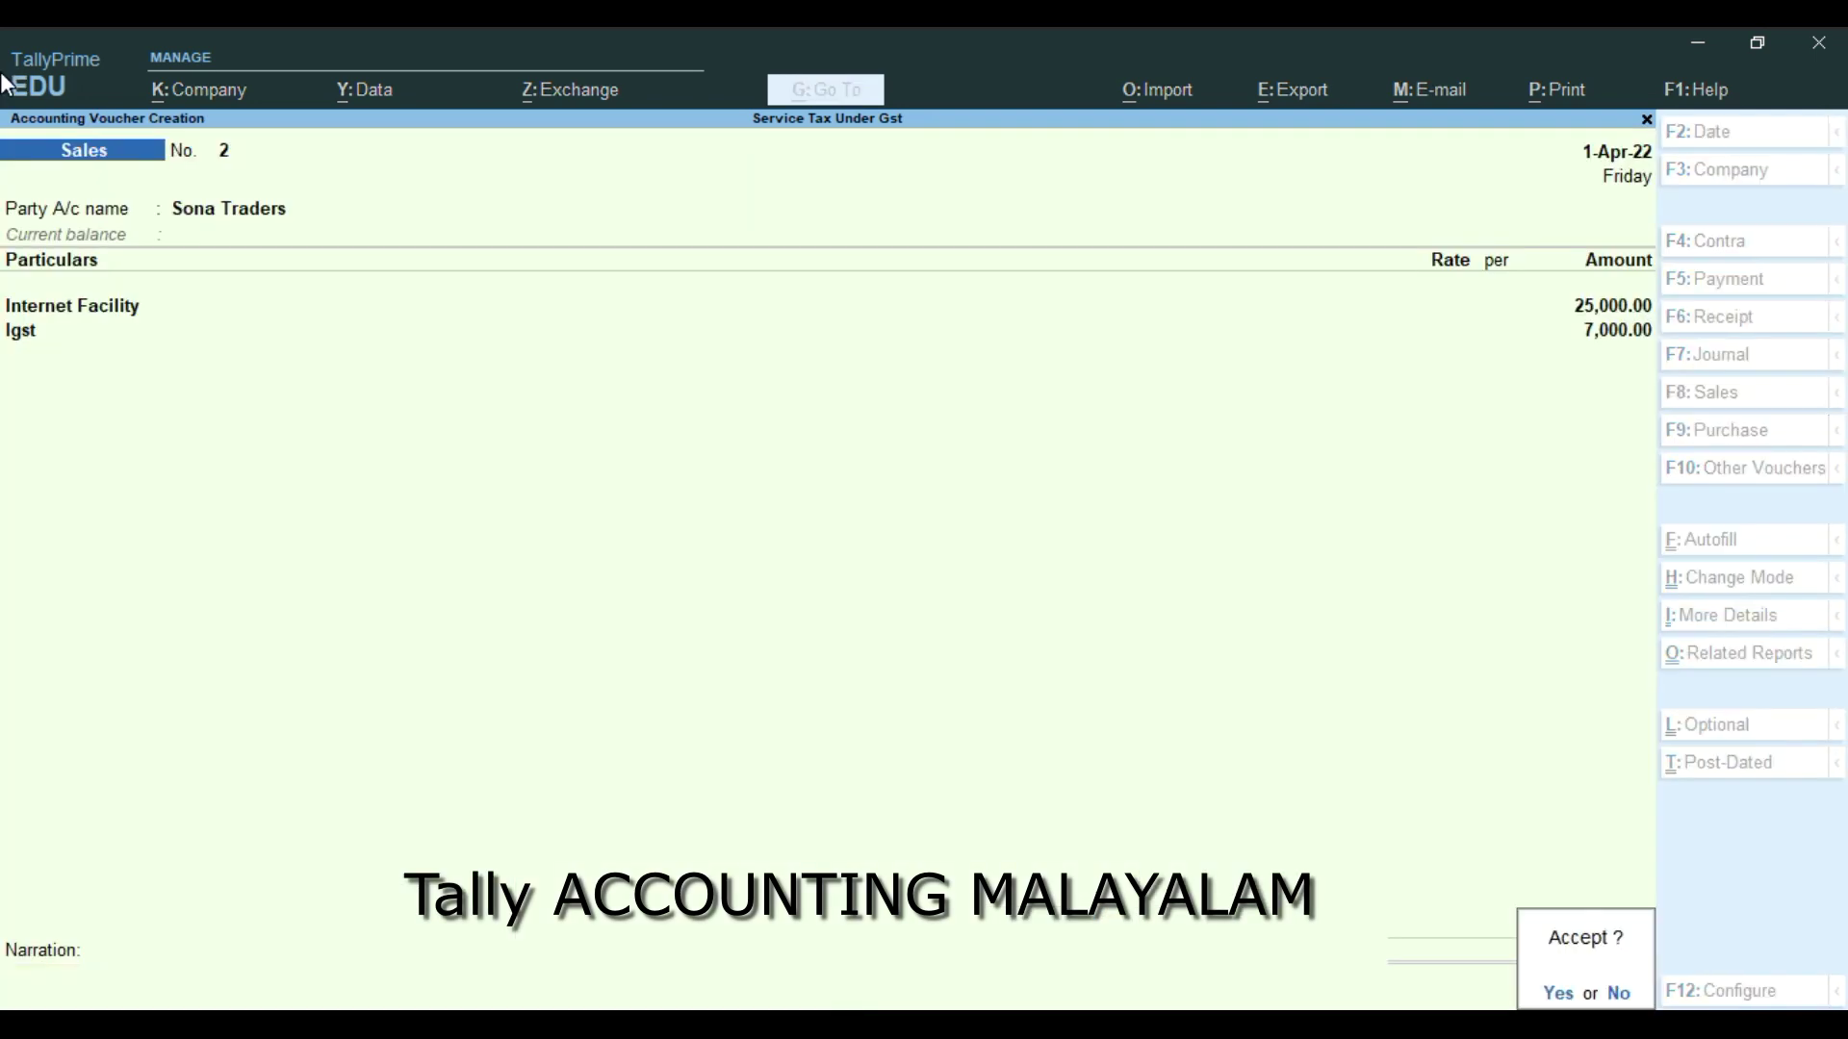
pyautogui.press('Return')
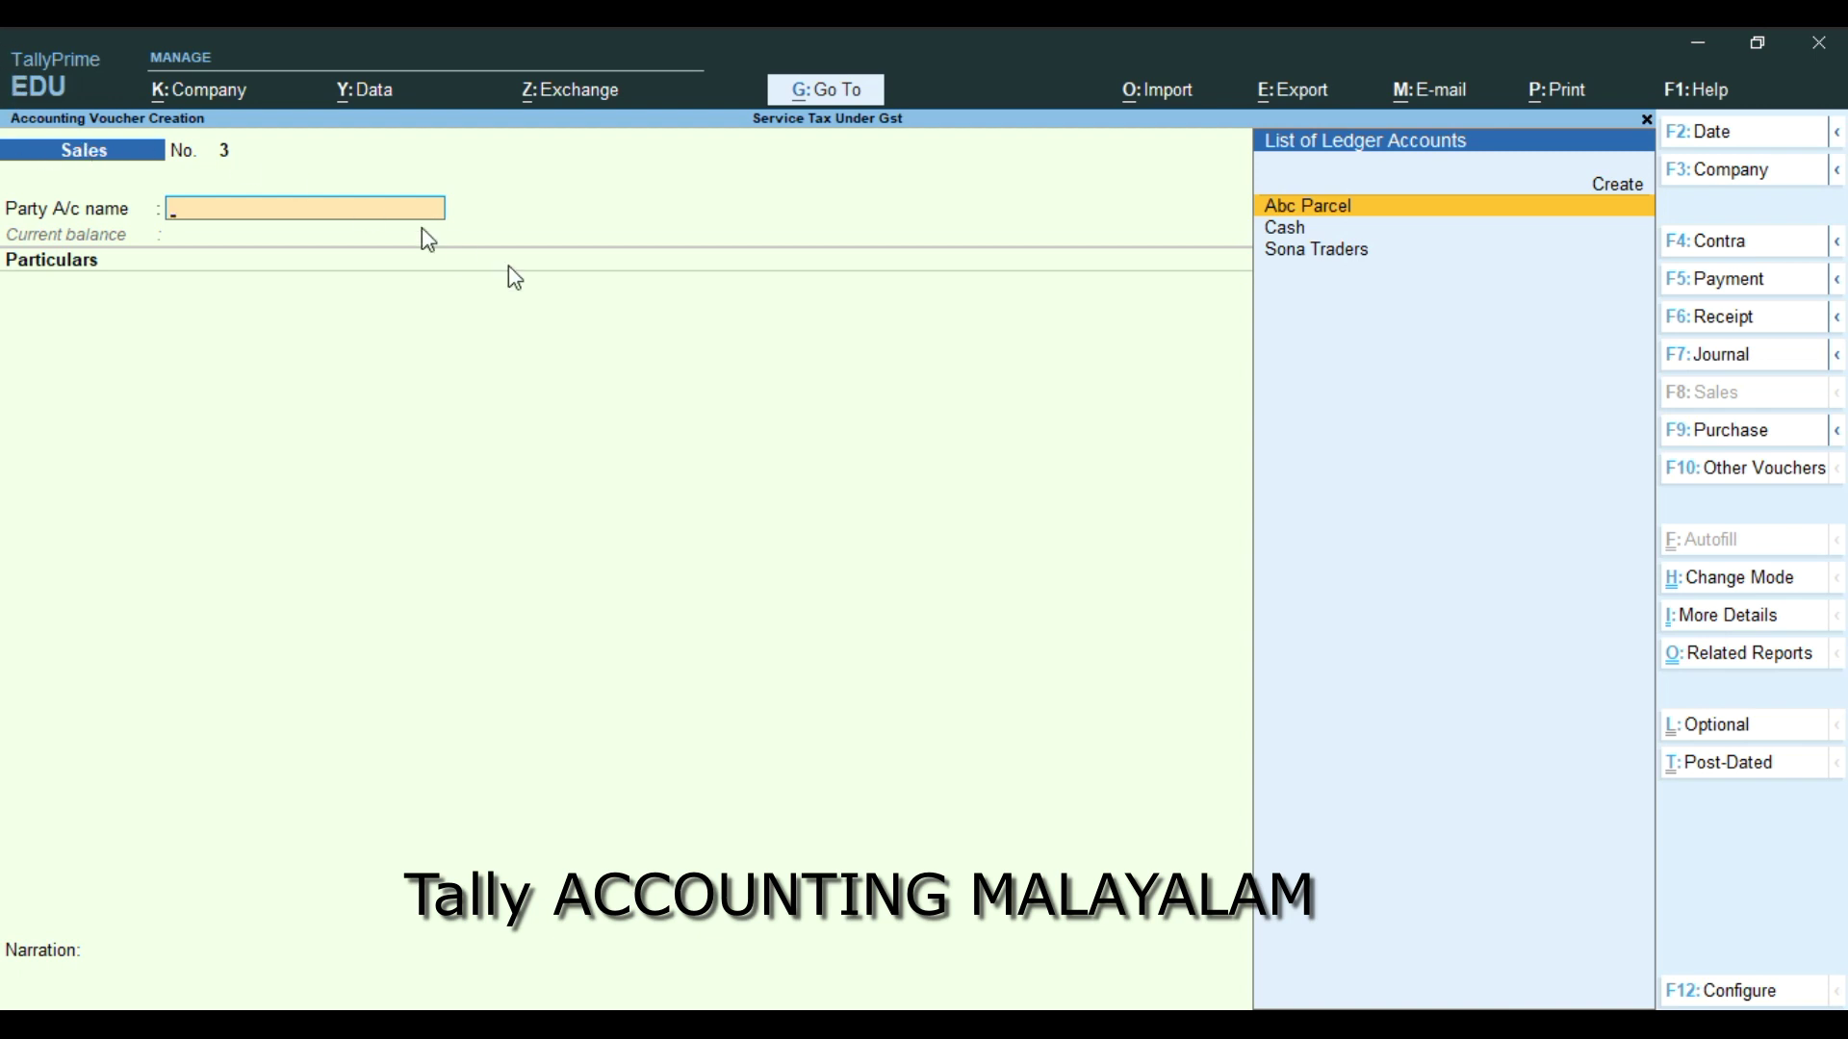
# Switch to a new purchase voucher, leaving the supplier invoice number and date blank
pyautogui.click(1707, 430)
pyautogui.press('Return')
pyautogui.press('Return')
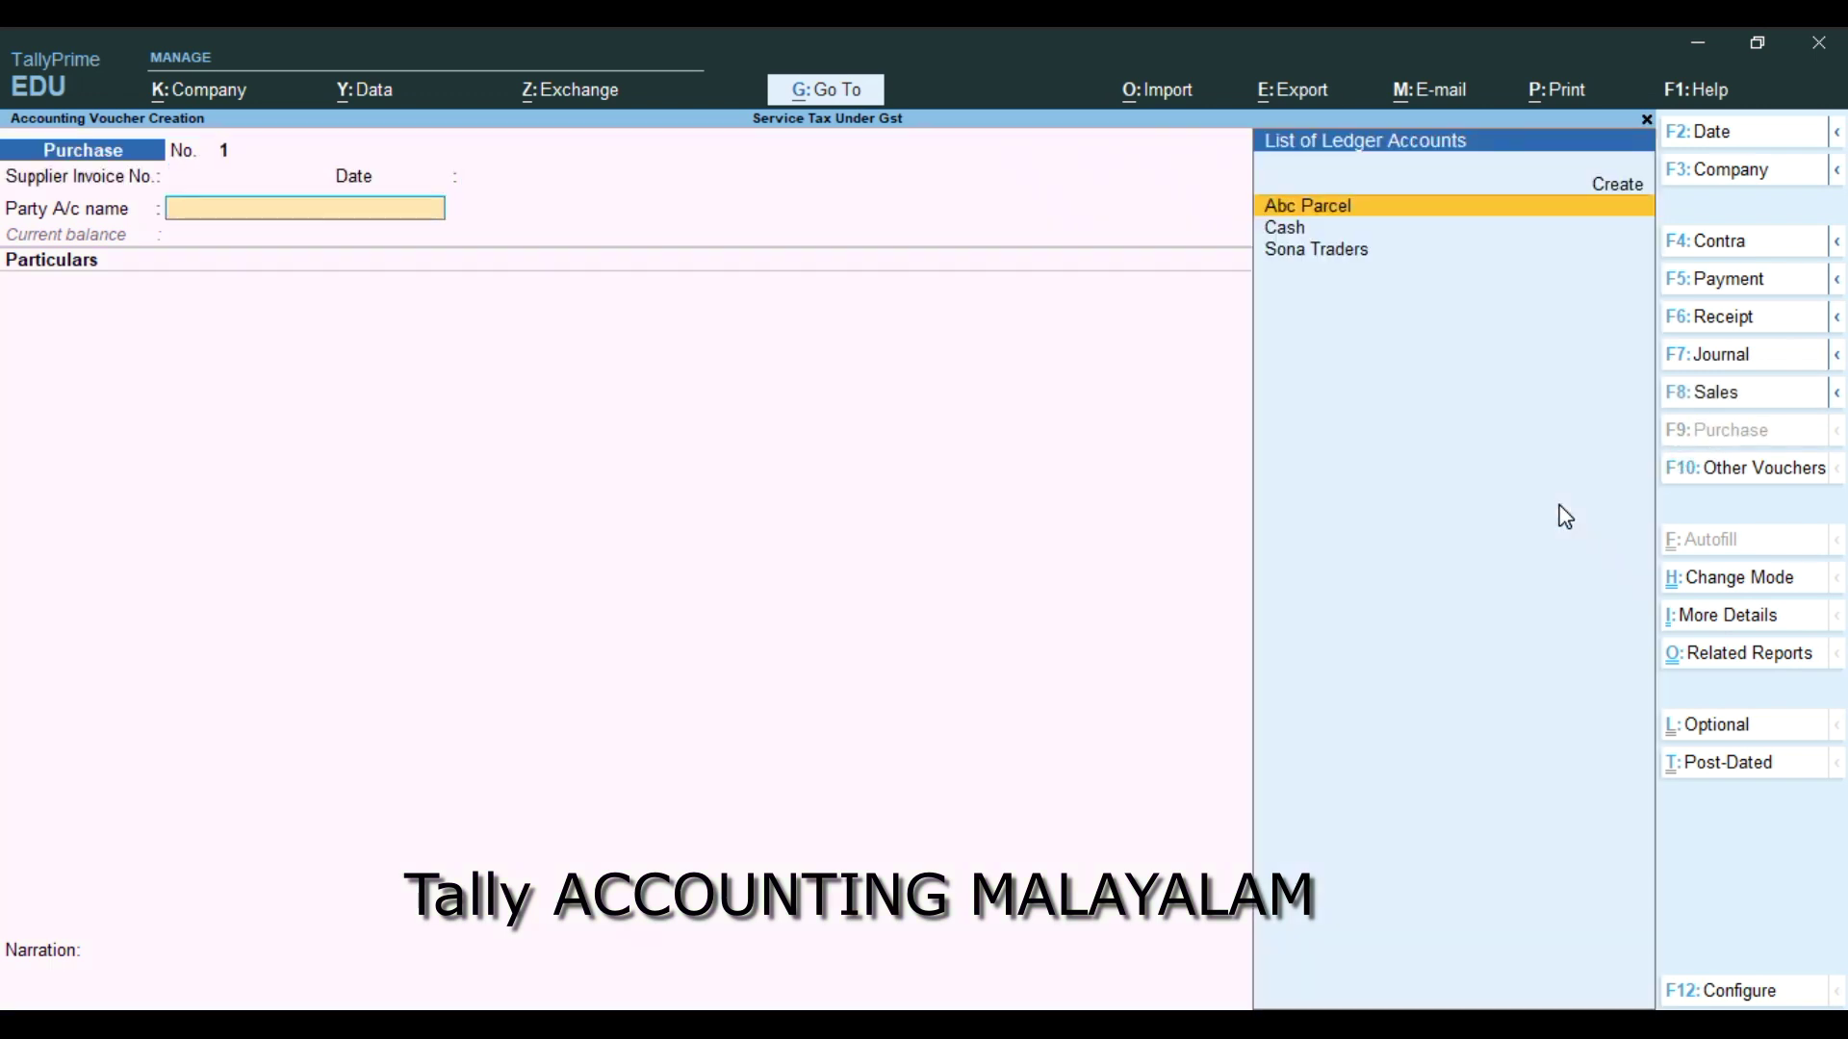
# Create a party ledger named Royal Hotel under Sundry Creditors from the purchase voucher
pyautogui.hotkey('alt', 'c')
pyautogui.write('R')
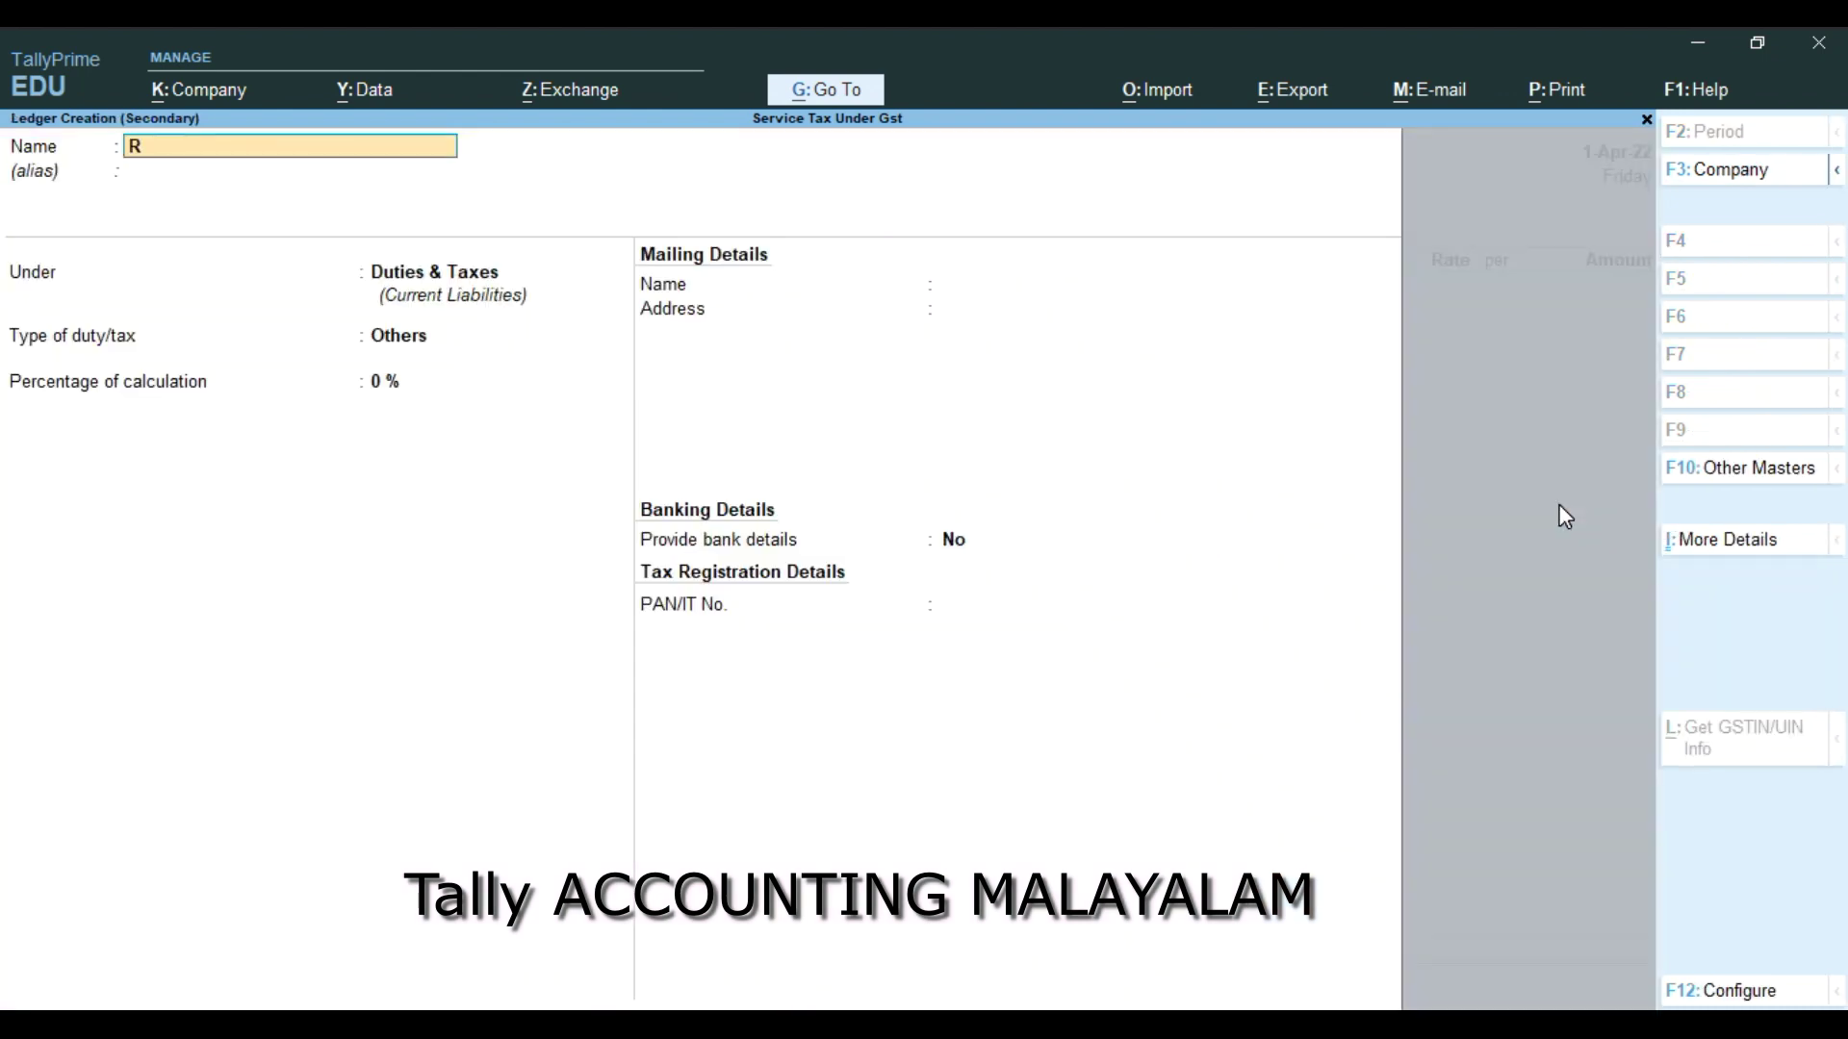
pyautogui.write('oyal Hote')
pyautogui.press('Return')
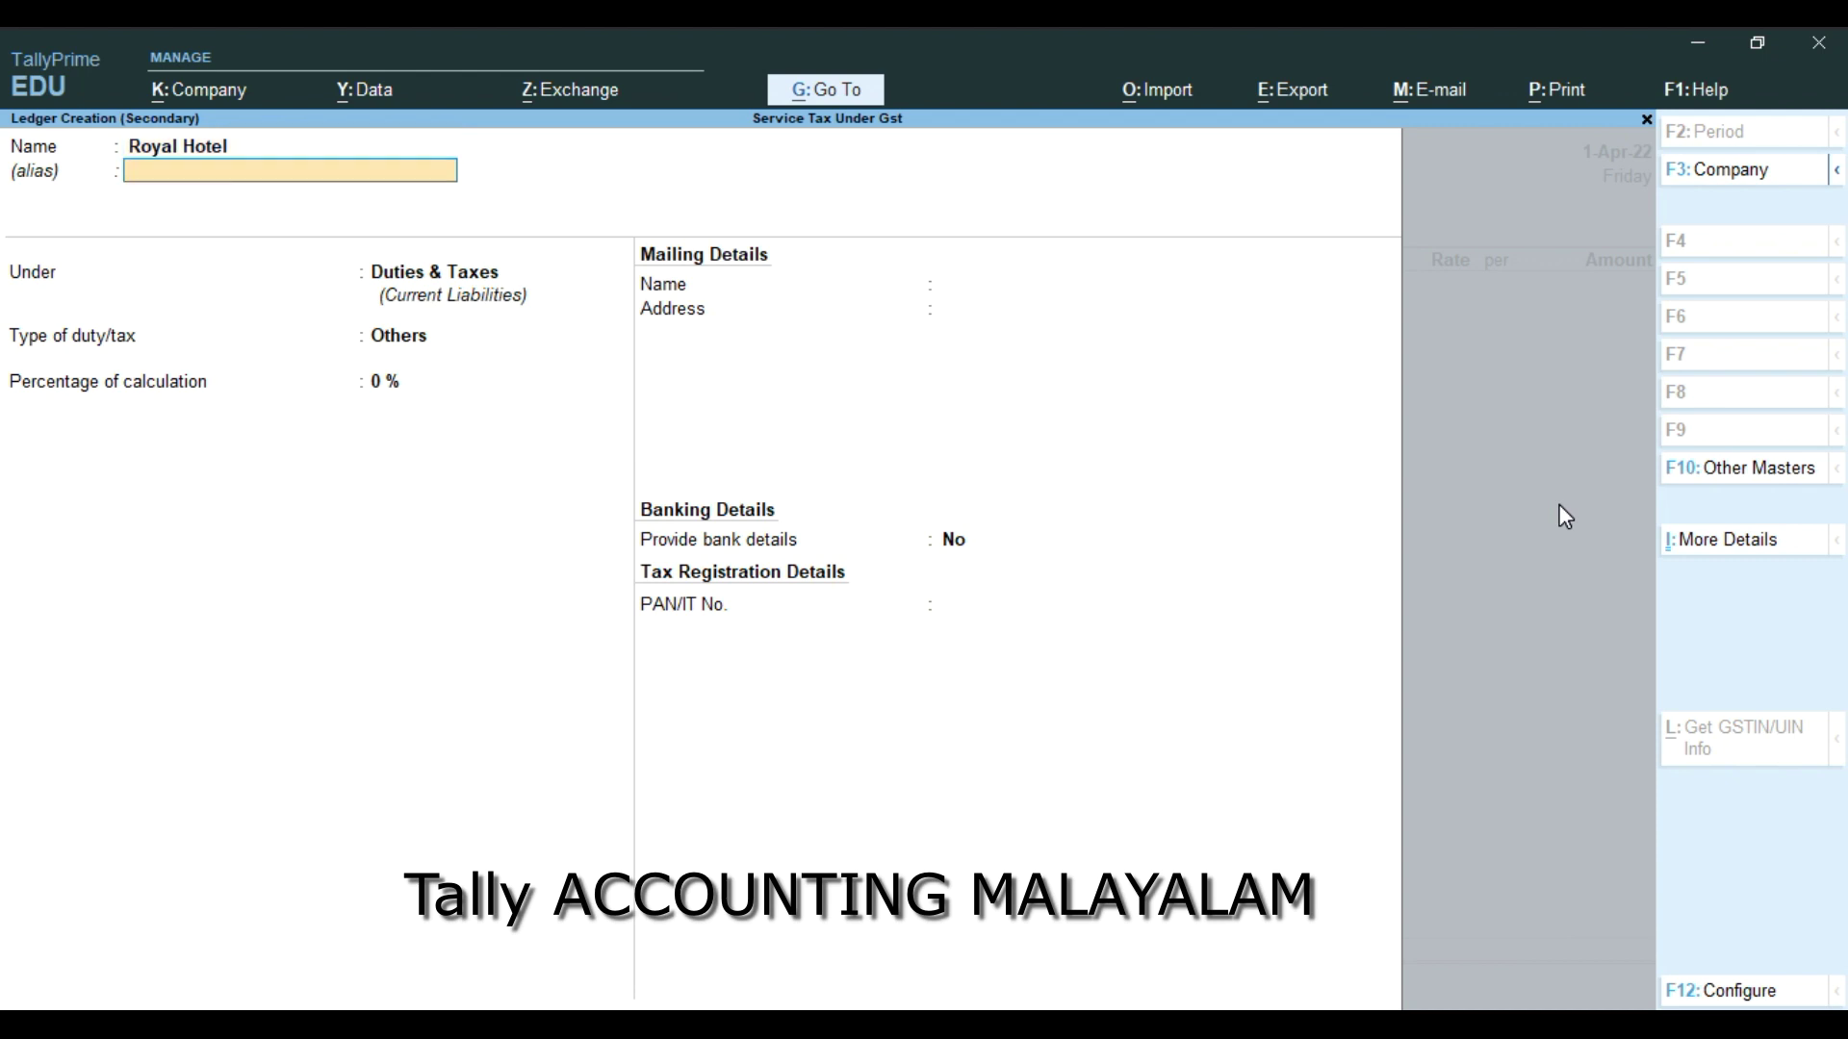
pyautogui.press('Return')
pyautogui.write('S')
pyautogui.press('Down')
pyautogui.press('Down')
pyautogui.press('Down')
pyautogui.press('Return')
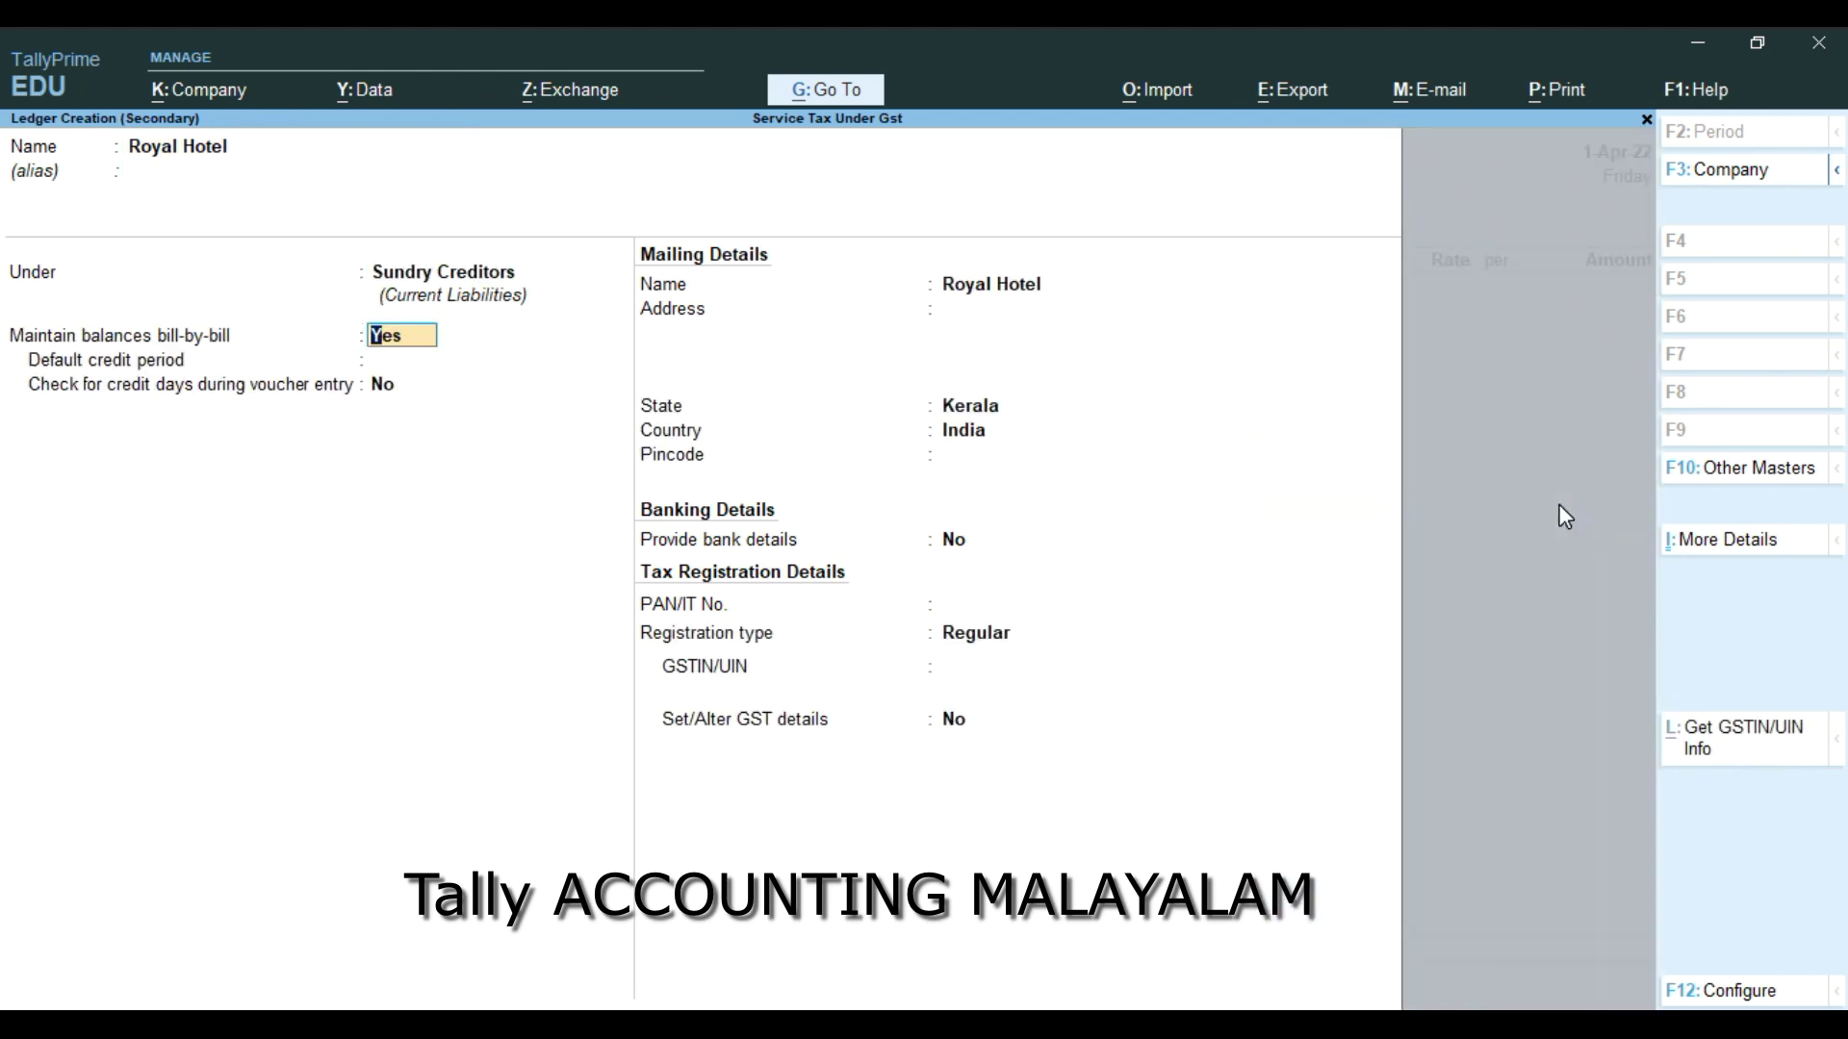
# Keep Kerala as the state and Regular as the registration type for Royal Hotel, and save the ledger
pyautogui.press('Return')
pyautogui.press('Return')
pyautogui.press('Return')
pyautogui.press('Return')
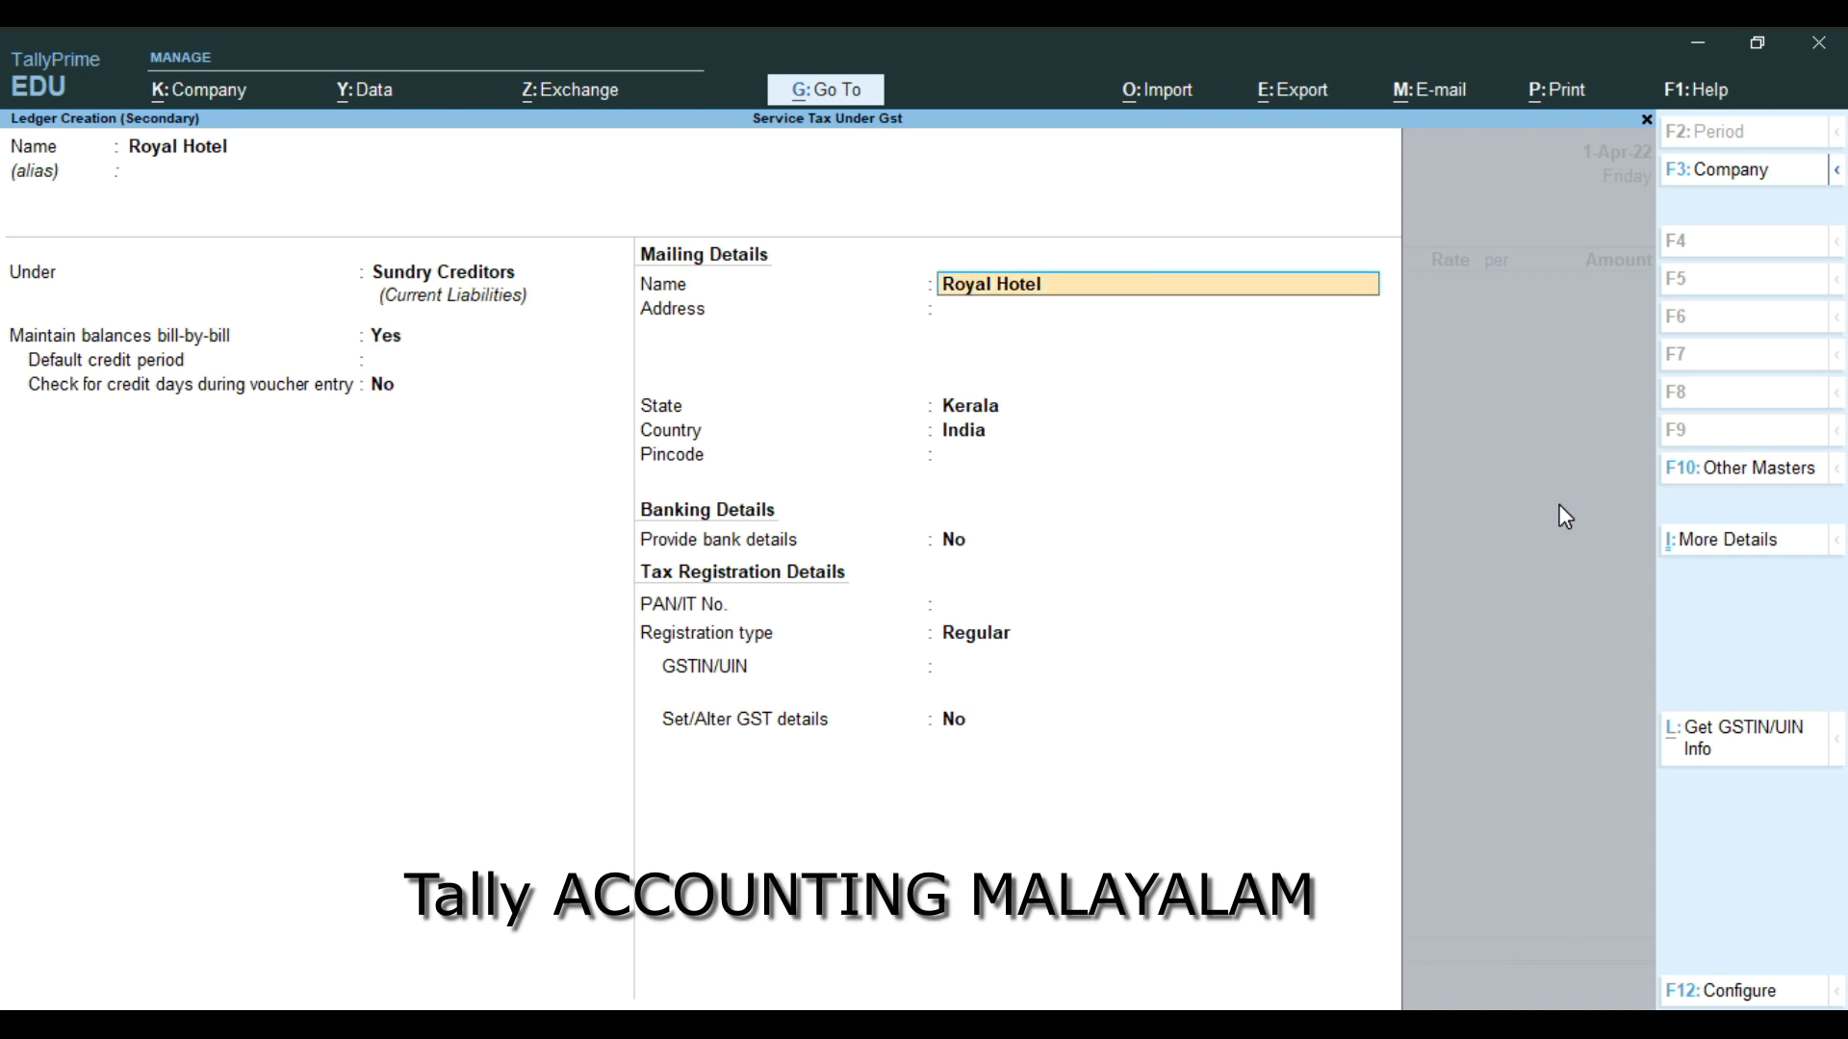
pyautogui.press('Return')
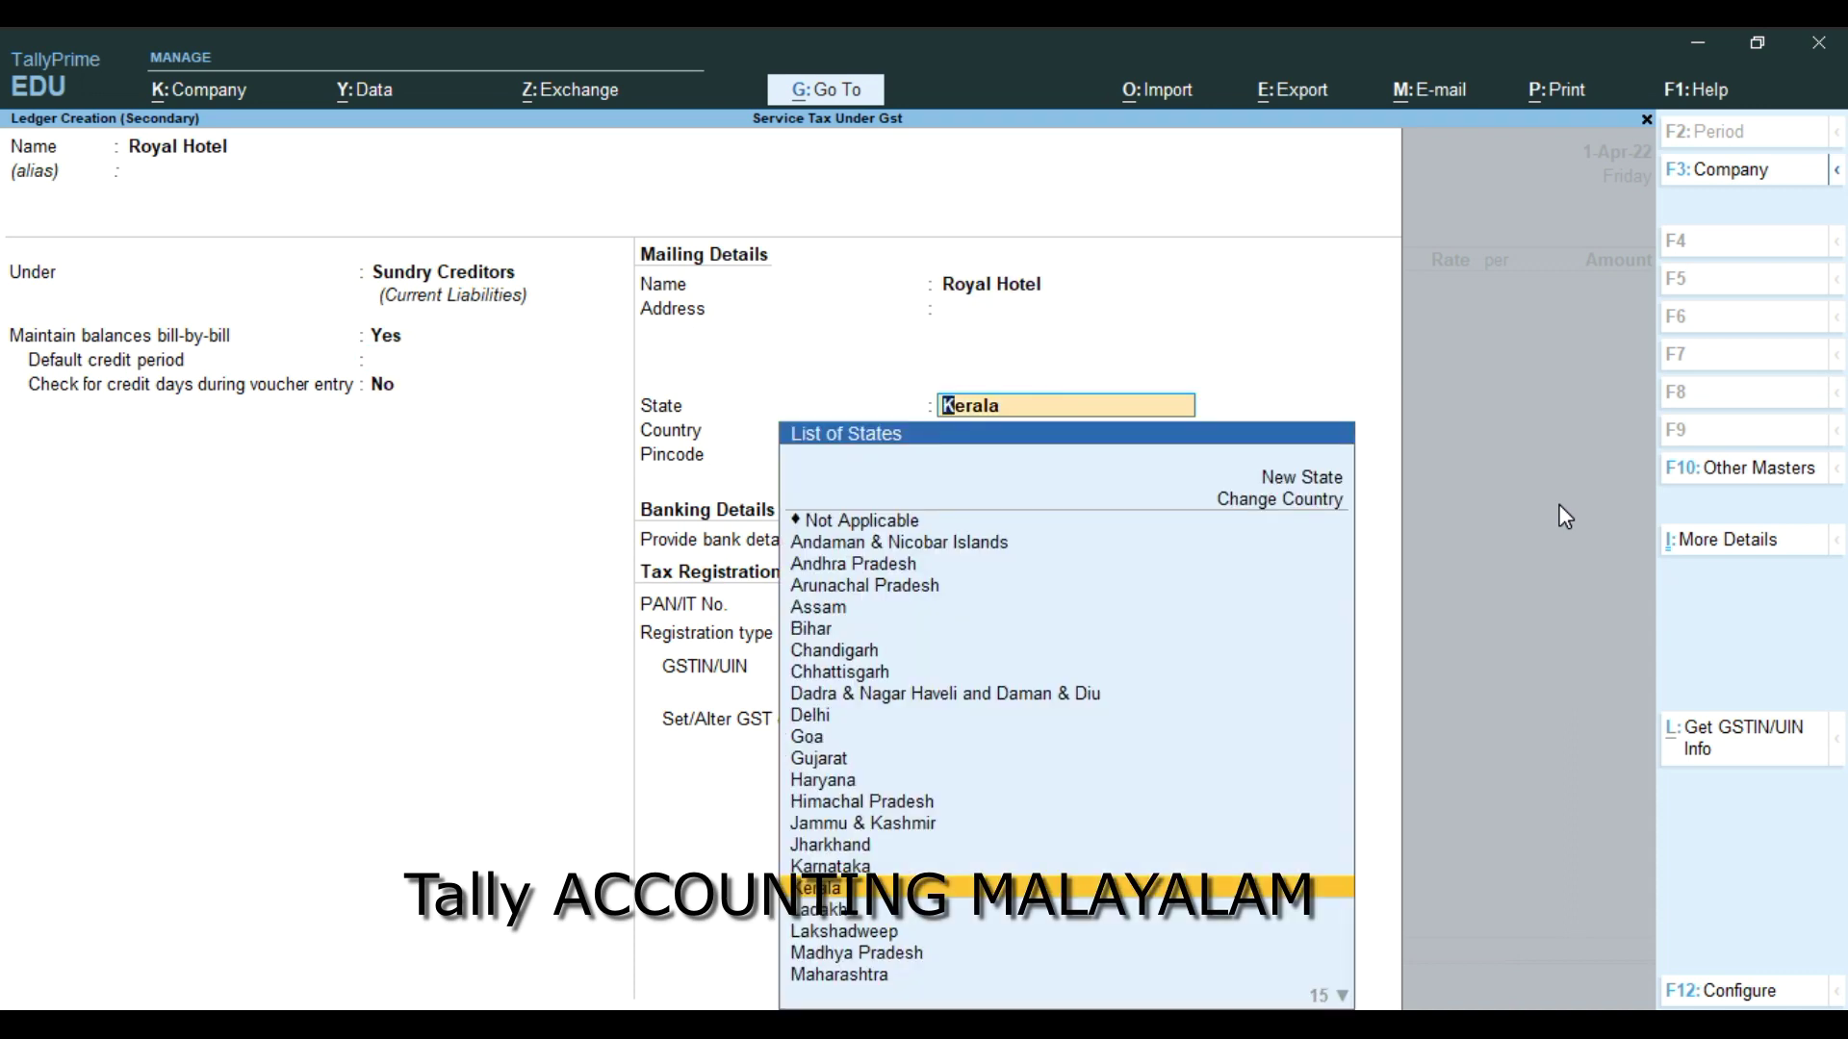
pyautogui.press('Return')
pyautogui.press('Return')
pyautogui.press('Return')
pyautogui.press('Return')
pyautogui.press('Return')
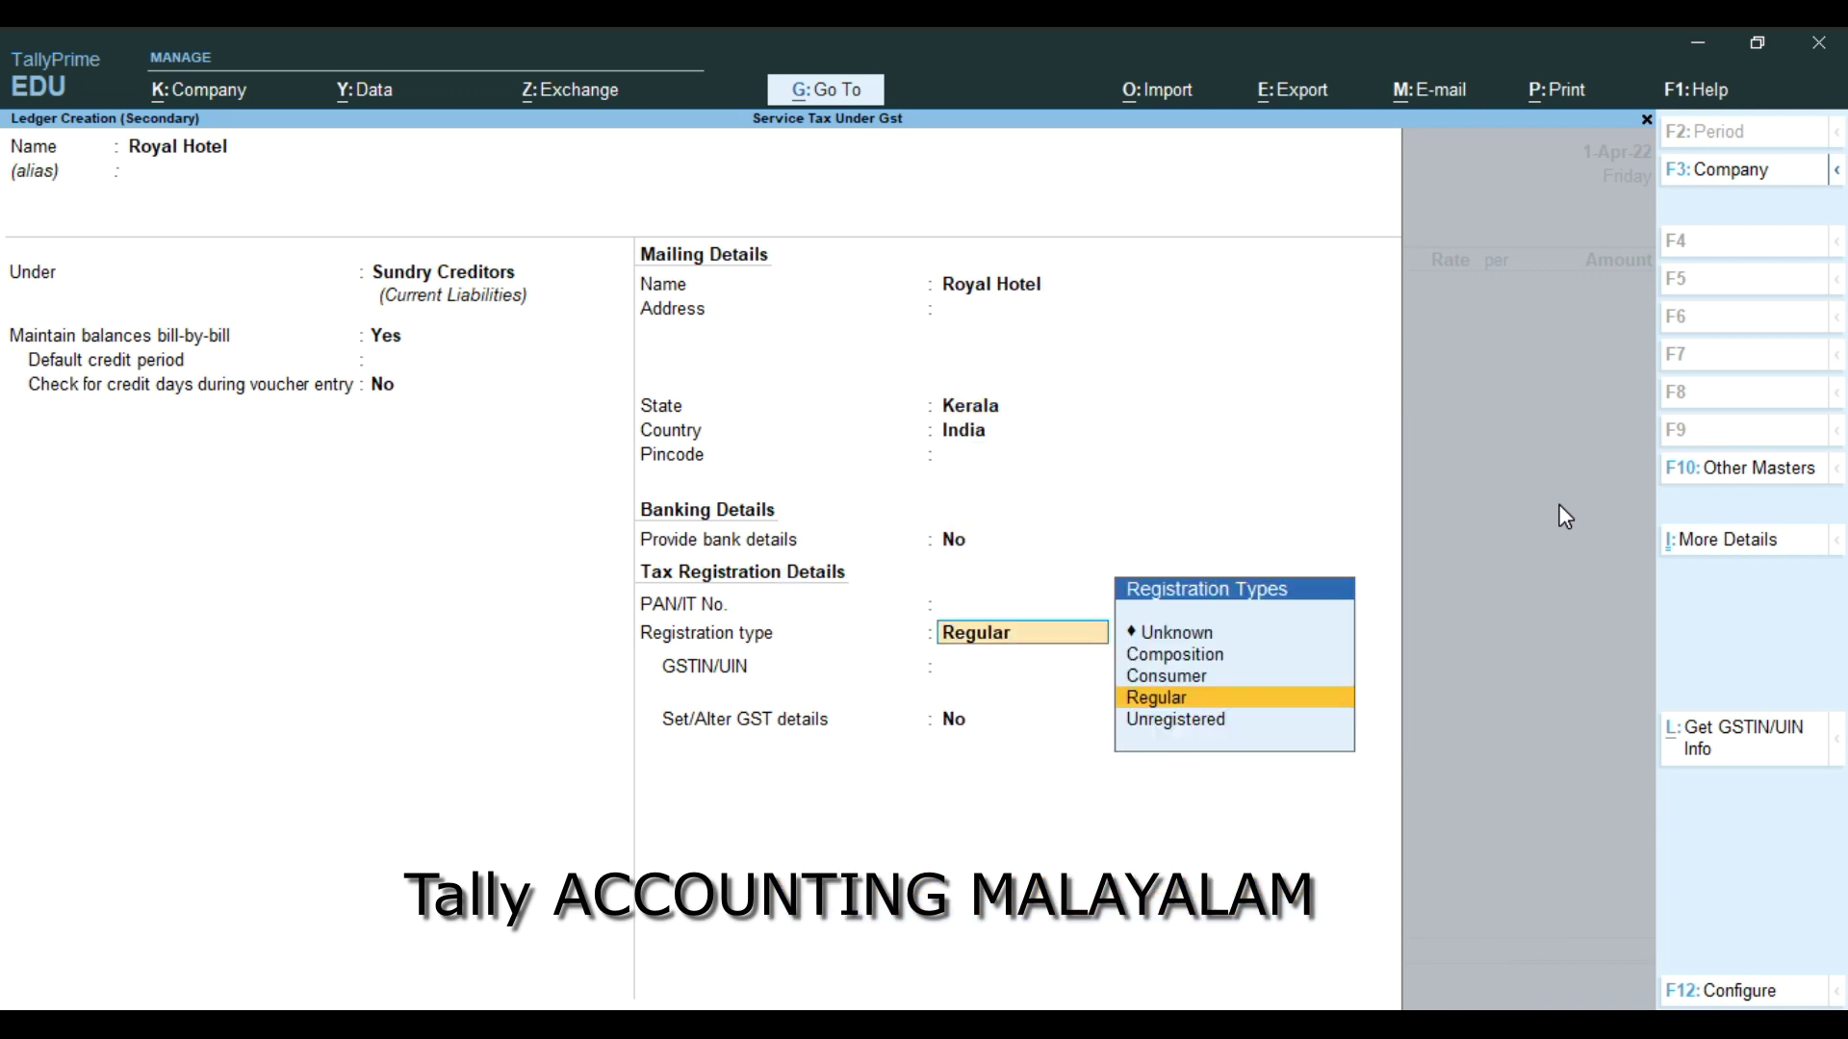
pyautogui.press('Return')
pyautogui.press('Return')
pyautogui.press('Return')
pyautogui.press('Return')
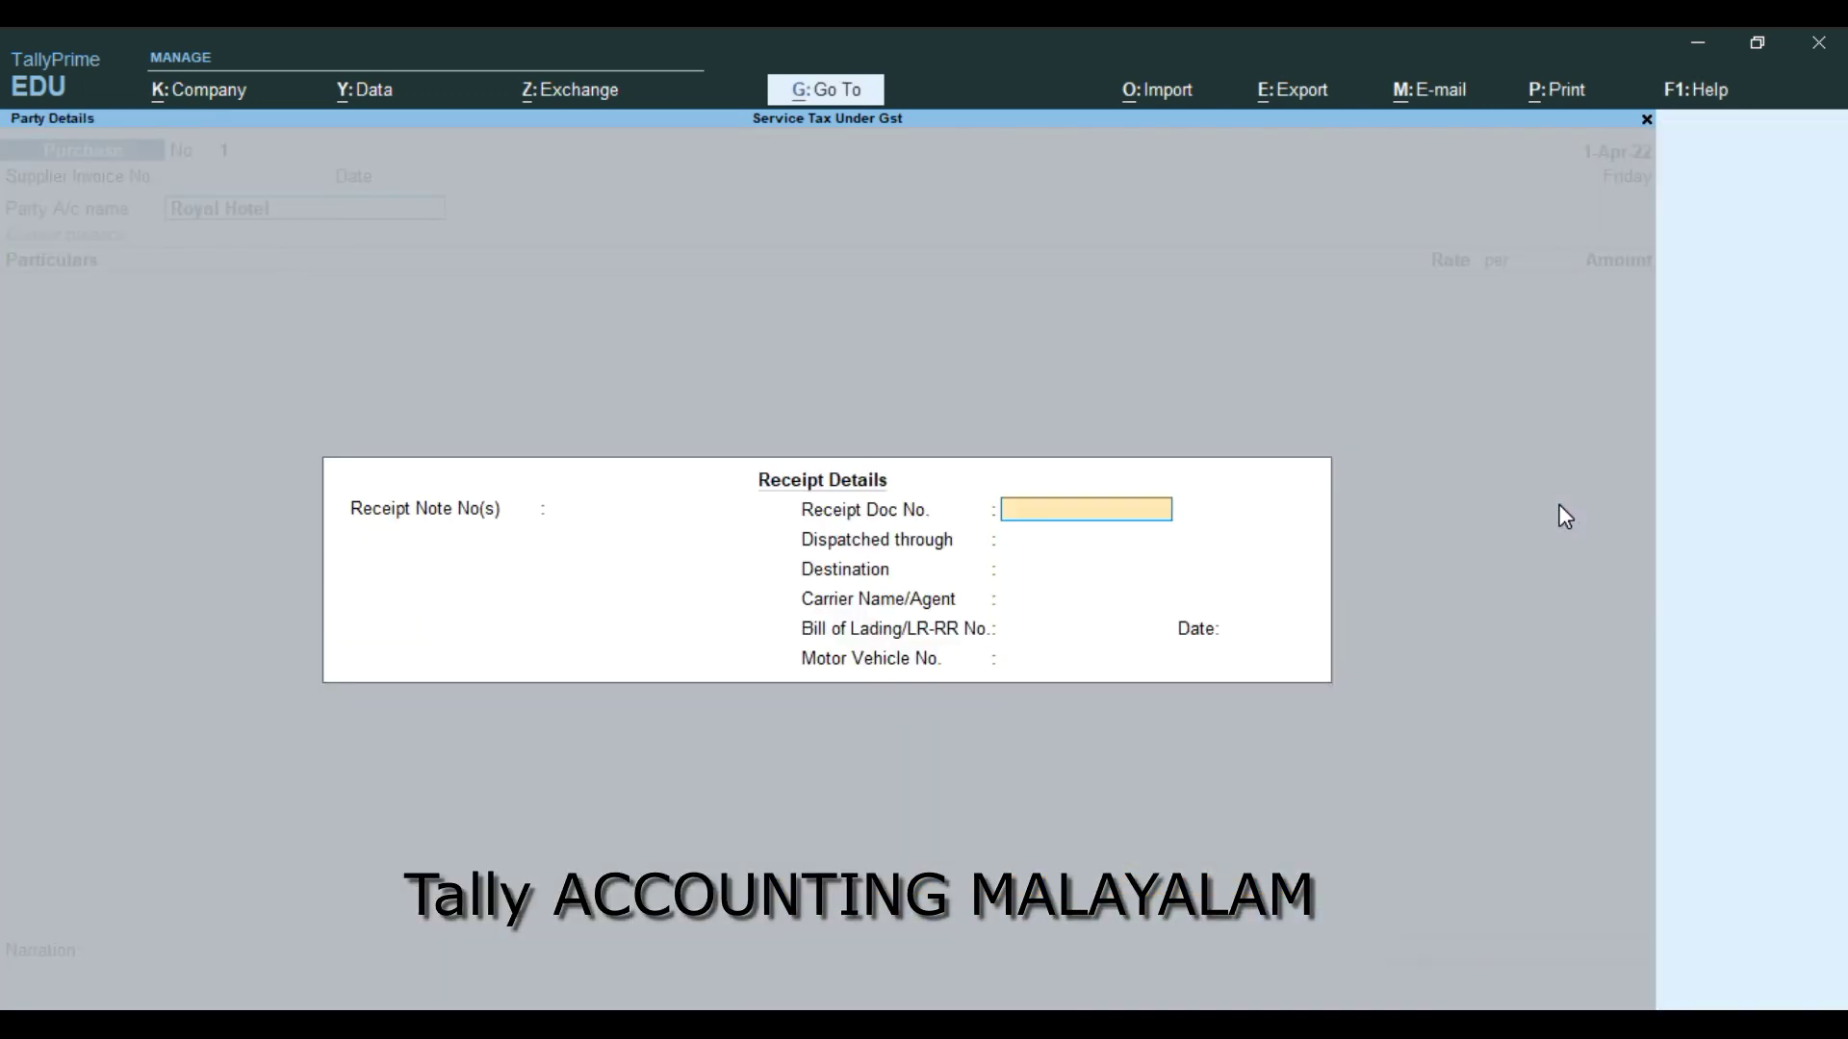
# Leave the receipt details blank and accept the default party details for Royal Hotel
pyautogui.press('Return')
pyautogui.press('Return')
pyautogui.press('Return')
pyautogui.press('Return')
pyautogui.press('Return')
pyautogui.press('Return')
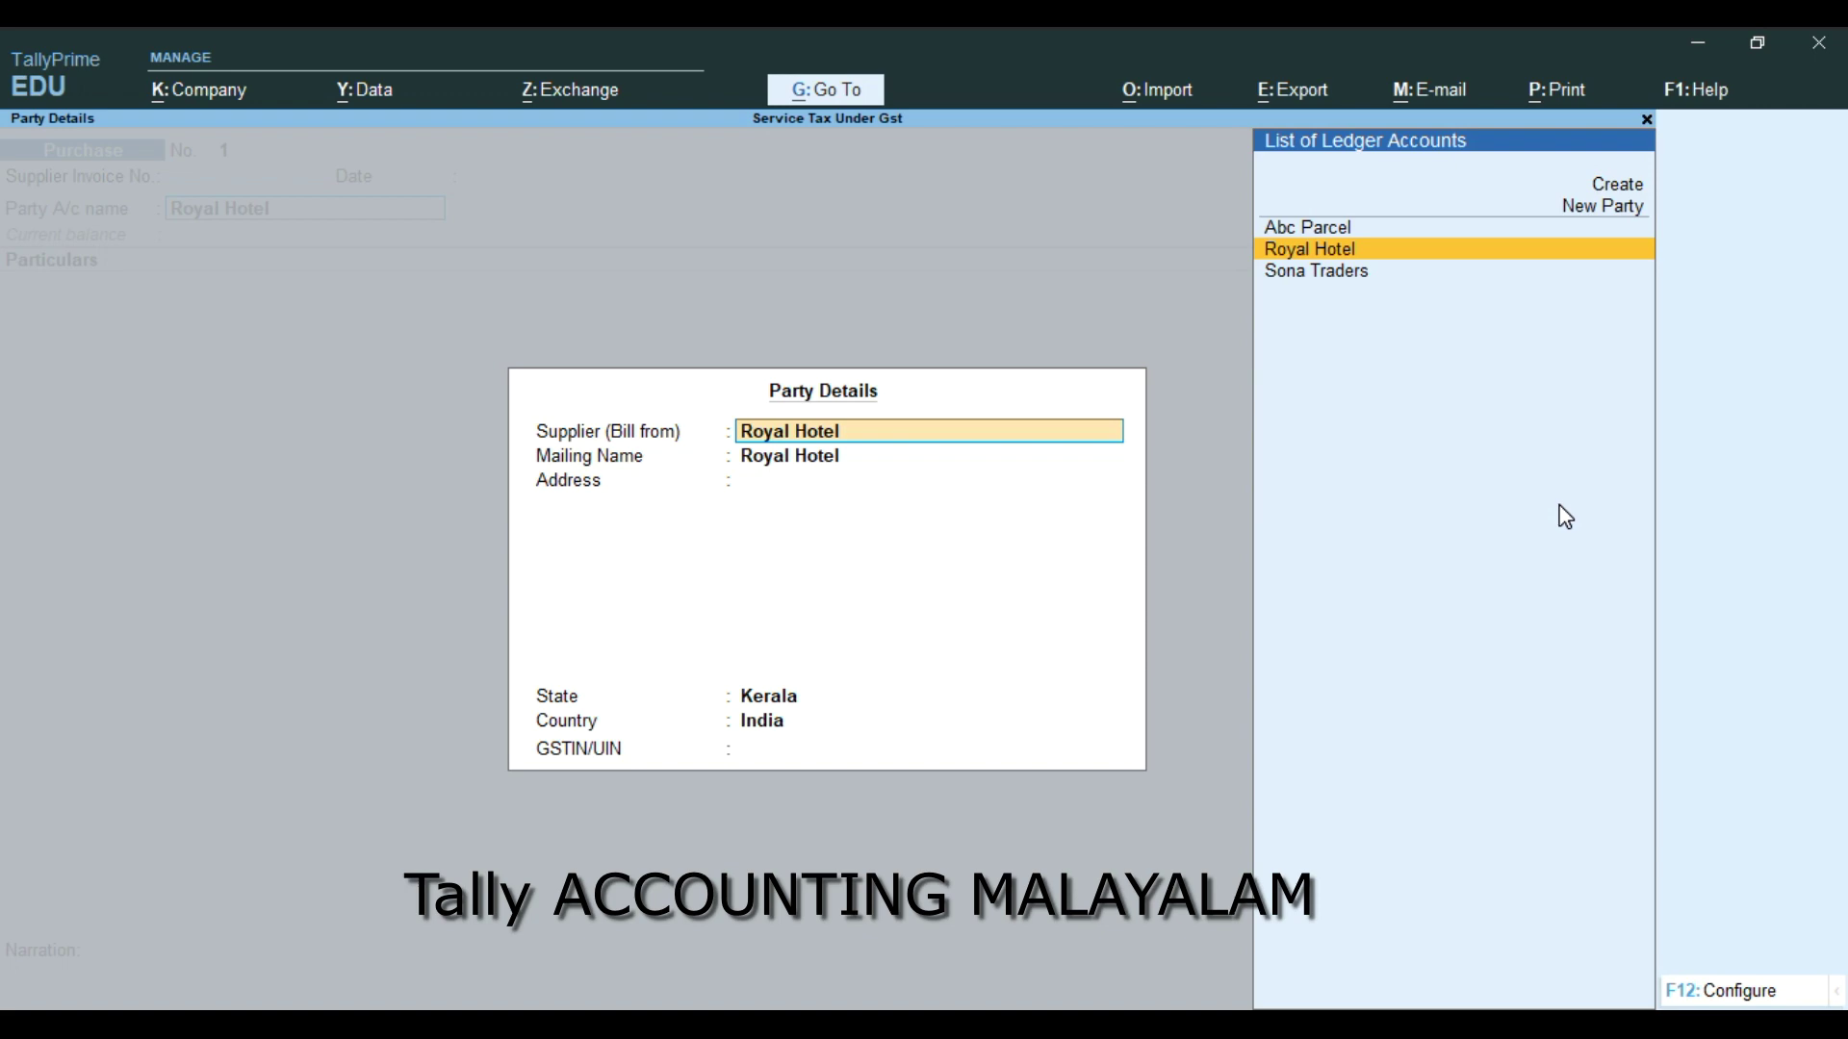
pyautogui.press('Return')
pyautogui.press('Return')
pyautogui.press('Return')
pyautogui.press('Return')
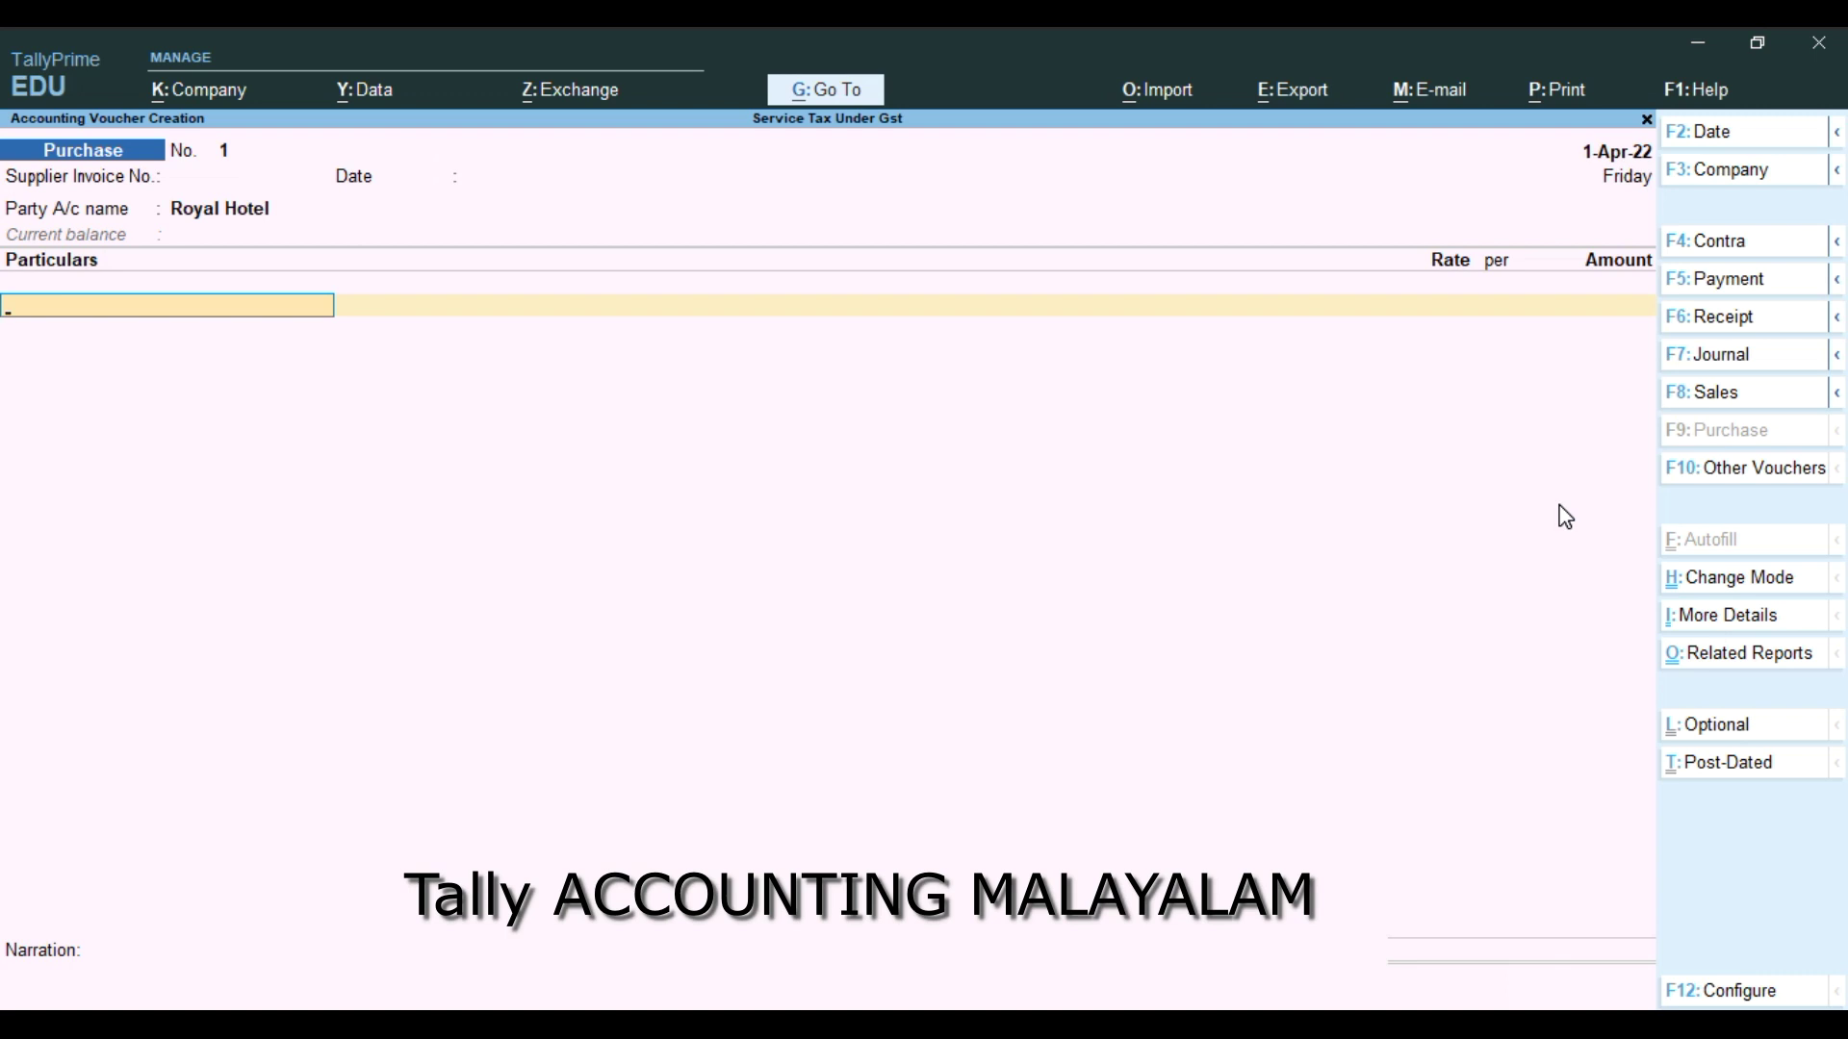
# Create a ledger named Rent under Indirect Expenses from the particulars line, with Not Applicable as the type of ledger
pyautogui.hotkey('alt', 'c')
pyautogui.write('Ren')
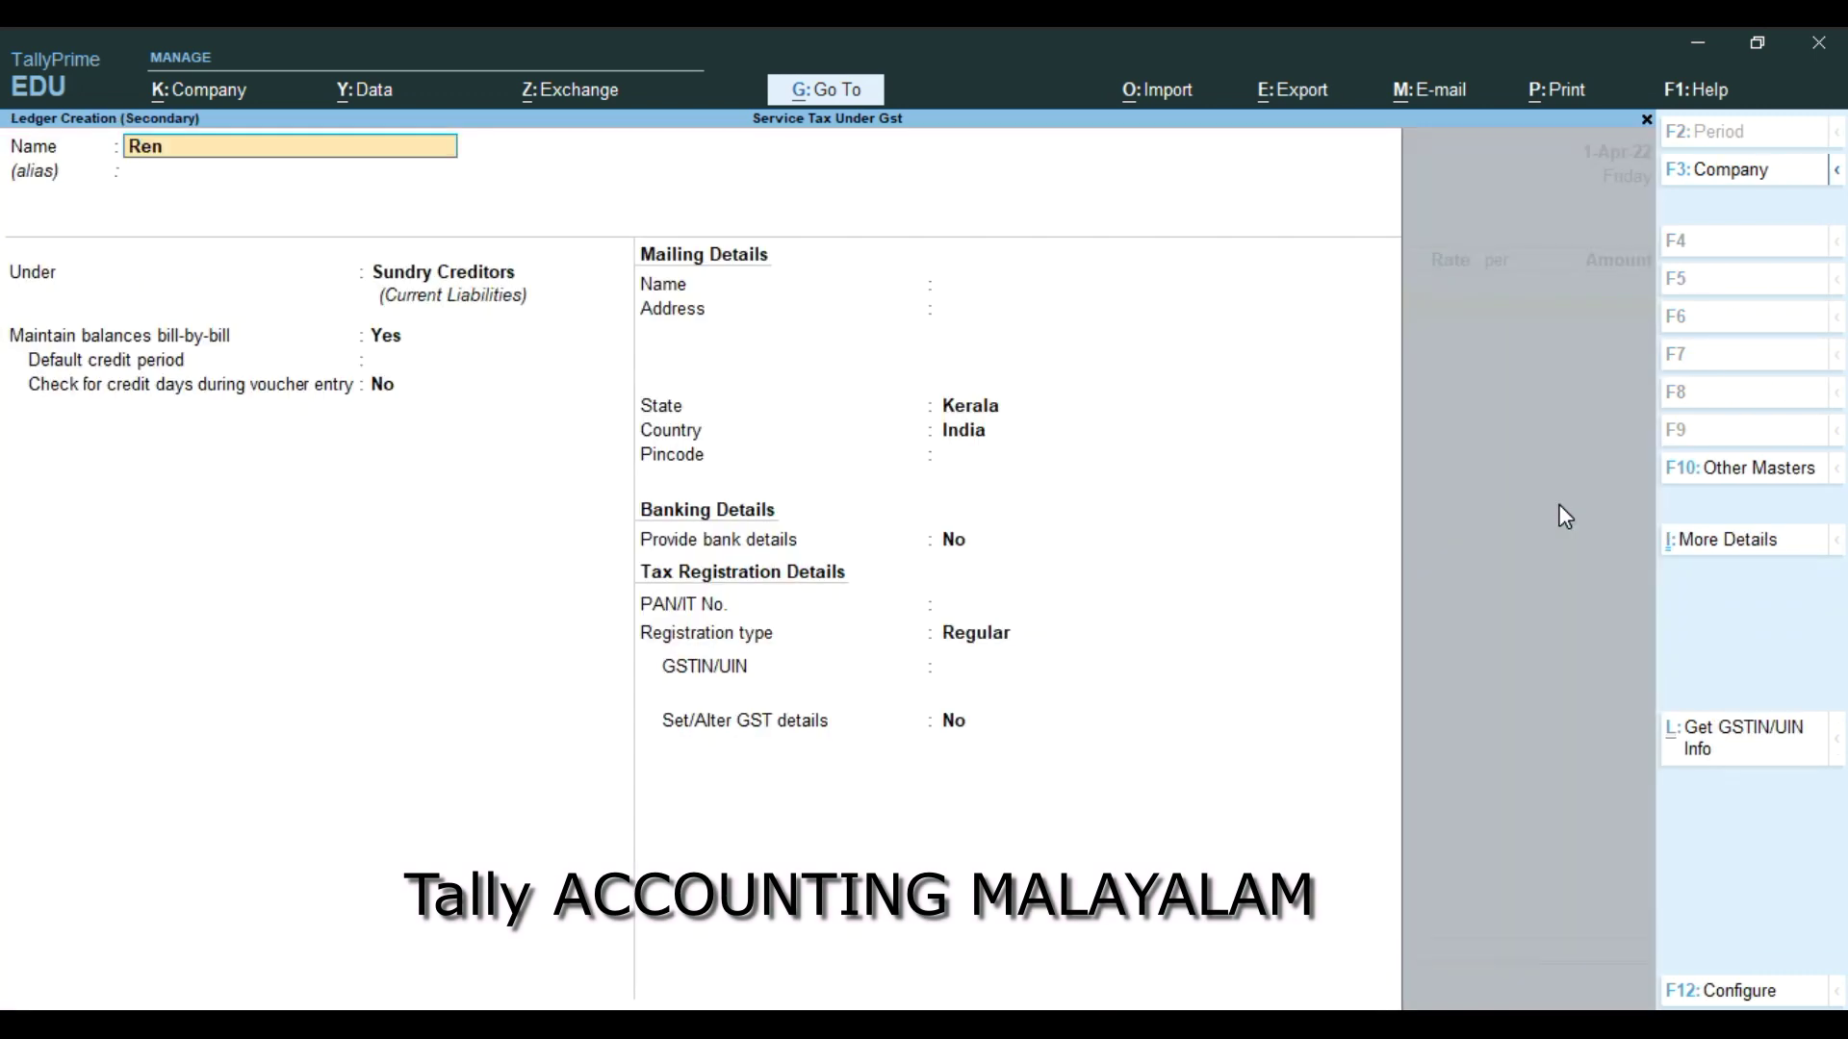
pyautogui.write('t')
pyautogui.press('Return')
pyautogui.press('Return')
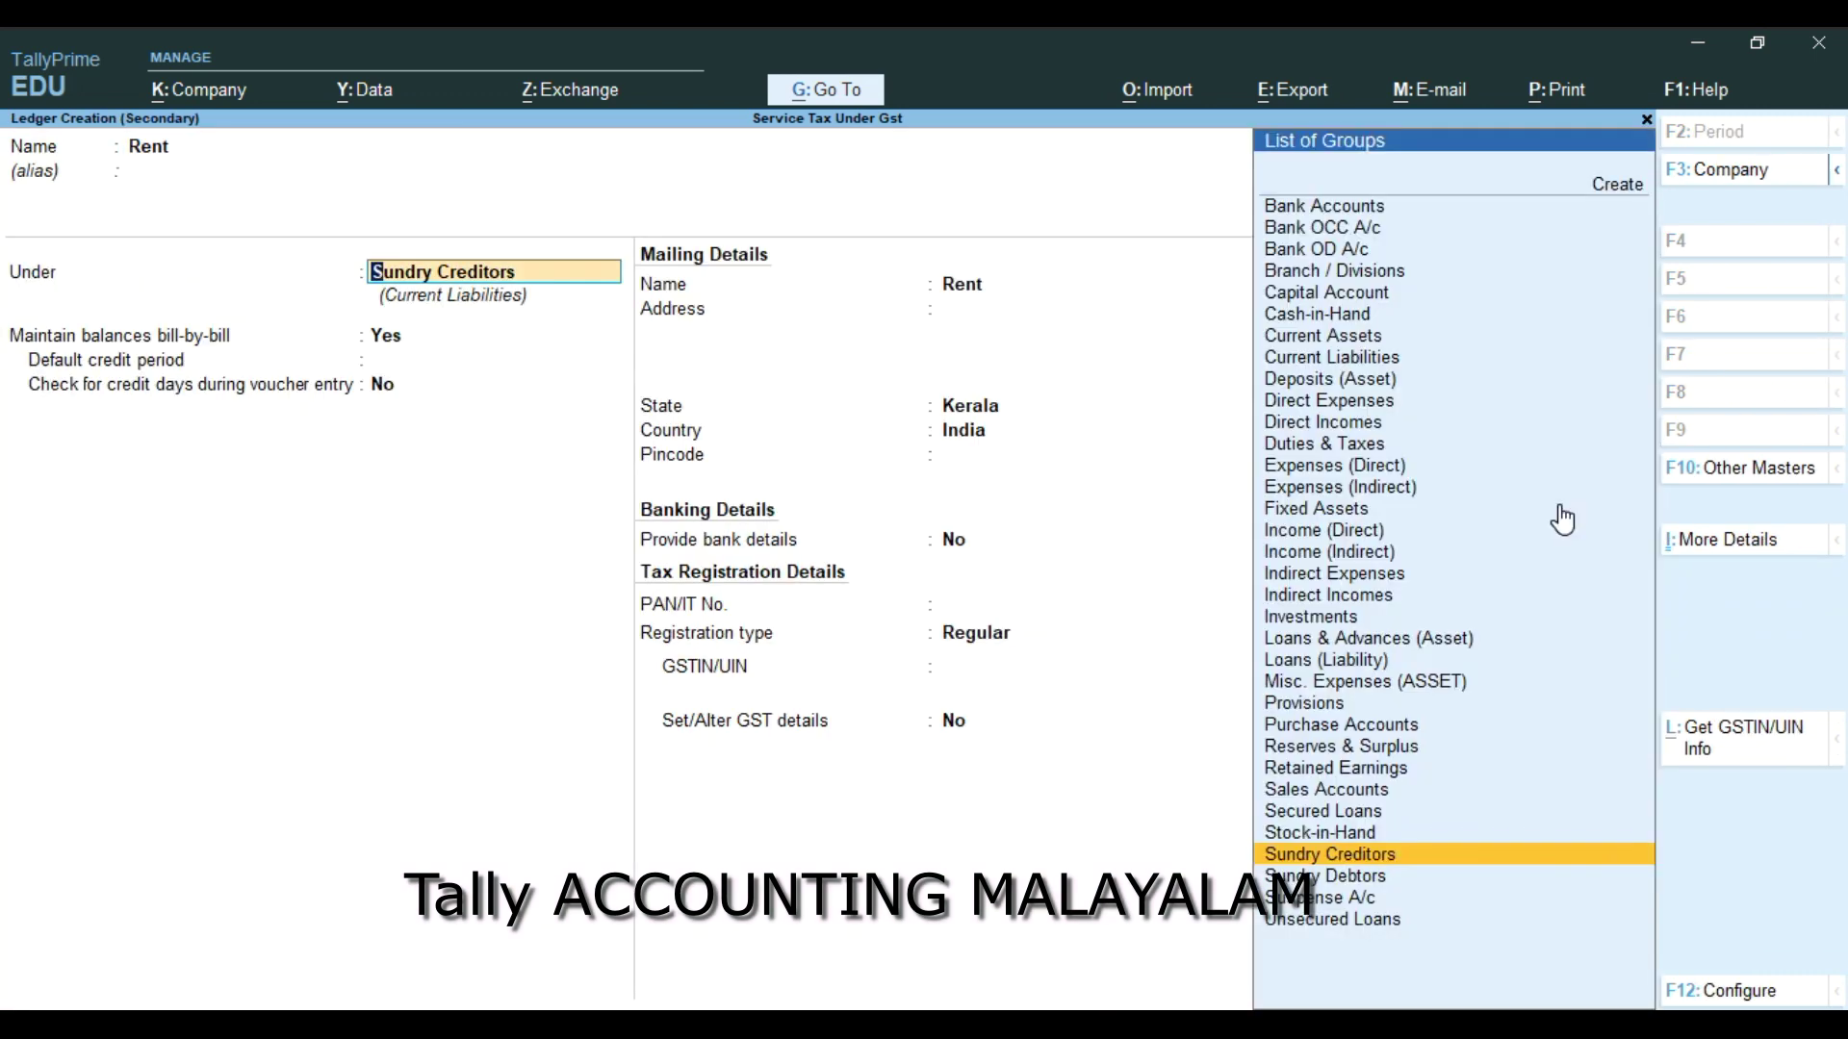
pyautogui.write('I')
pyautogui.press('Down')
pyautogui.press('Down')
pyautogui.press('Down')
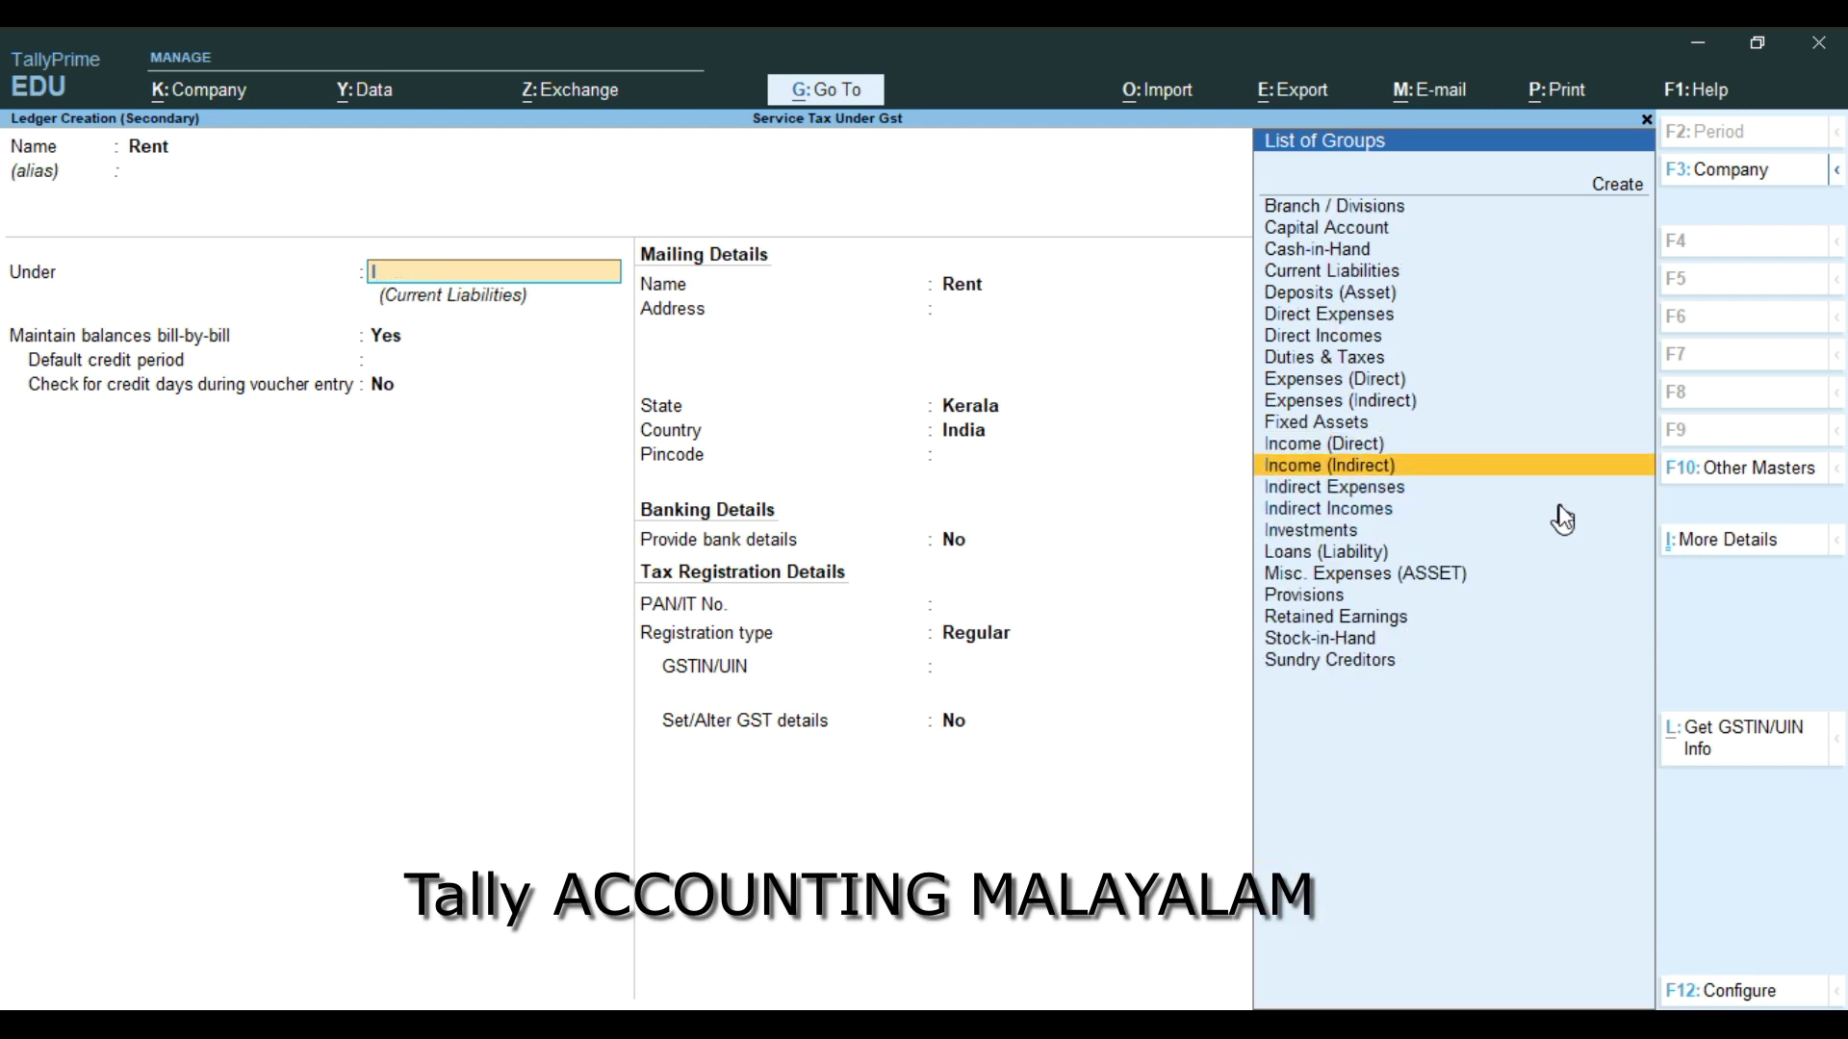
pyautogui.press('Return')
pyautogui.press('Return')
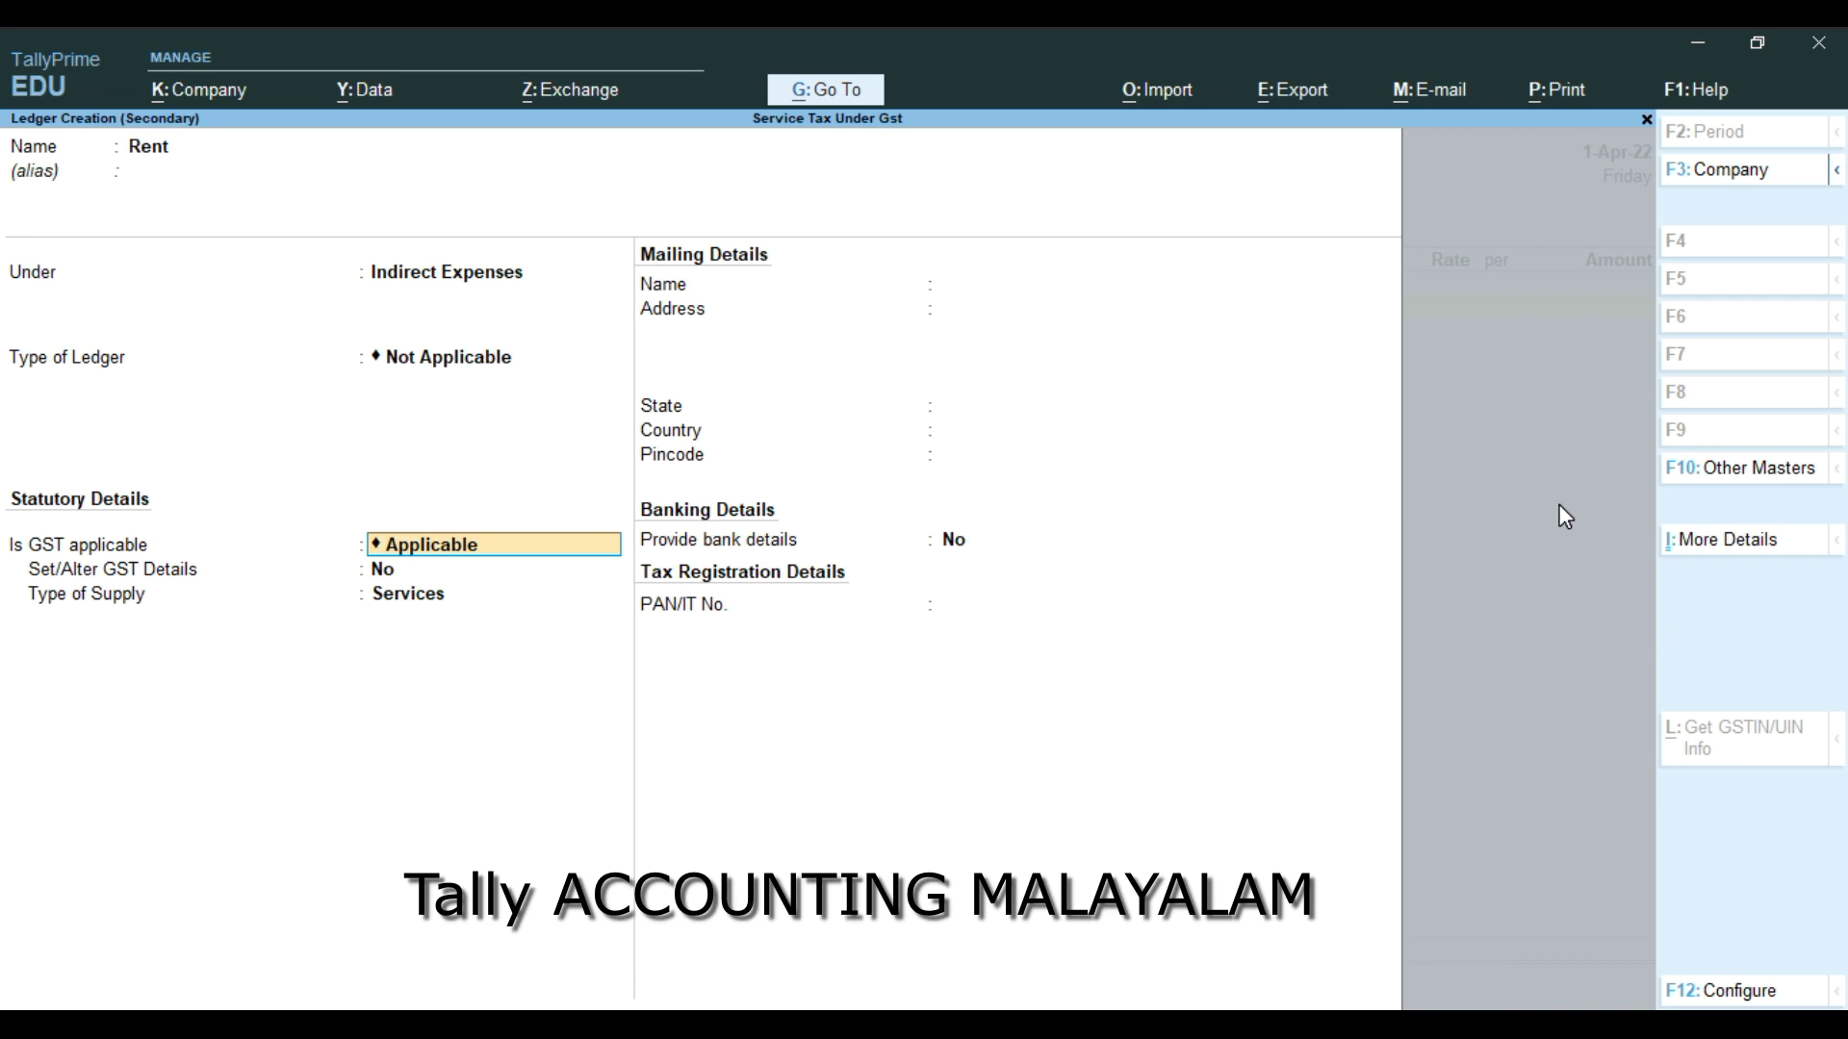
# Enable GST details for the Rent ledger with Purchase Taxable as the nature of transaction
pyautogui.press('Return')
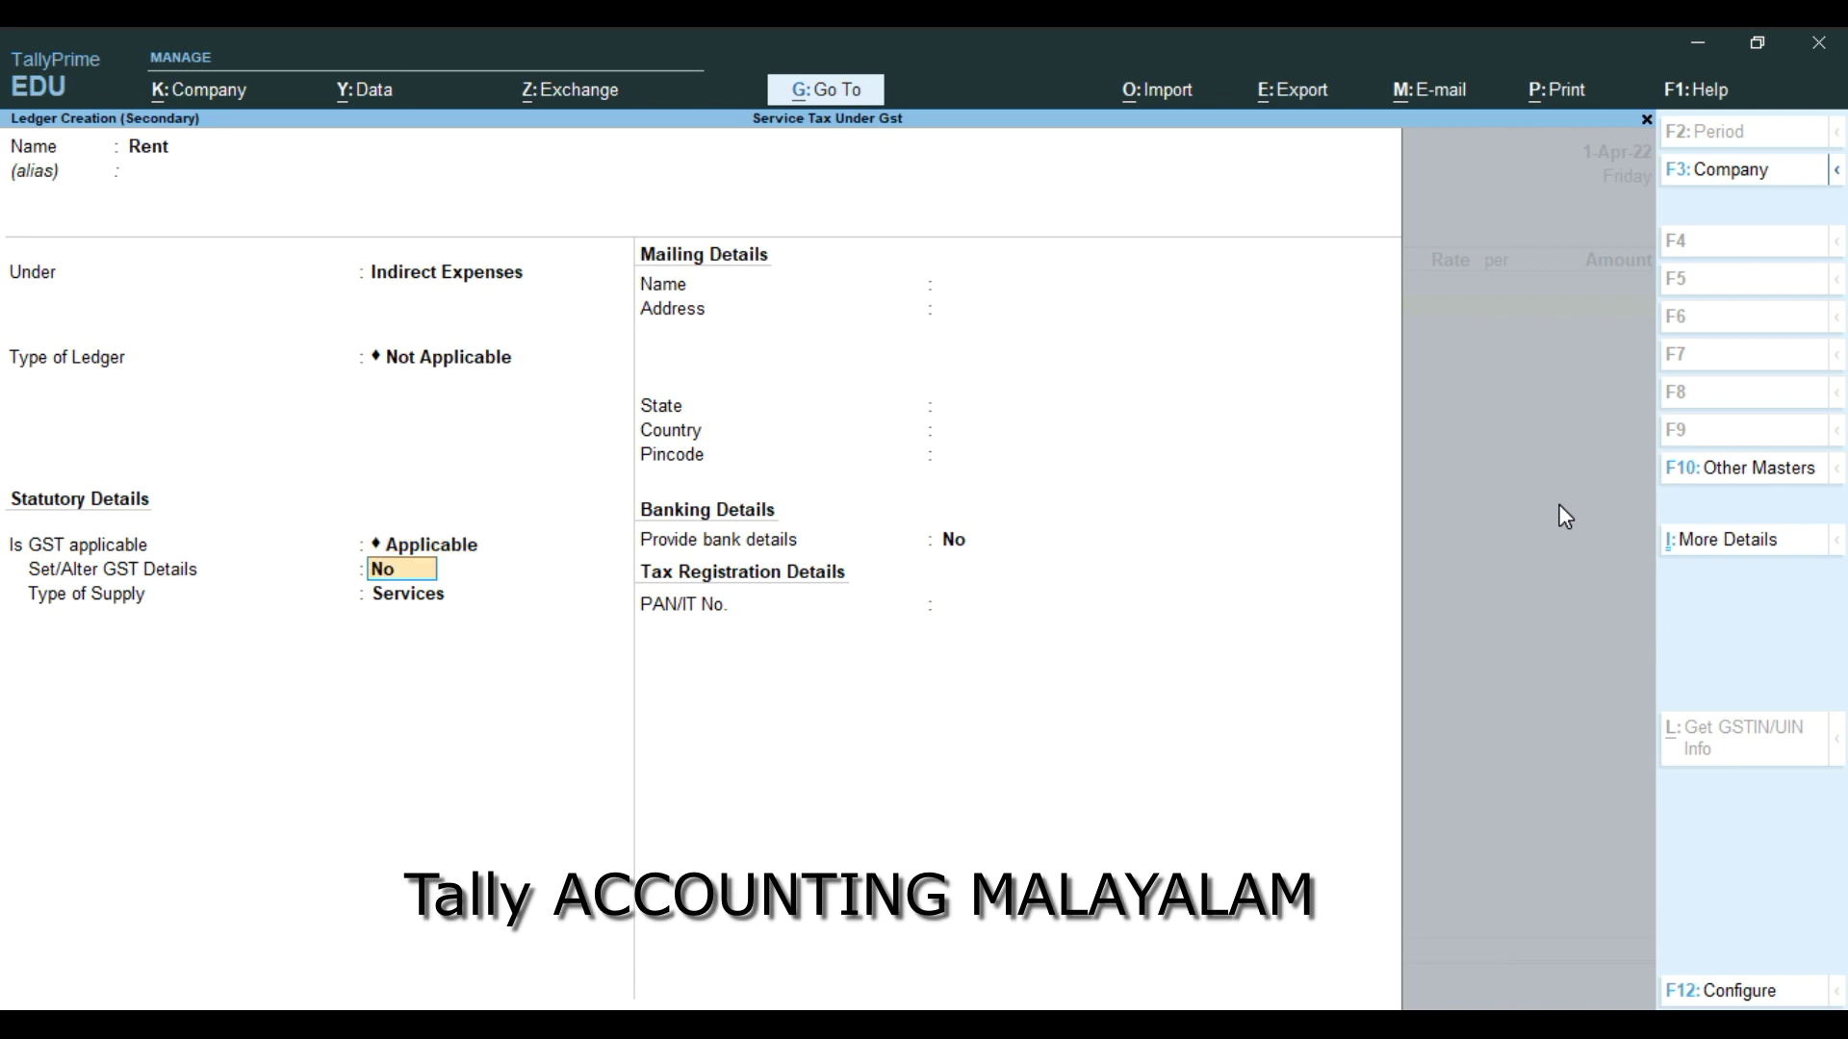
pyautogui.write('y')
pyautogui.press('Return')
pyautogui.press('Return')
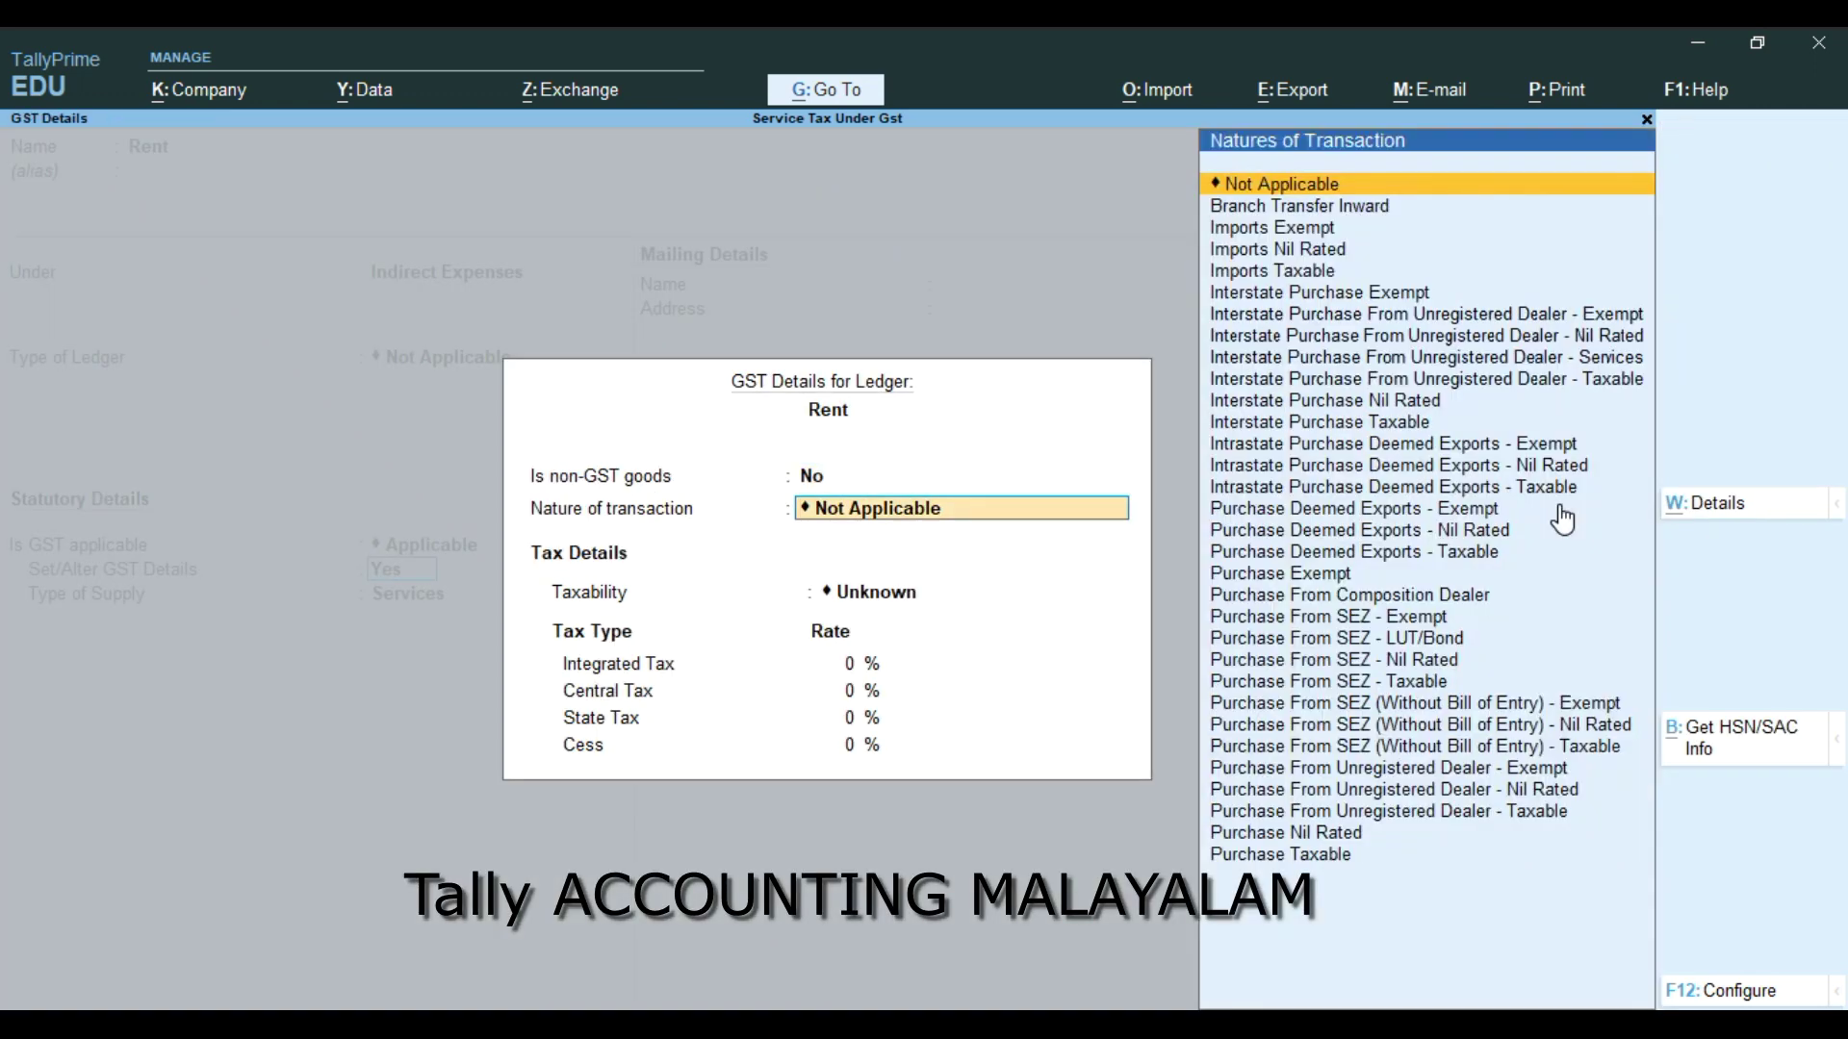
pyautogui.press('Down')
pyautogui.press('Down')
pyautogui.press('Down')
pyautogui.press('Down')
pyautogui.press('Down')
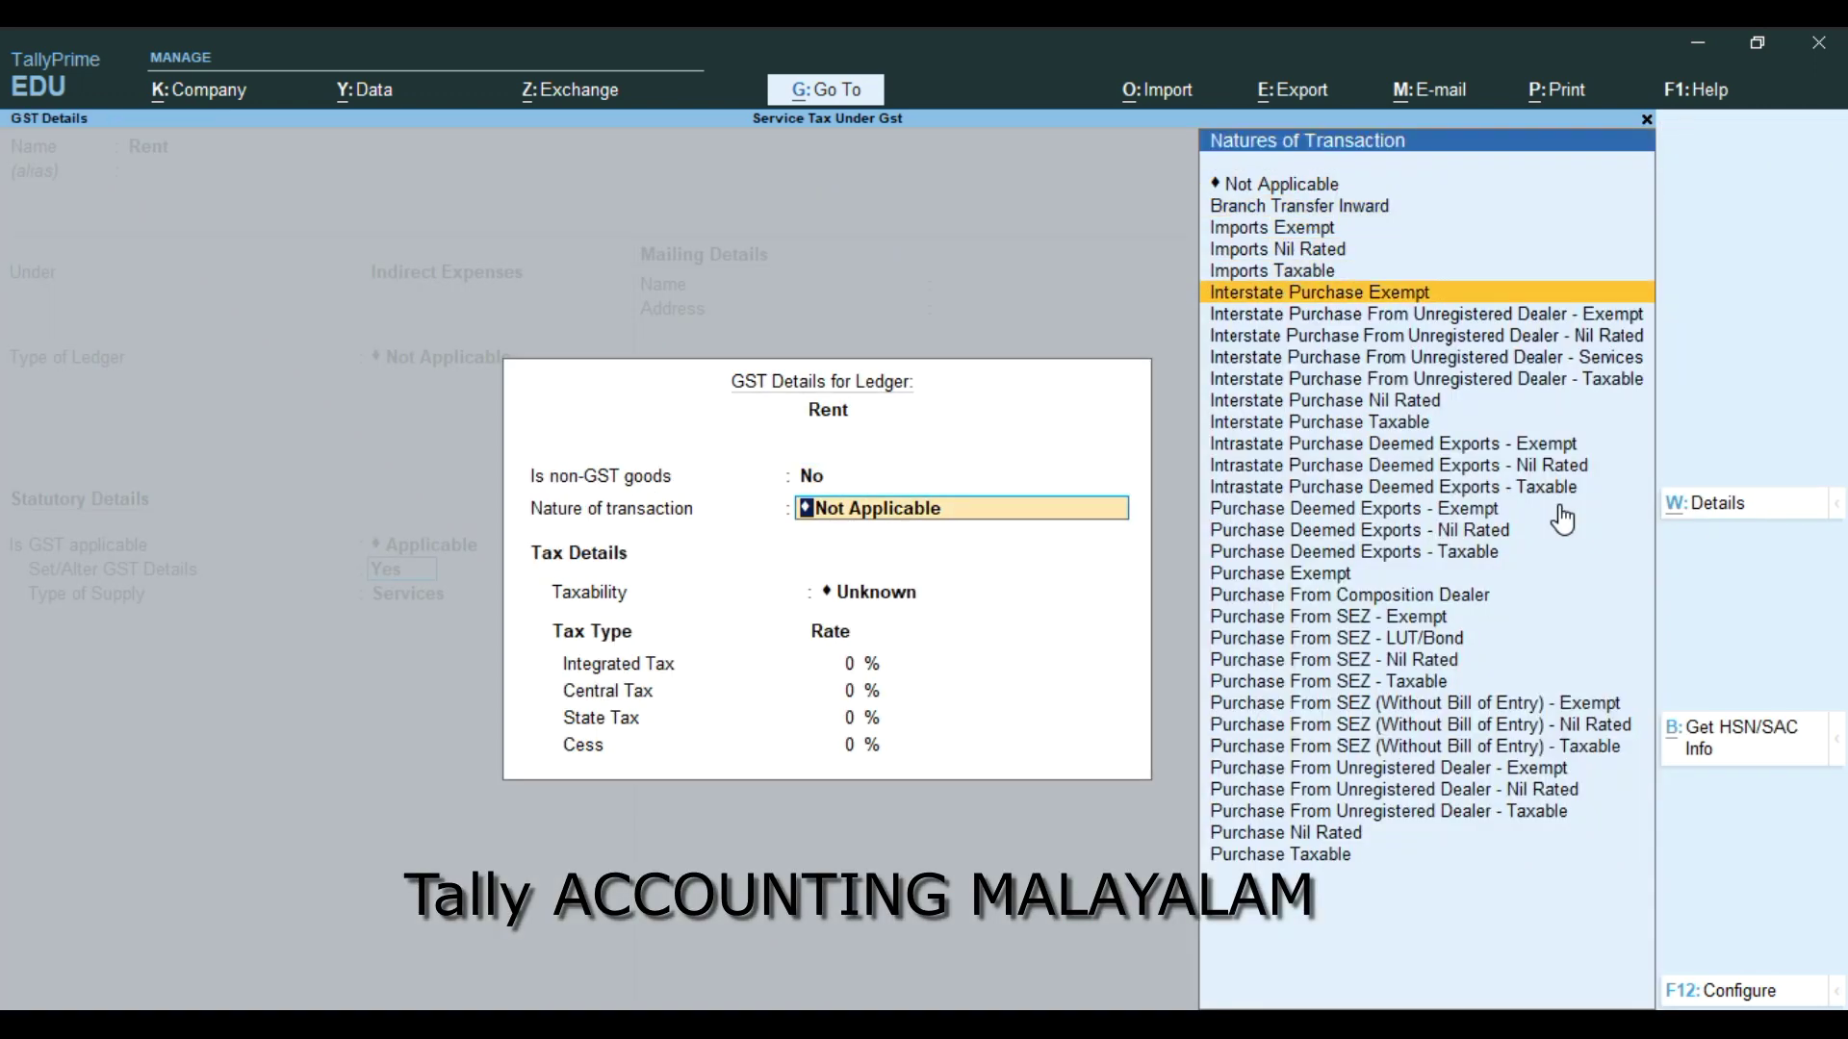
pyautogui.press('Down')
pyautogui.press('Down')
pyautogui.press('Down')
pyautogui.press('Down')
pyautogui.press('Down')
pyautogui.press('Down')
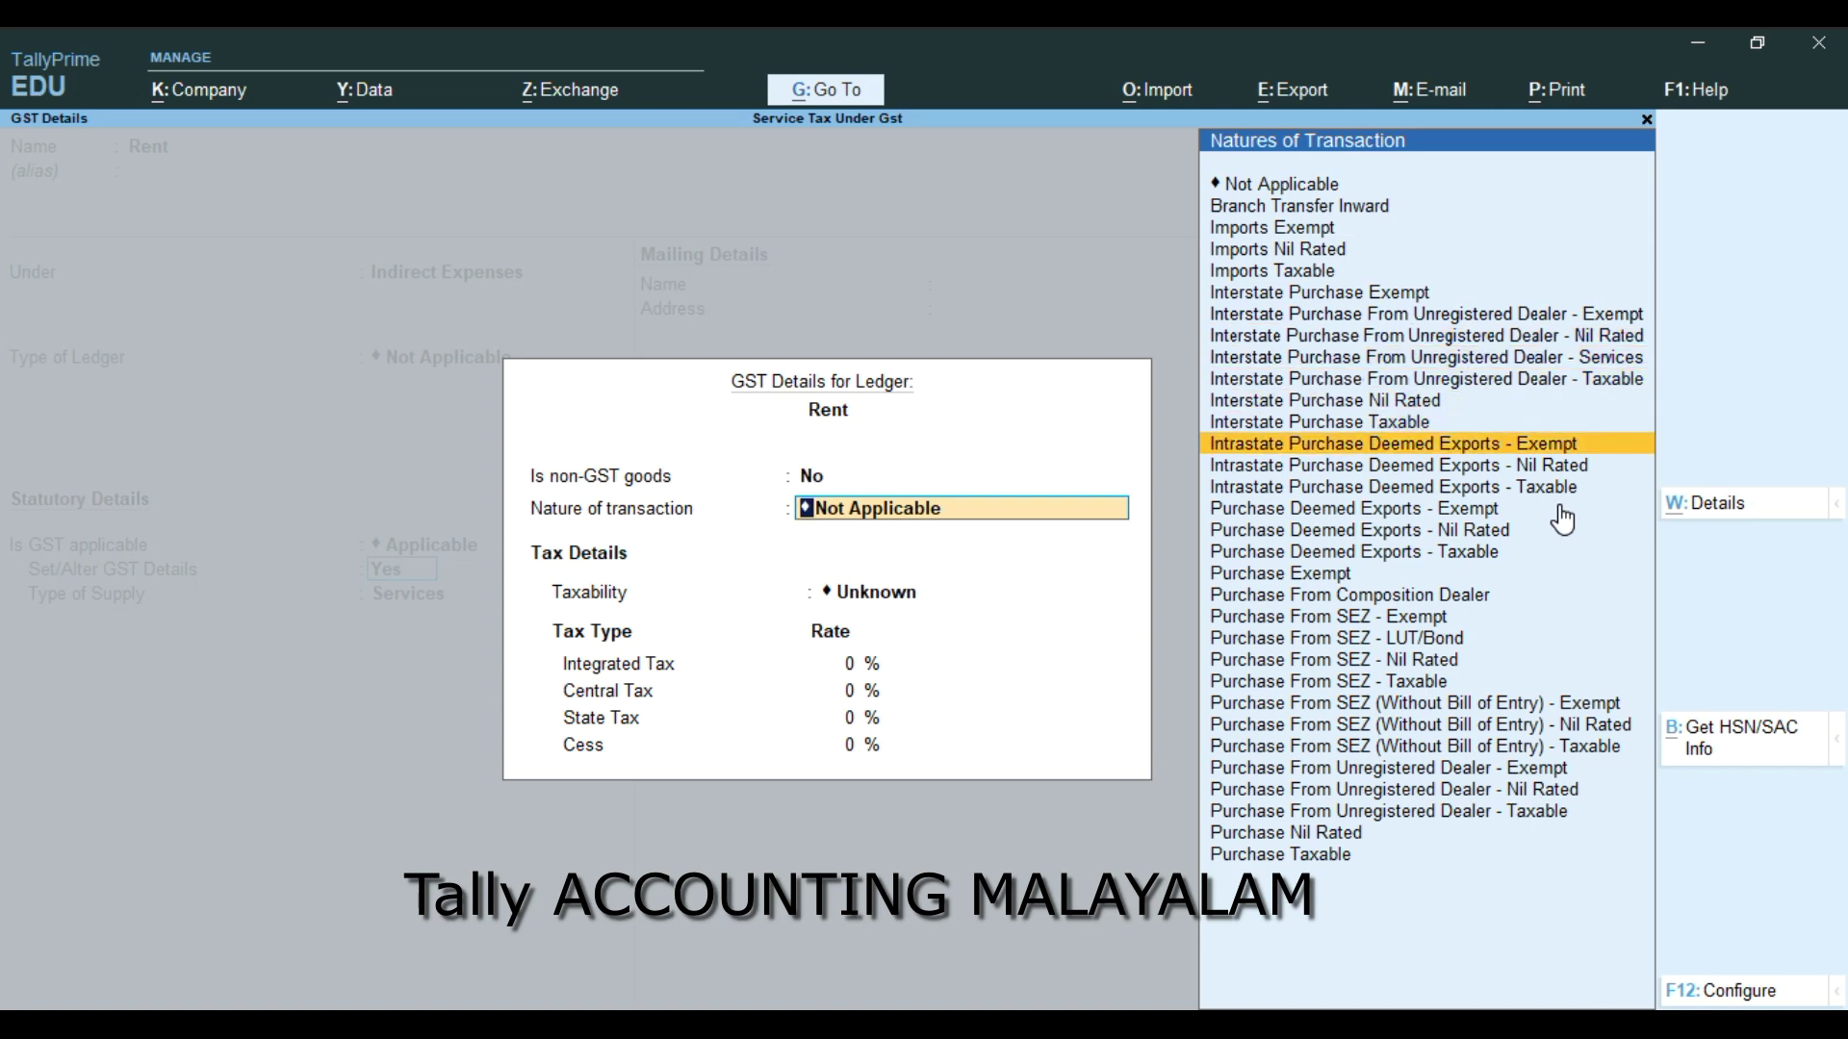
pyautogui.press('Down')
pyautogui.press('Down')
pyautogui.press('Down')
pyautogui.press('Down')
pyautogui.press('Down')
pyautogui.press('Down')
pyautogui.press('Down')
pyautogui.press('Down')
pyautogui.press('Down')
pyautogui.press('Down')
pyautogui.press('Down')
pyautogui.press('Down')
pyautogui.press('Down')
pyautogui.press('Down')
pyautogui.press('Down')
pyautogui.press('Down')
pyautogui.press('Down')
pyautogui.press('Down')
pyautogui.press('Down')
pyautogui.press('Return')
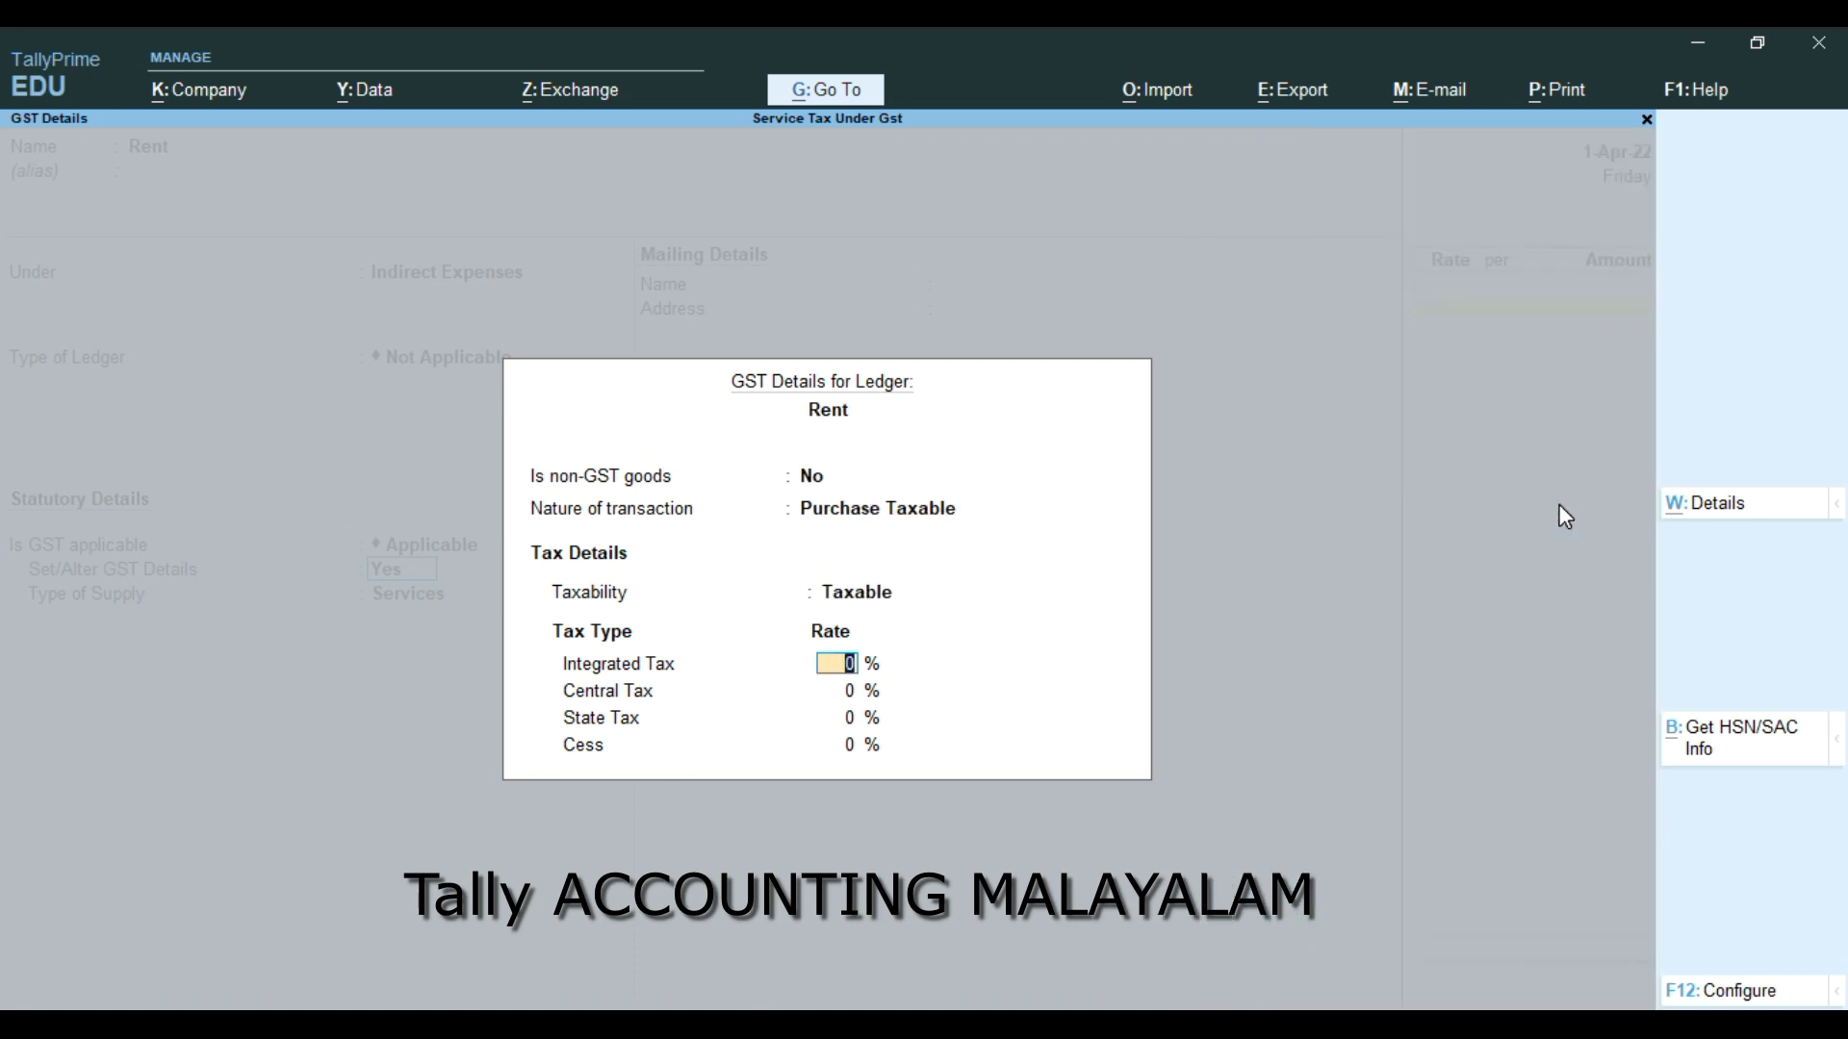
# Set the Rent ledger's Integrated Tax rate to 18% and accept the GST details
pyautogui.write('18')
pyautogui.press('Return')
pyautogui.press('Return')
pyautogui.press('Return')
pyautogui.press('Return')
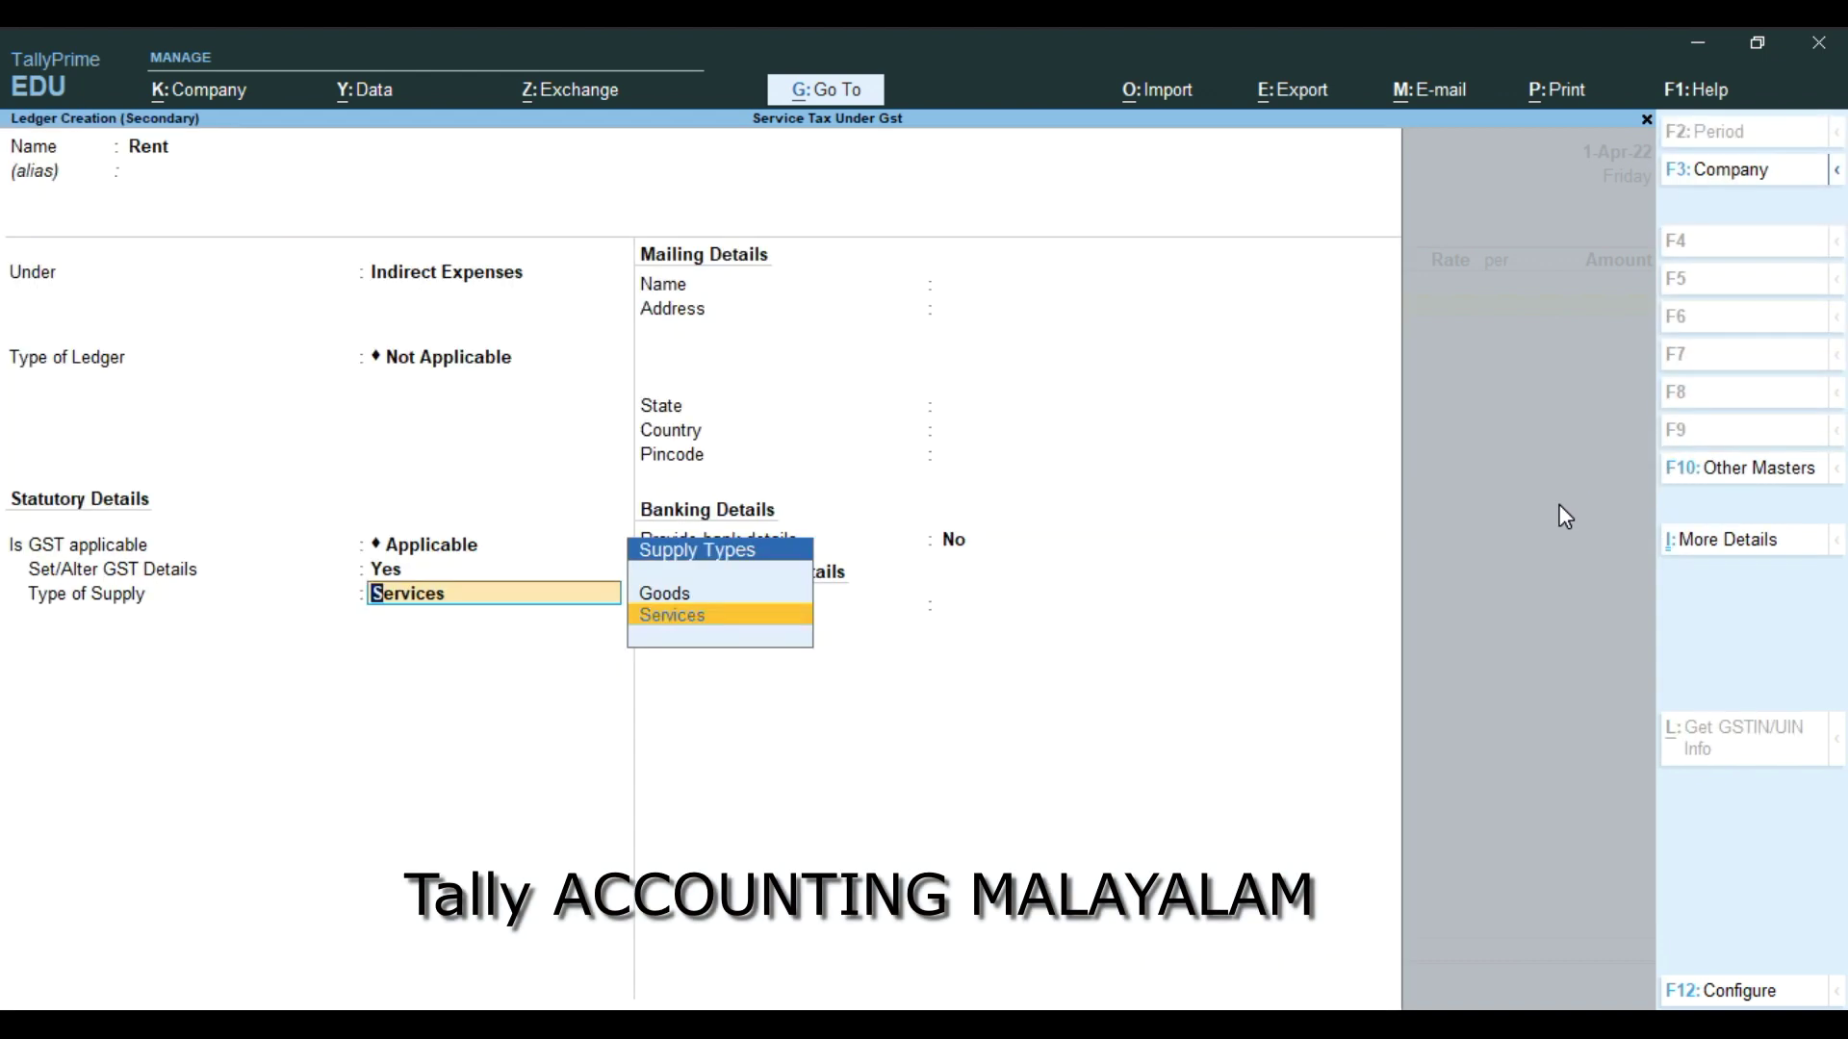
# Save the Rent ledger with Services as the type of supply, and enter 2,900 as its amount in the purchase voucher
pyautogui.press('Return')
pyautogui.press('Return')
pyautogui.press('Return')
pyautogui.press('Return')
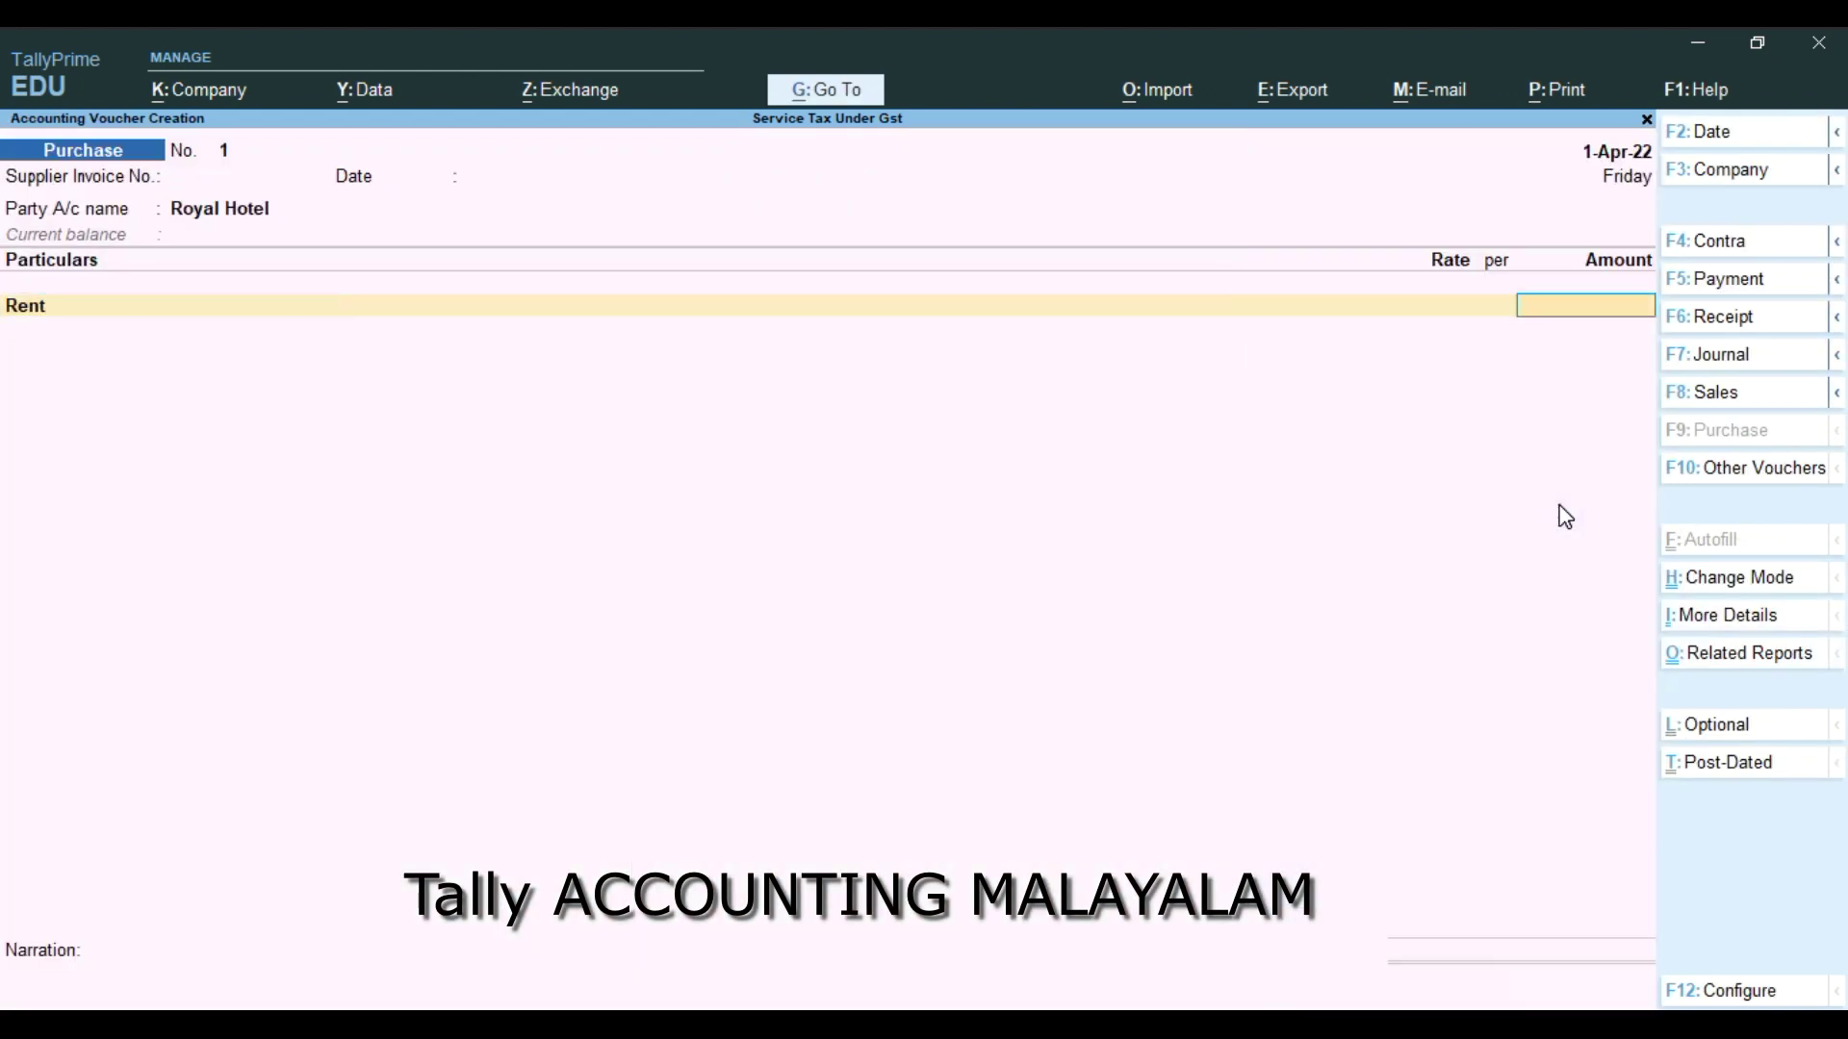
pyautogui.write('2900')
pyautogui.press('Return')
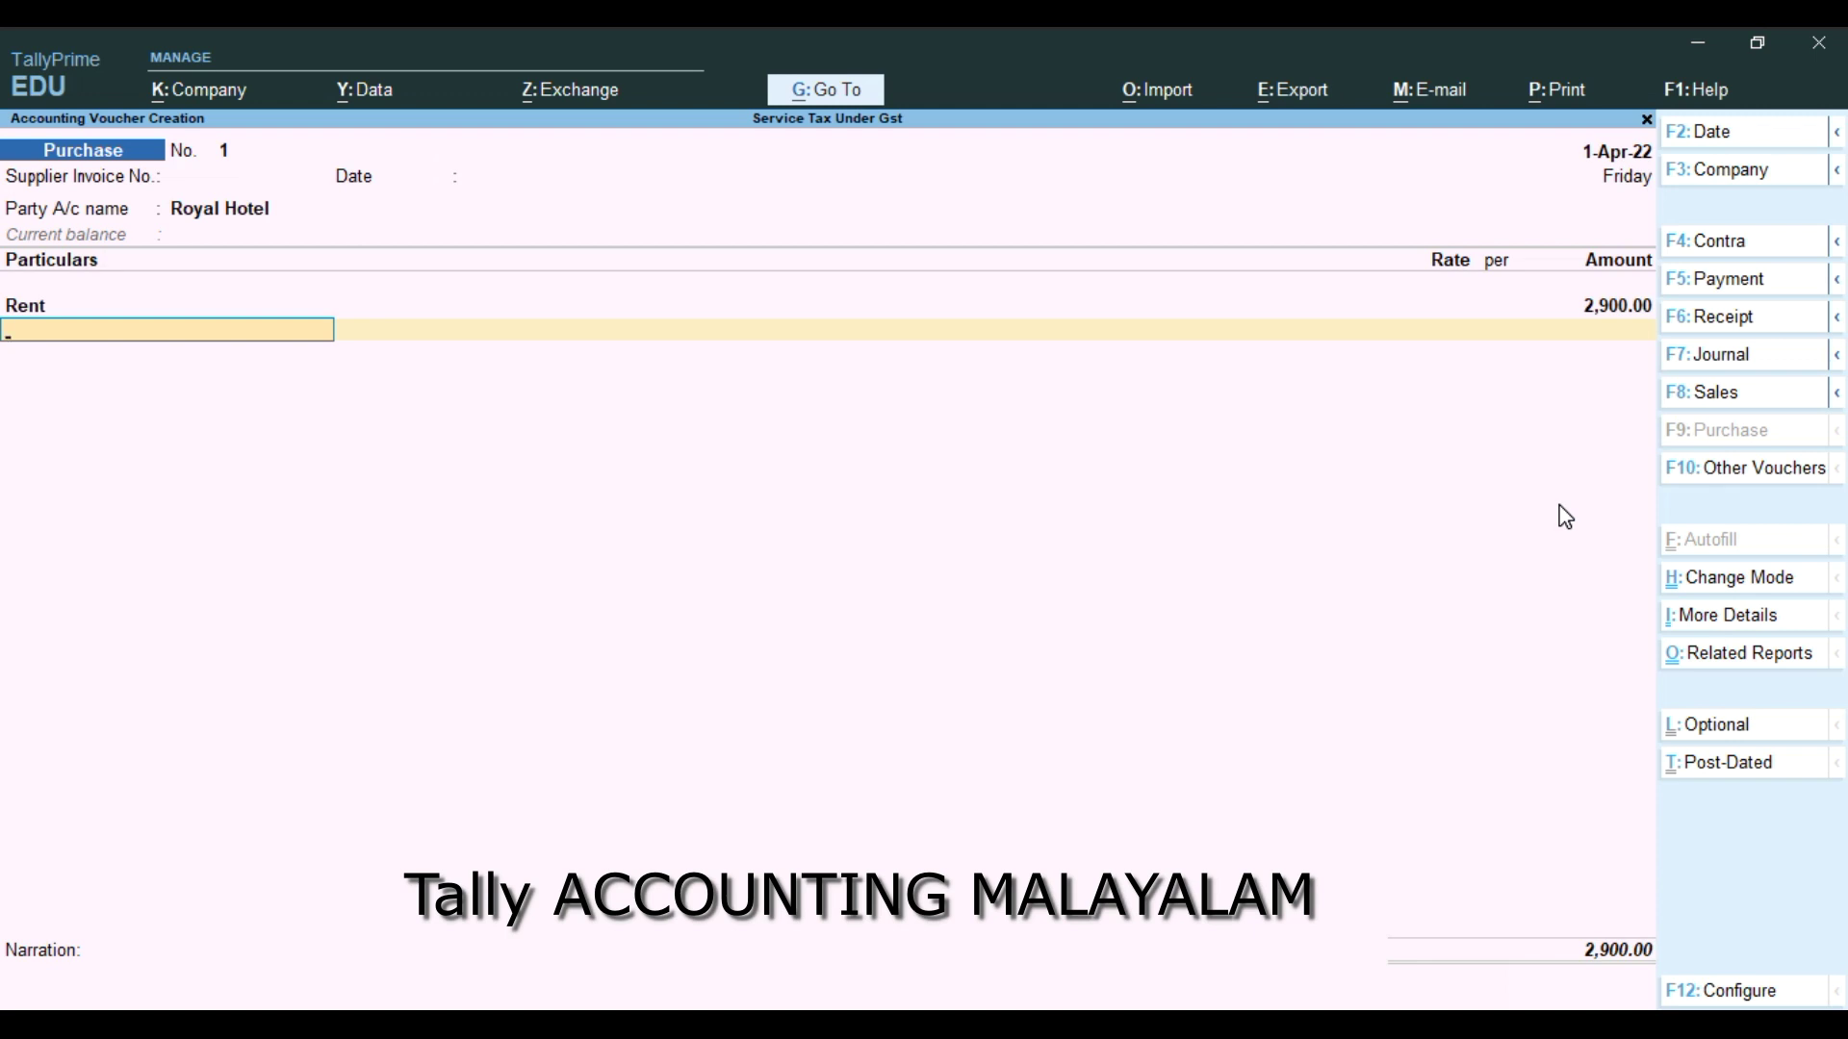
# Add the Cgst and Sgst tax ledgers below Rent in the Royal Hotel purchase voucher, keeping their calculated amounts
pyautogui.write('C')
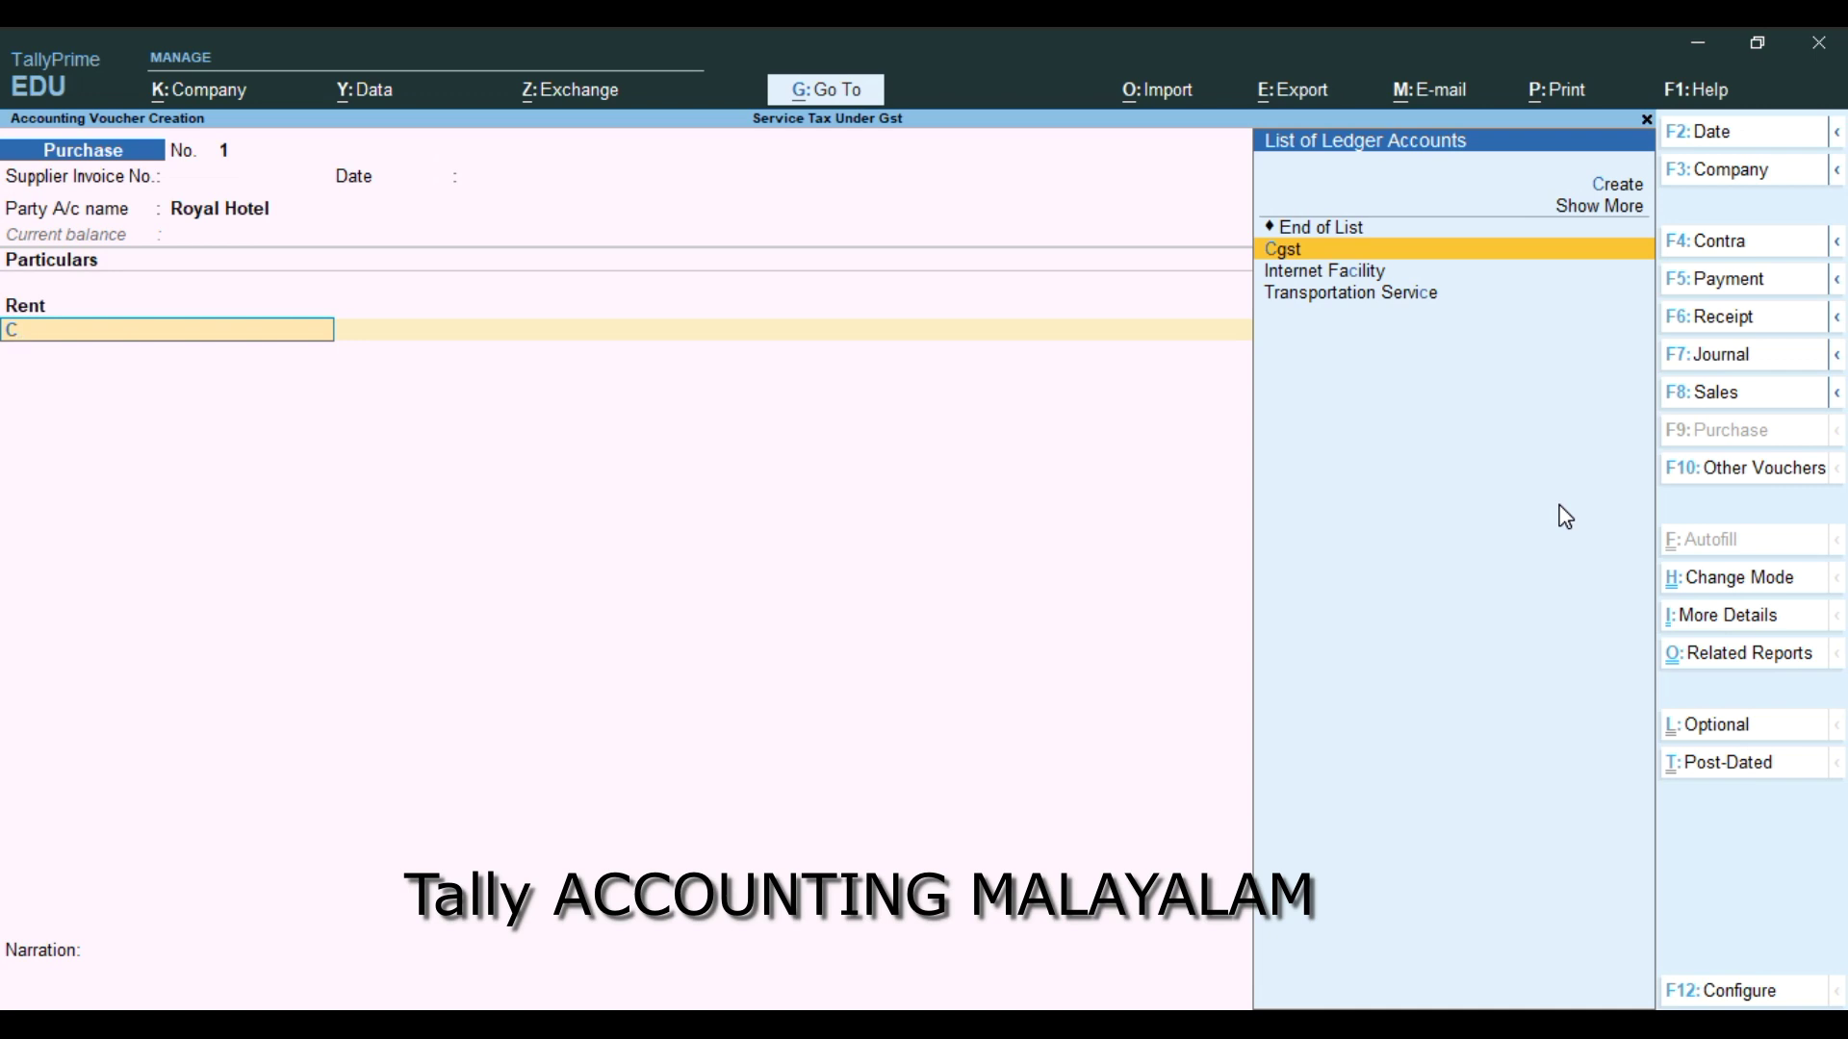
pyautogui.press('Return')
pyautogui.press('Return')
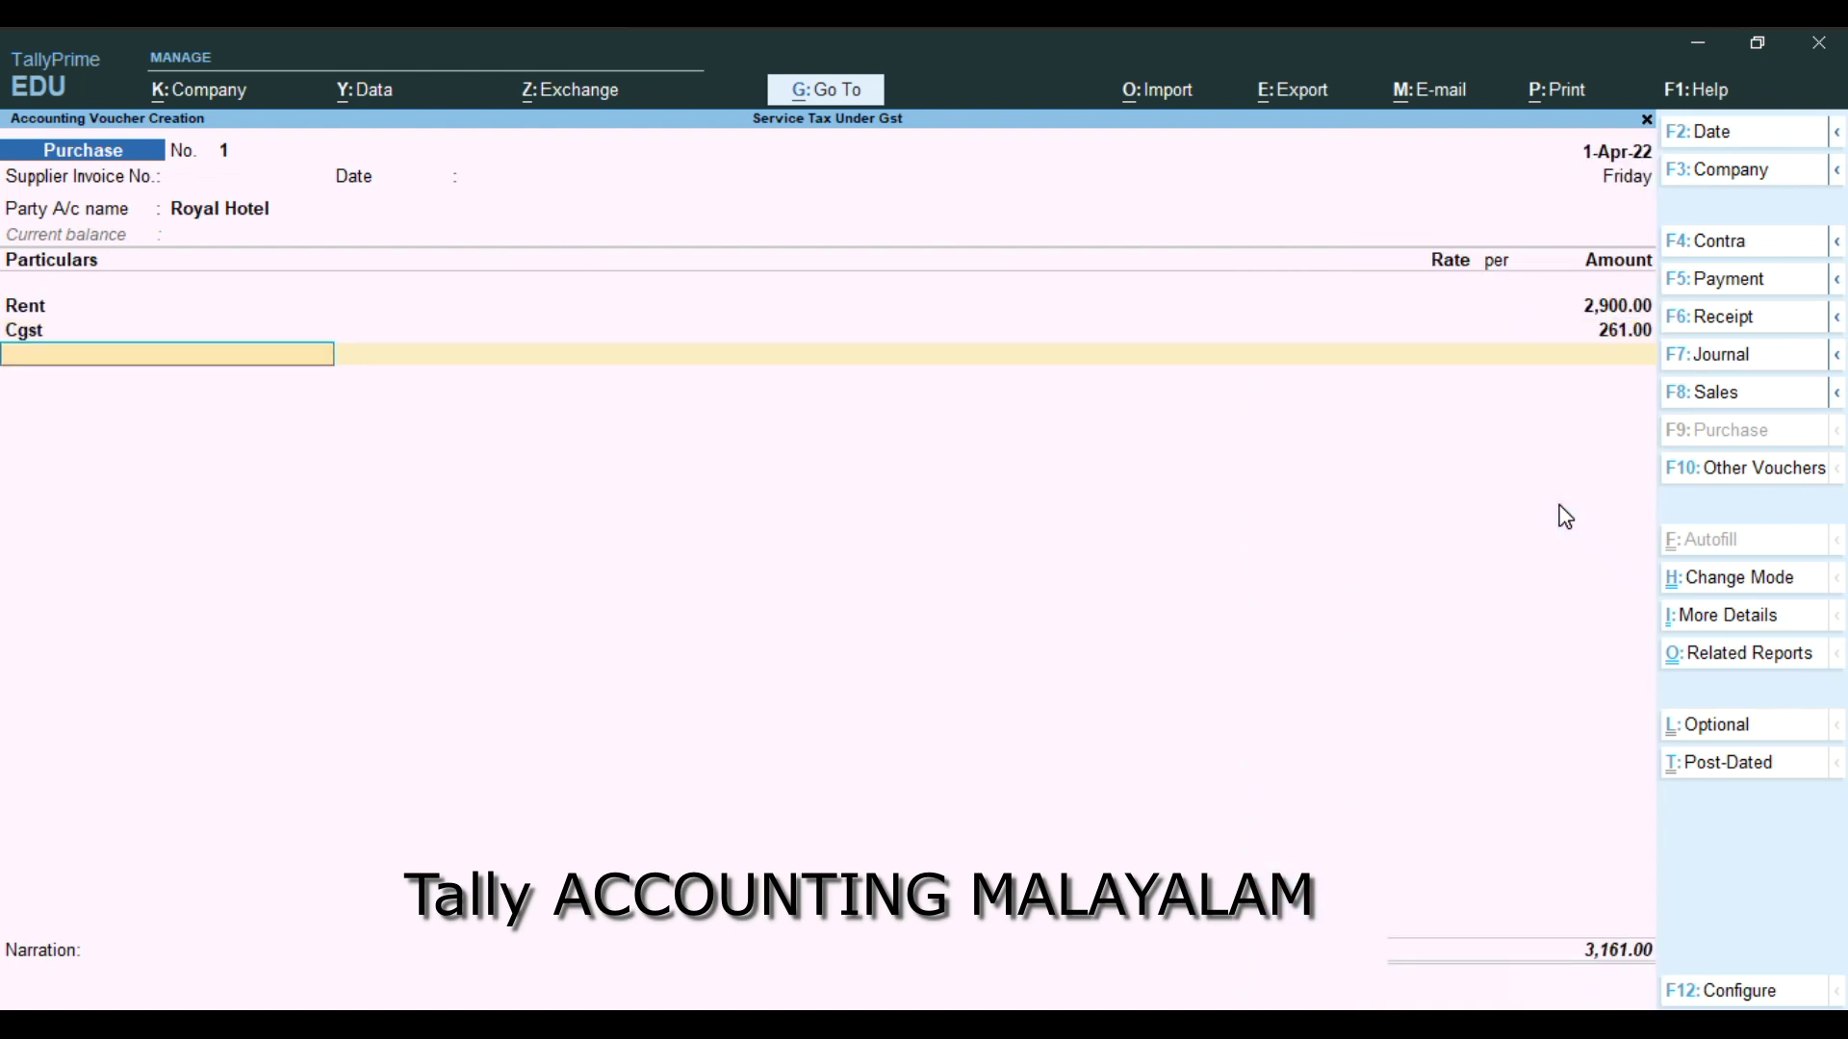
pyautogui.write('S')
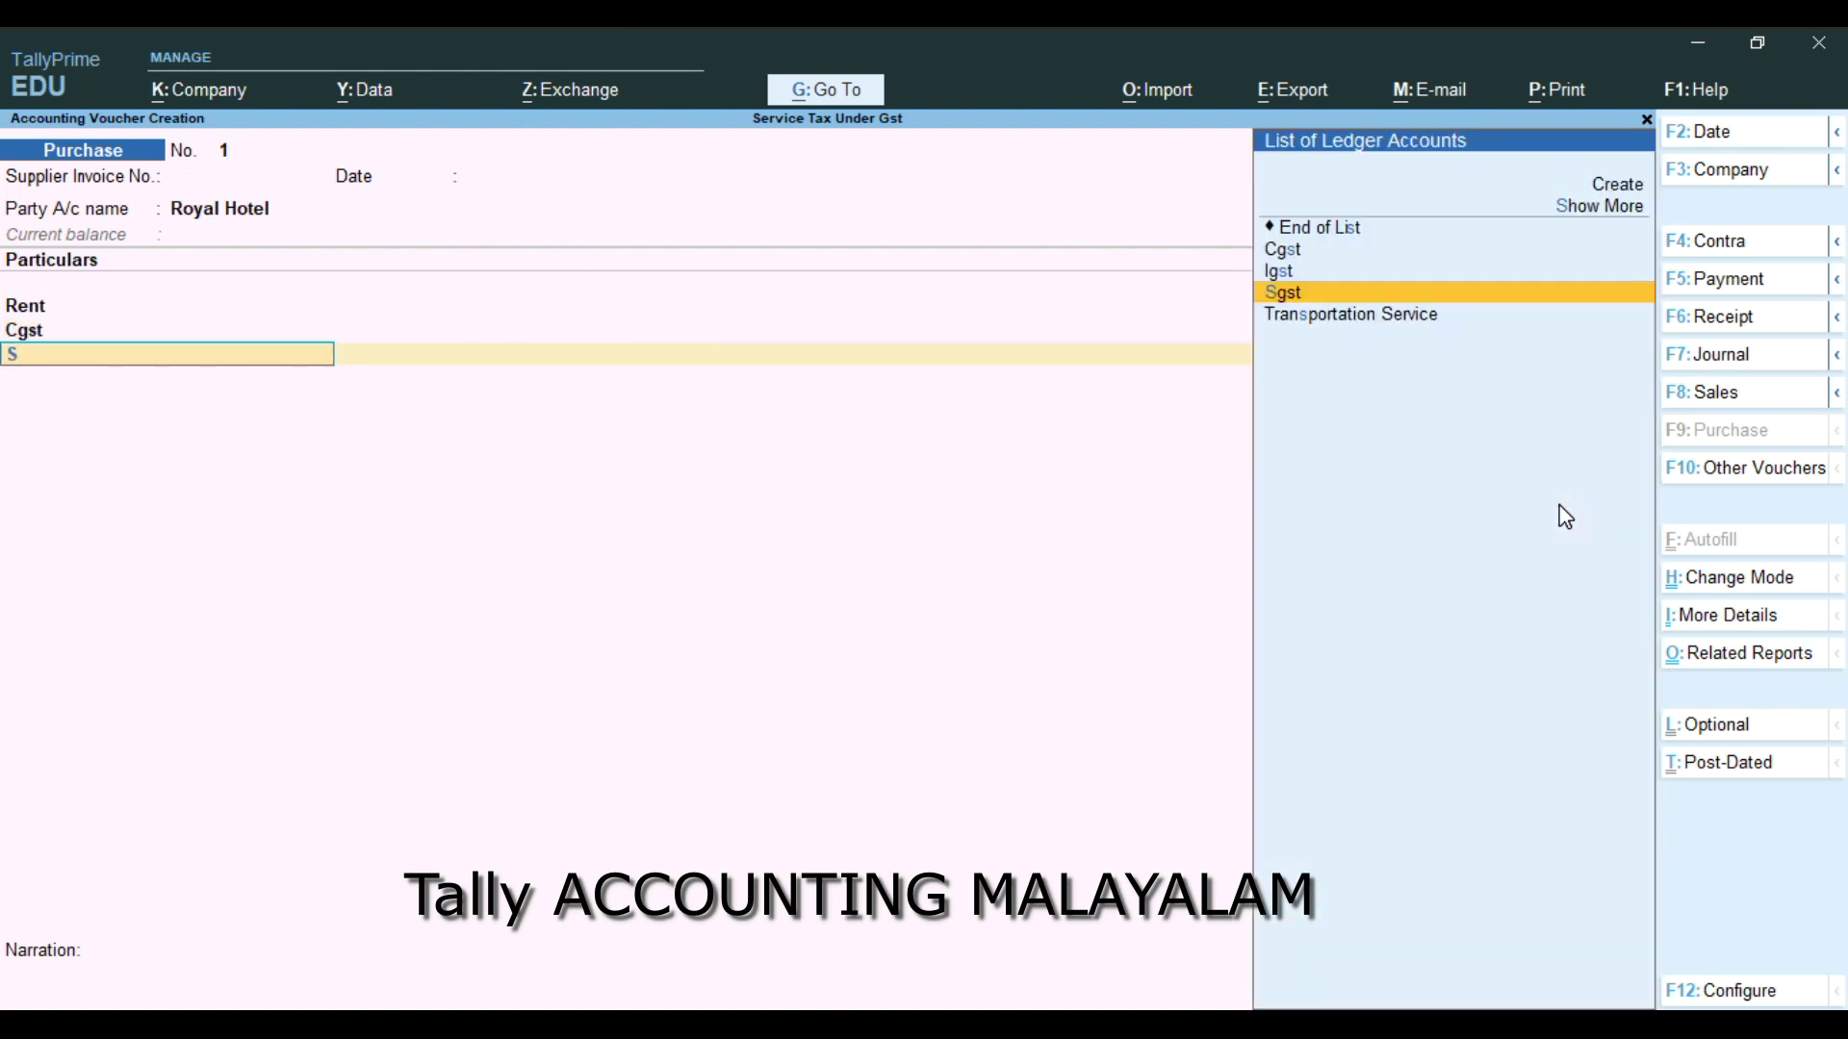
pyautogui.press('Return')
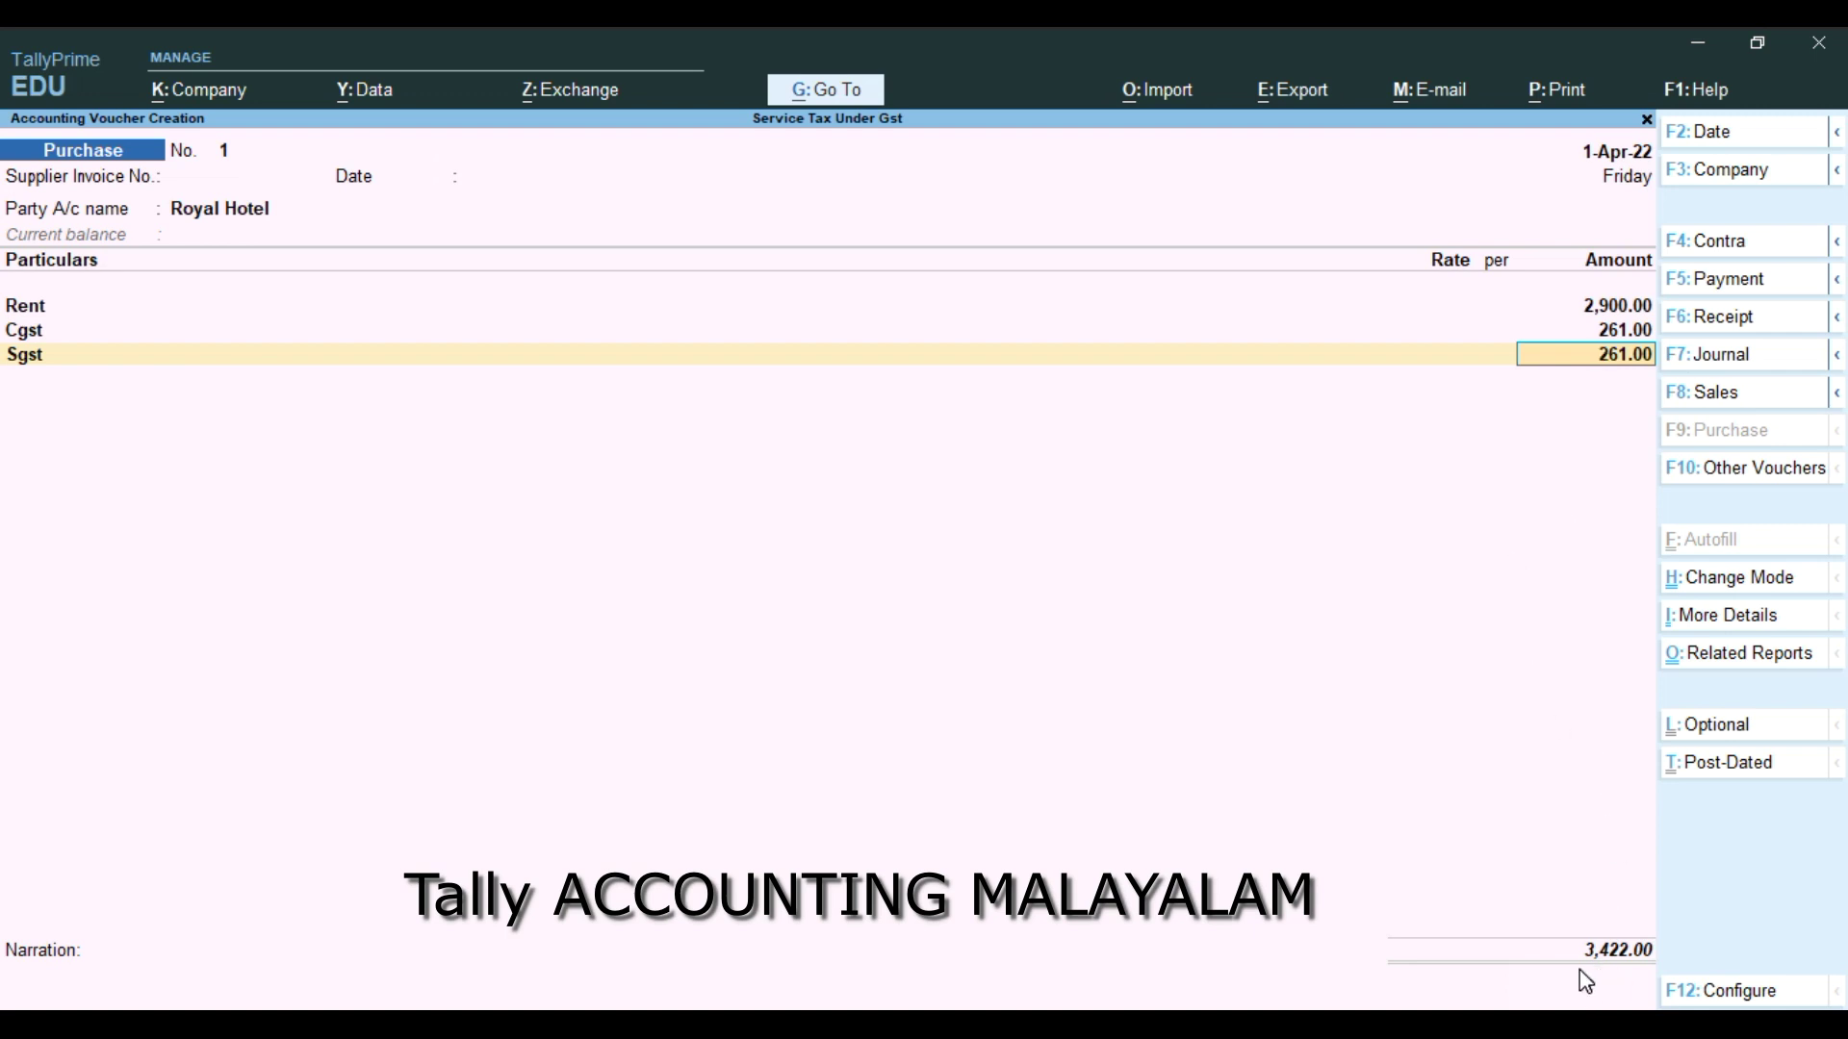
pyautogui.press('Return')
# Accept the New Ref bill-wise details named 1 for Royal Hotel and save the purchase voucher
pyautogui.press('Return')
pyautogui.press('Return')
pyautogui.press('Return')
pyautogui.press('Return')
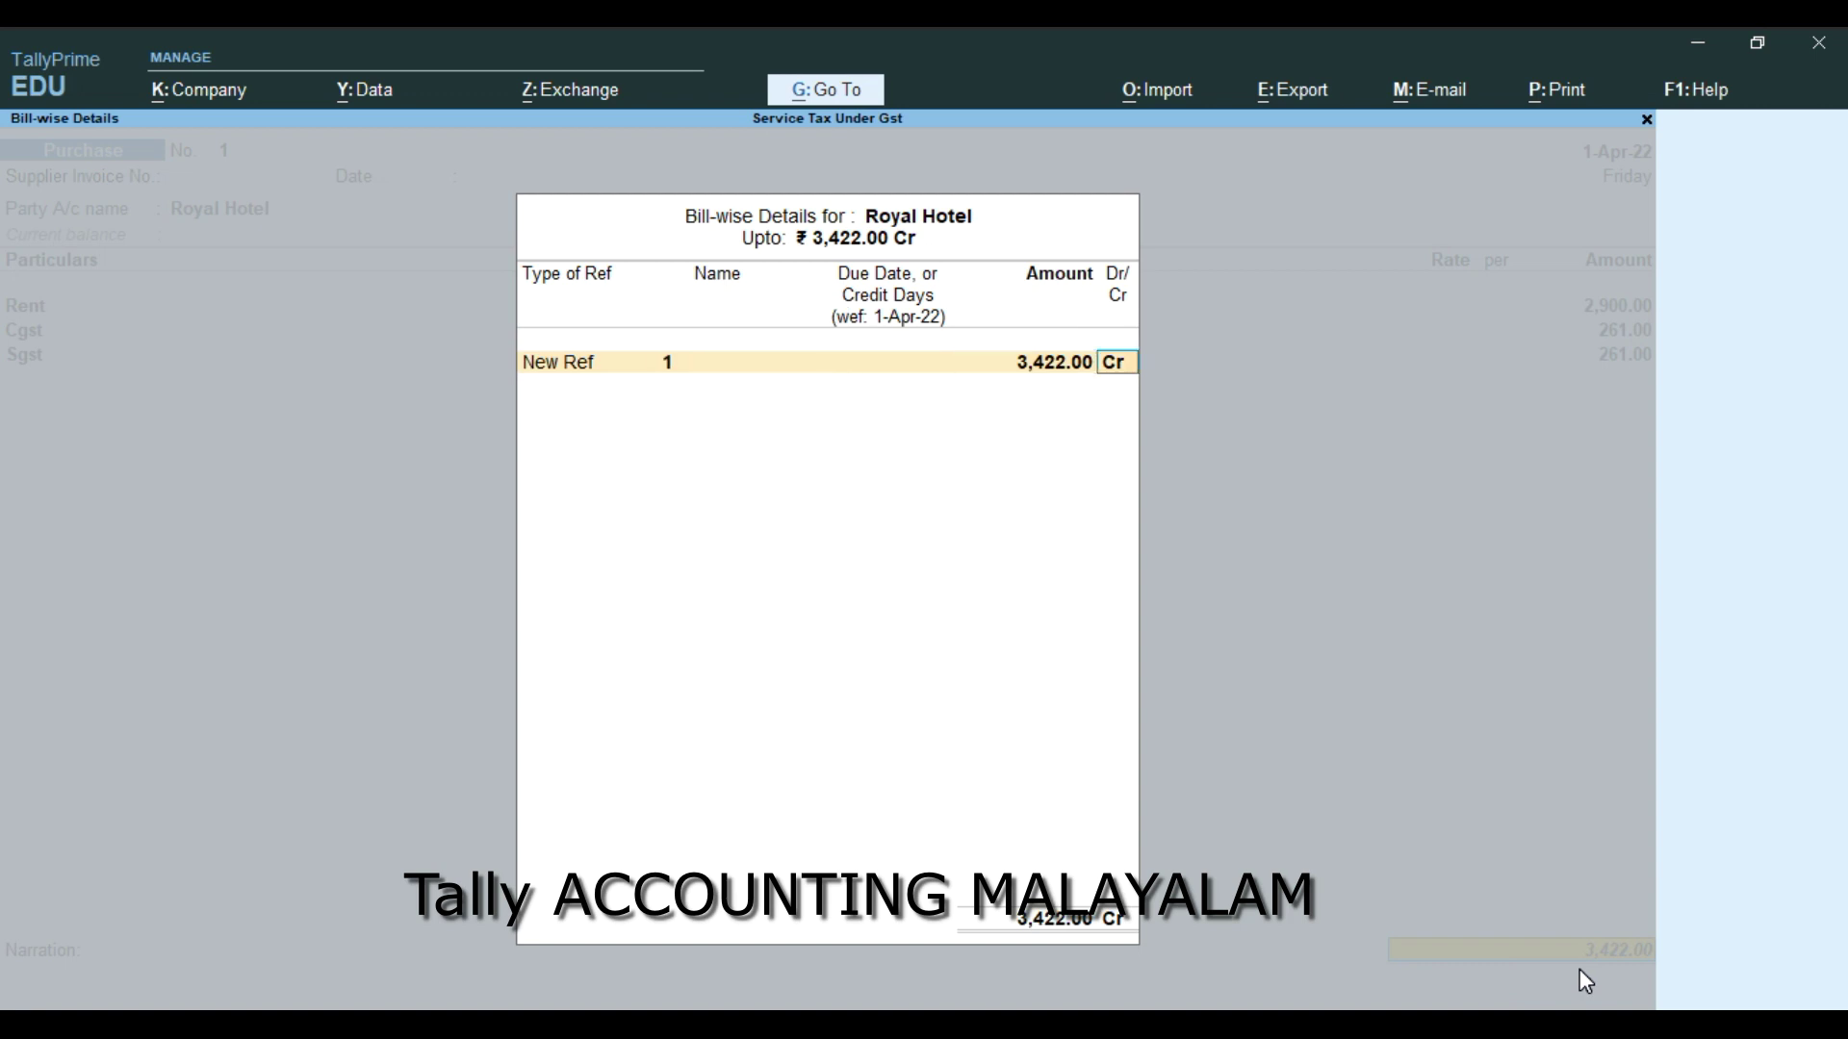
pyautogui.press('Return')
pyautogui.press('Return')
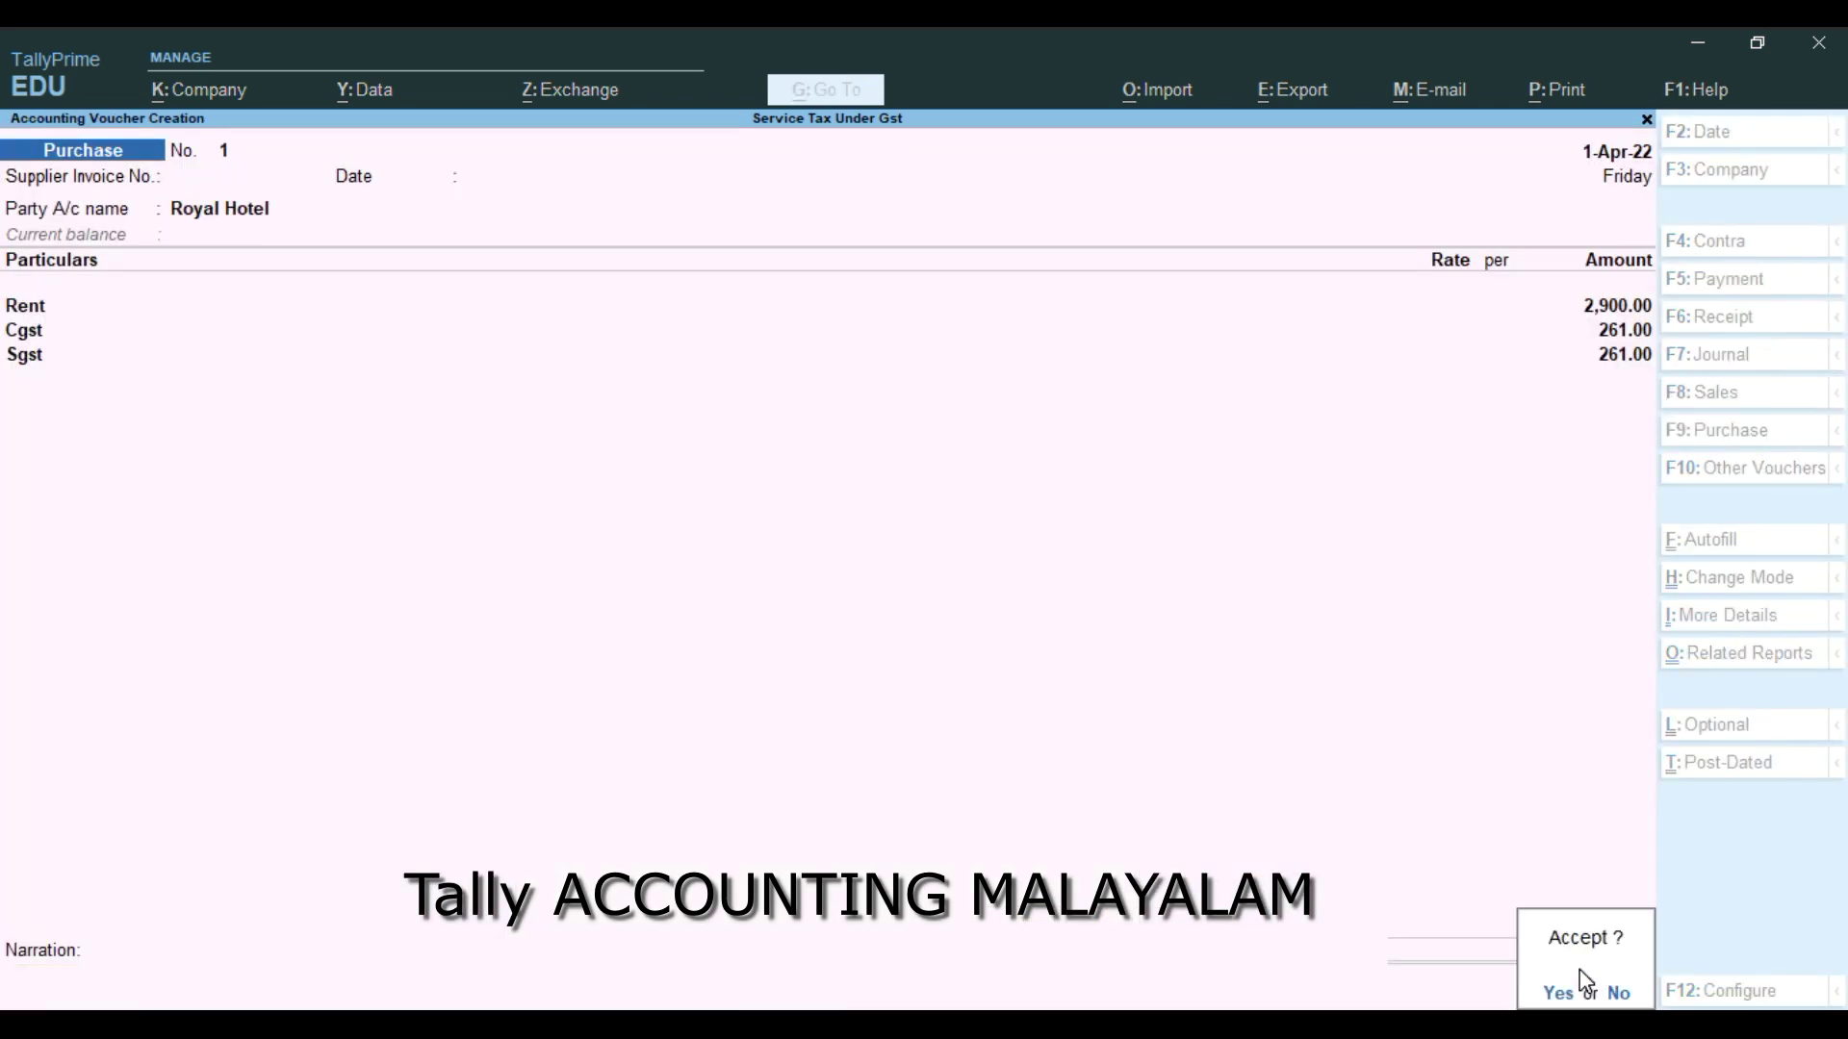
pyautogui.press('Return')
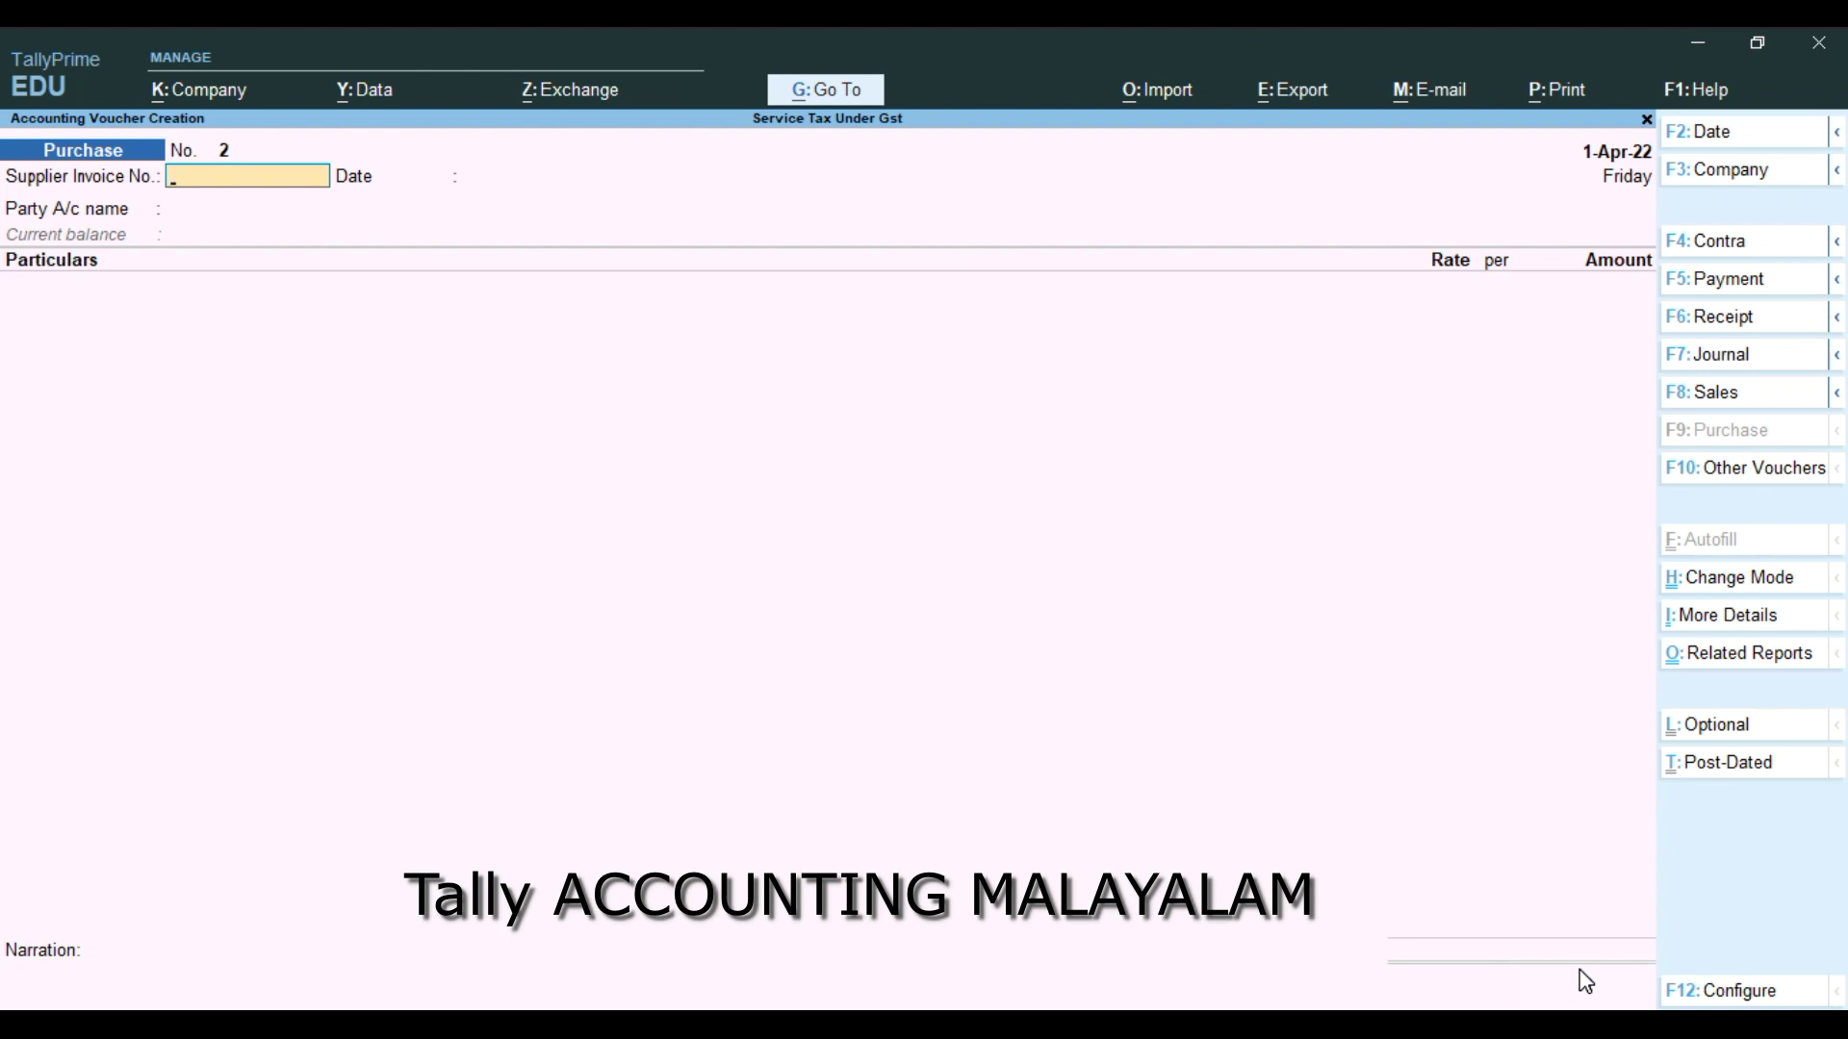
# Open the GSTR-2 report and examine the supplier details of B2B Invoices - 3, 4A, then close the report
pyautogui.click(842, 98)
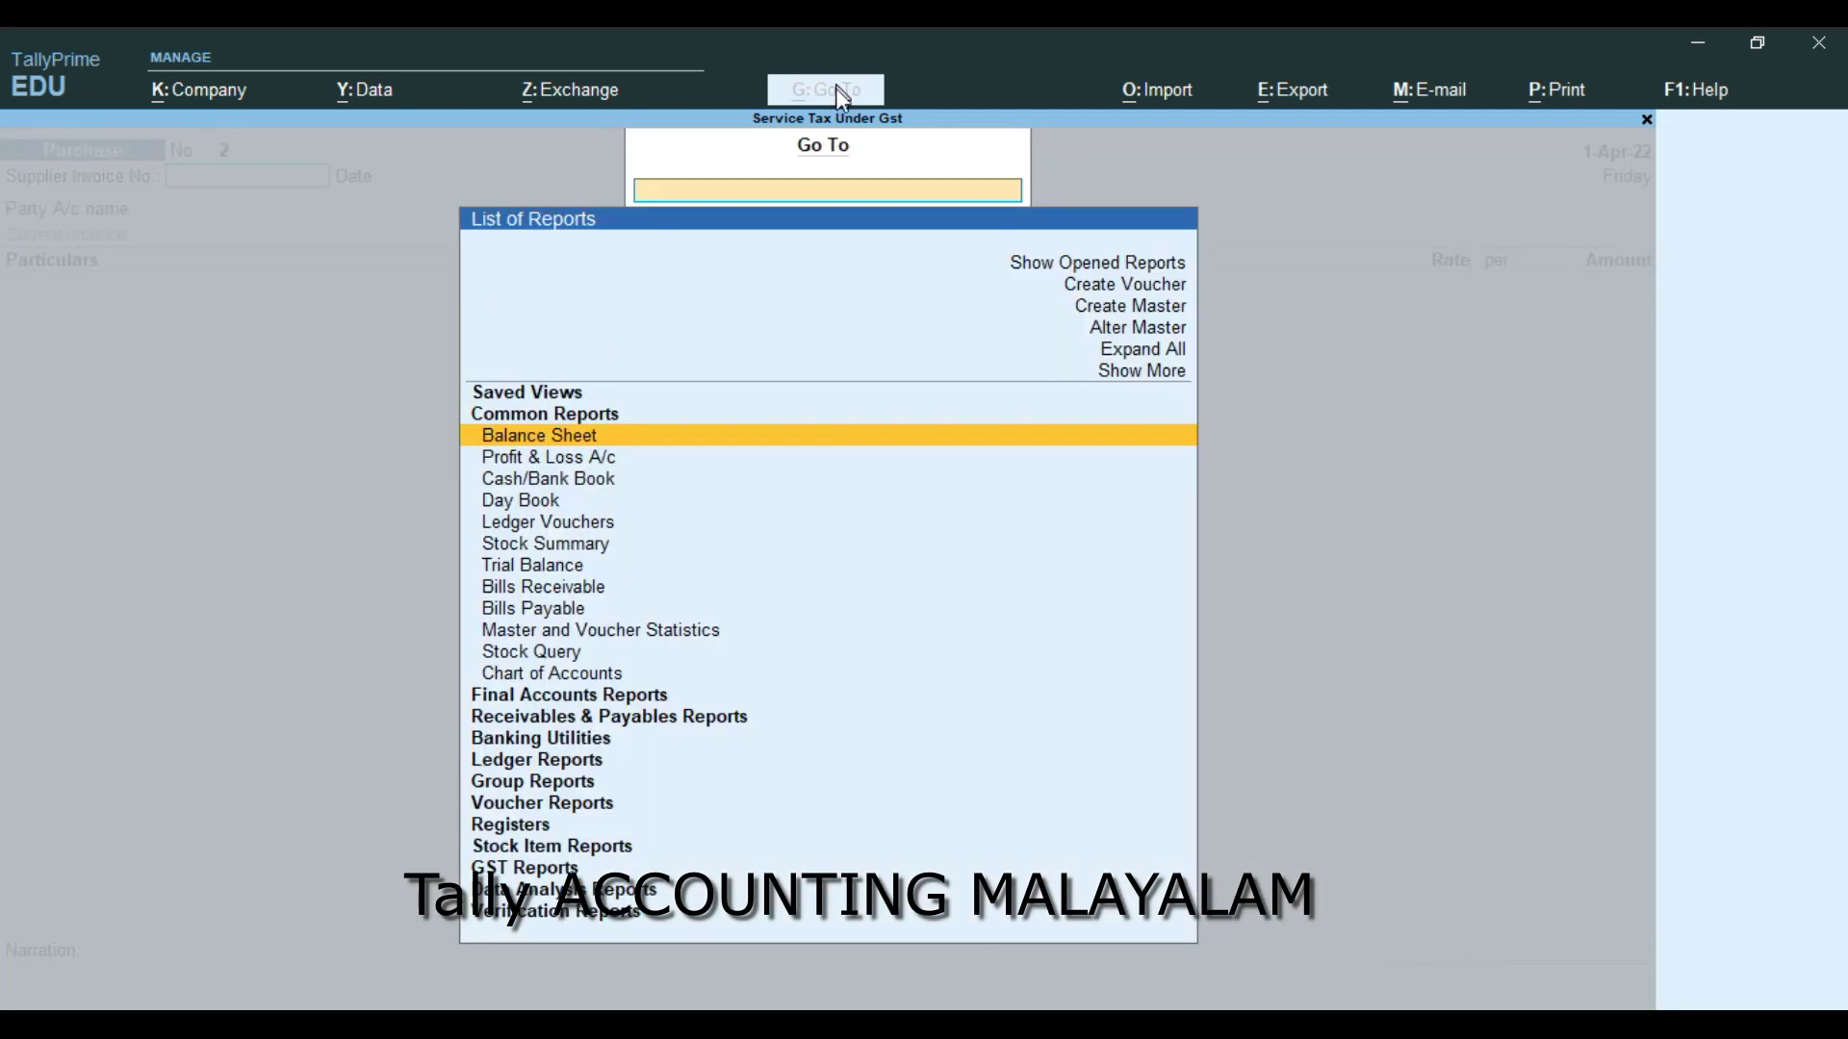
pyautogui.click(556, 871)
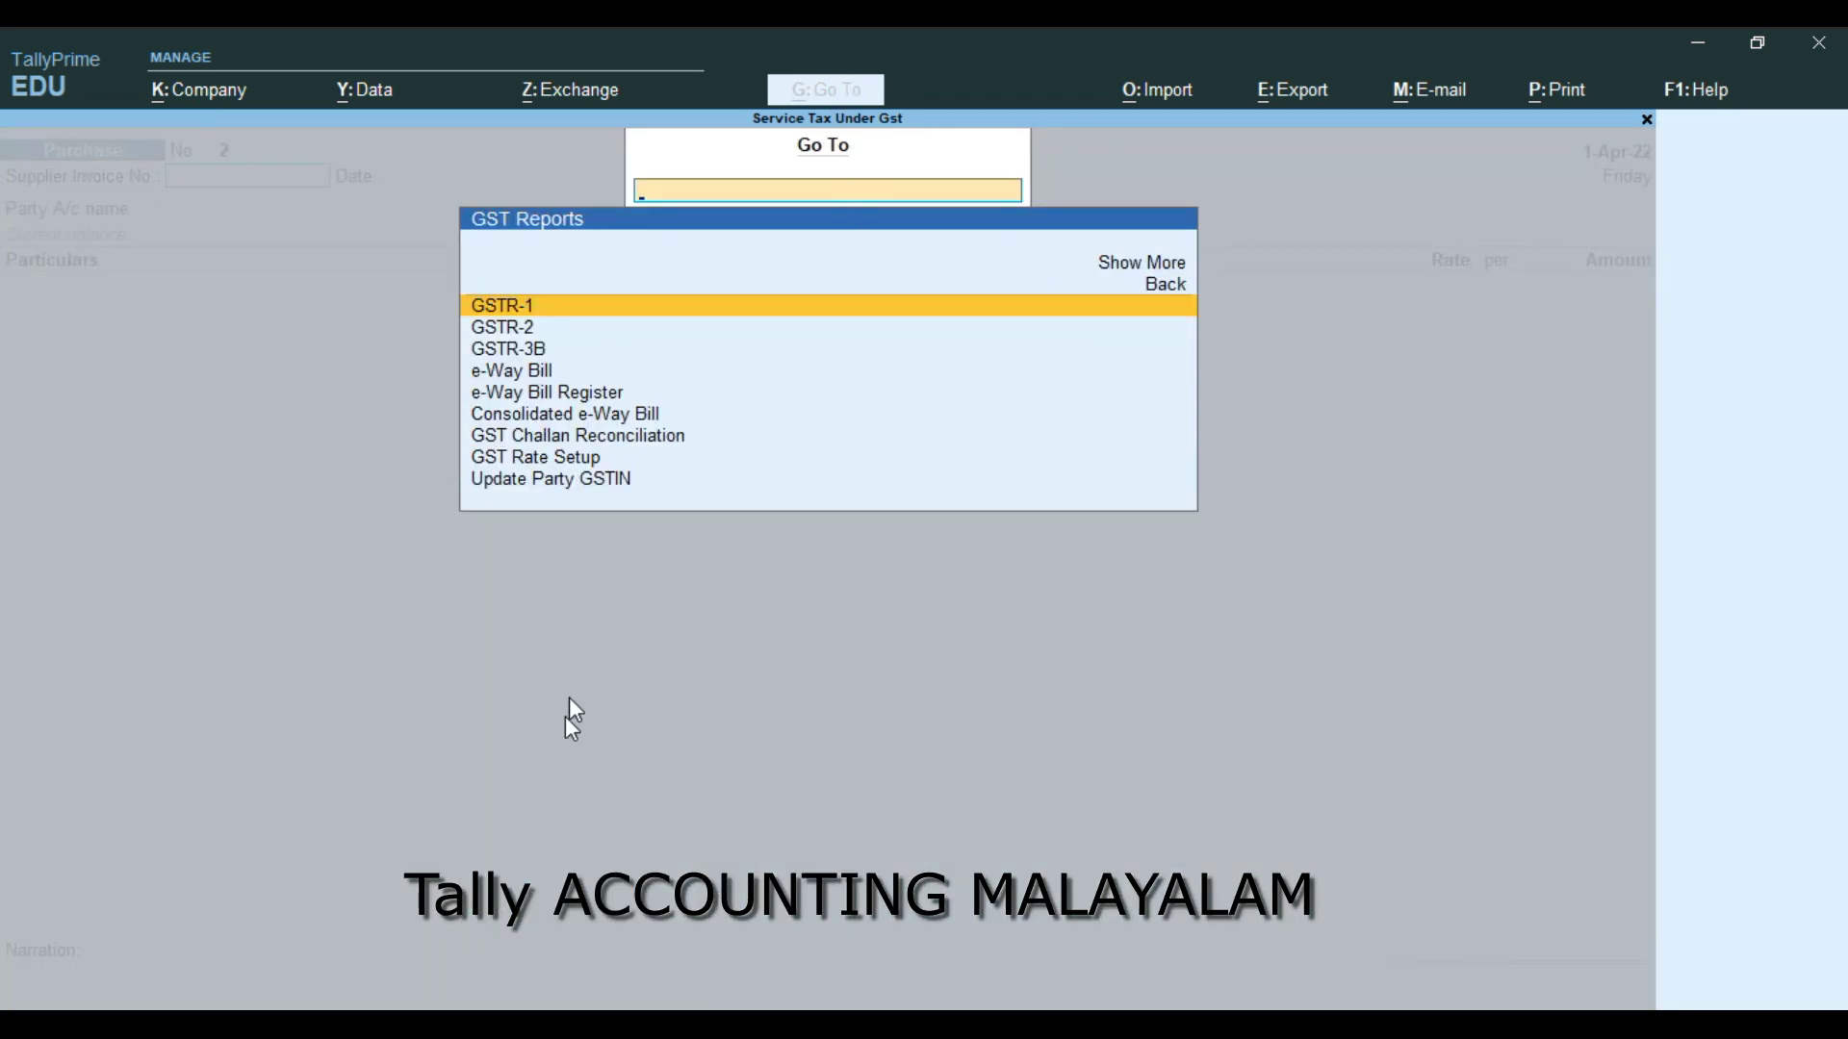
pyautogui.click(536, 328)
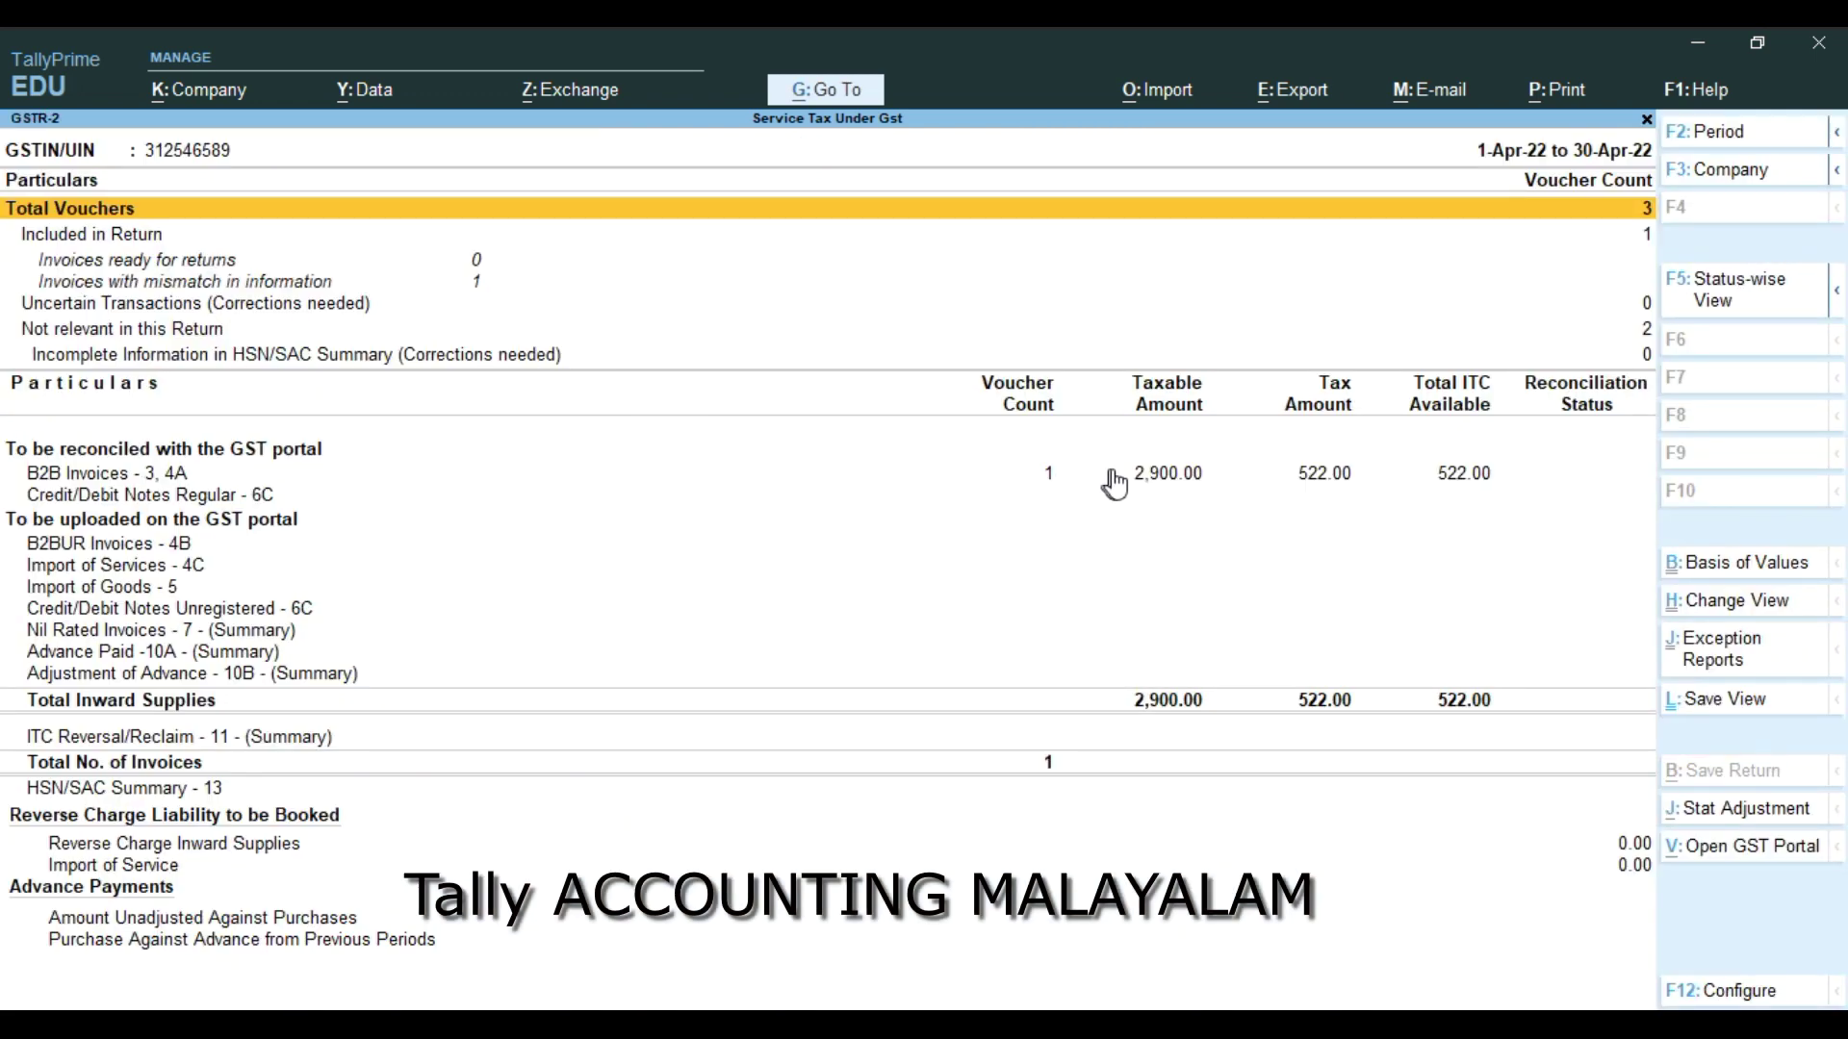
pyautogui.click(1150, 475)
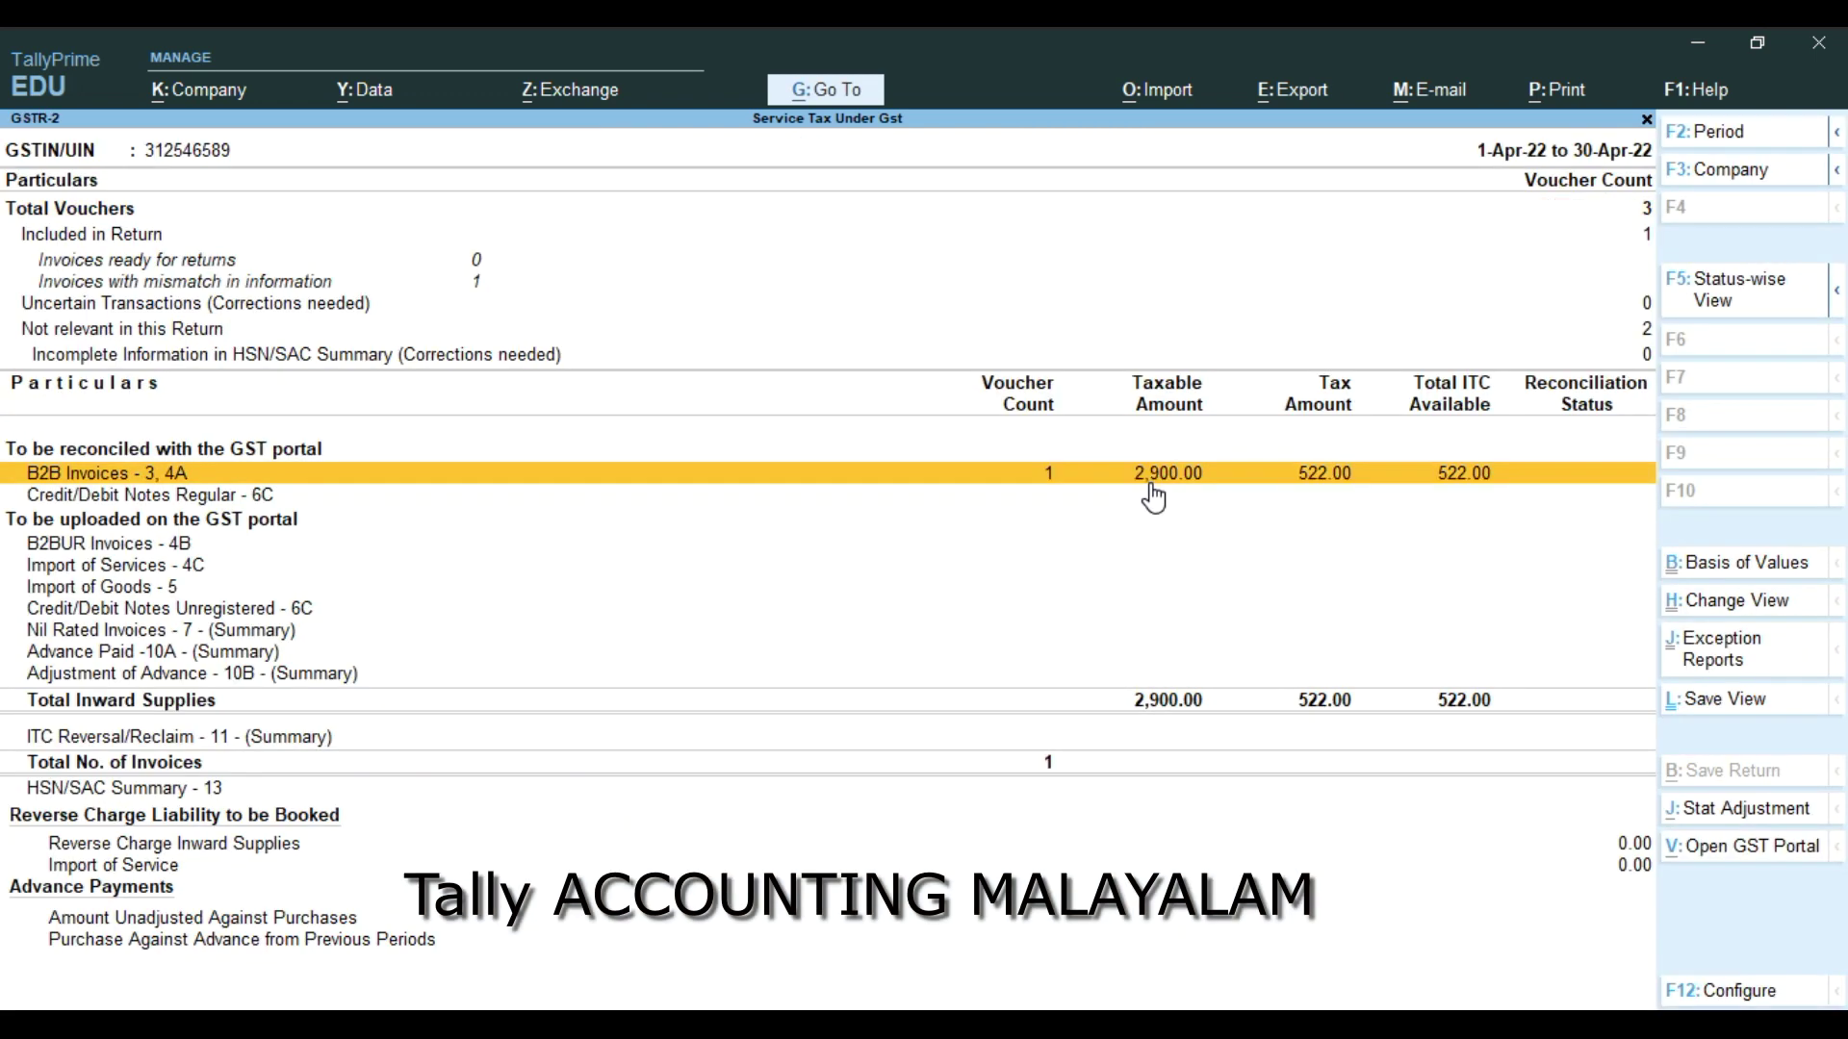
pyautogui.click(1151, 481)
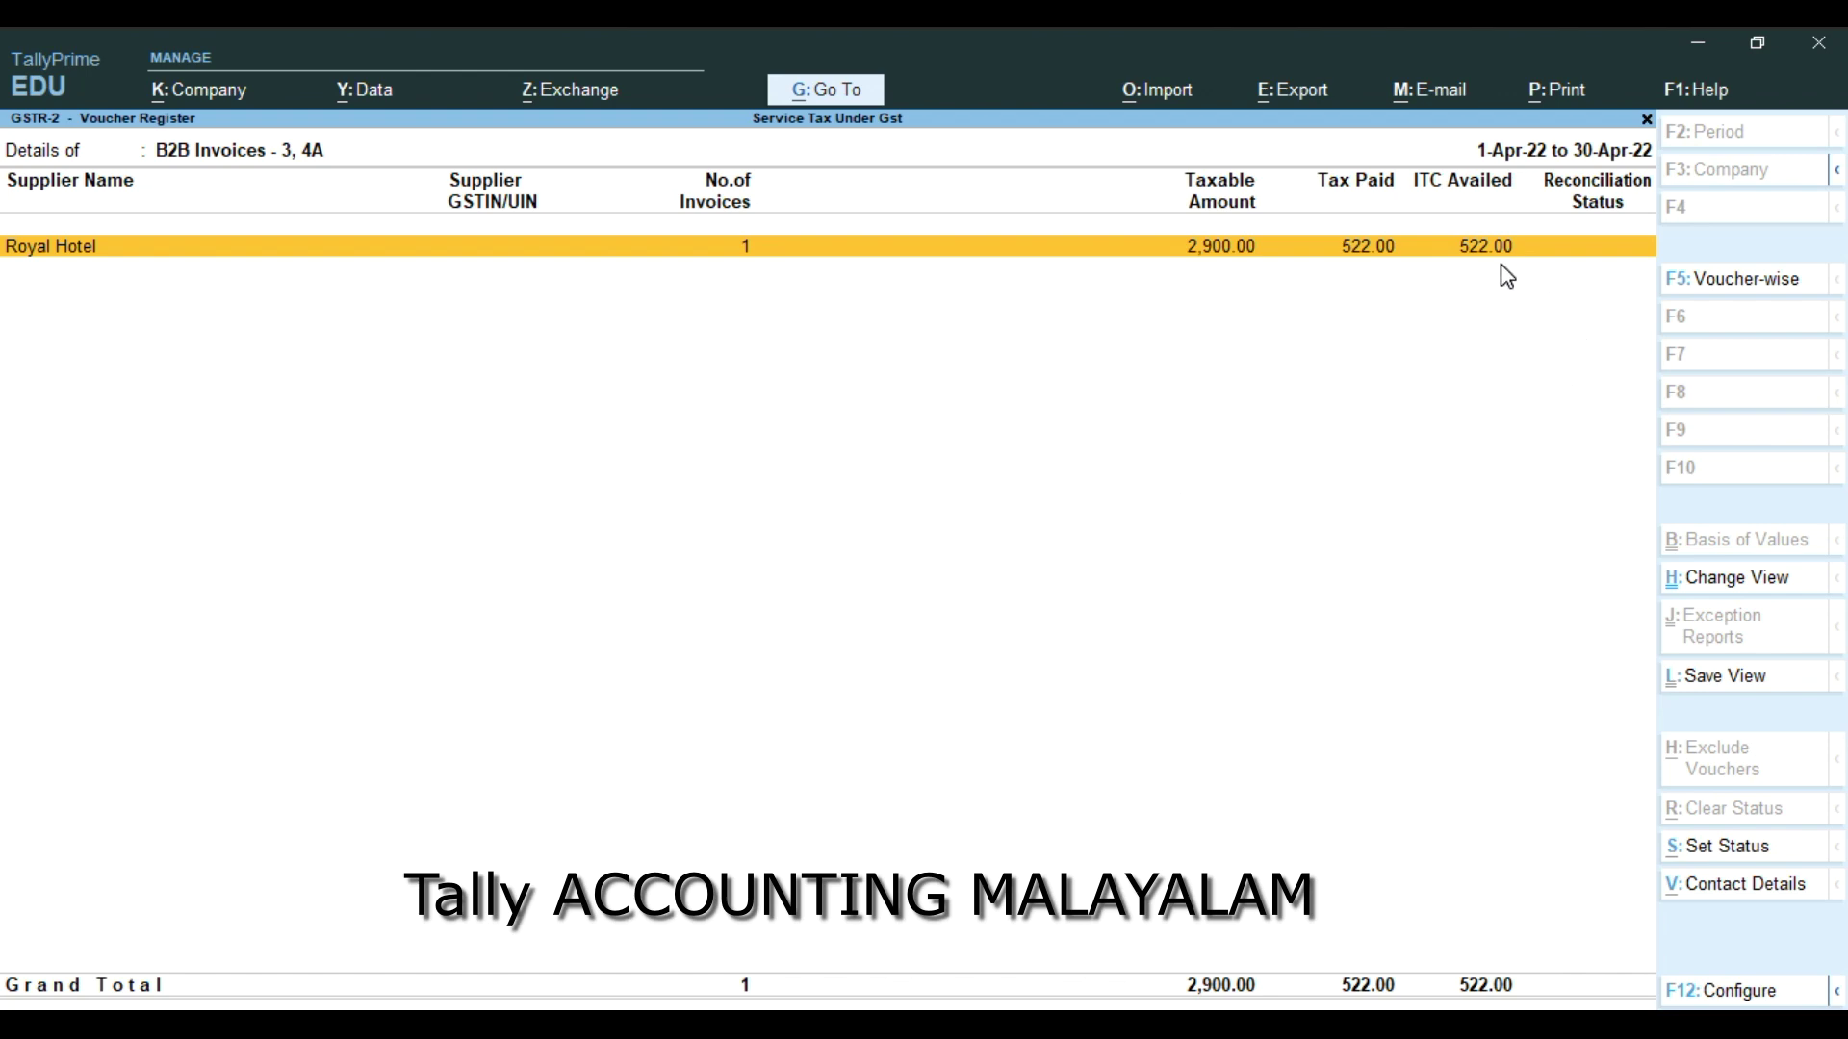
pyautogui.press('Escape')
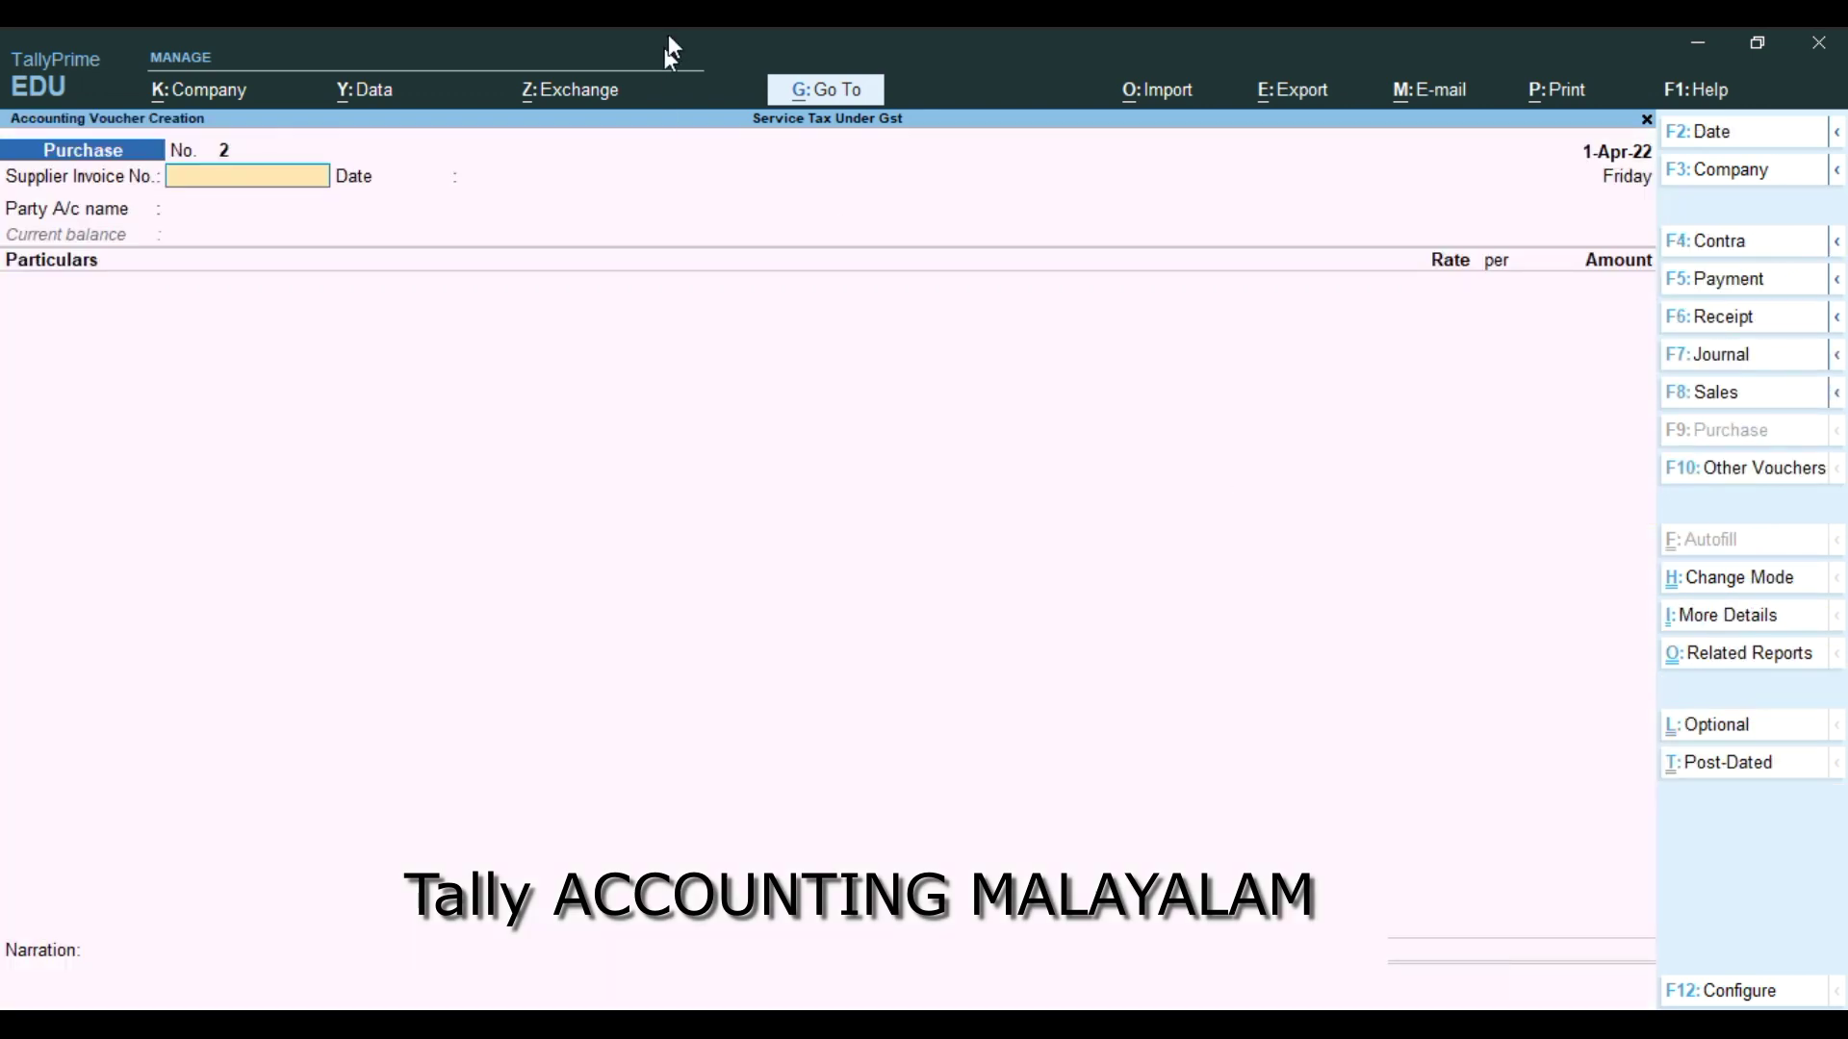
# Open the GSTR-3B report from the GST reports
pyautogui.click(851, 88)
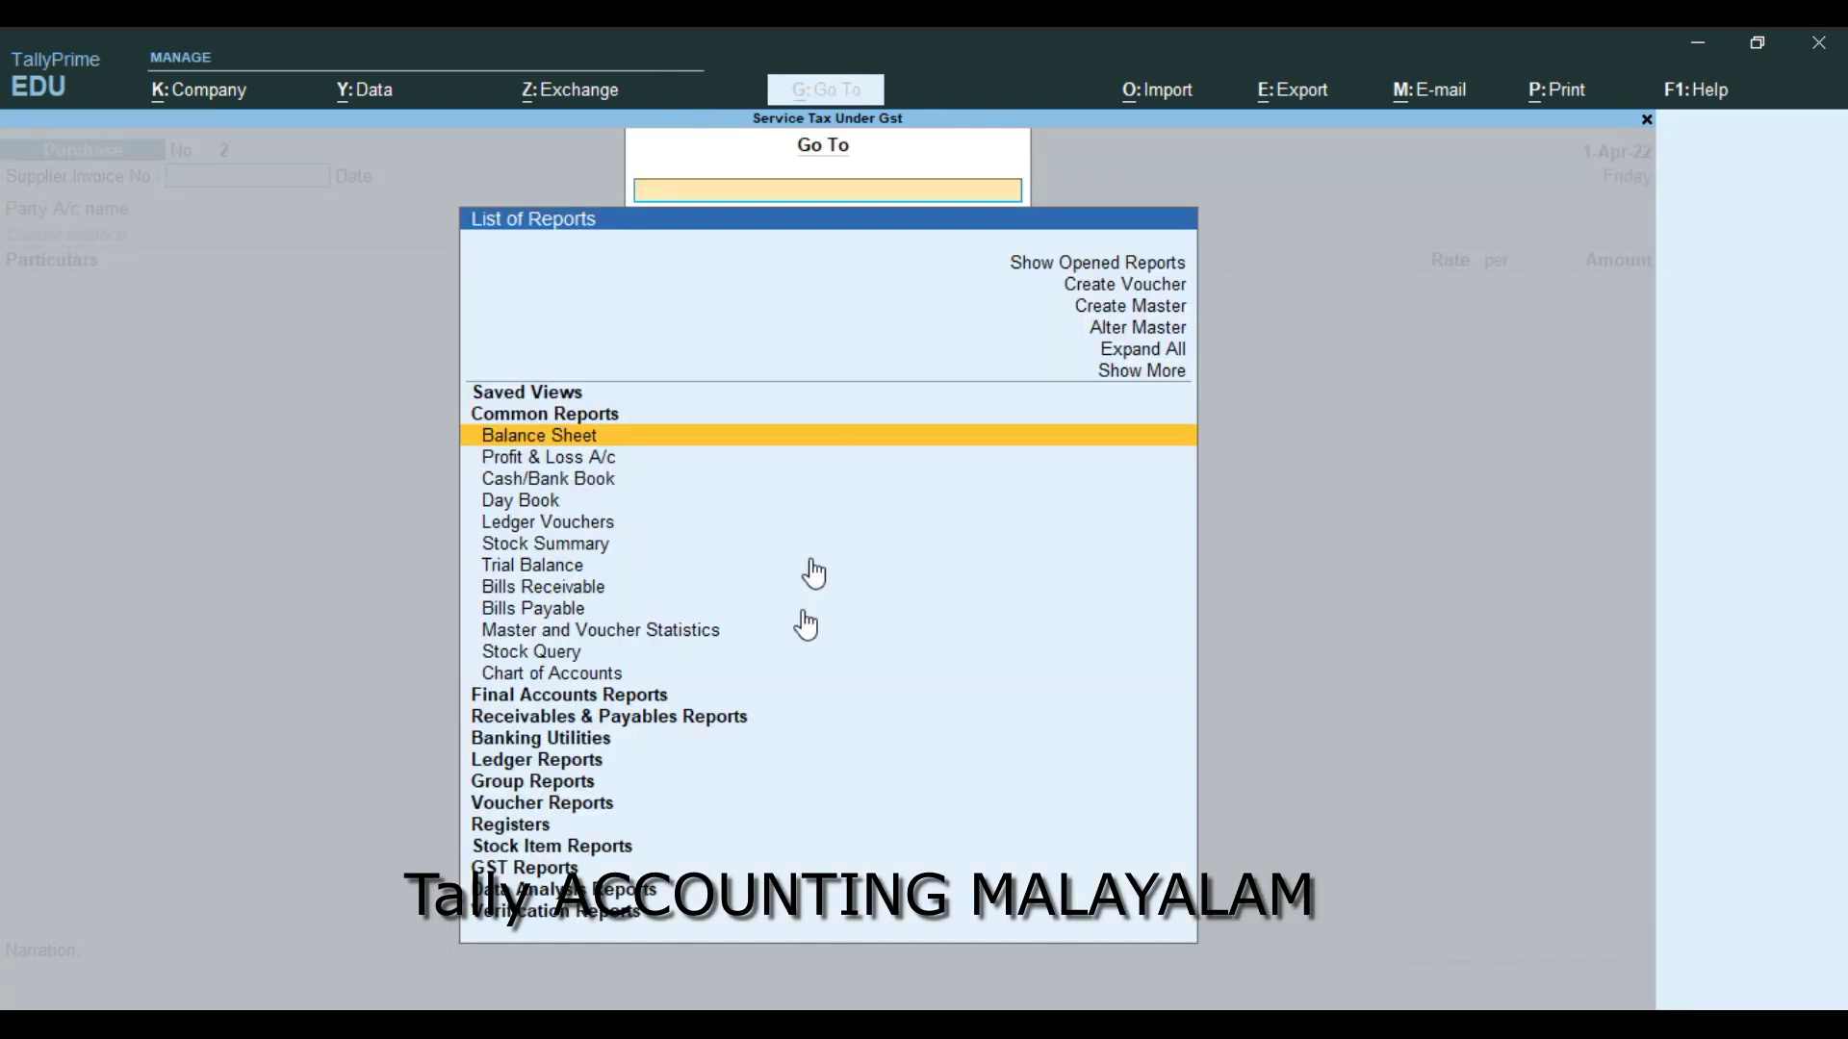
pyautogui.click(564, 871)
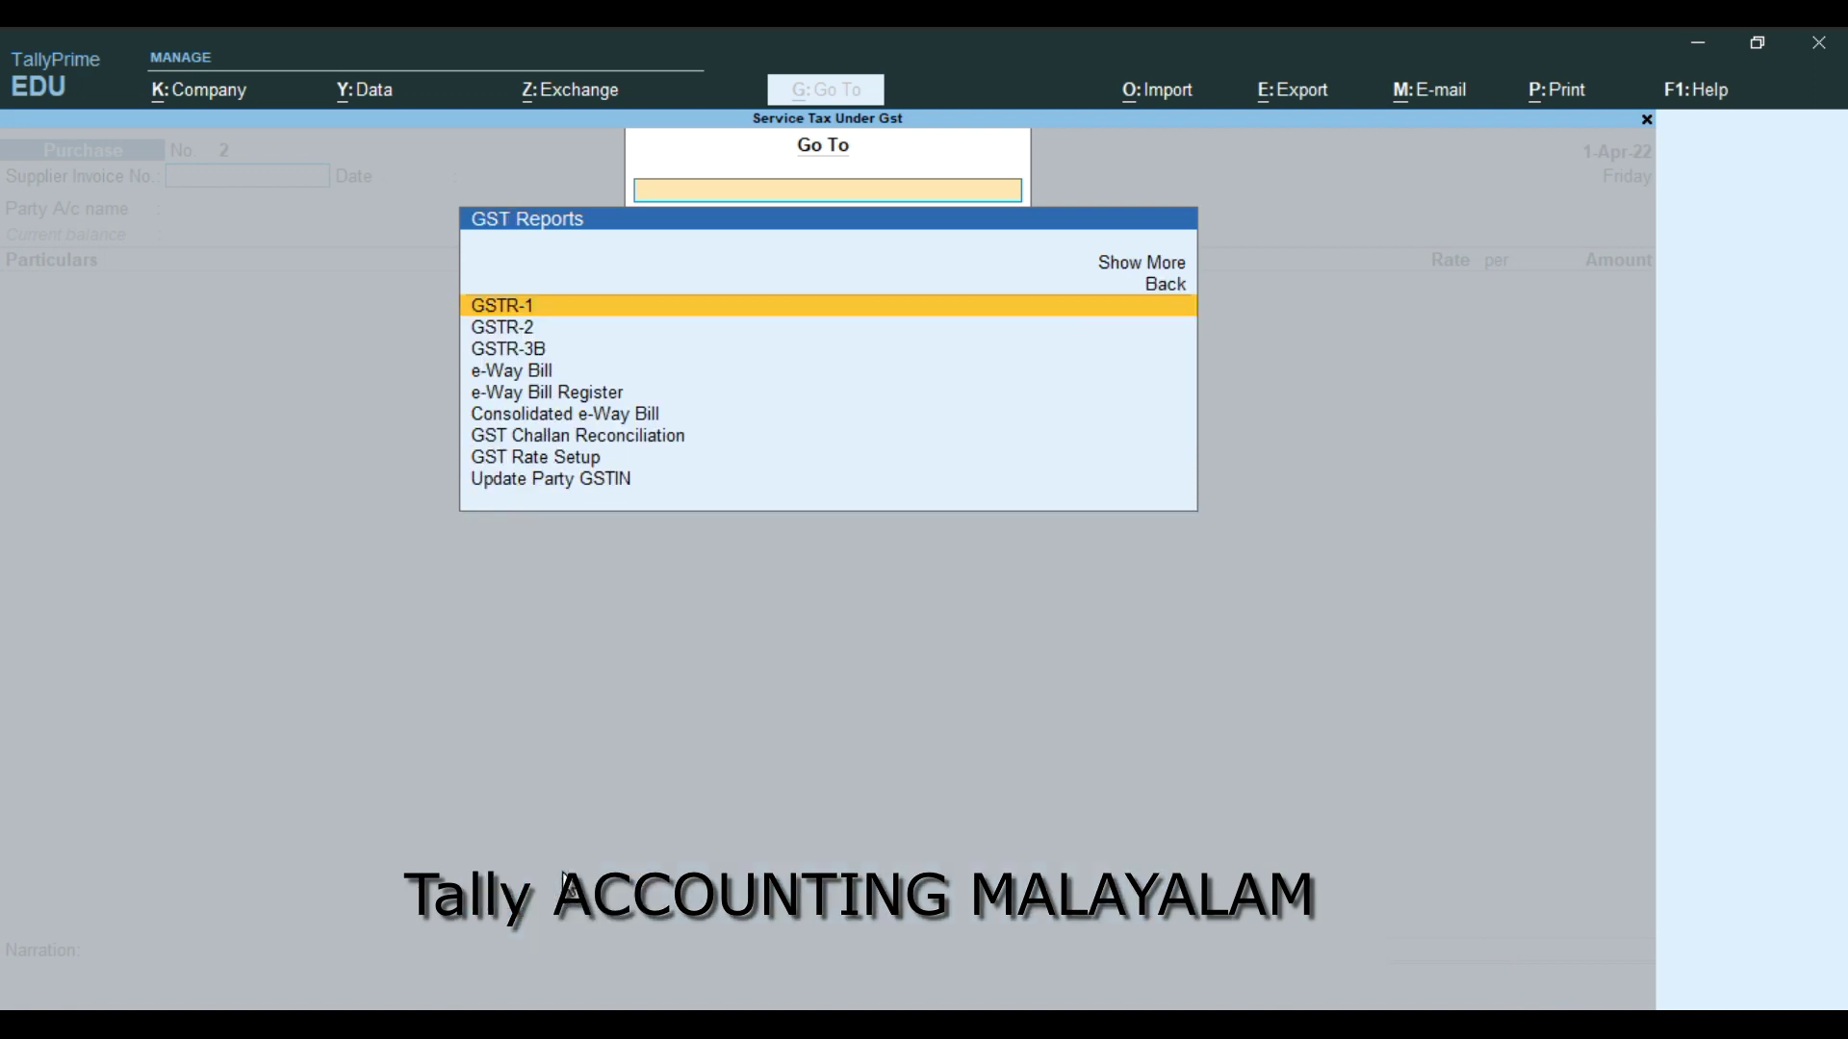
pyautogui.click(535, 352)
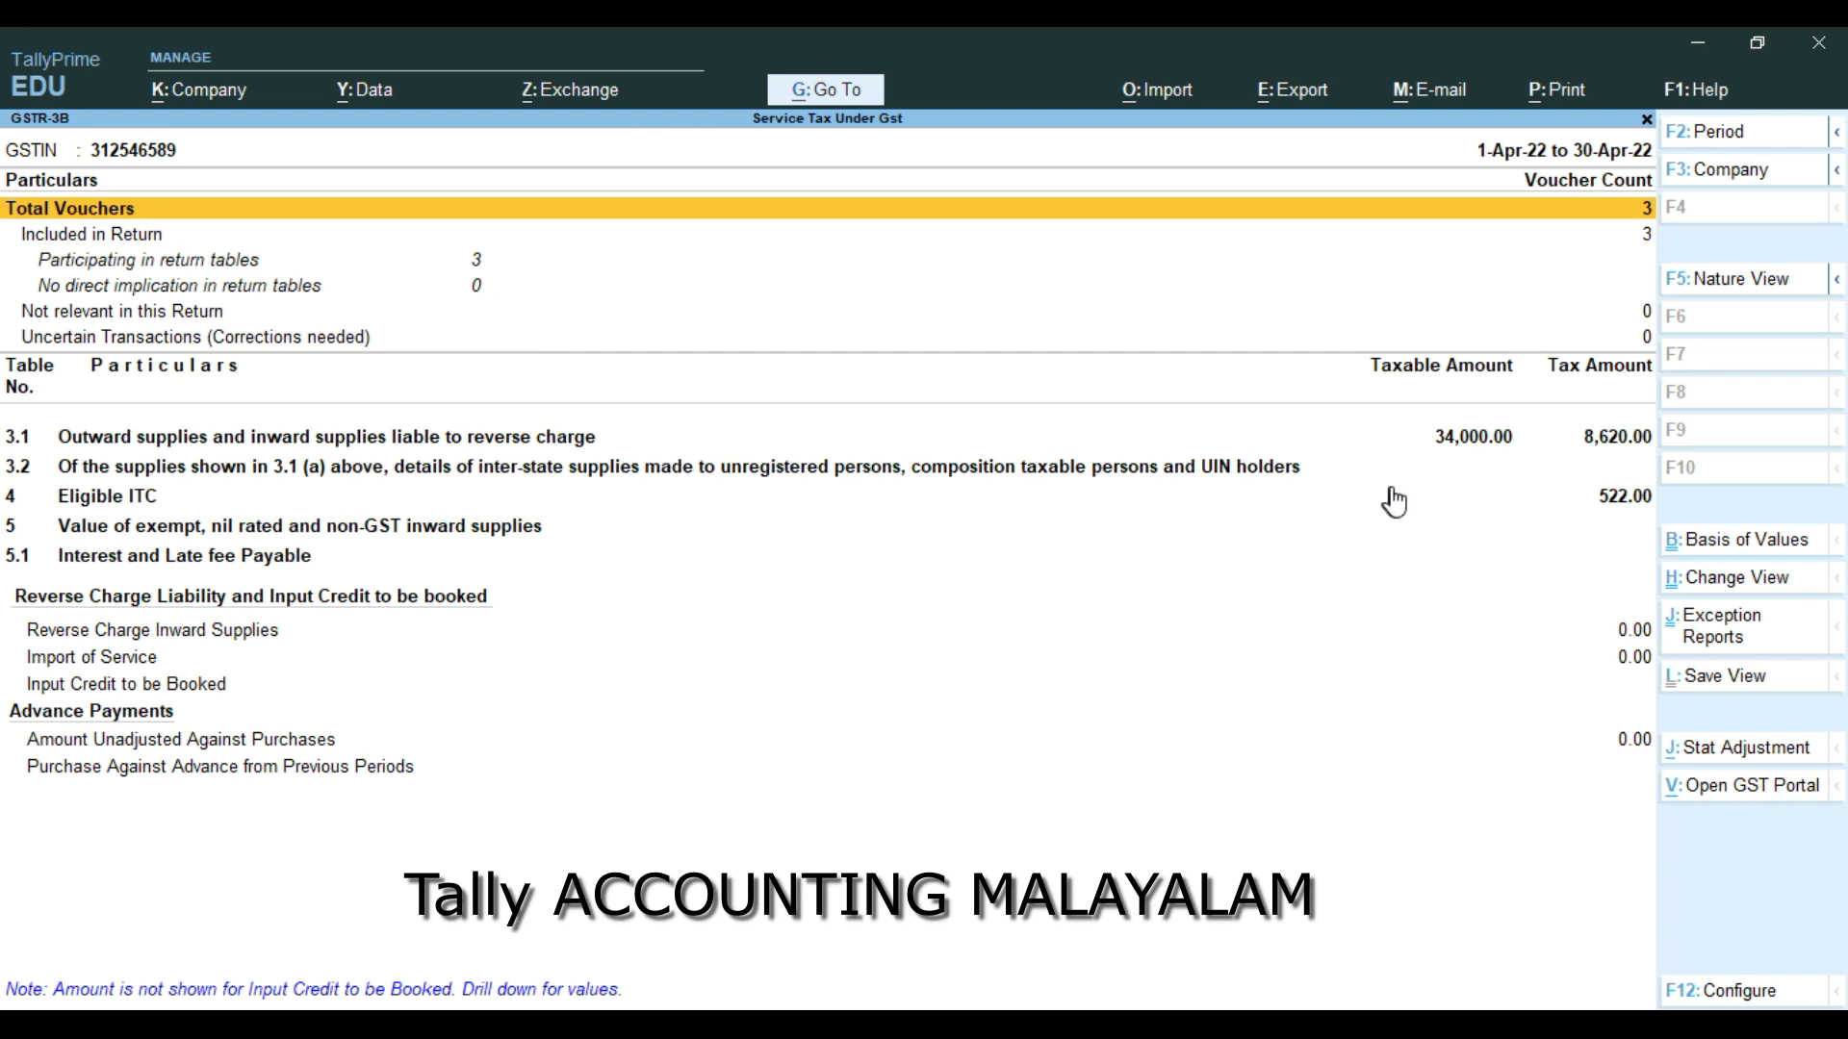
# Check the breakdown of table 3.1 in GSTR-3B and view the voucher register for outward taxable supplies
pyautogui.press('Down')
pyautogui.press('Down')
pyautogui.press('Down')
pyautogui.press('Down')
pyautogui.press('Down')
pyautogui.press('Down')
pyautogui.press('Down')
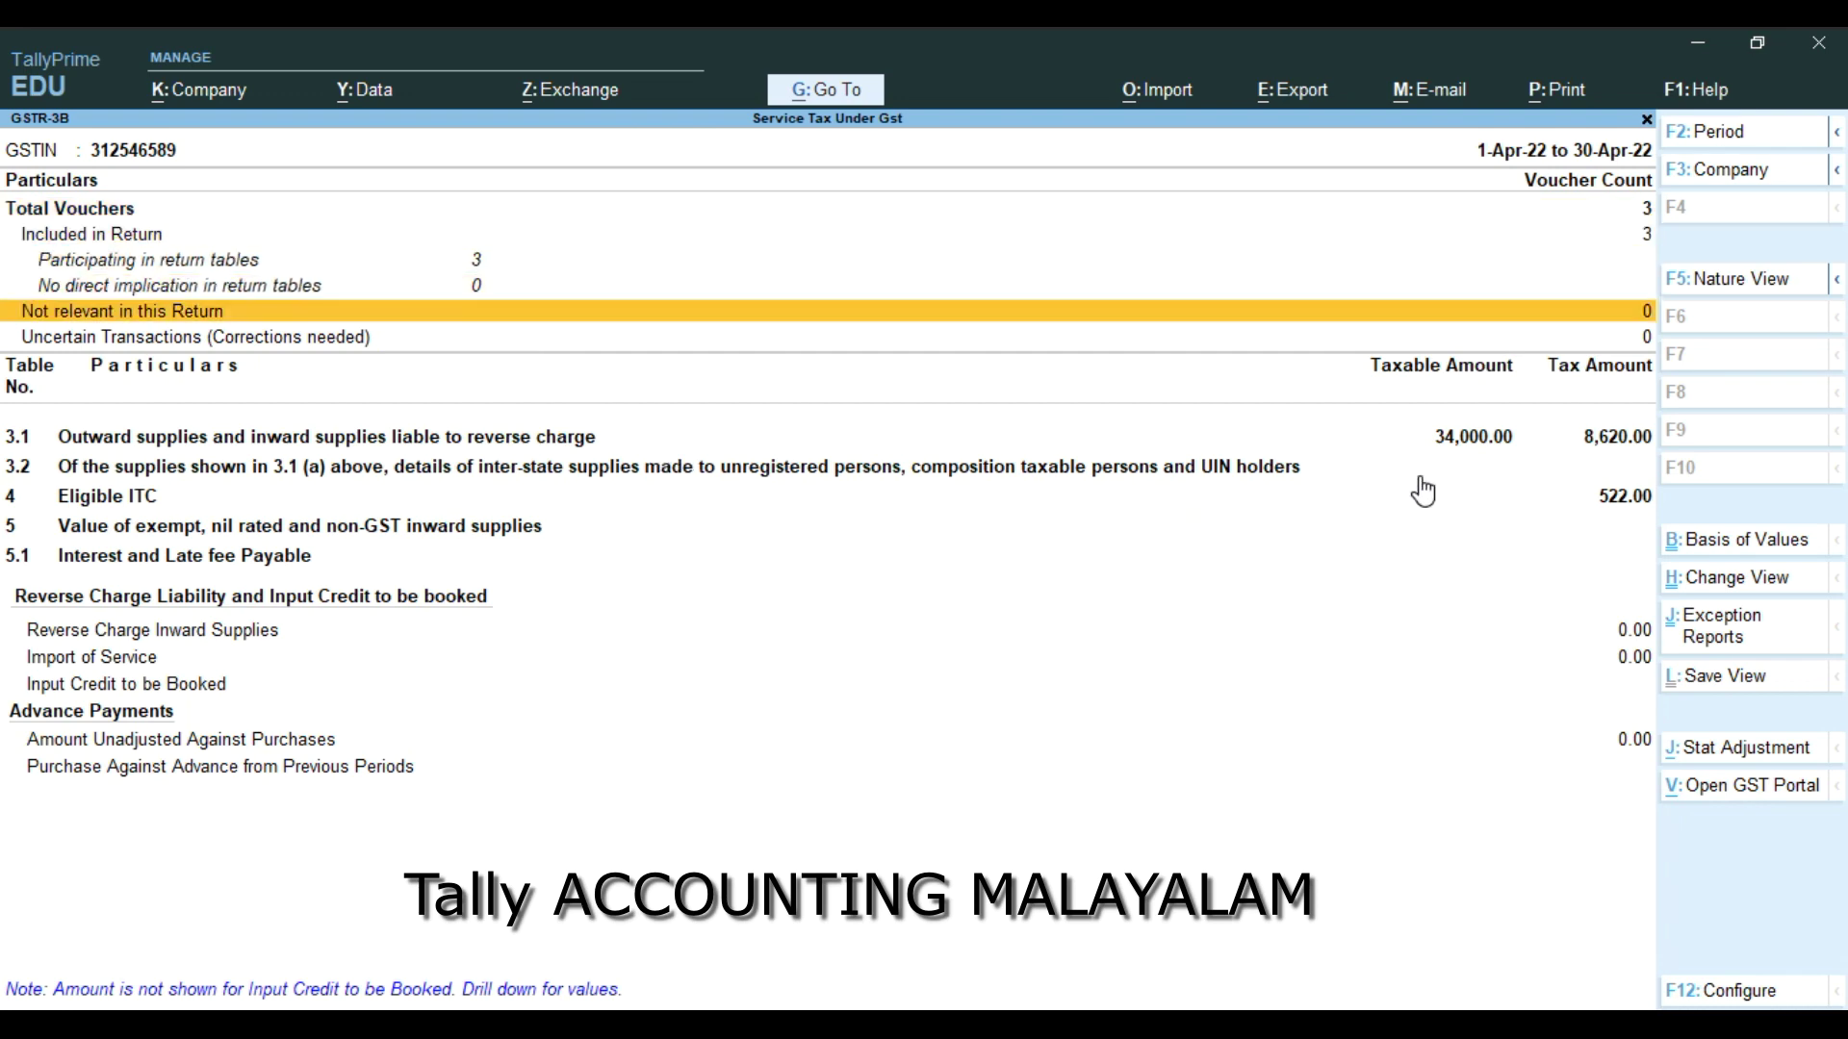
pyautogui.press('Up')
pyautogui.hotkey('shift', 'Return')
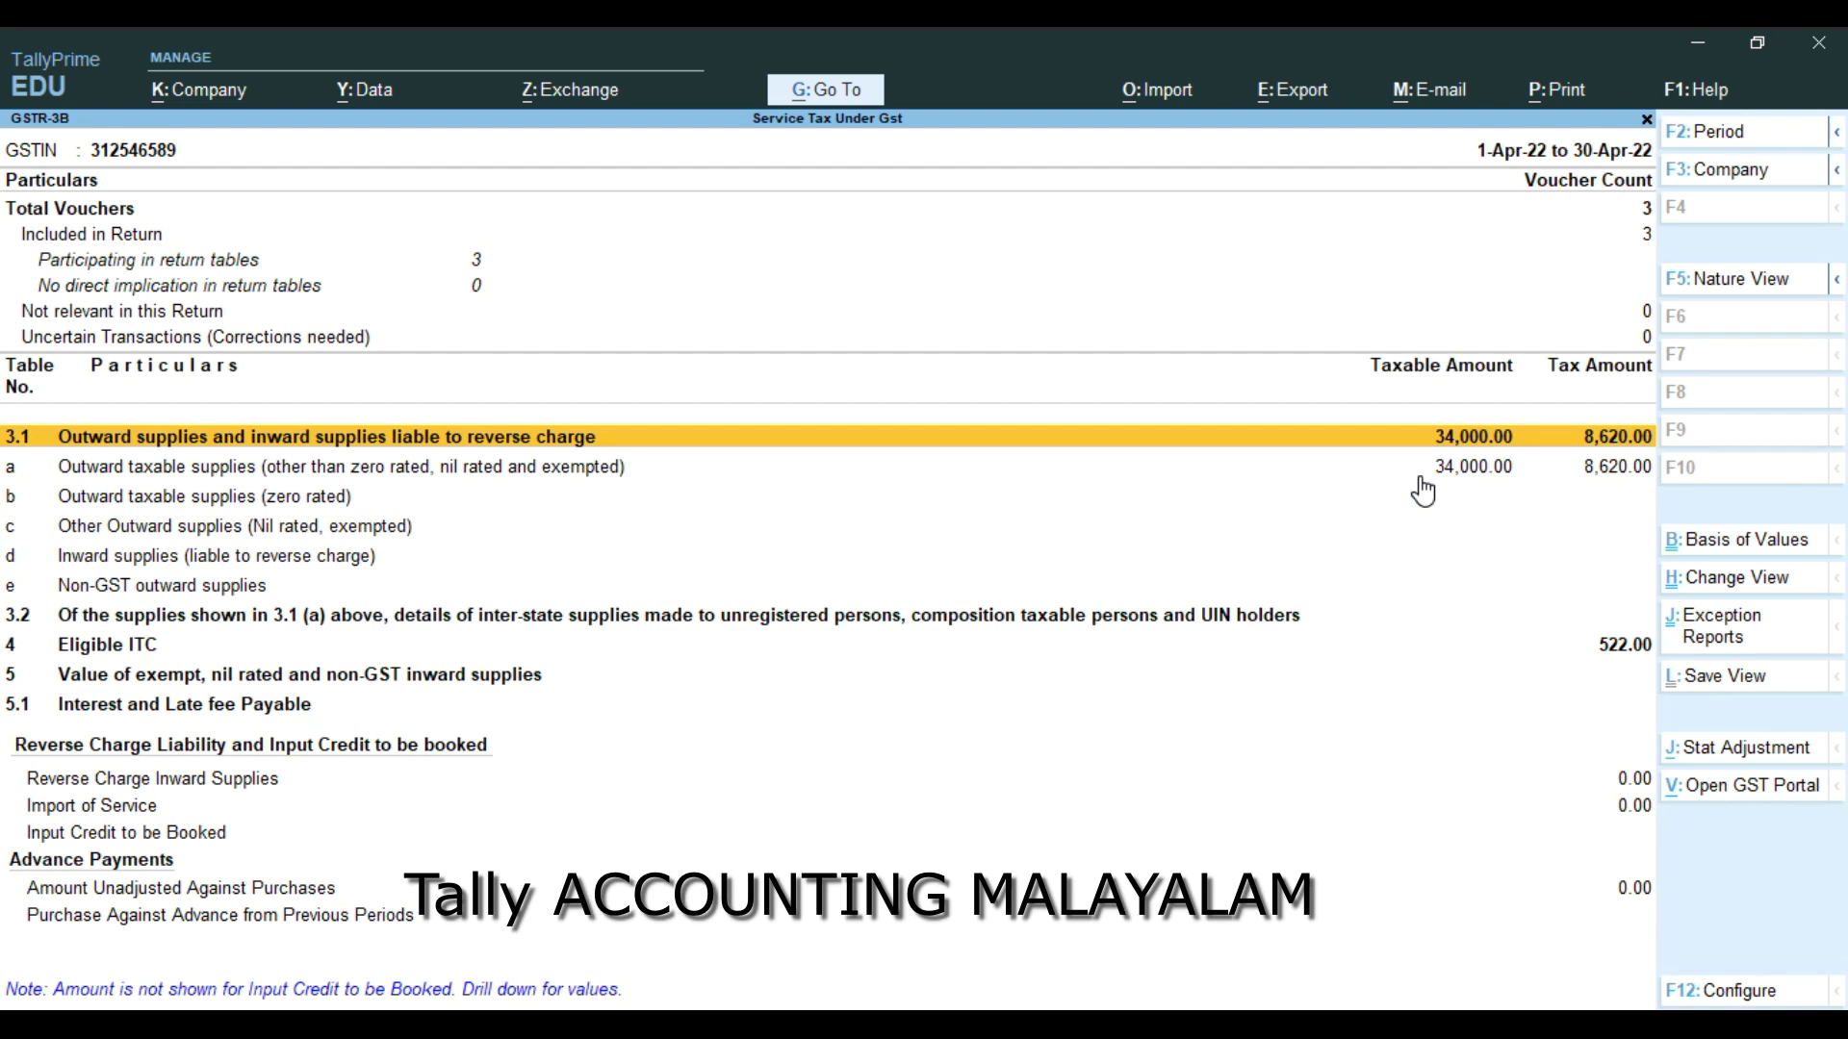
pyautogui.hotkey('shift', 'Return')
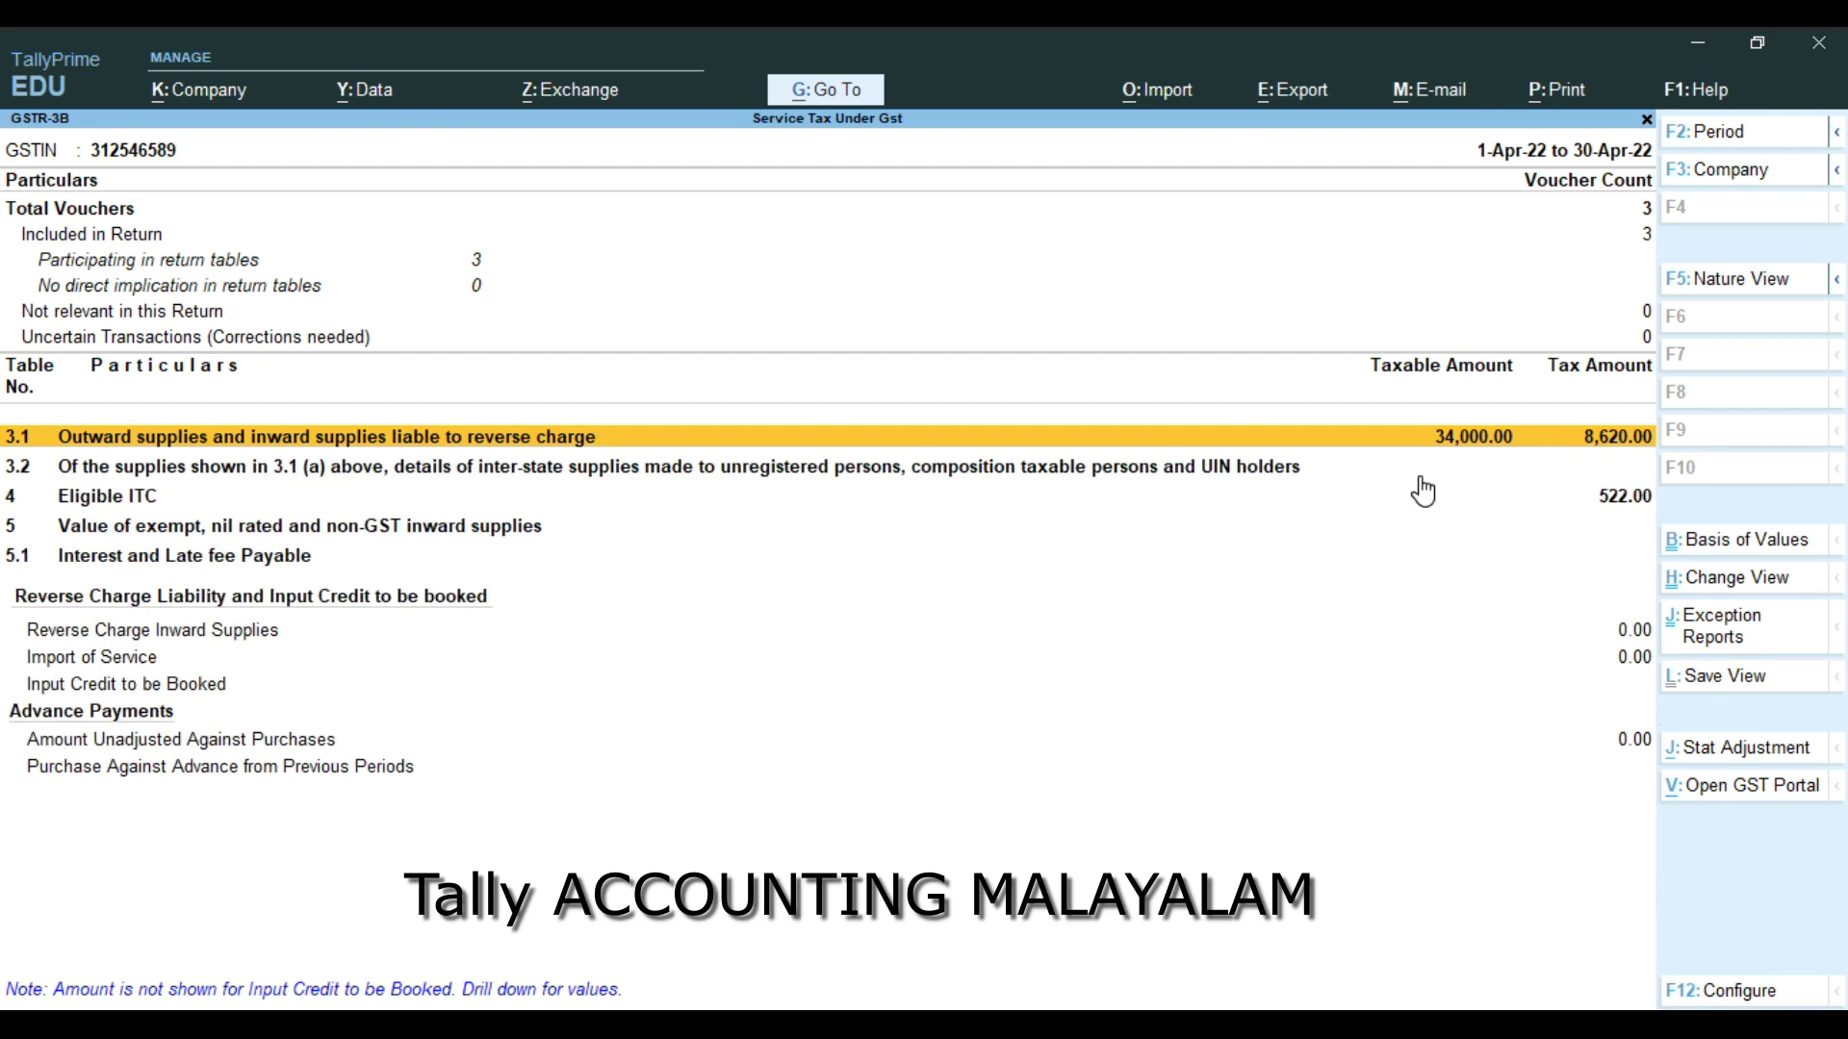
pyautogui.press('Down')
pyautogui.press('Return')
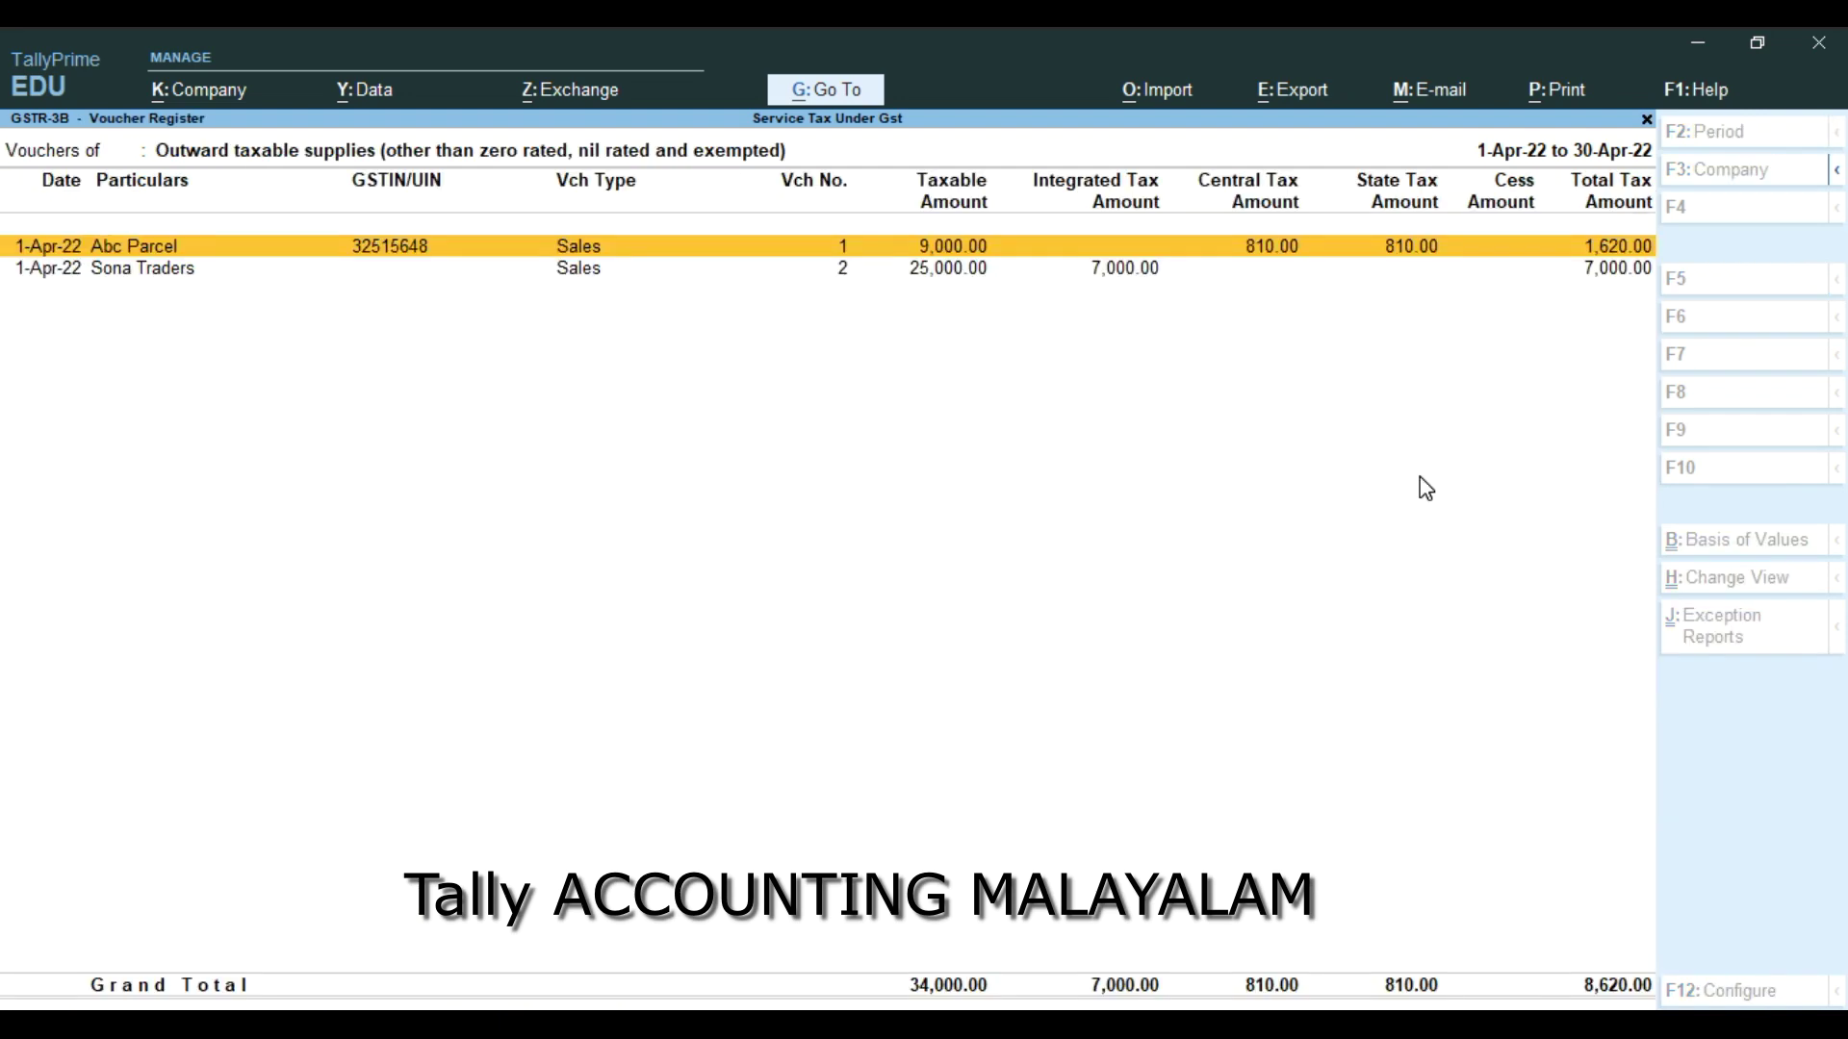